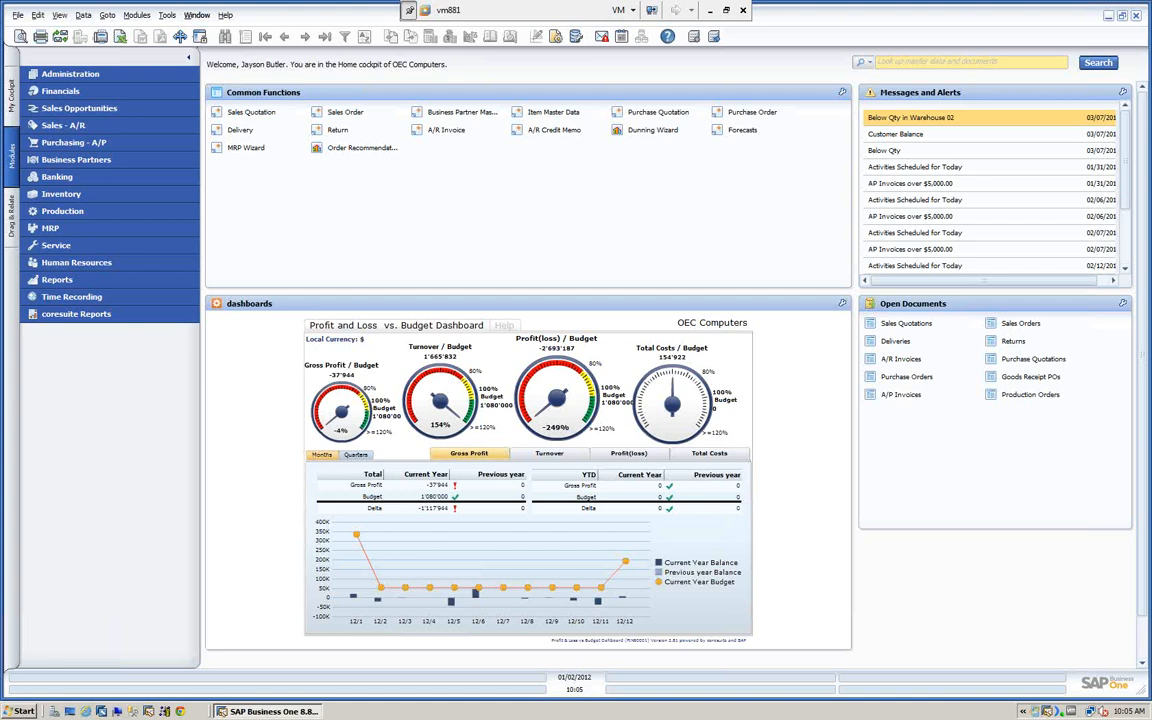
# - Look through the Data Import options under Data Import/Export in the Administration module, and collapse the module again
pyautogui.click(76, 79)
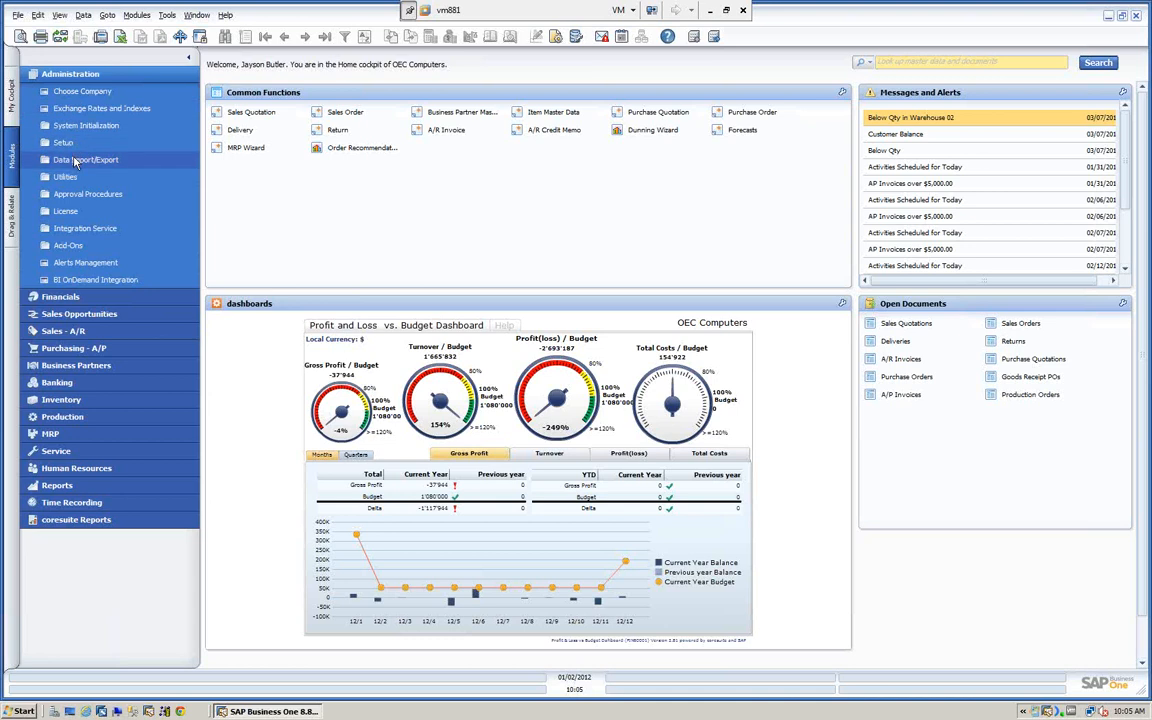
pyautogui.click(75, 161)
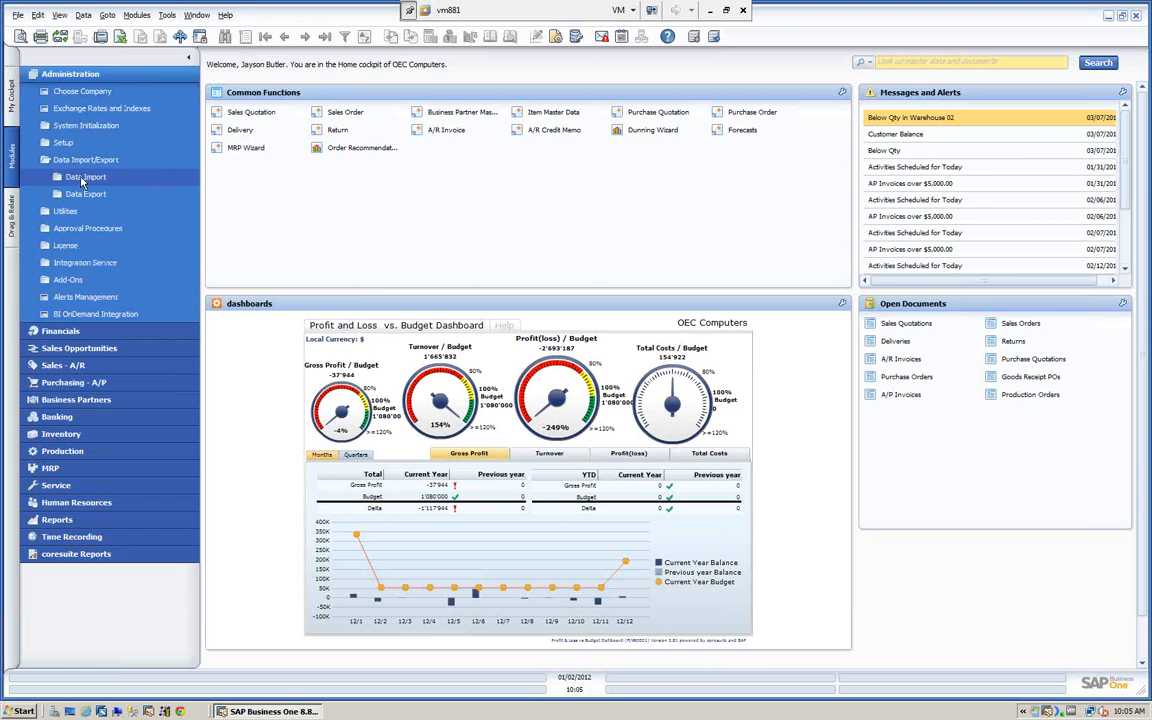
pyautogui.click(82, 178)
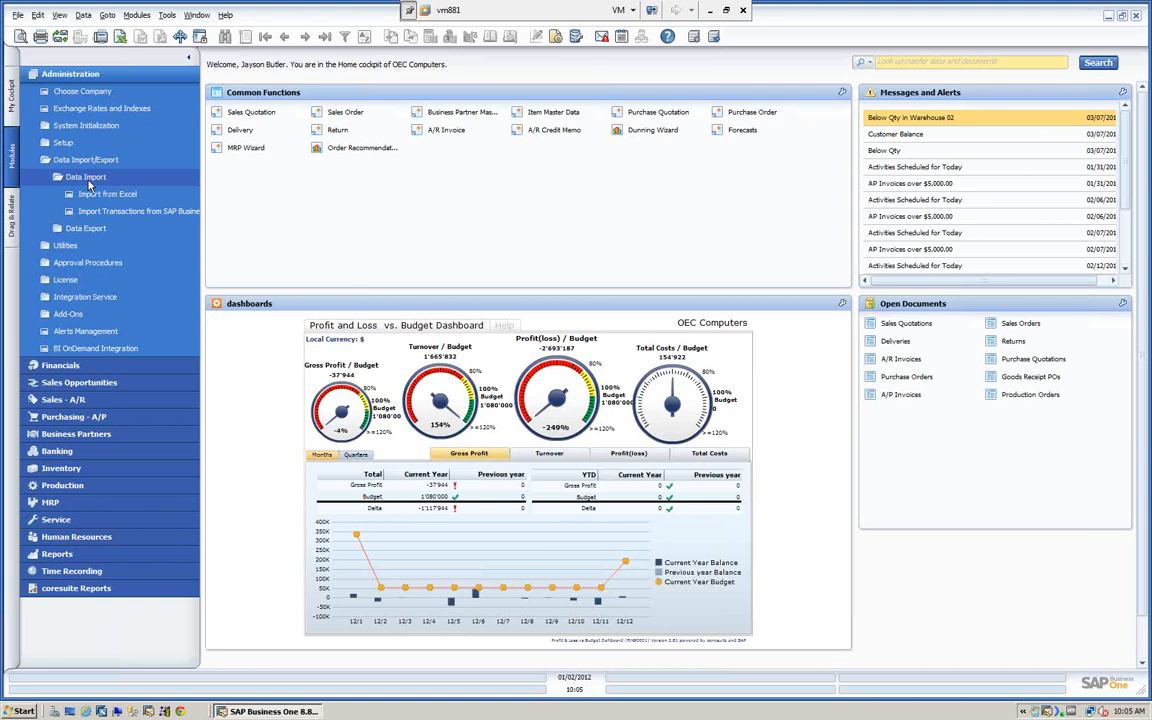
pyautogui.click(102, 78)
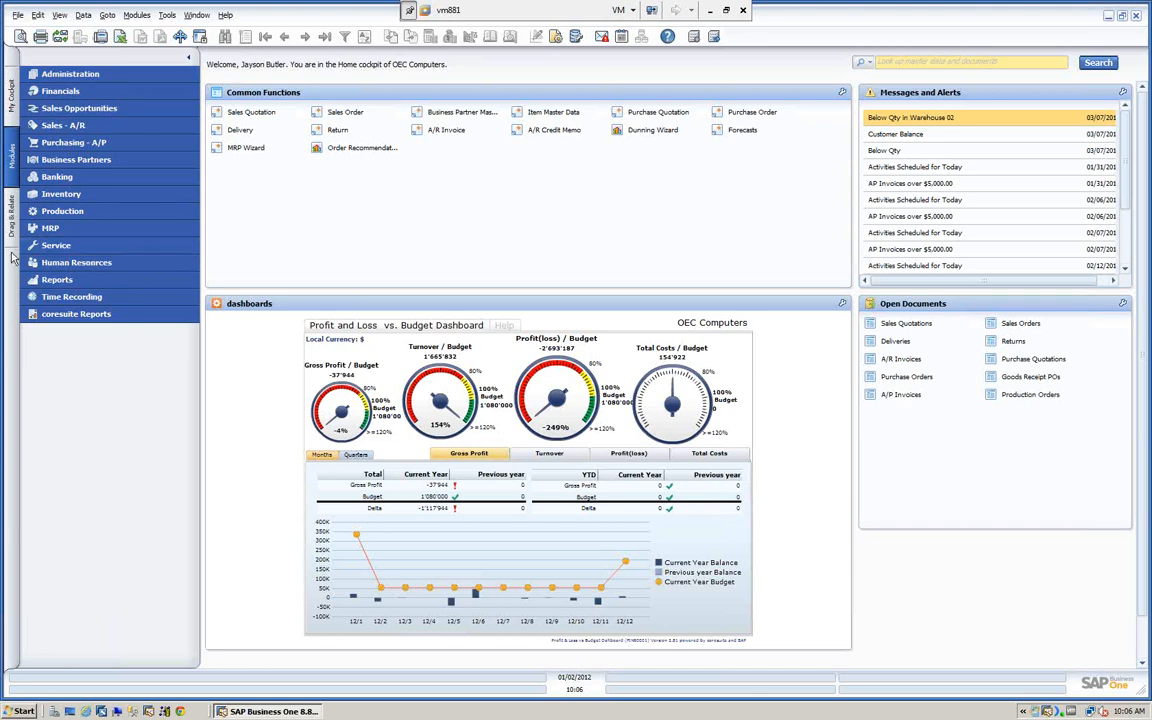
# - Launch the Data Transfer Workbench from the SAP Business One Data Migration programs and move its window toward the middle of the screen
pyautogui.click(16, 712)
pyautogui.click(45, 665)
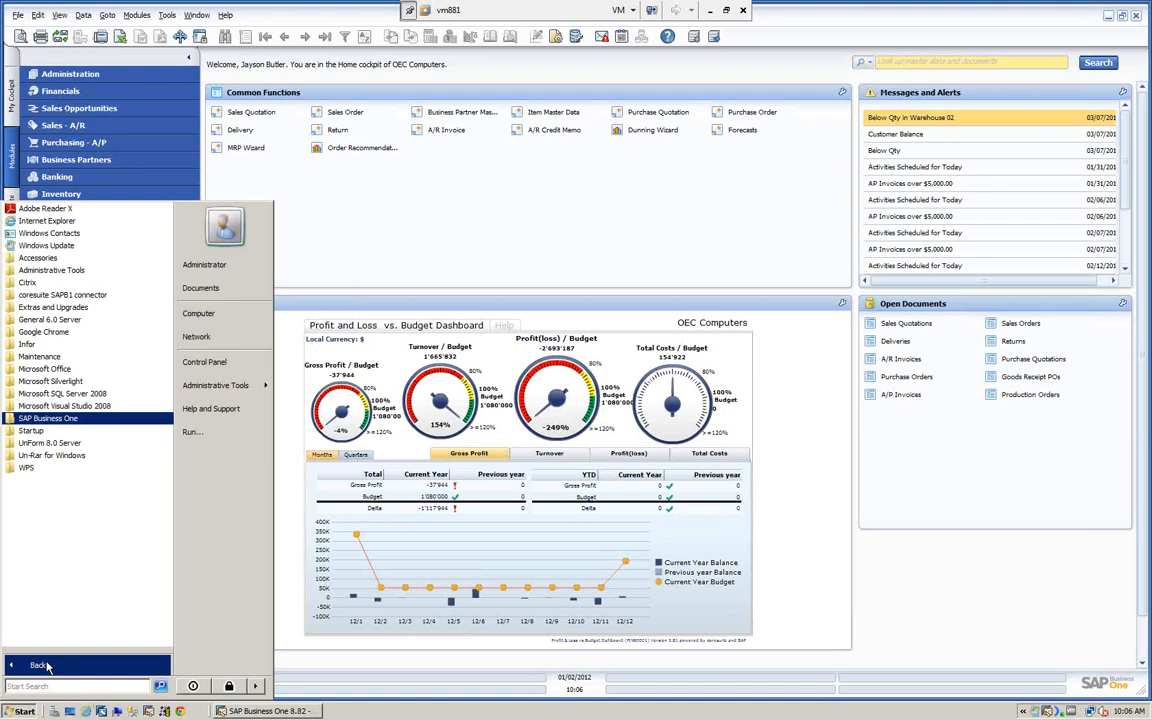
pyautogui.click(52, 425)
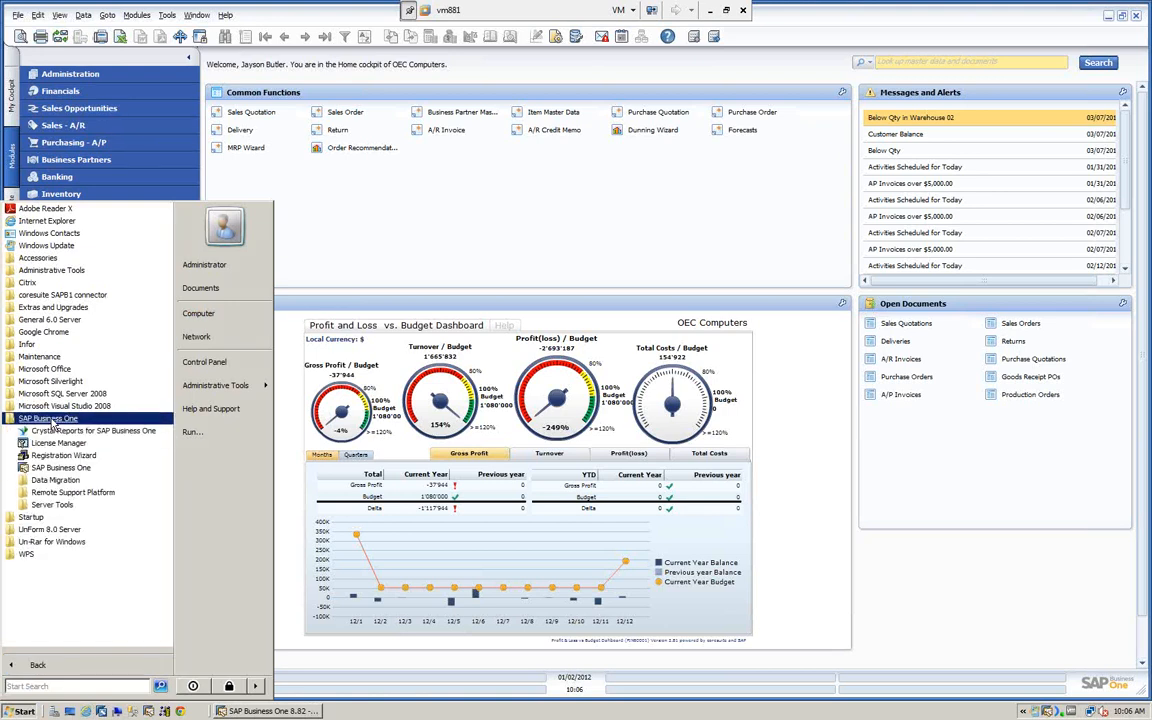
pyautogui.click(55, 481)
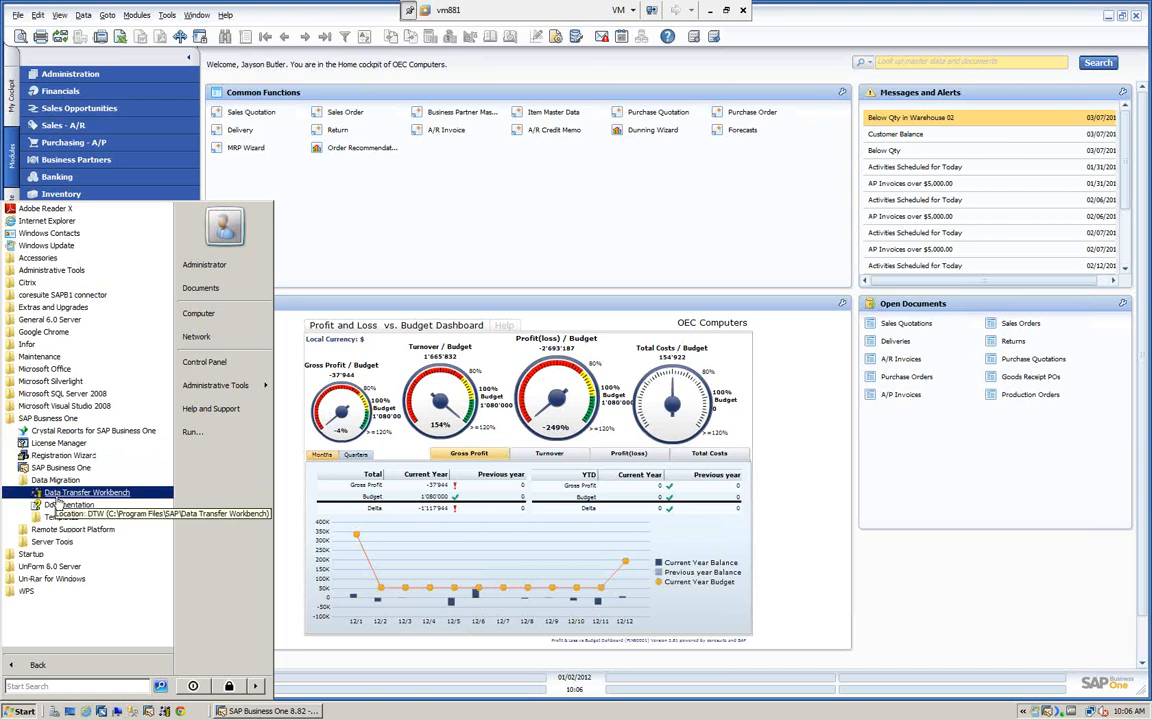
pyautogui.click(73, 495)
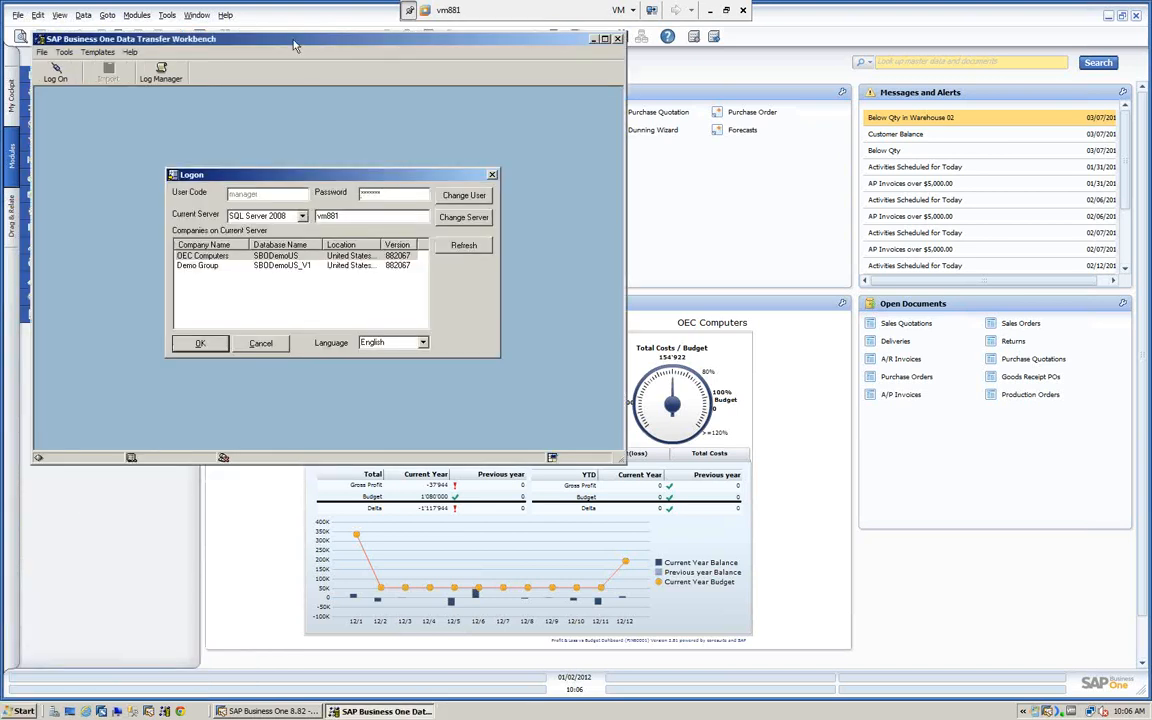
pyautogui.moveTo(295, 50); pyautogui.dragTo(555, 110)
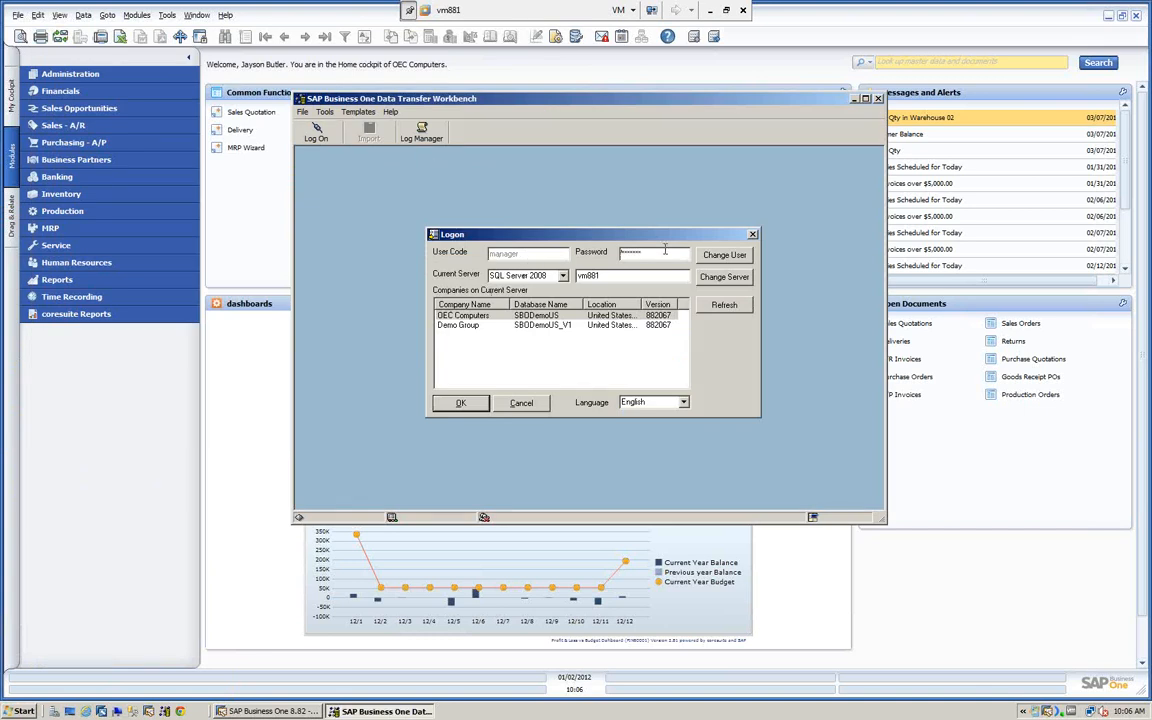
# - Enter the account password, log on to the OEC Computers company (SBODemoUS), and start the Data Import Wizard
pyautogui.moveTo(652, 252); pyautogui.dragTo(516, 263)
pyautogui.write('****')
pyautogui.click(536, 317)
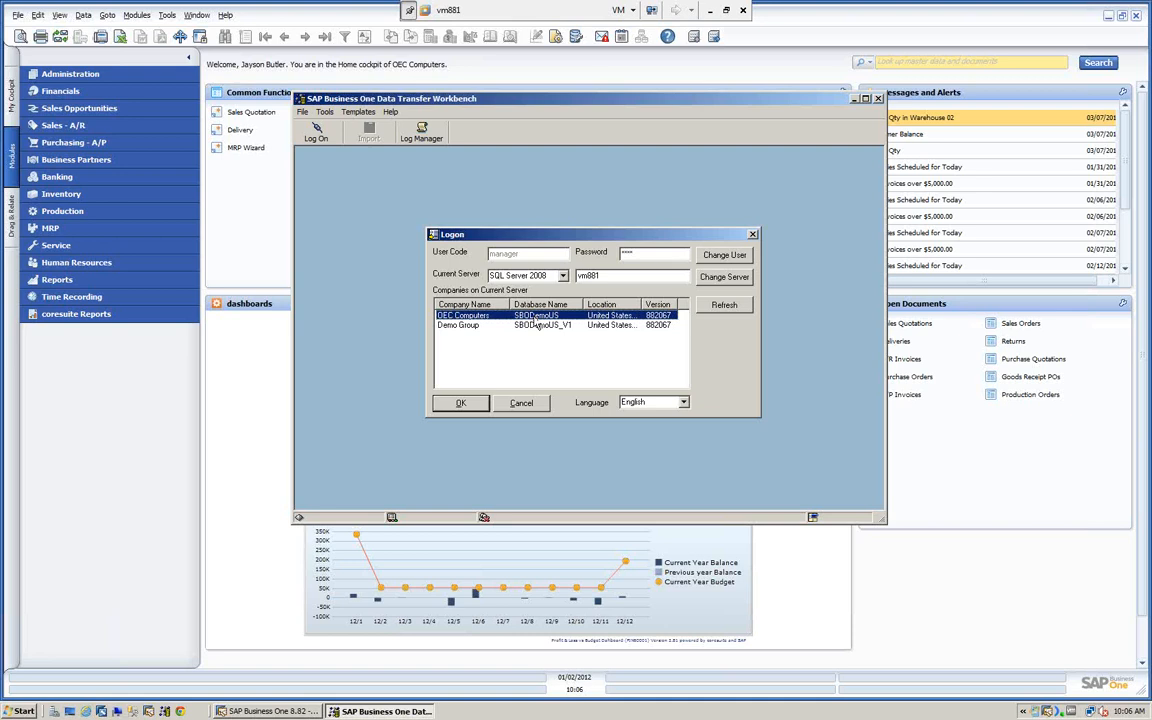
pyautogui.click(461, 403)
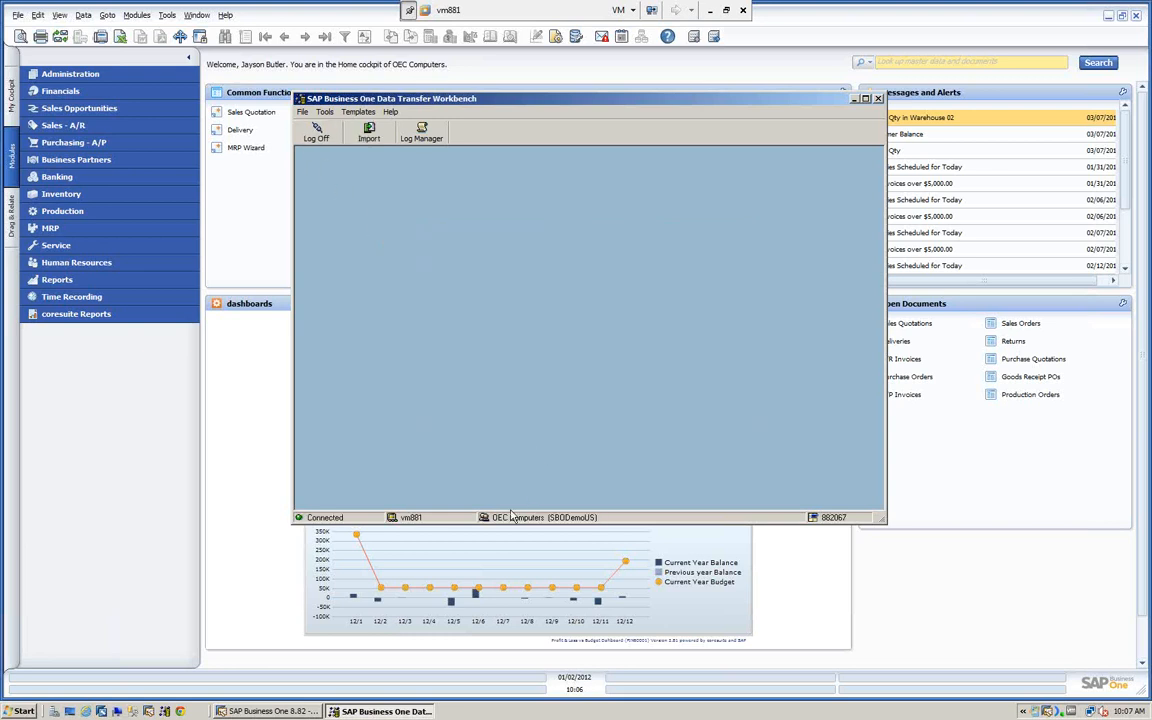
pyautogui.click(370, 133)
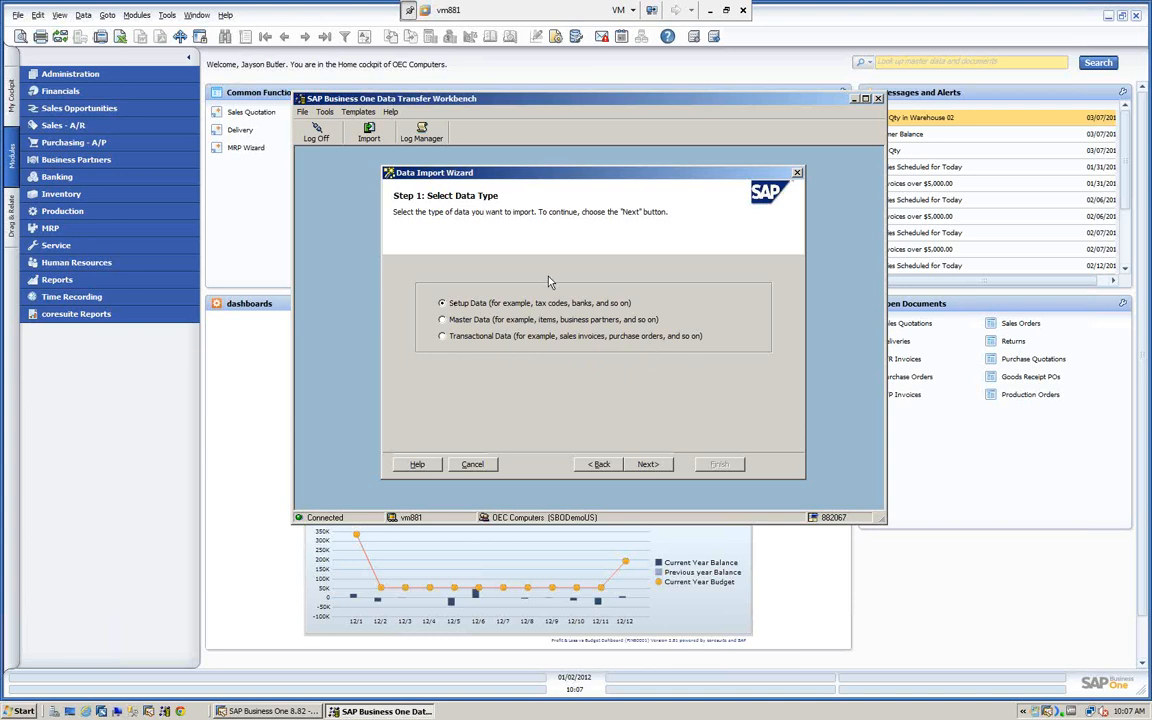
# - Minimize the workbench, open the Data Migration Templates folder from the installed SAP Business One programs, and reposition the folder window
pyautogui.click(855, 99)
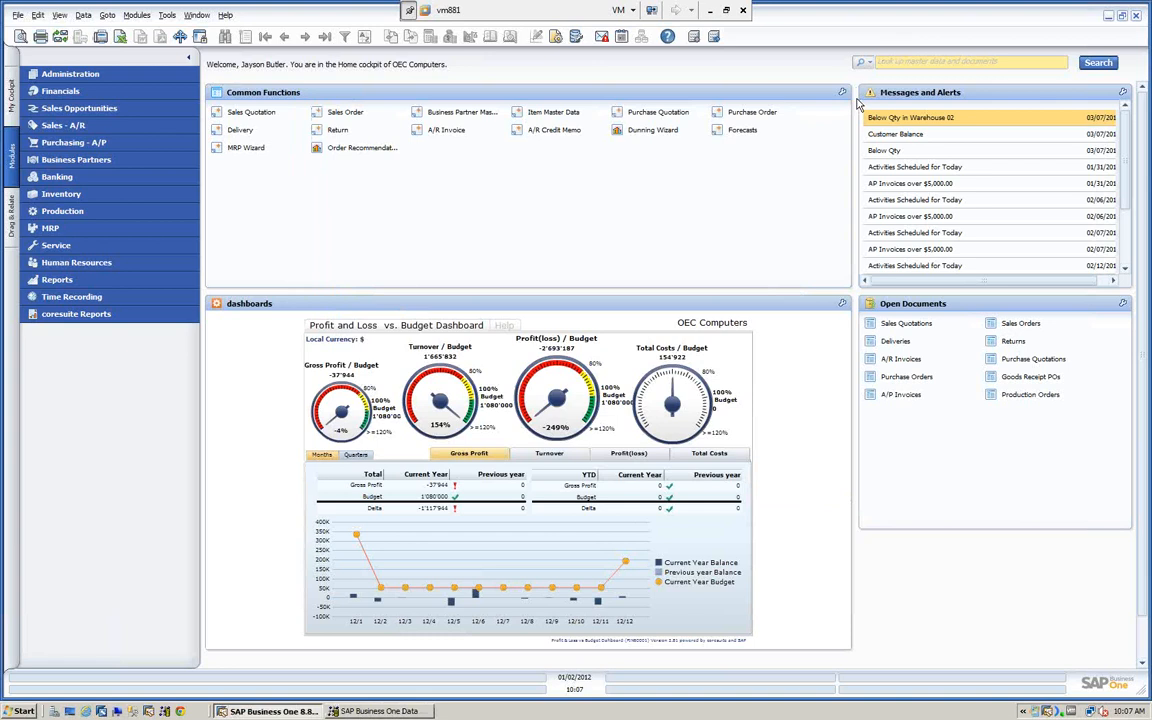
pyautogui.click(14, 711)
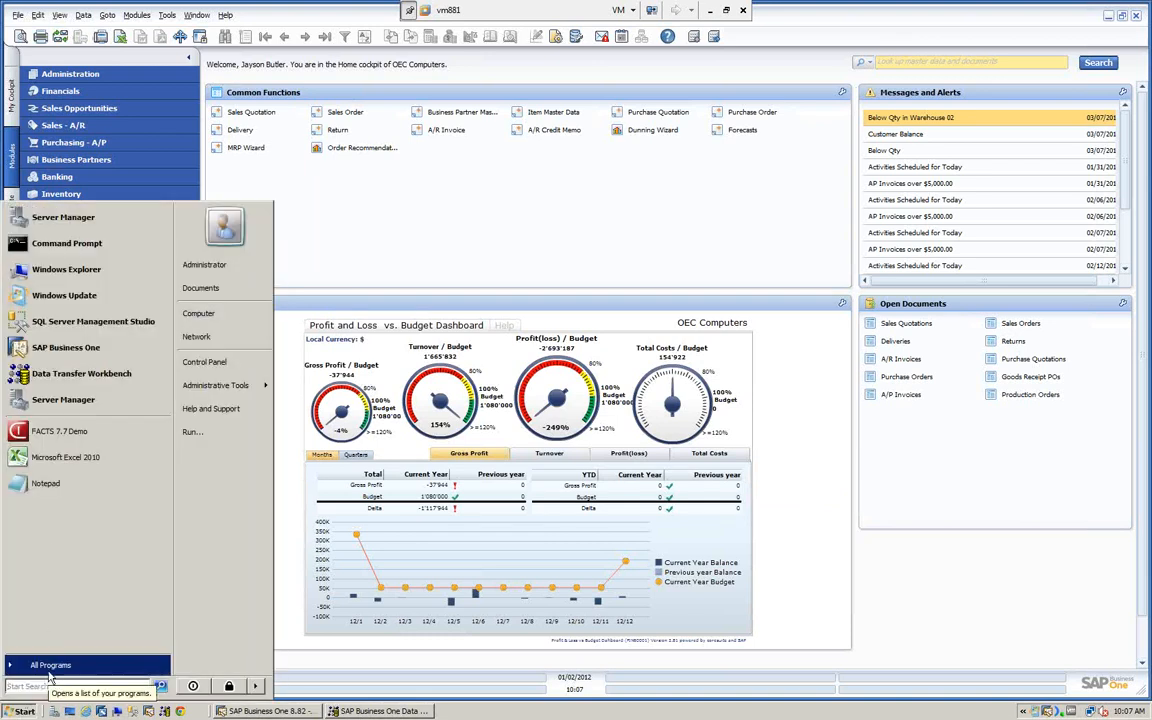
pyautogui.click(45, 666)
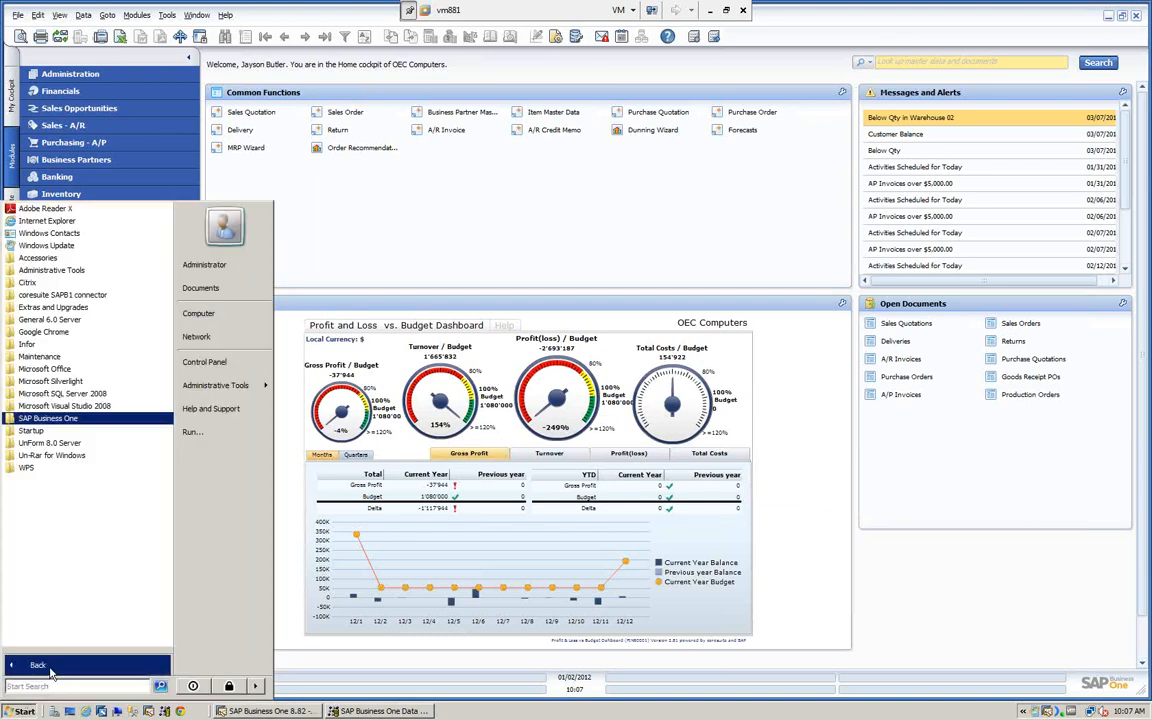
pyautogui.click(66, 419)
pyautogui.click(56, 480)
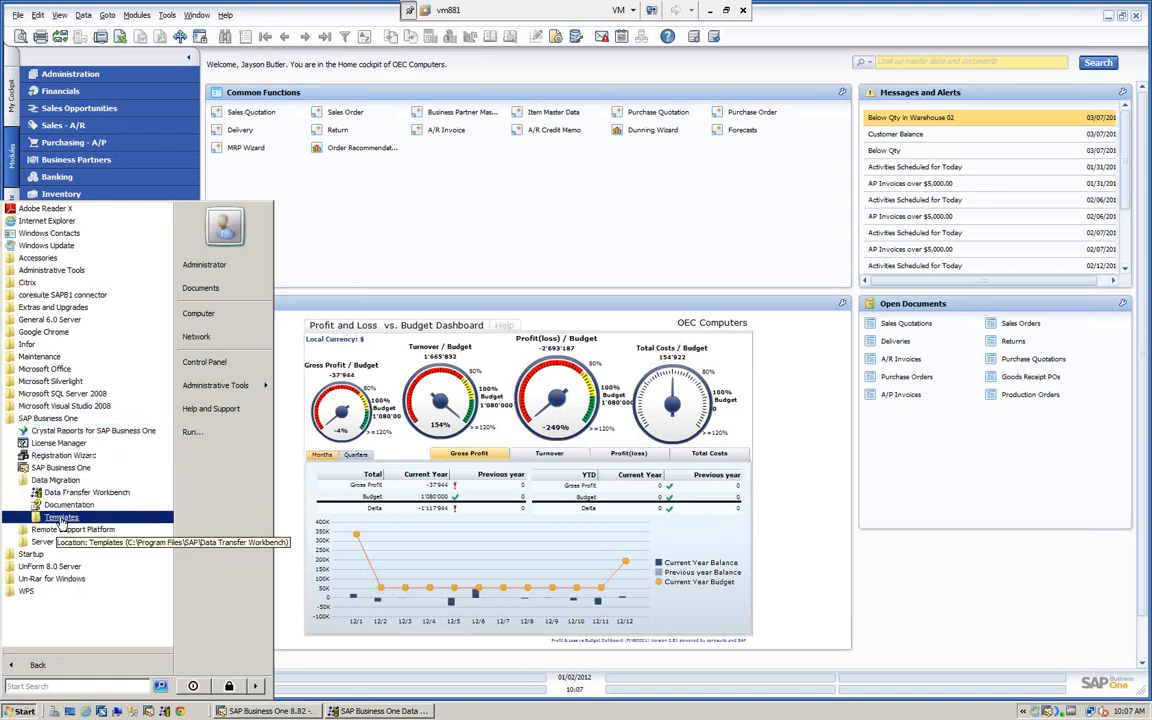
pyautogui.click(61, 517)
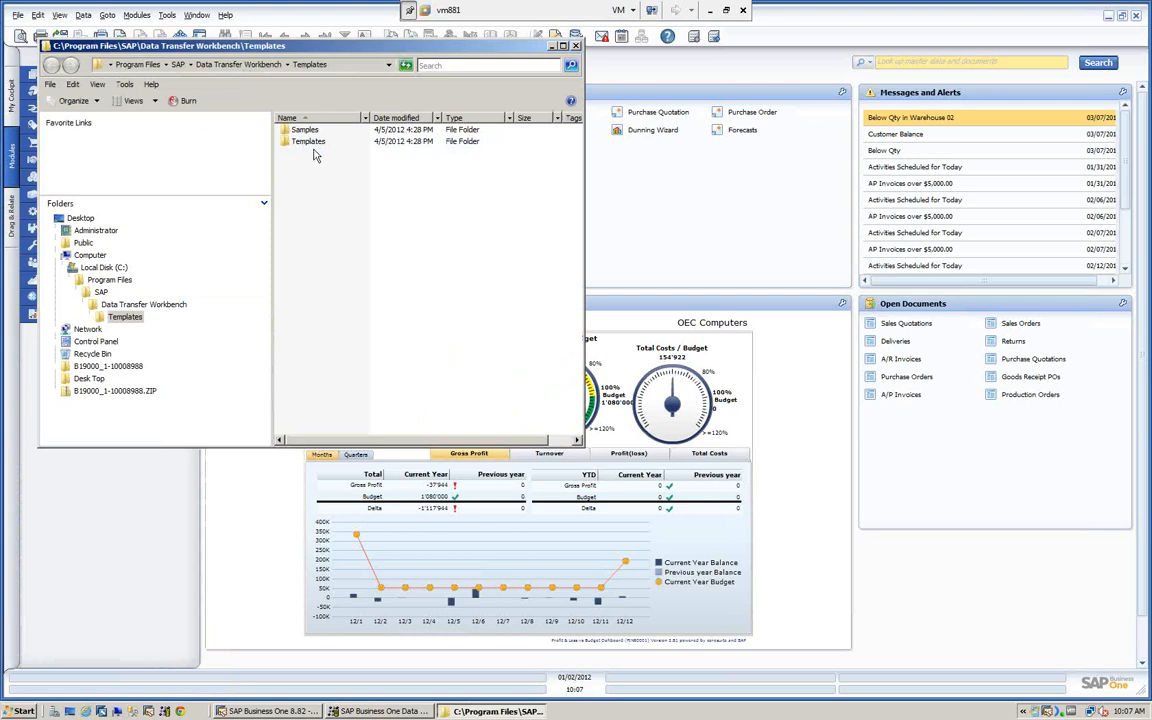
pyautogui.moveTo(304, 56); pyautogui.dragTo(467, 89)
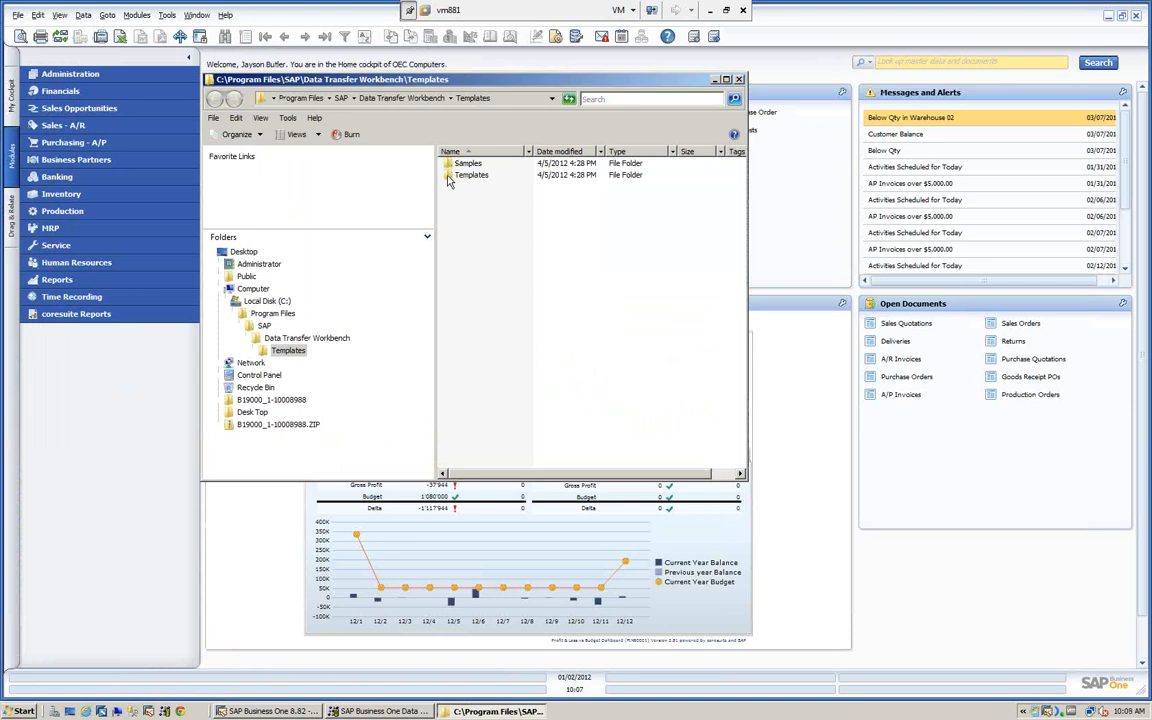
# - Browse to the AR Invoice folder under Templates > Sales, and widen the Name column and window to show full file details
pyautogui.click(451, 176)
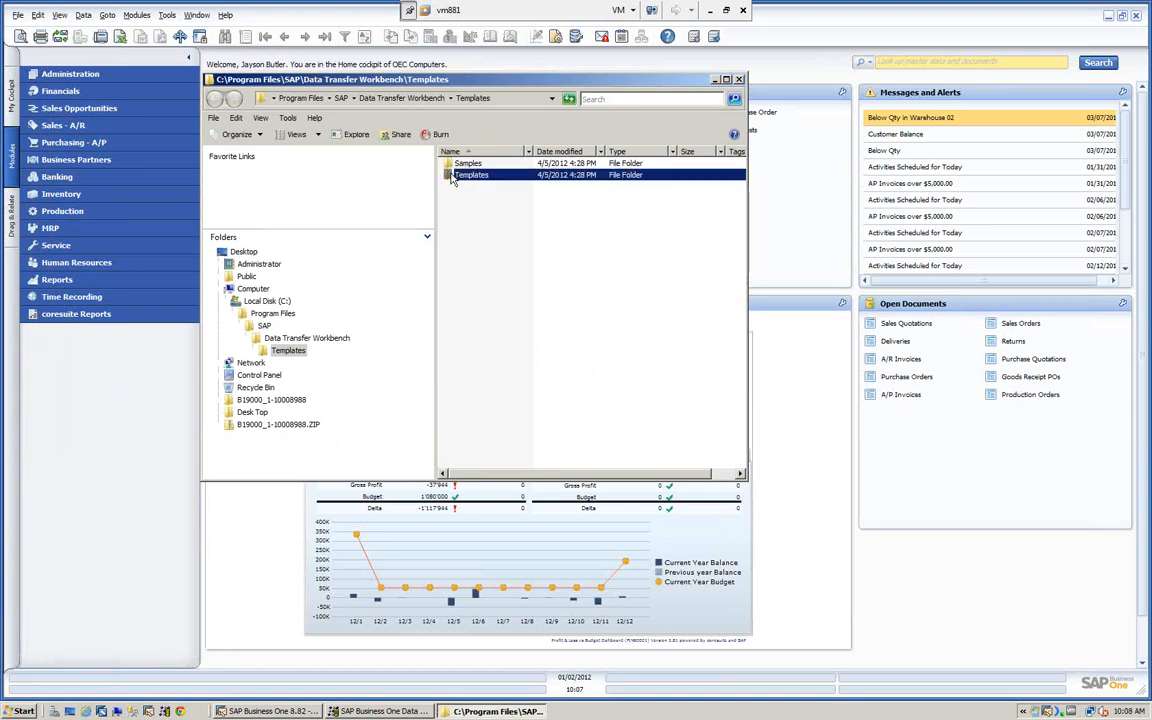
pyautogui.doubleClick(451, 177)
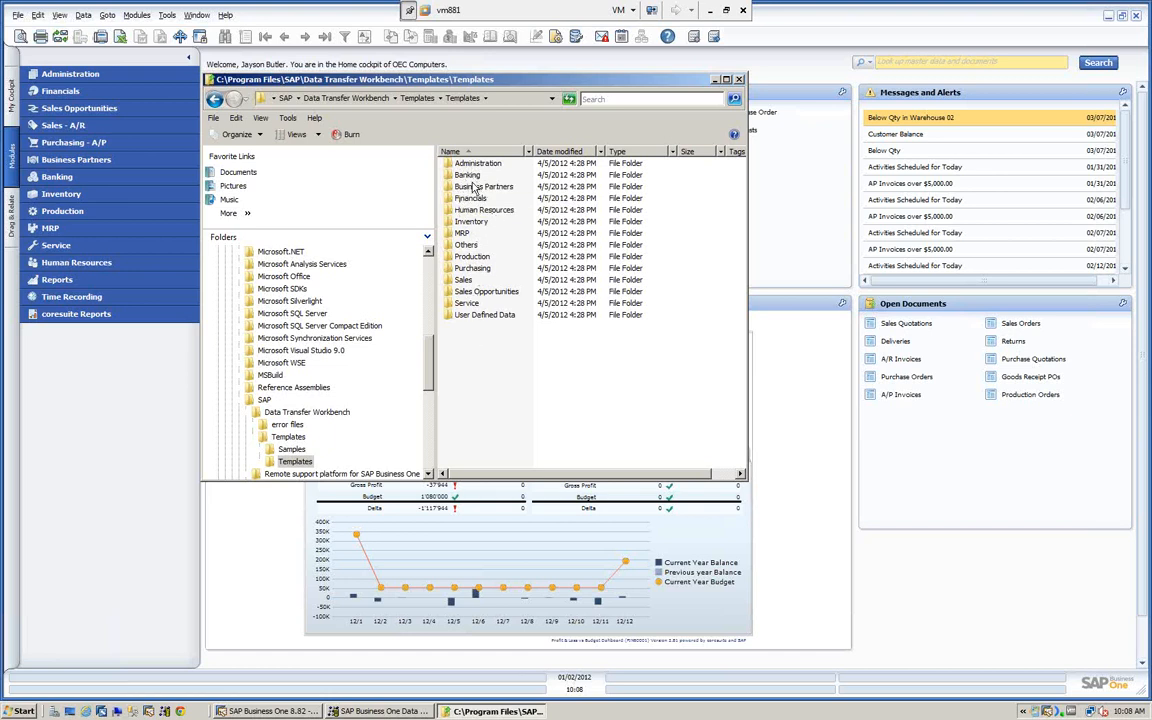
pyautogui.doubleClick(450, 282)
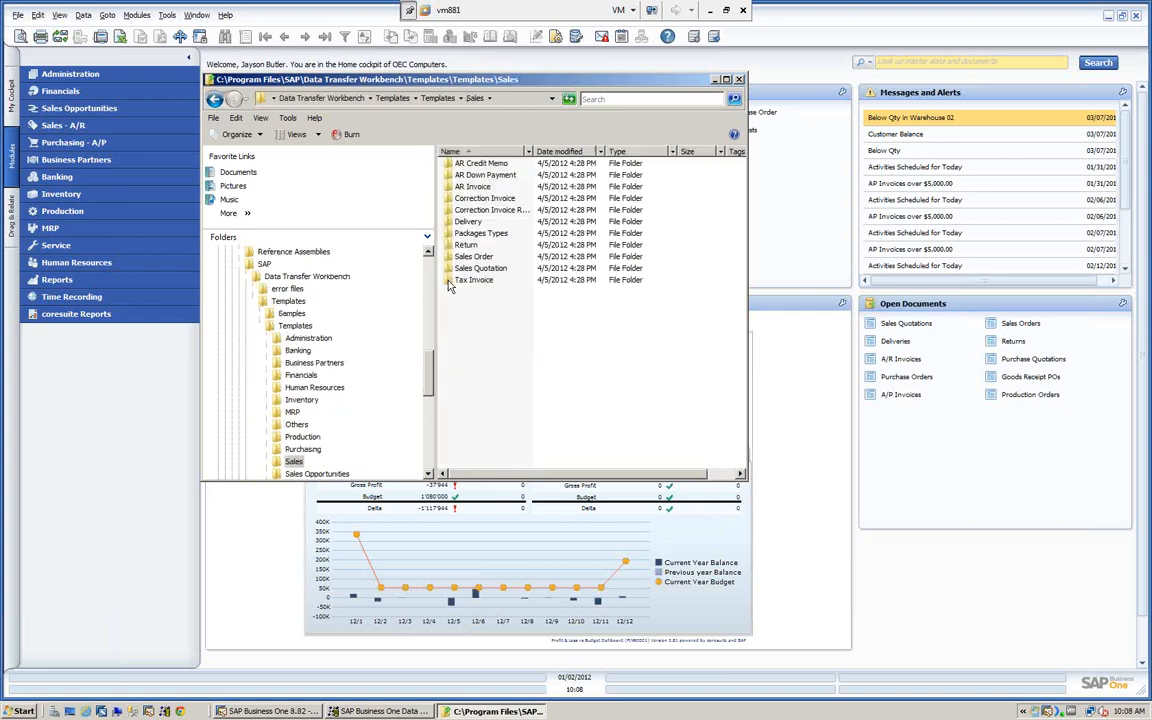
pyautogui.doubleClick(533, 151)
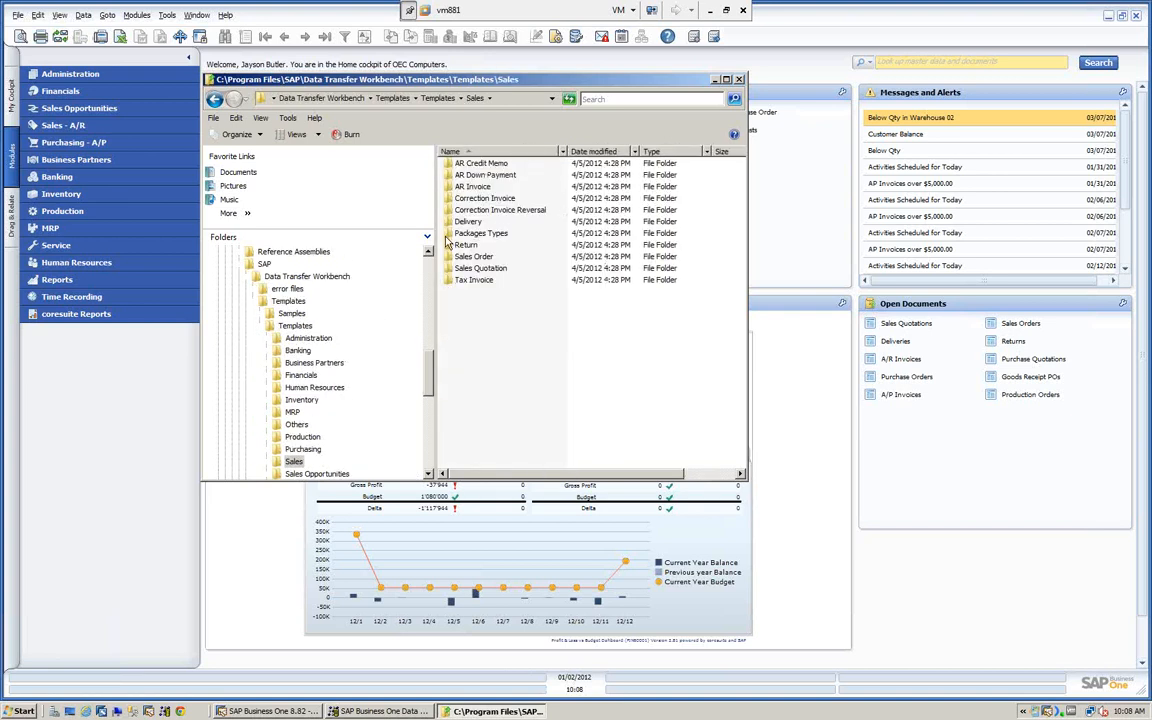
pyautogui.click(450, 187)
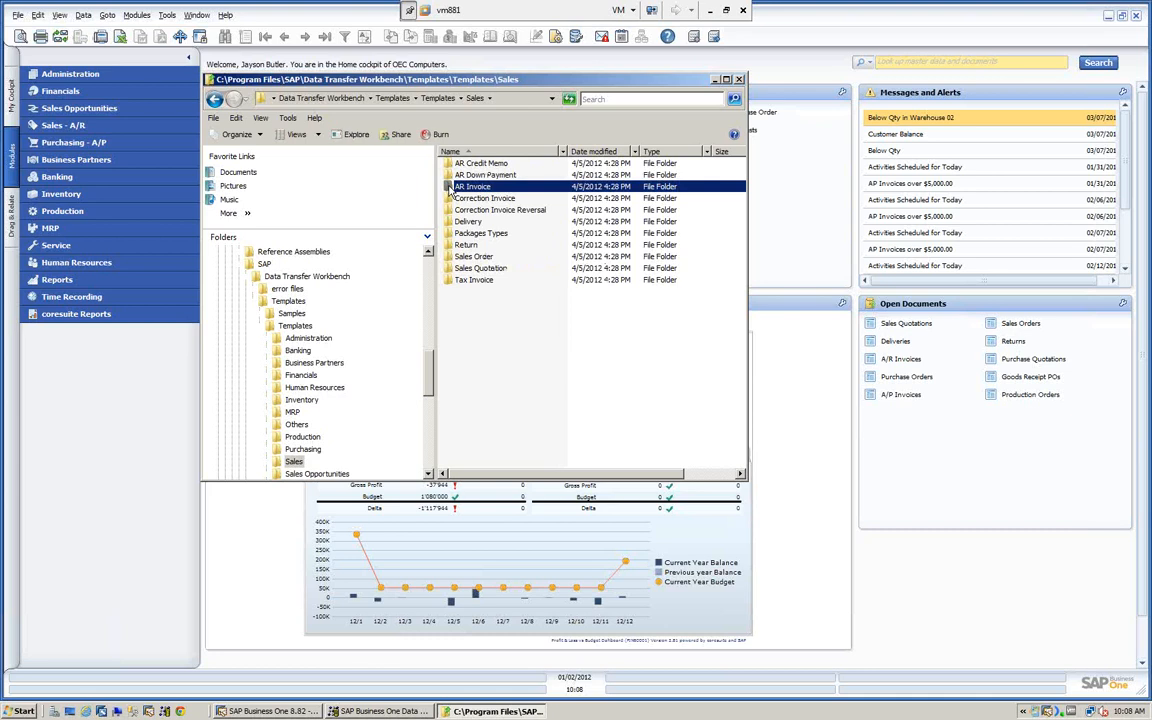
pyautogui.doubleClick(450, 188)
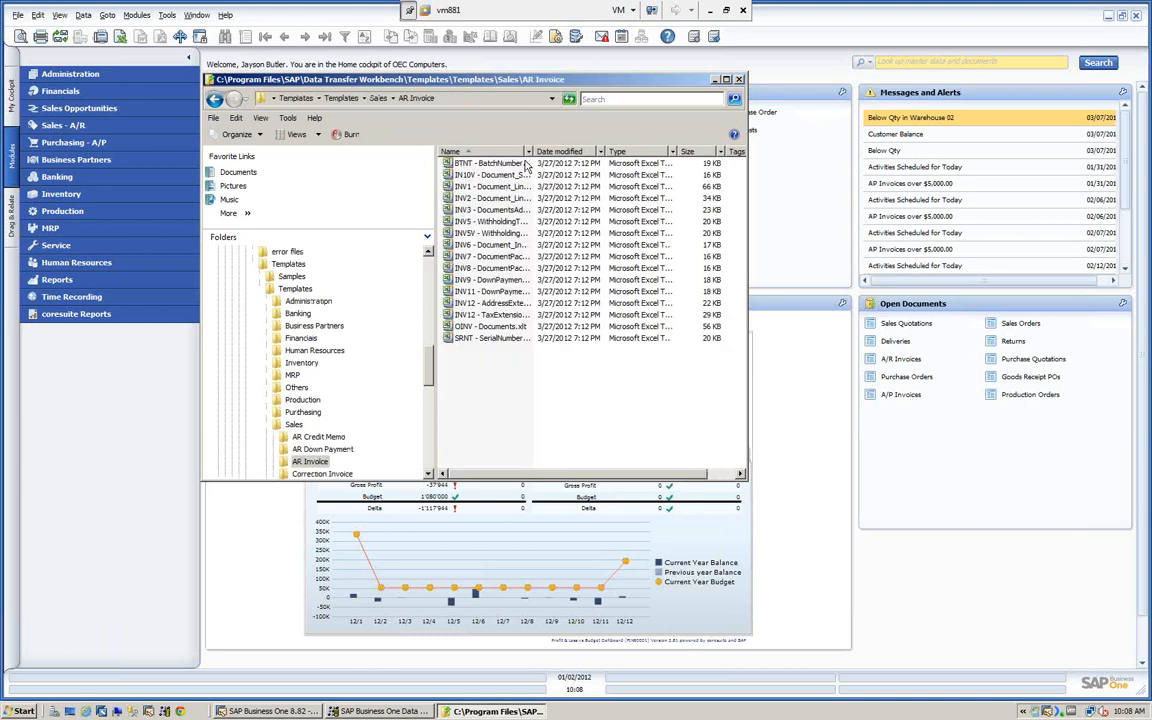
pyautogui.moveTo(531, 151); pyautogui.dragTo(640, 151)
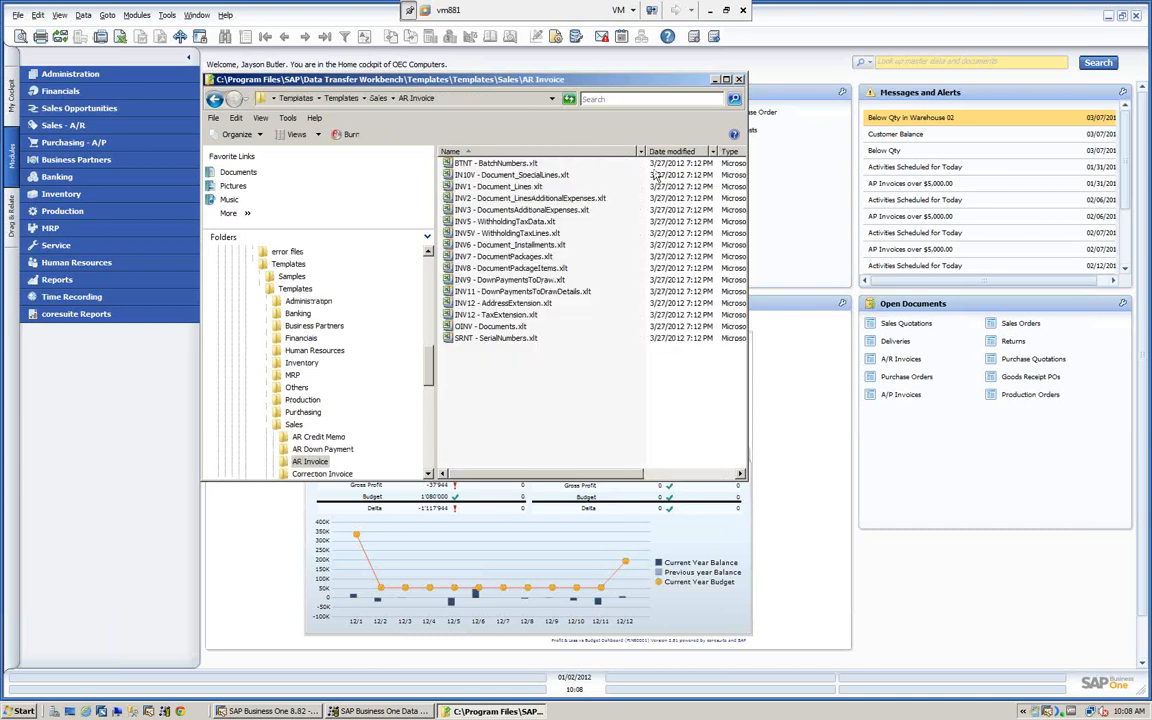
pyautogui.moveTo(747, 222); pyautogui.dragTo(1028, 221)
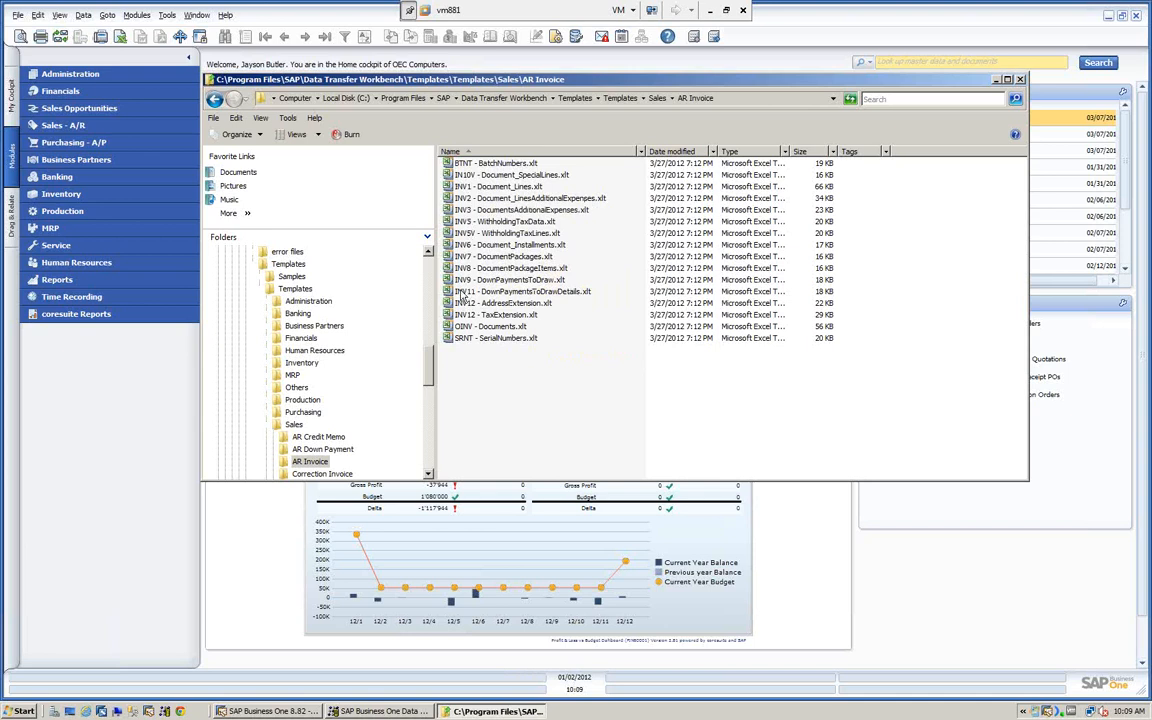
# - Minimize the folder window, open a blank A/R Invoice form from the Sales - A/R module, and move it clear of the module list
pyautogui.click(996, 79)
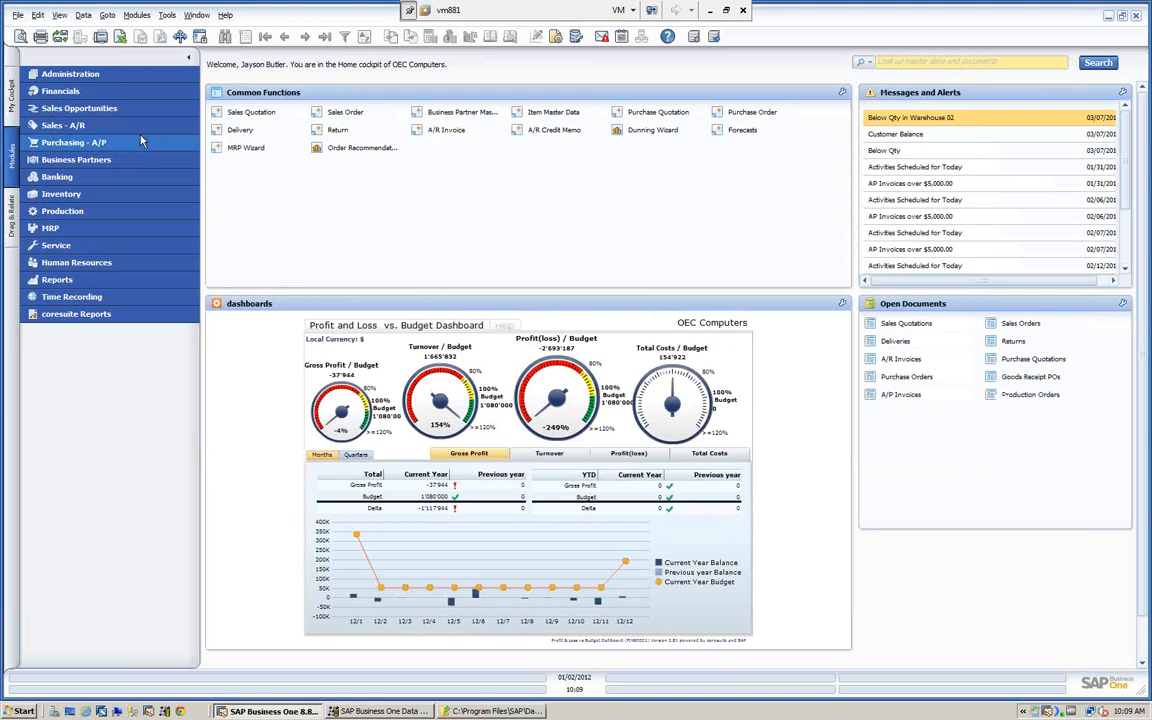
pyautogui.click(62, 126)
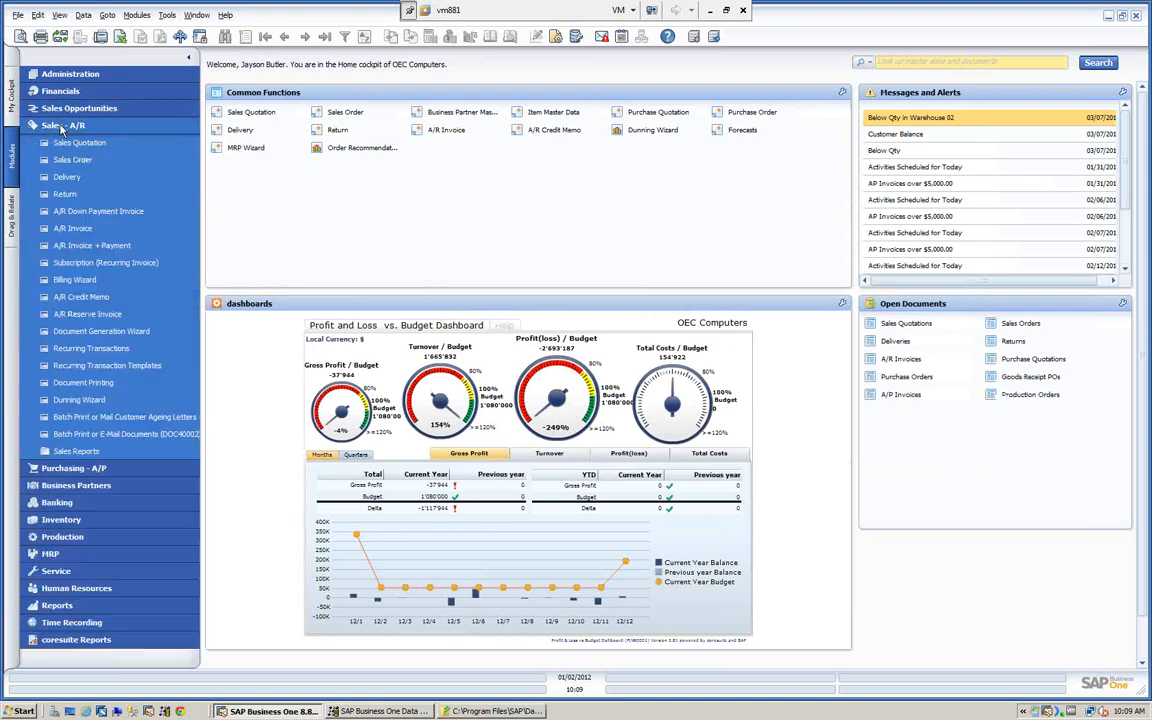
pyautogui.click(68, 228)
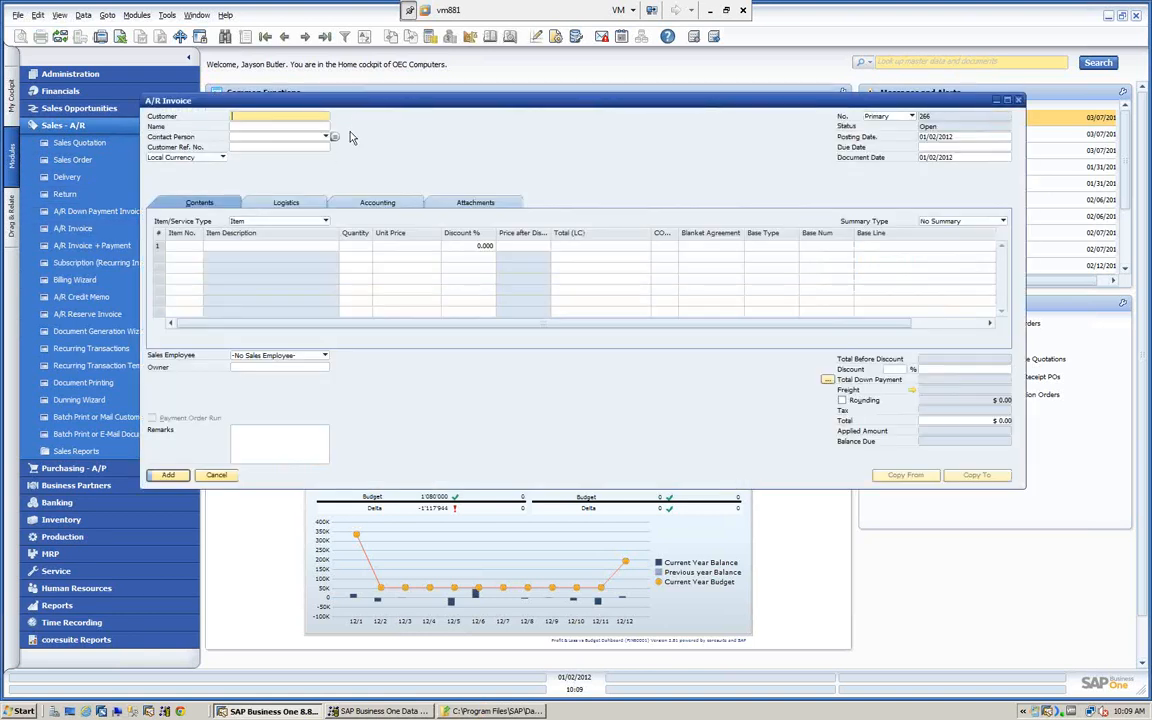
pyautogui.moveTo(365, 112); pyautogui.dragTo(435, 84)
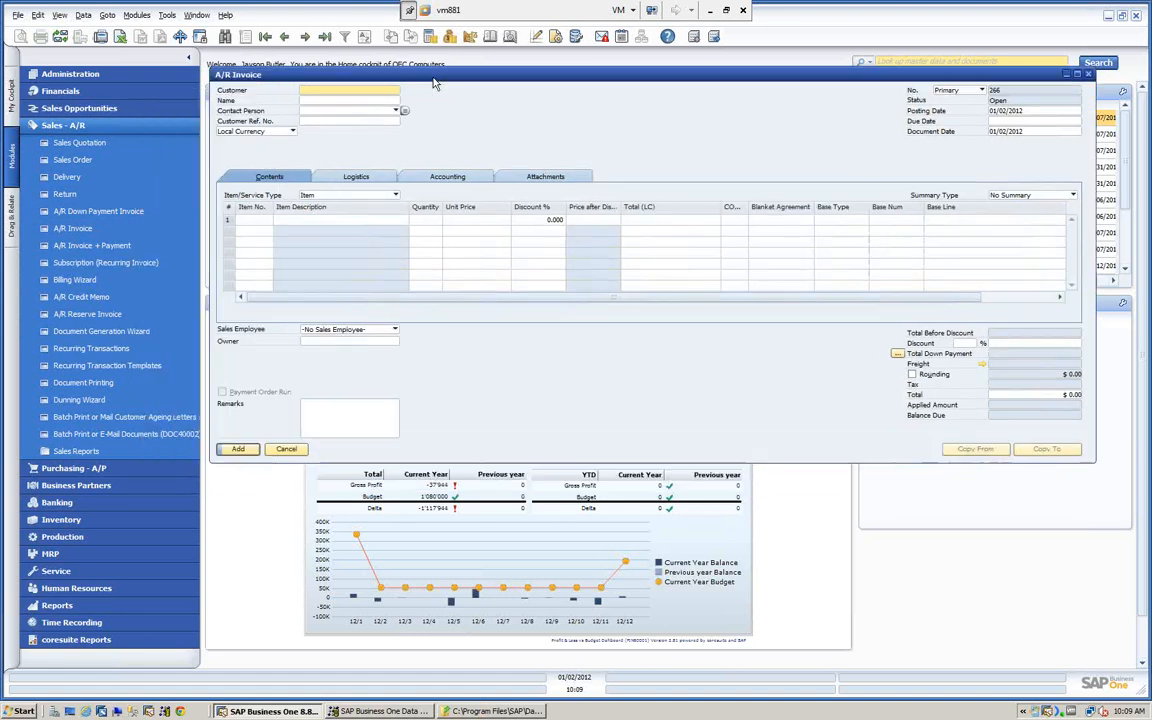
# - Turn on the System Information display and return to the Customer field of the A/R Invoice
pyautogui.click(59, 16)
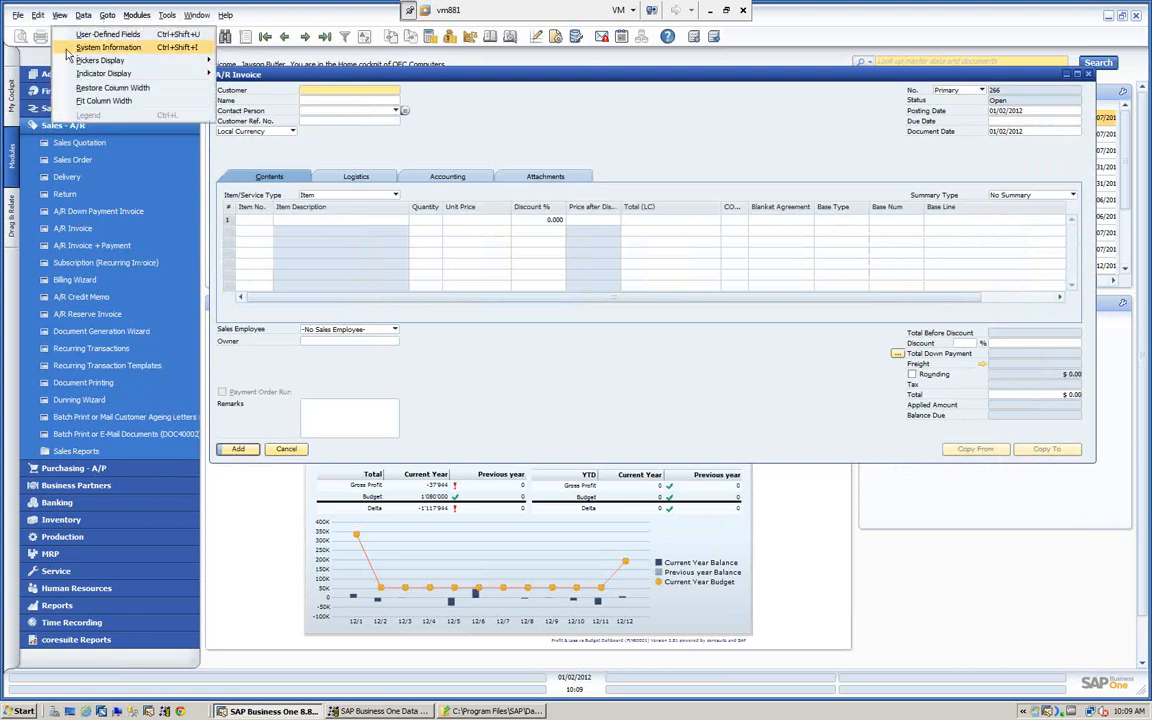
pyautogui.click(66, 49)
pyautogui.click(59, 15)
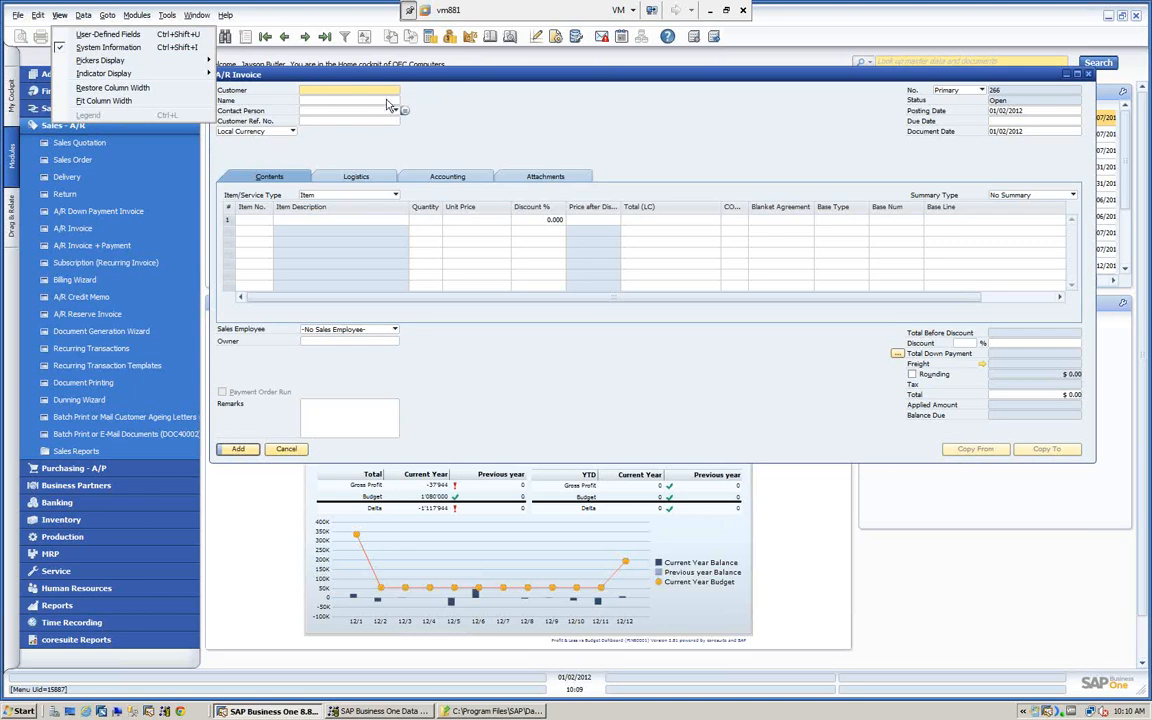
pyautogui.click(355, 90)
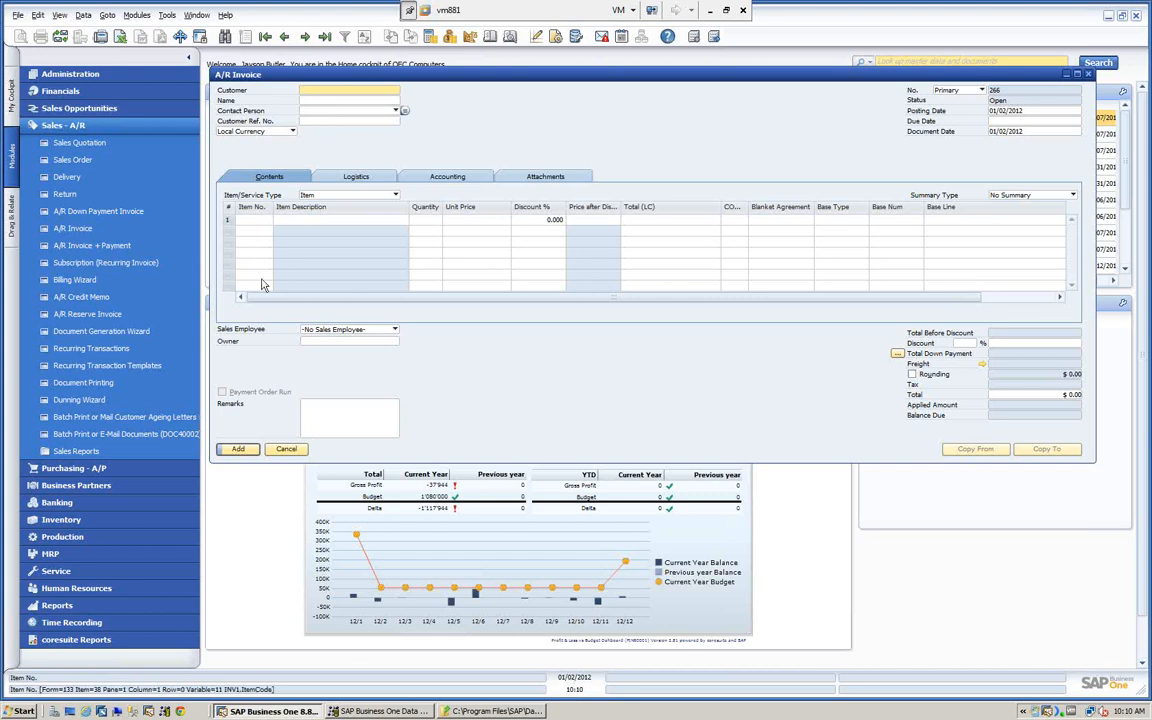
# - Review the AR Invoice template files in the folder window and return to the A/R Invoice form
pyautogui.click(497, 711)
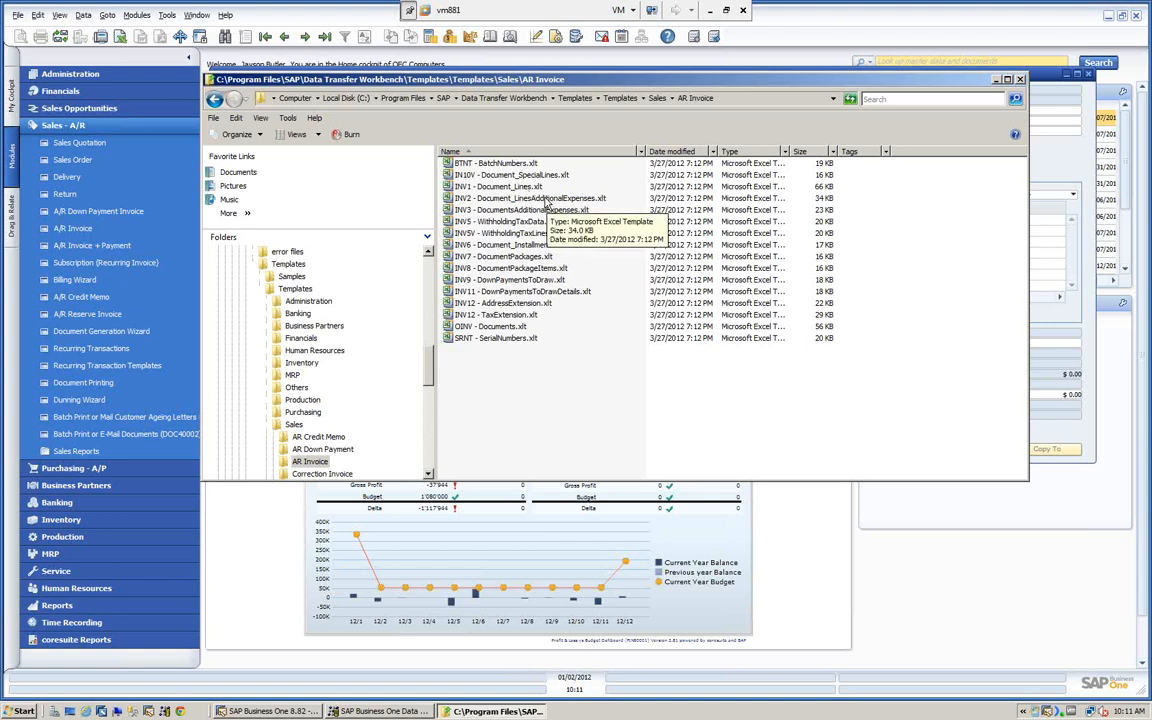
pyautogui.click(264, 596)
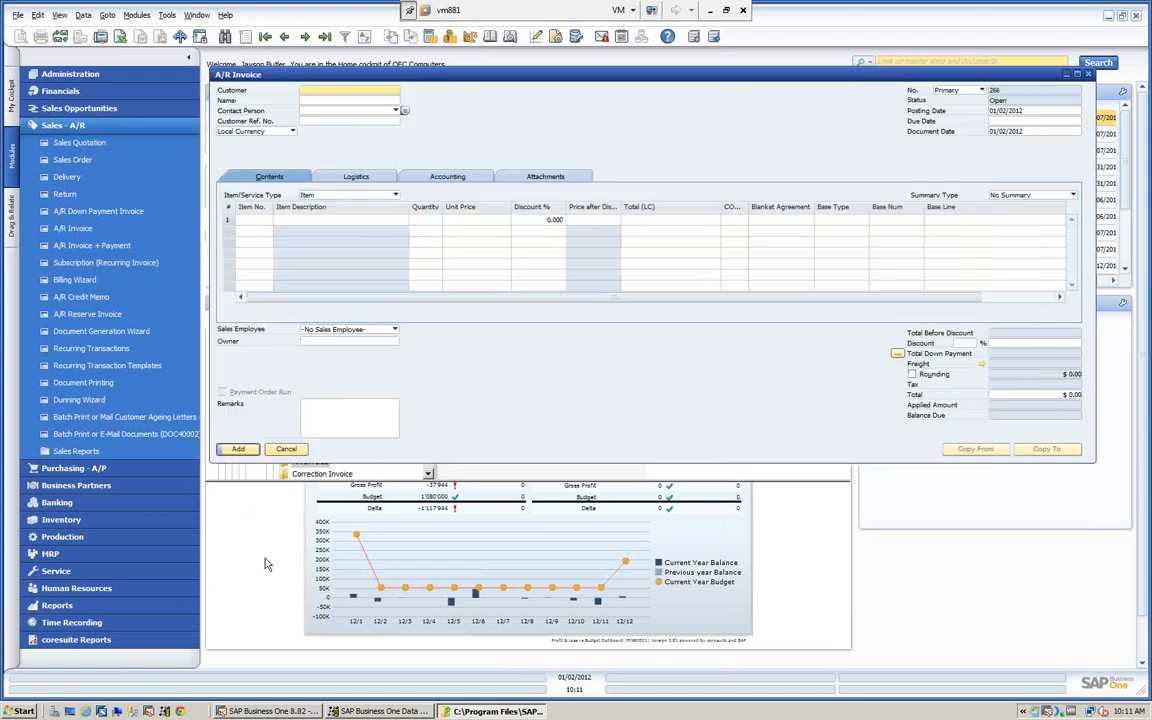
# - View the Freight Charges of the A/R Invoice and close them without changes
pyautogui.click(982, 366)
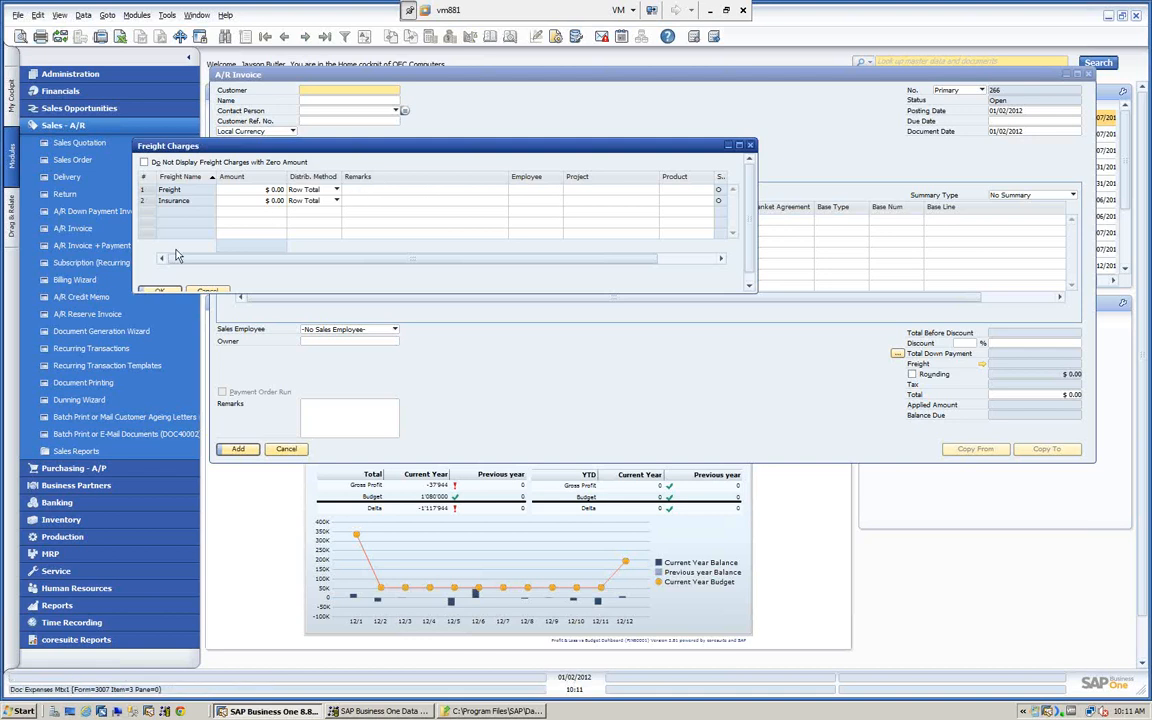
pyautogui.click(212, 290)
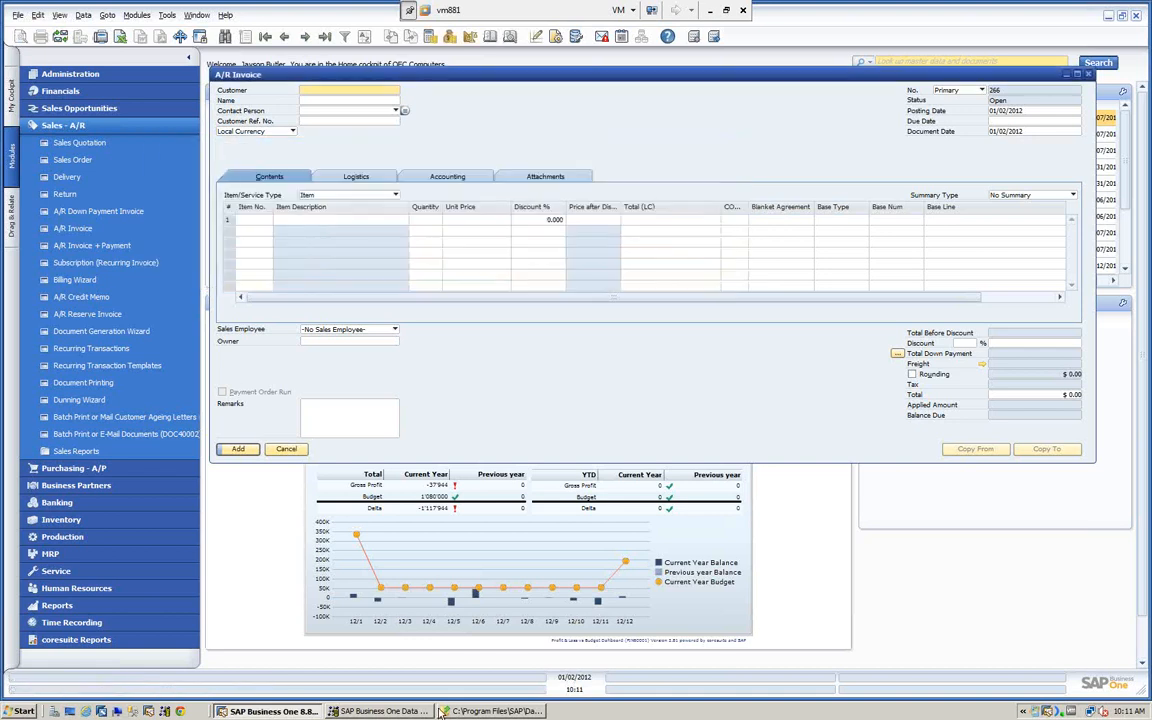
# - Review the AR Invoice template files in the folder window, minimize it, and close the A/R Invoice form
pyautogui.click(497, 711)
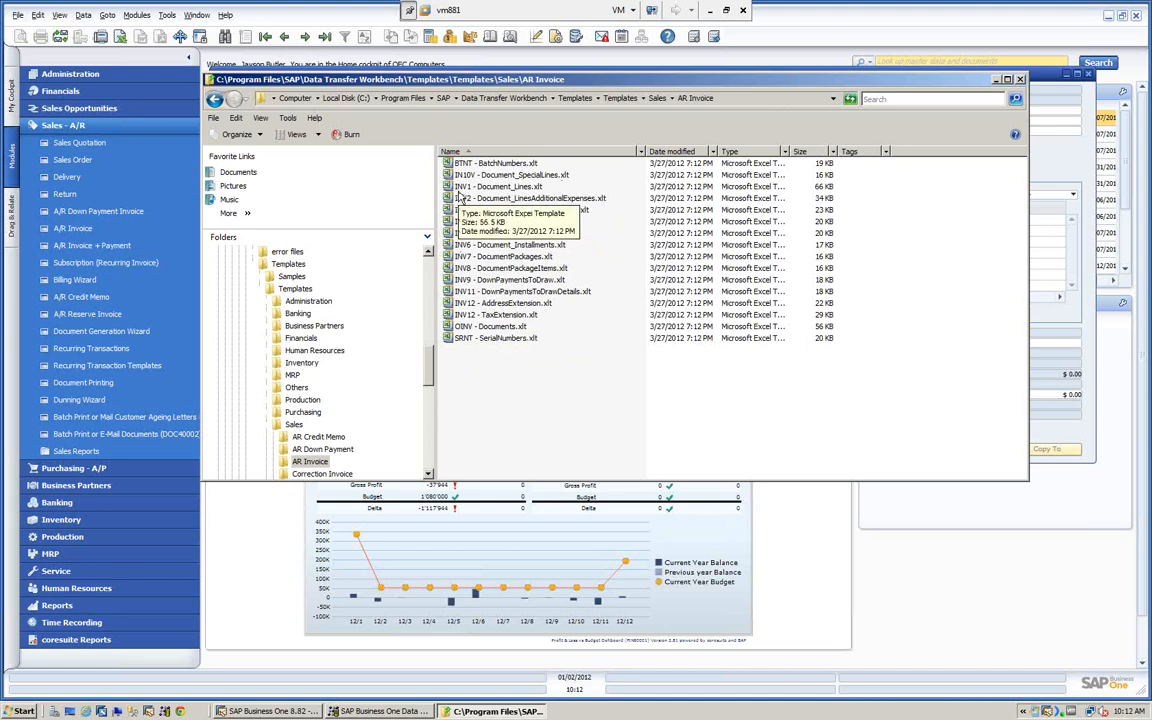
pyautogui.click(1019, 79)
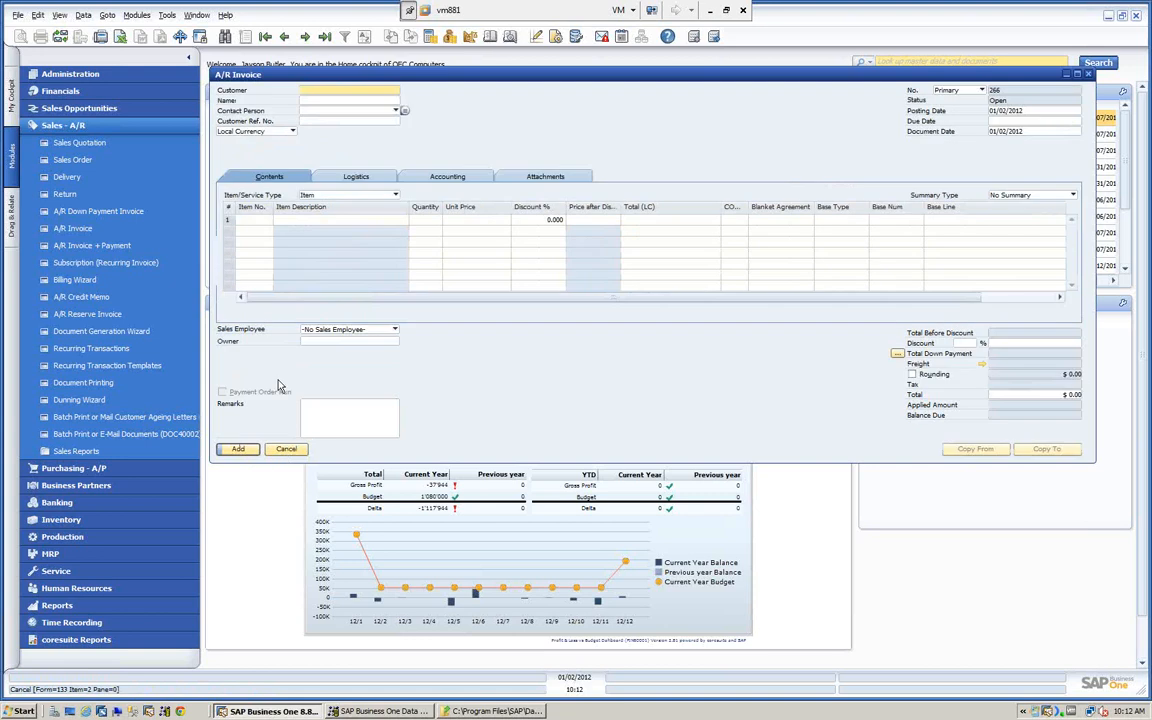
pyautogui.press('Escape')
# - View the Freight setup under Administration > Setup > General and close it without changes
pyautogui.click(87, 68)
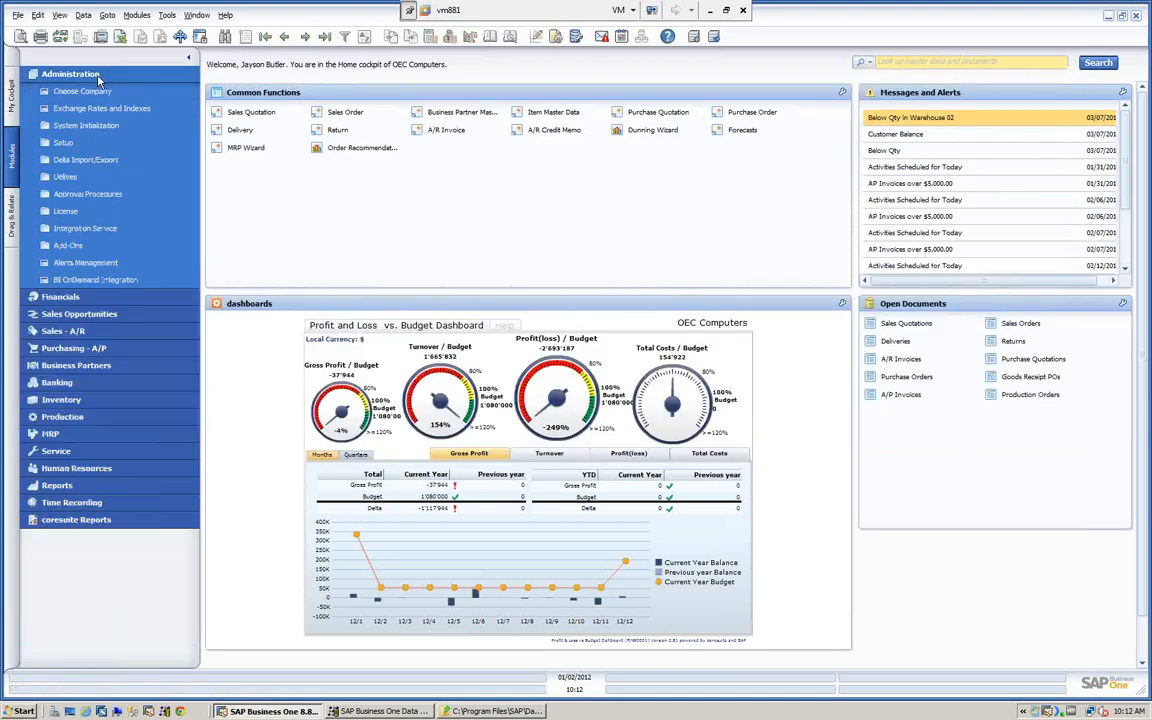
pyautogui.click(62, 143)
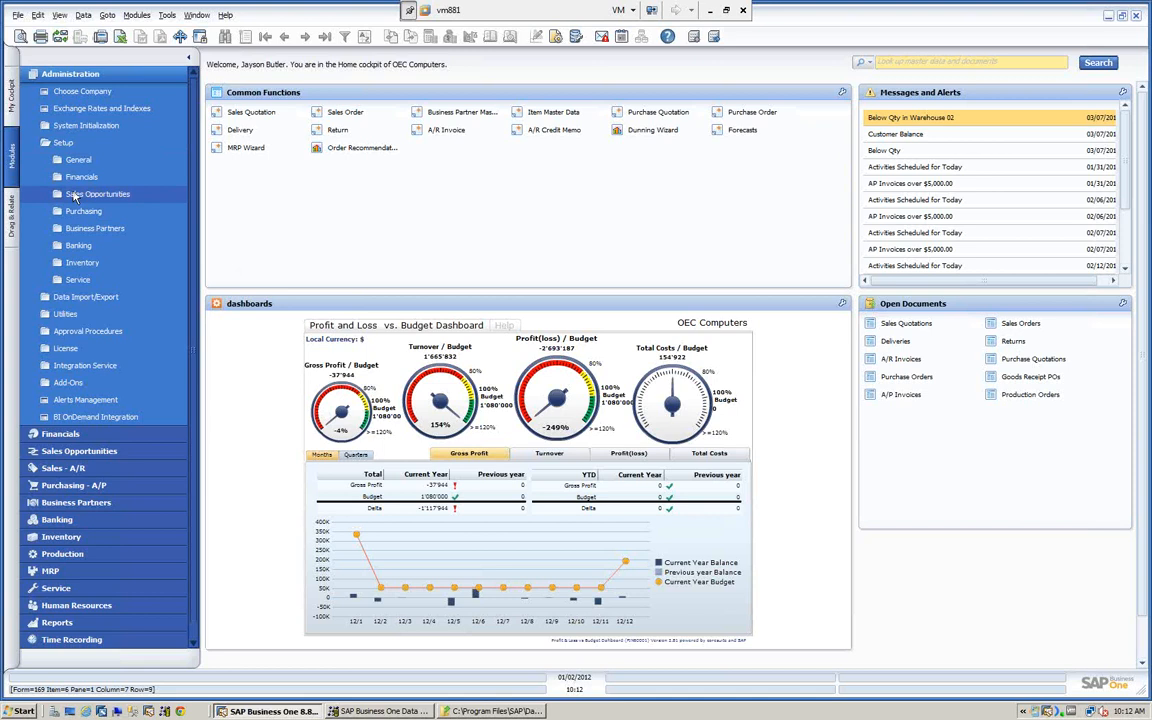
pyautogui.click(72, 160)
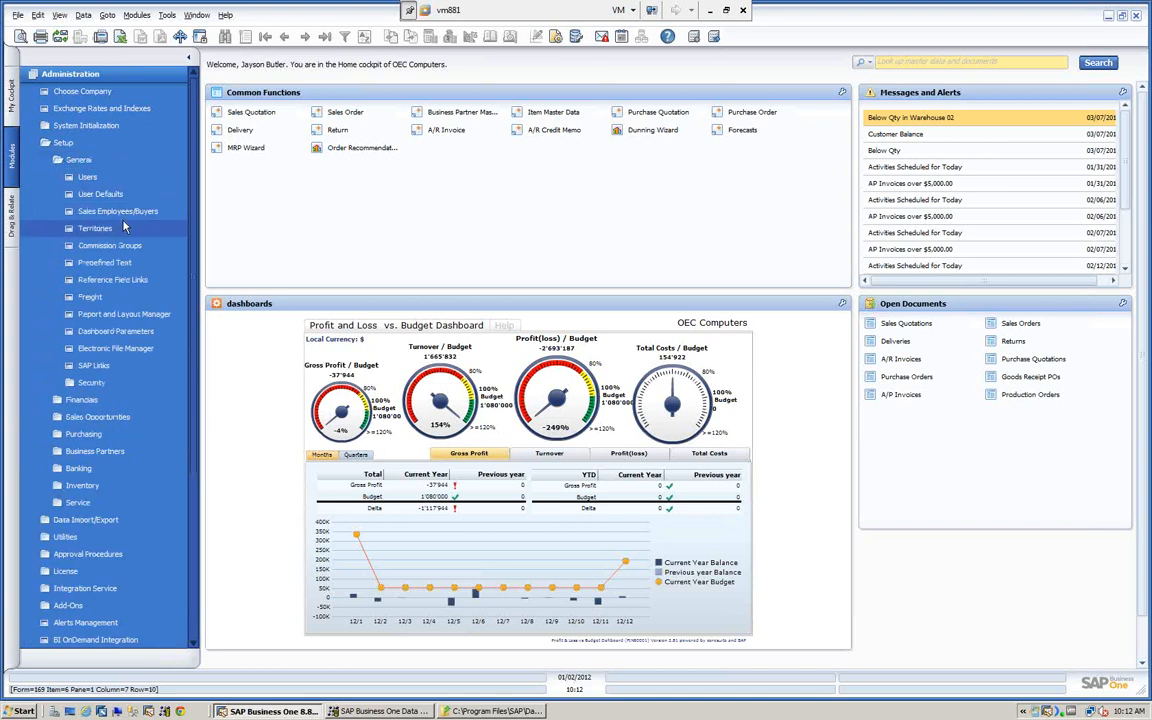
pyautogui.click(92, 298)
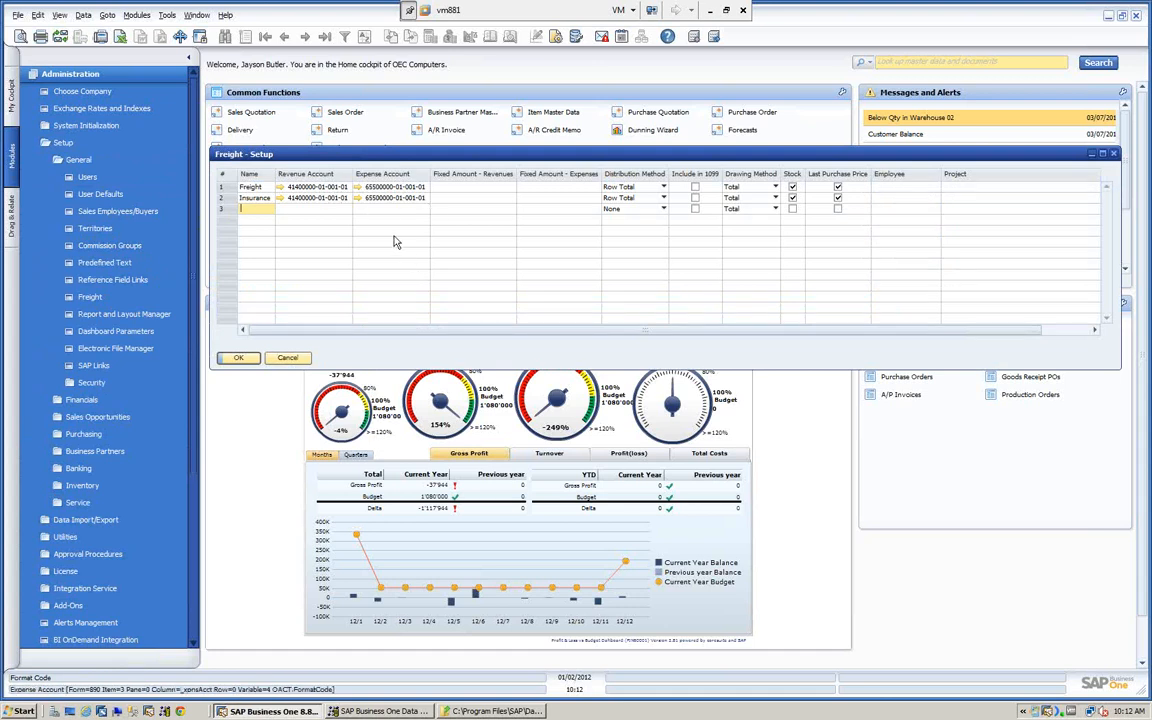
pyautogui.click(288, 358)
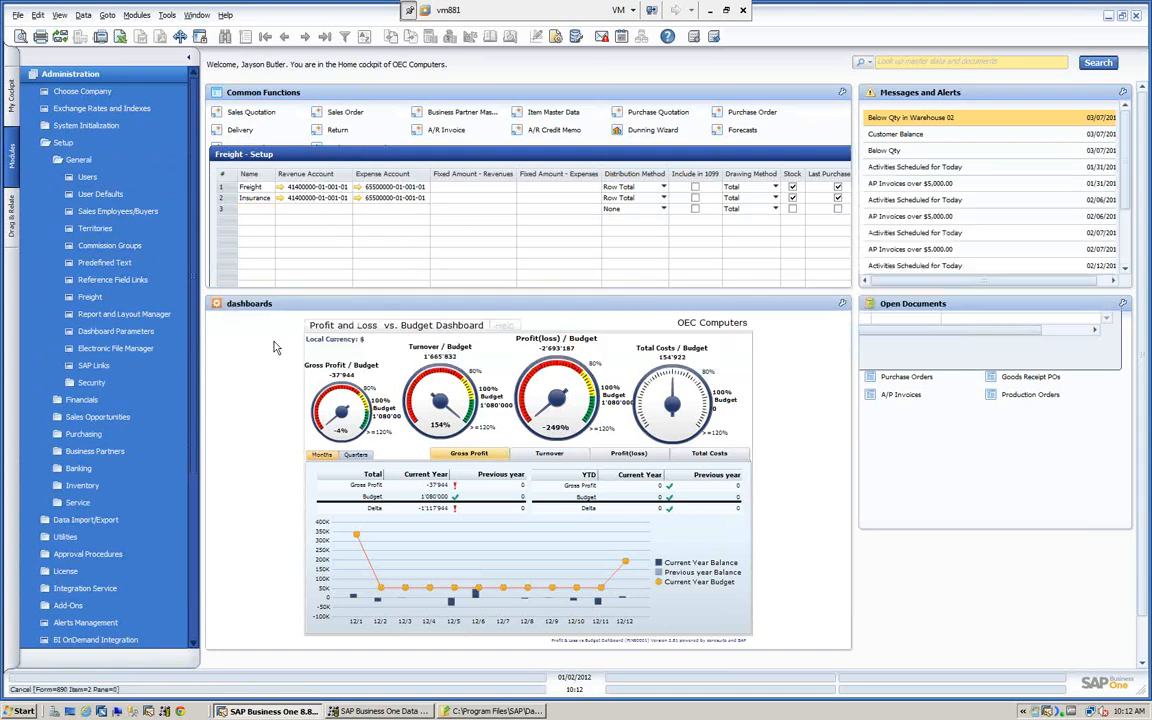
# - View the Sales Employees/Buyers setup, close it without changes, and collapse the Administration module
pyautogui.click(97, 214)
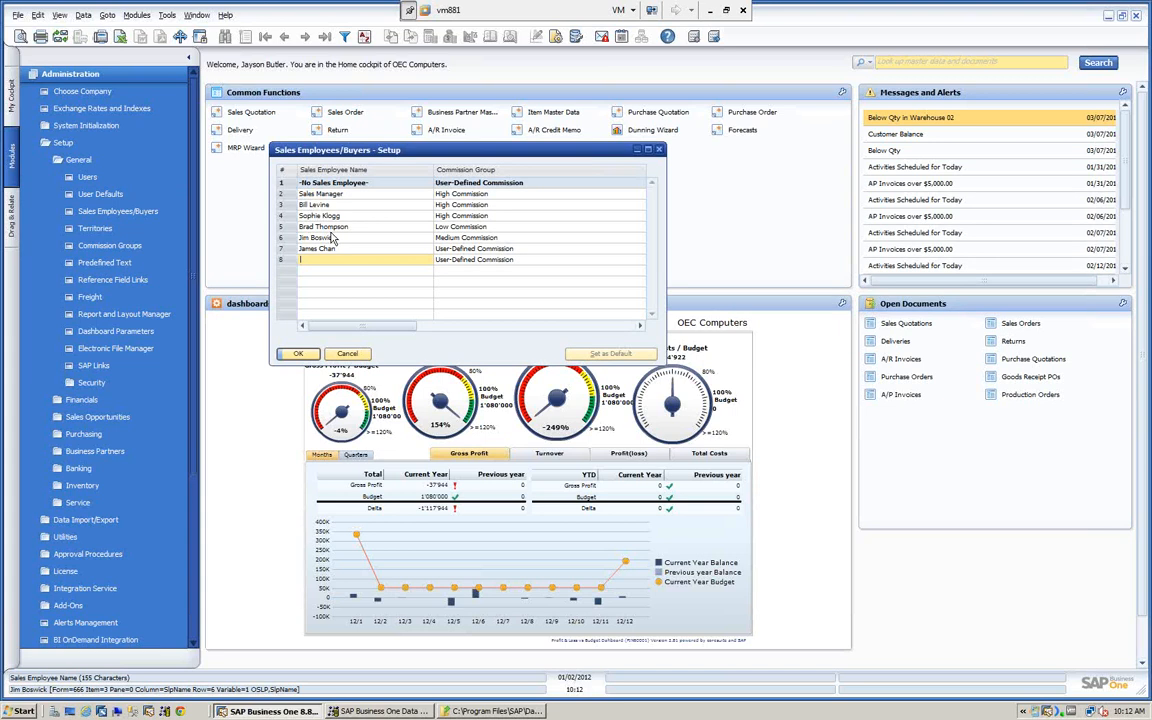
pyautogui.click(340, 353)
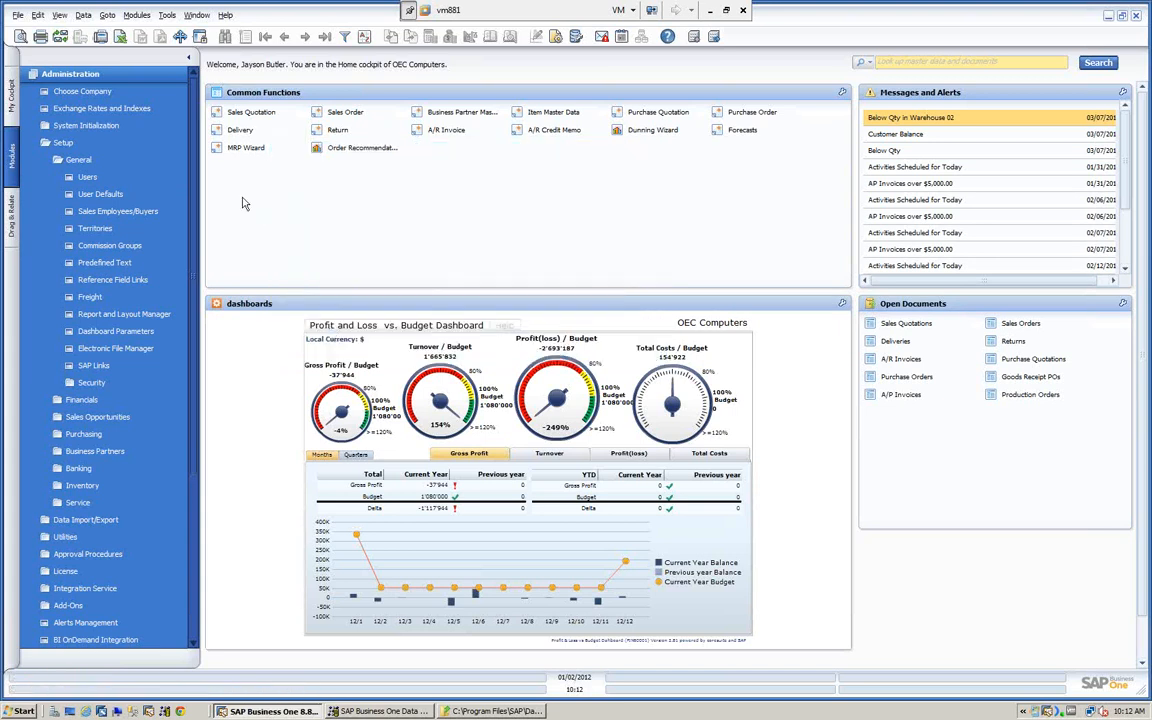
pyautogui.click(90, 74)
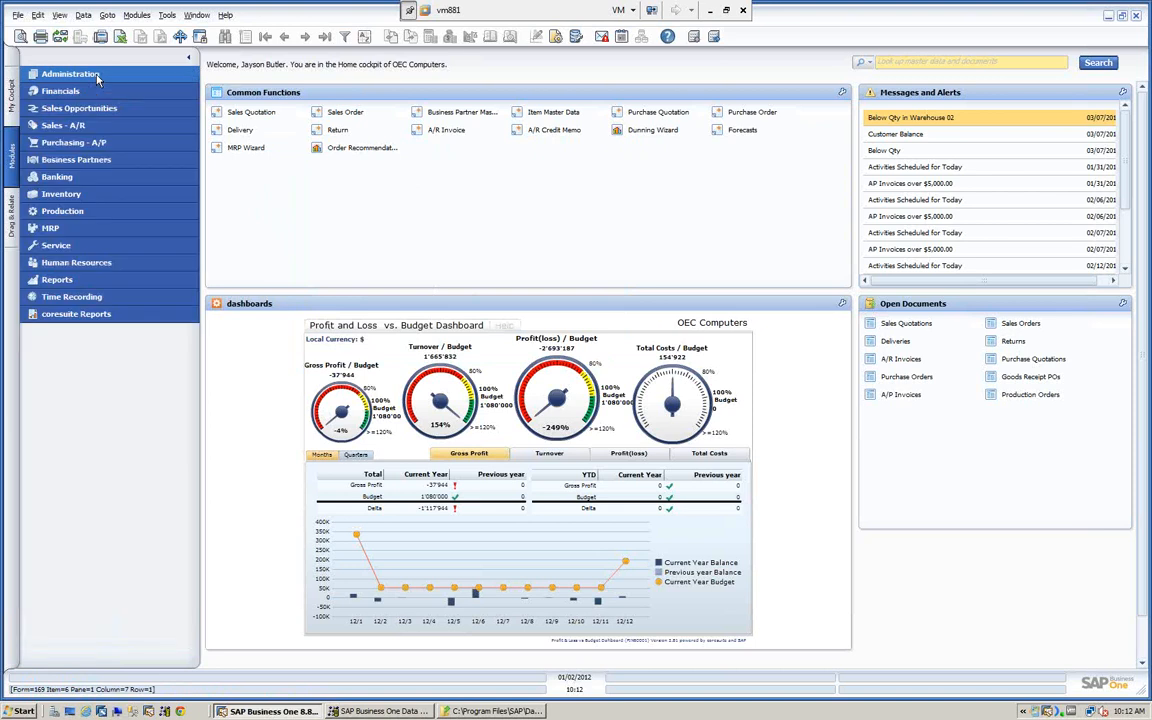
# - Open the OINV - Documents.xlt template from the AR Invoice folder in Excel and enlarge its window to show more columns and rows
pyautogui.click(476, 712)
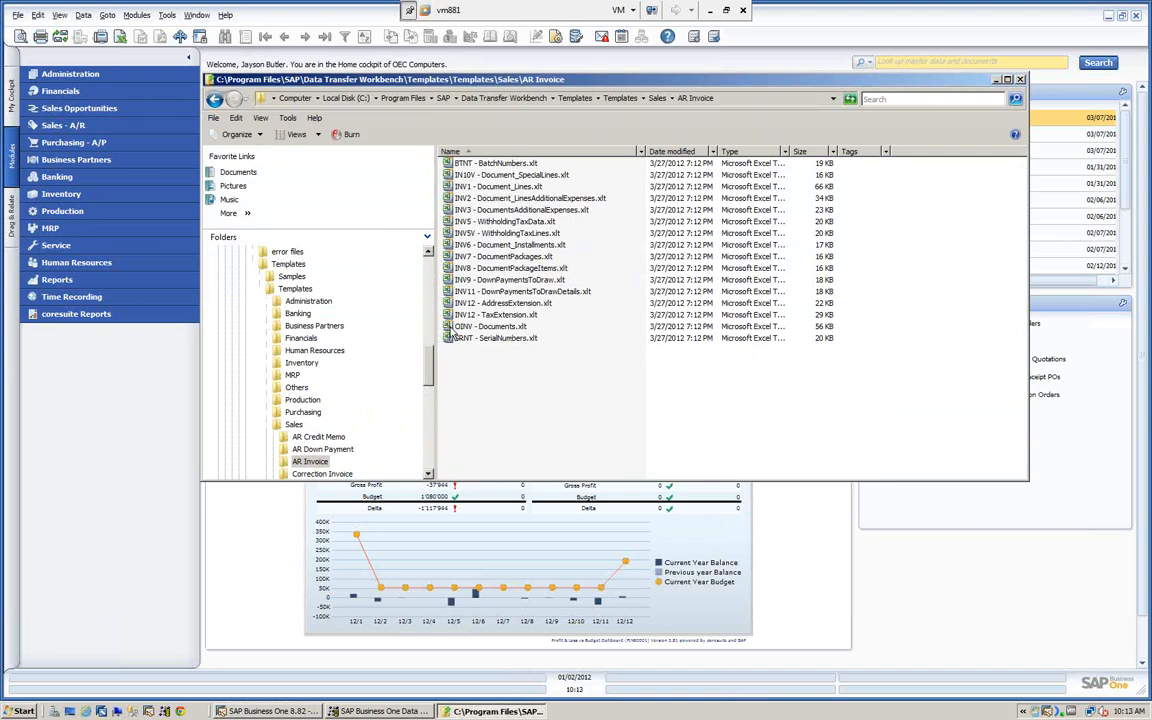
pyautogui.click(457, 328)
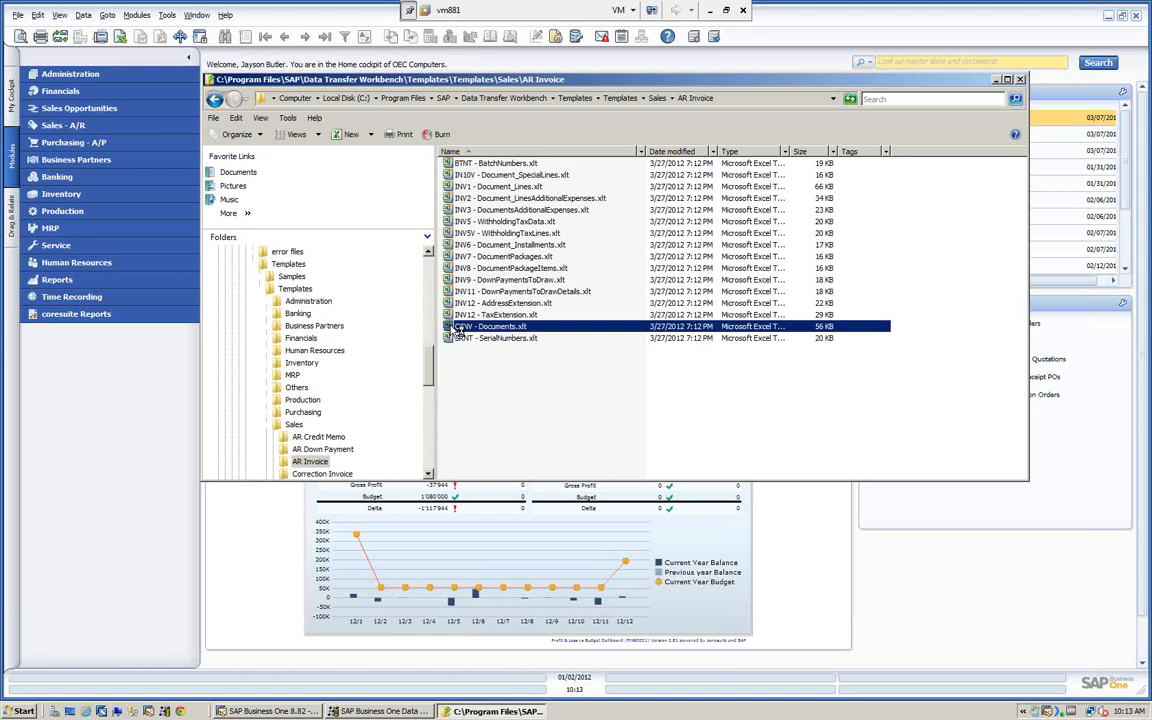
pyautogui.doubleClick(457, 328)
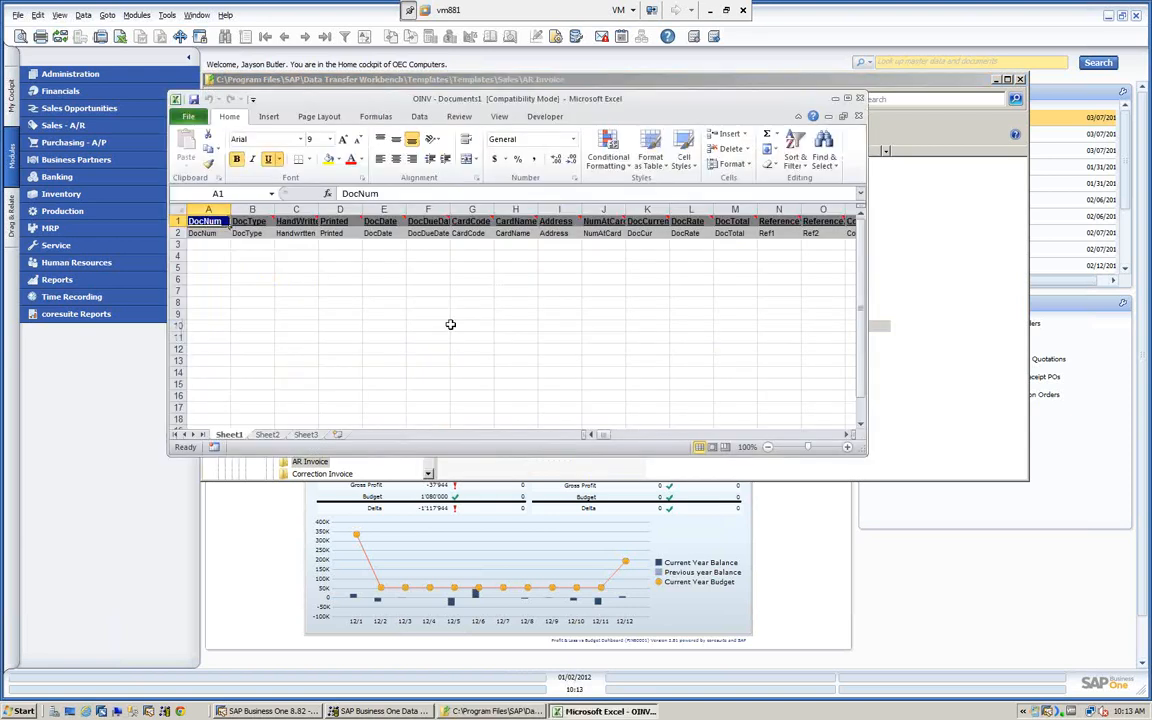
pyautogui.moveTo(706, 103); pyautogui.dragTo(620, 97)
pyautogui.moveTo(781, 168); pyautogui.dragTo(1096, 168)
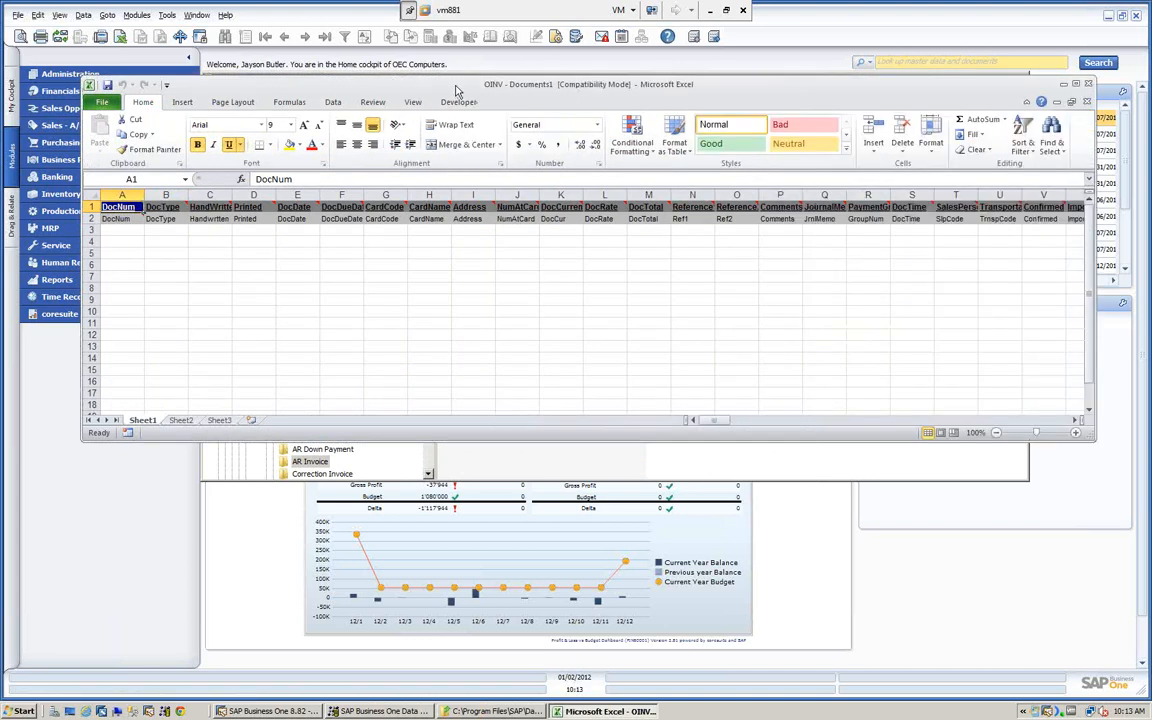
pyautogui.moveTo(456, 91); pyautogui.dragTo(439, 71)
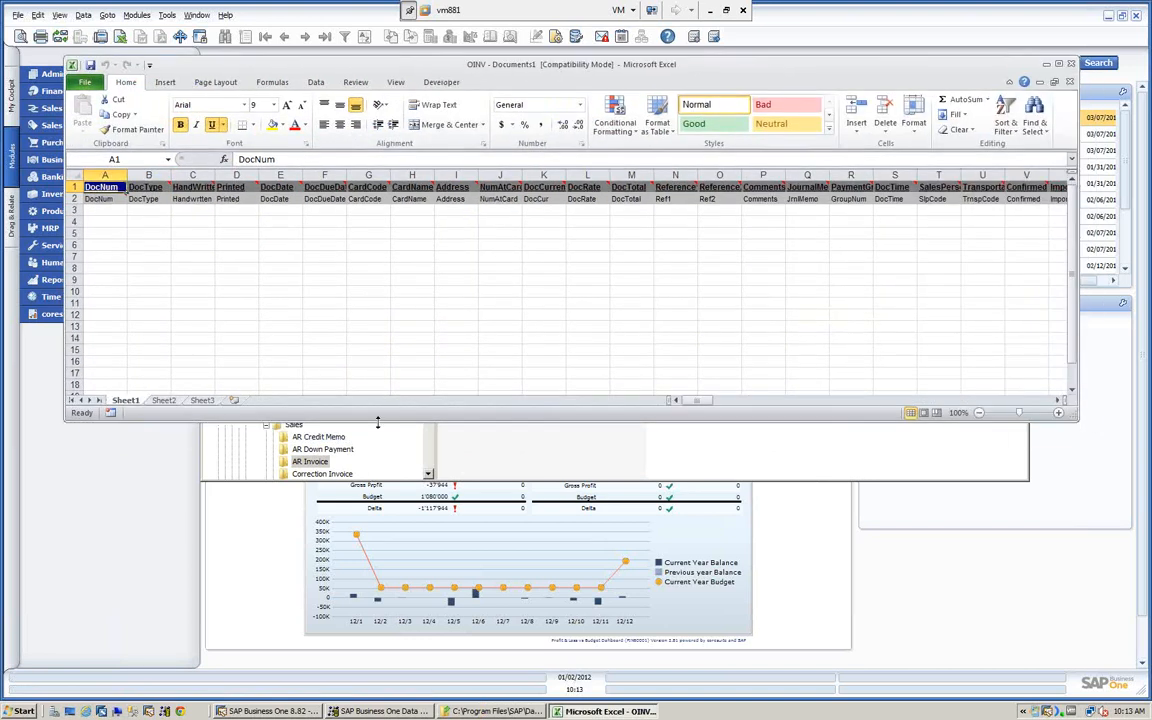
pyautogui.moveTo(377, 422); pyautogui.dragTo(335, 648)
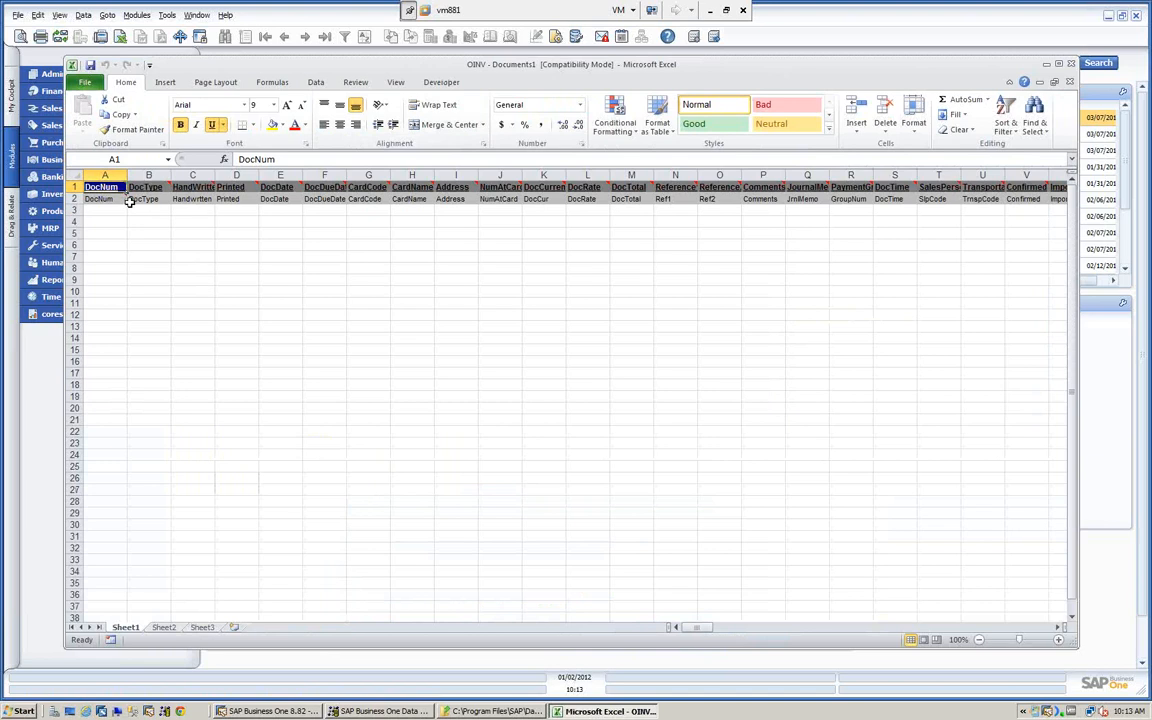
# - Review the first column headers of the OINV template, and minimize the template and folder windows
pyautogui.moveTo(125, 193)
pyautogui.moveTo(270, 189)
pyautogui.click(1047, 65)
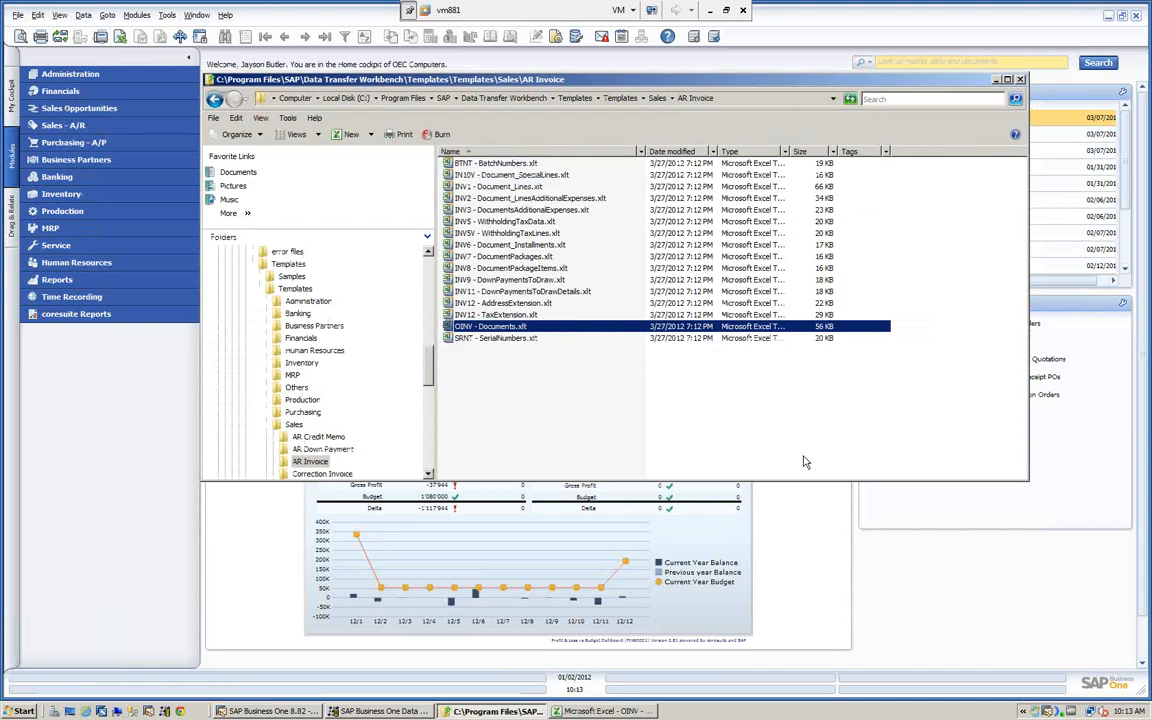
pyautogui.click(997, 80)
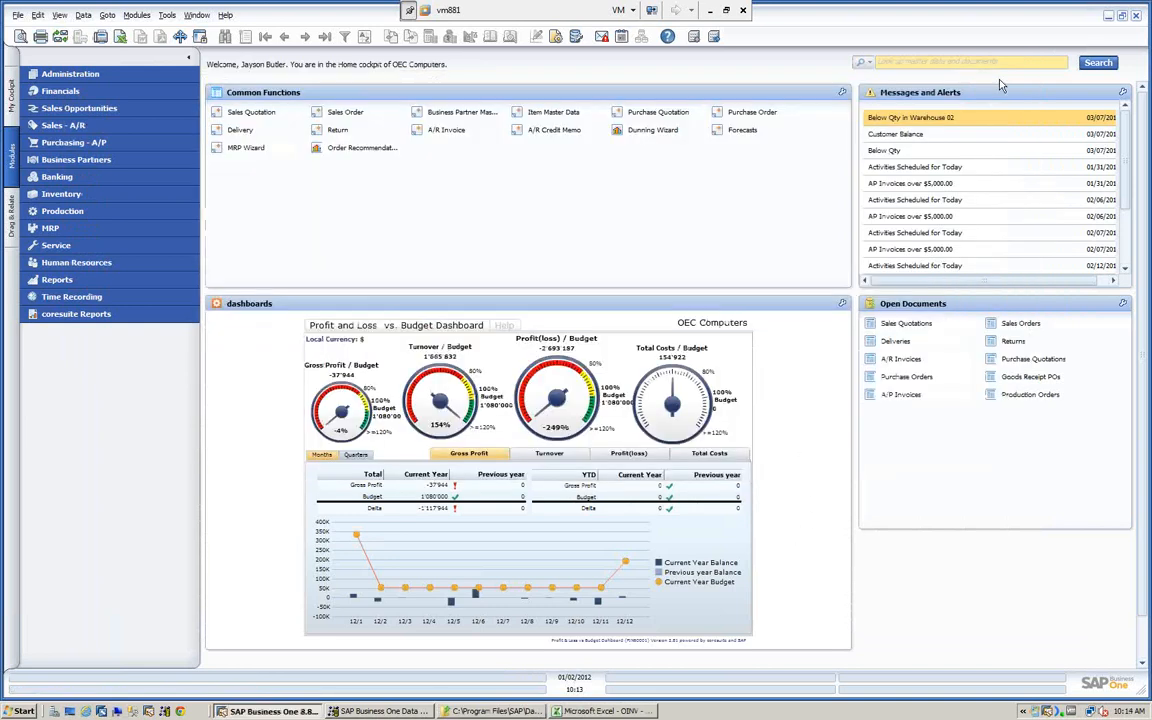
# - Open a blank A/R Invoice from the Sales - A/R module and set its Item/Service Type to Service
pyautogui.click(110, 128)
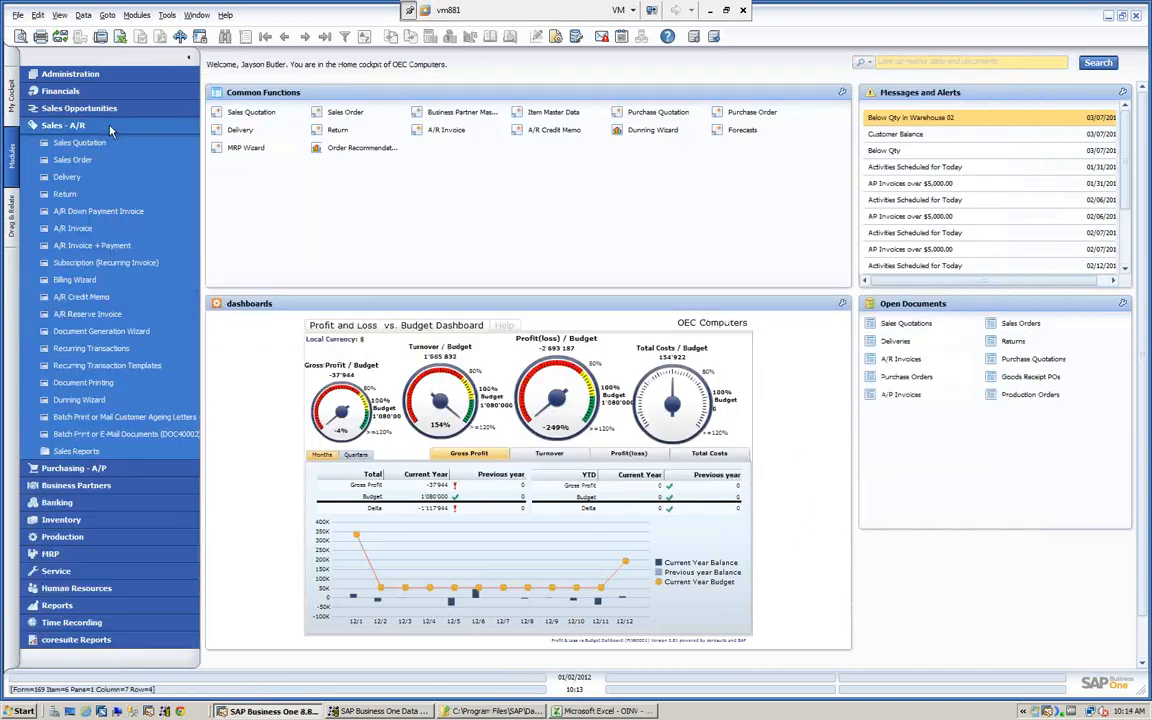
pyautogui.click(80, 229)
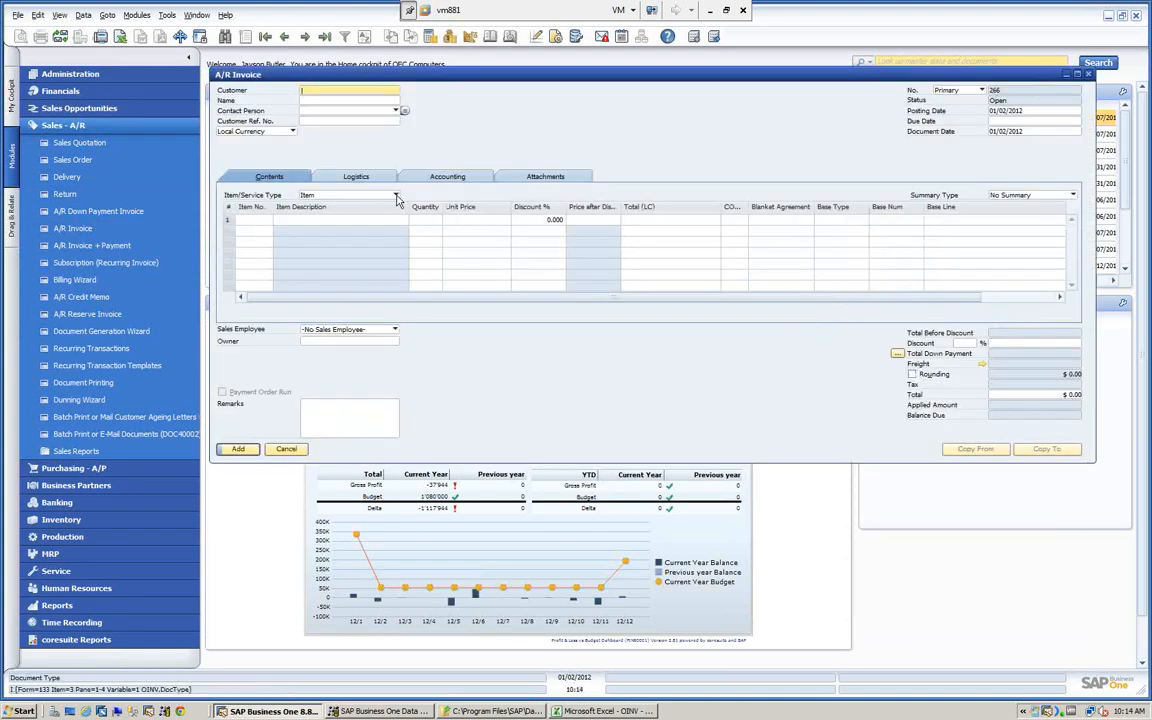
pyautogui.click(395, 195)
pyautogui.click(294, 202)
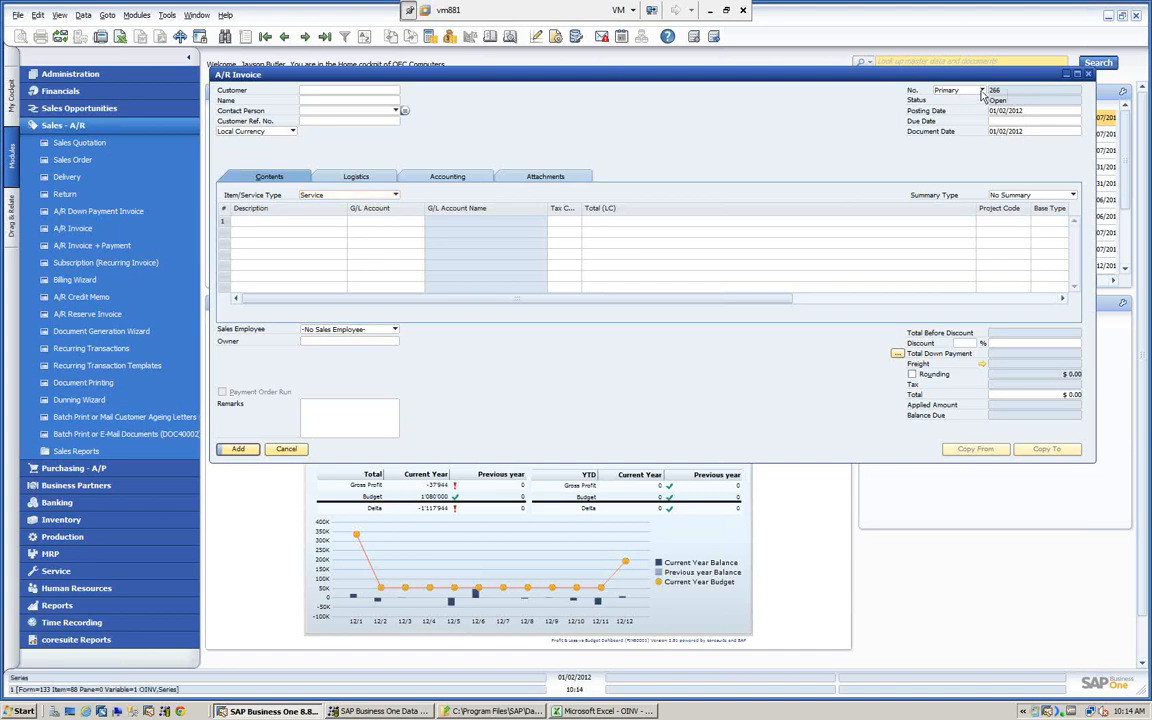
# - Set the A/R Invoice's numbering series to Manual, check the document number field, and display the series options again
pyautogui.click(970, 90)
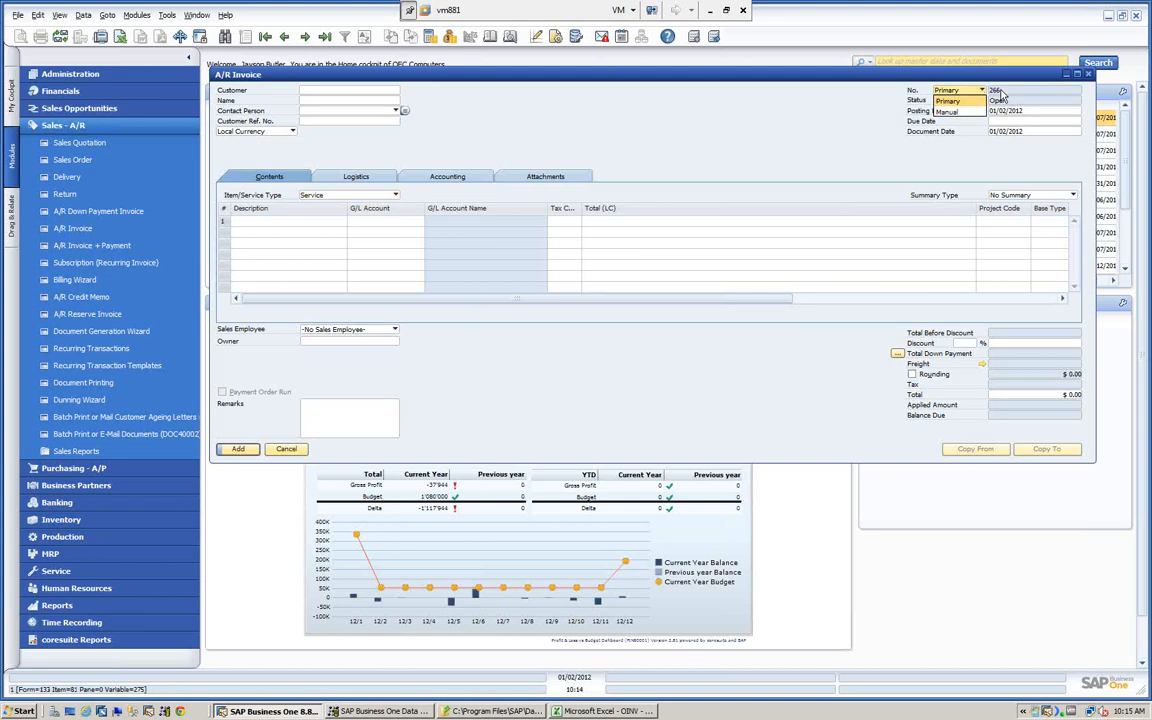
pyautogui.click(958, 112)
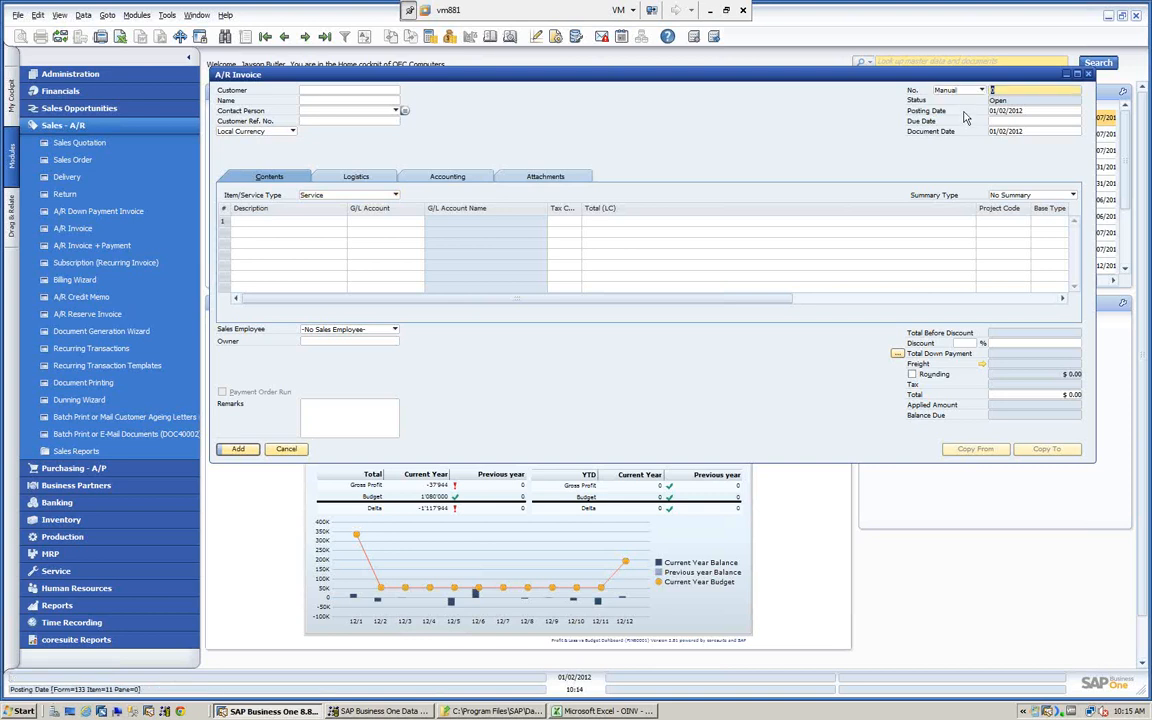
pyautogui.click(1009, 90)
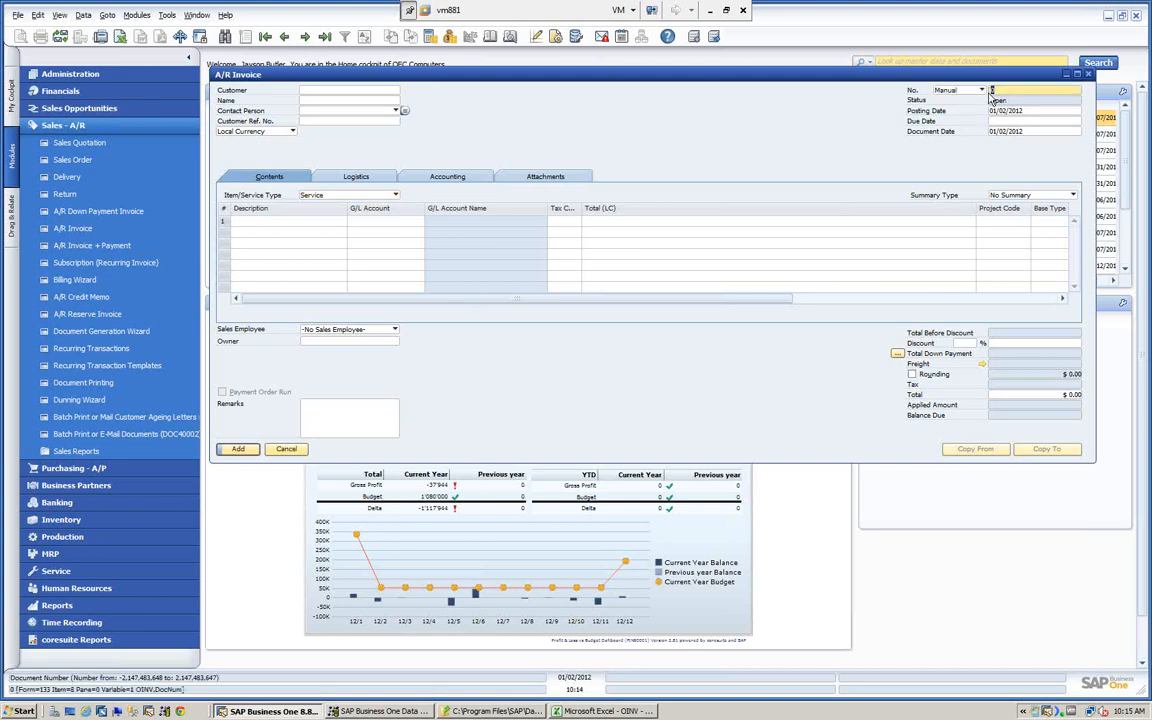
pyautogui.click(982, 91)
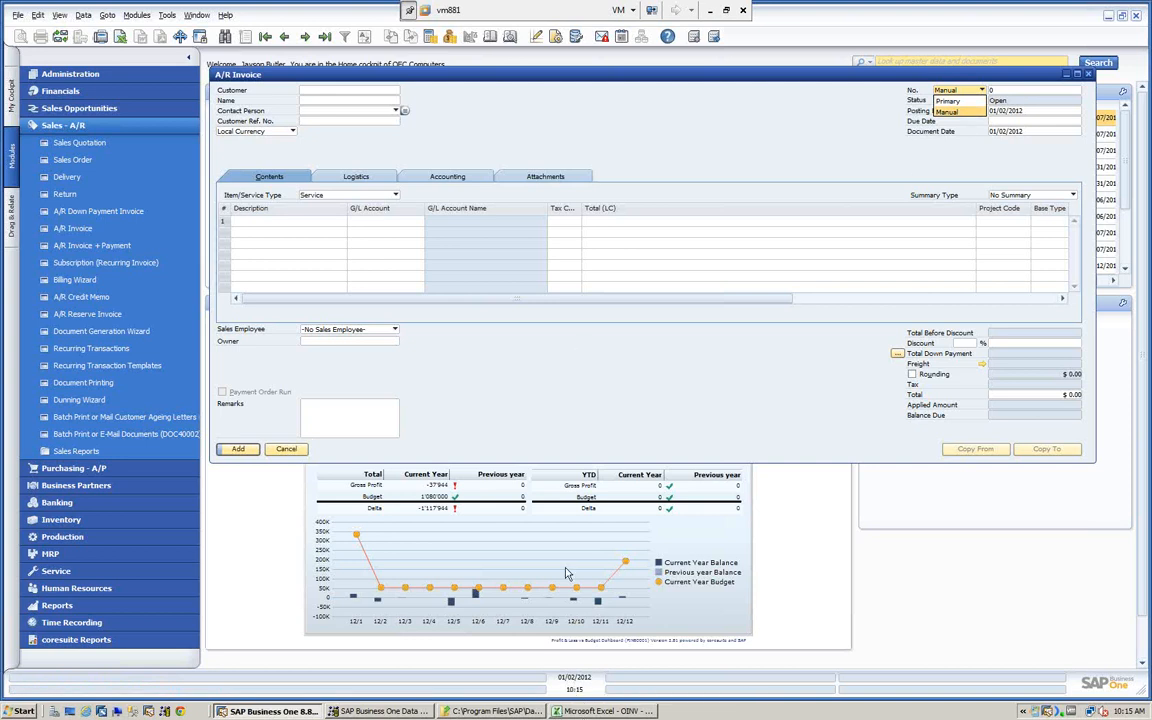
# - Return to the OINV template in Excel and read the header notes for the Handwritten and DocNum columns
pyautogui.click(591, 711)
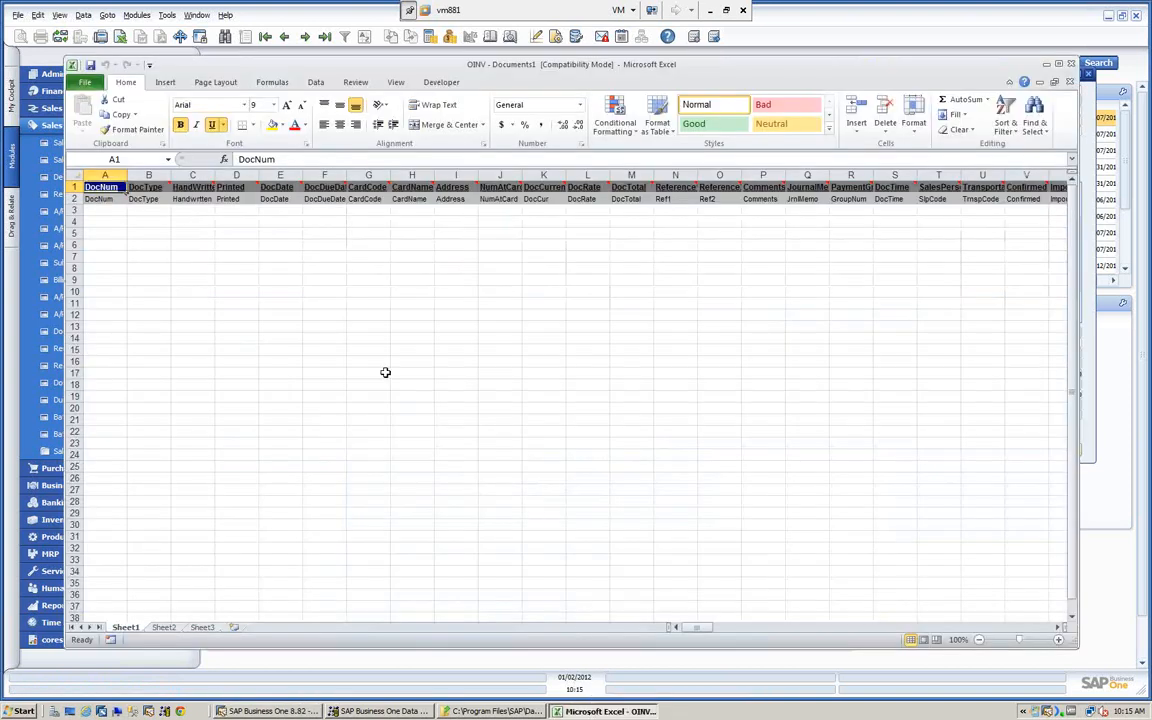
pyautogui.click(192, 208)
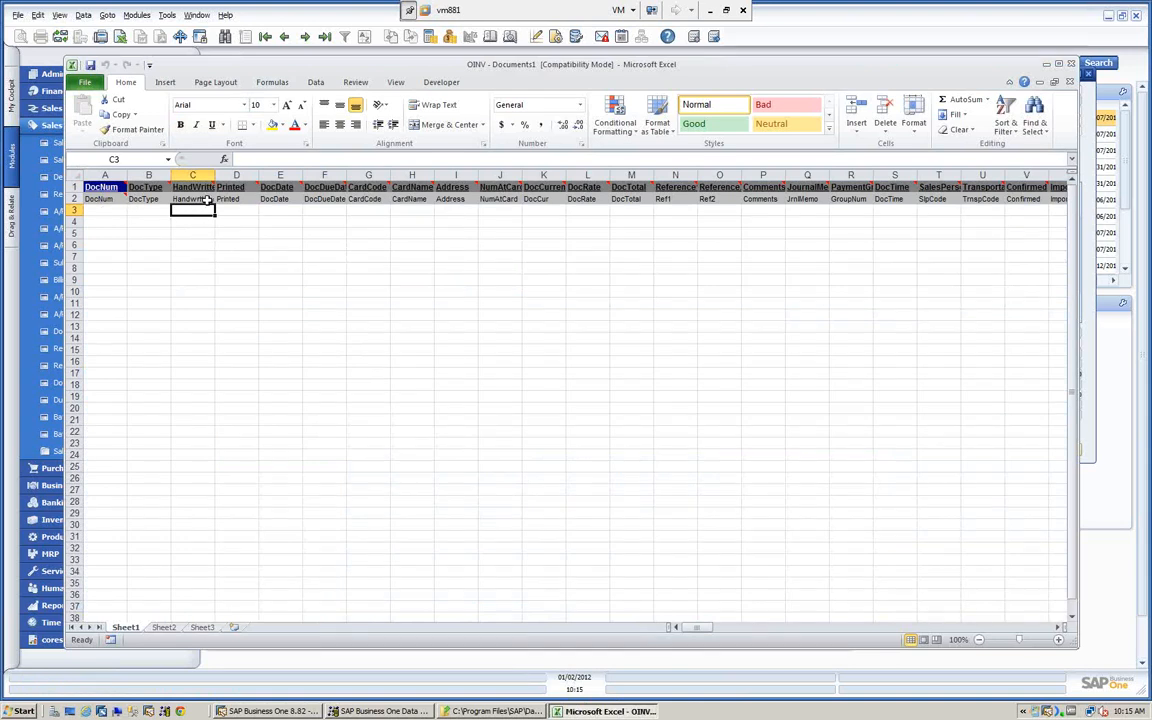
pyautogui.click(210, 199)
pyautogui.moveTo(213, 187)
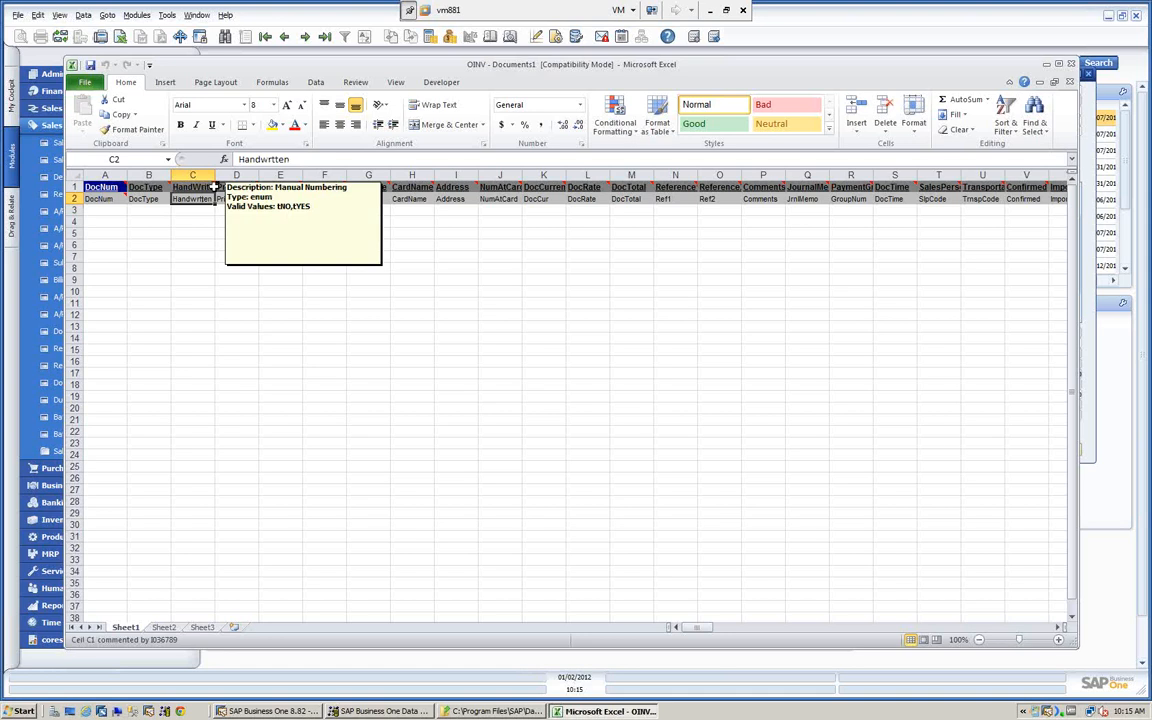
pyautogui.moveTo(119, 187)
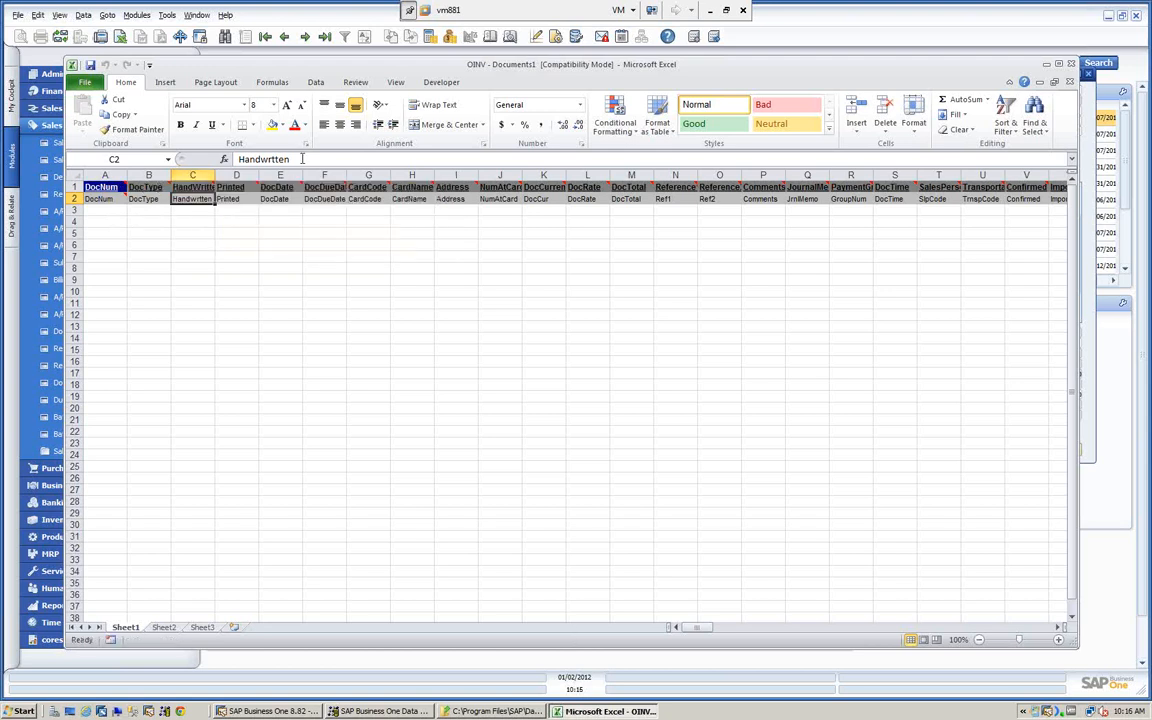
# - Read the OINV header notes from the document date through the card code, NumAtCard and reference columns, and close the template
pyautogui.moveTo(292, 187)
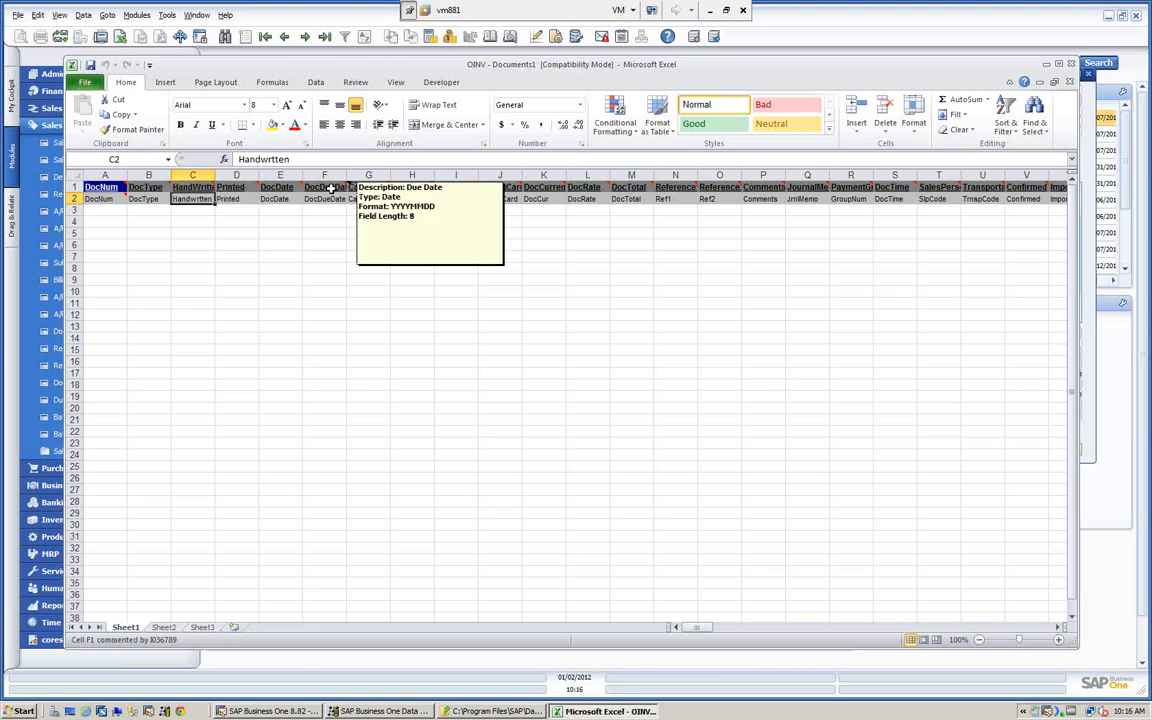
pyautogui.moveTo(387, 187)
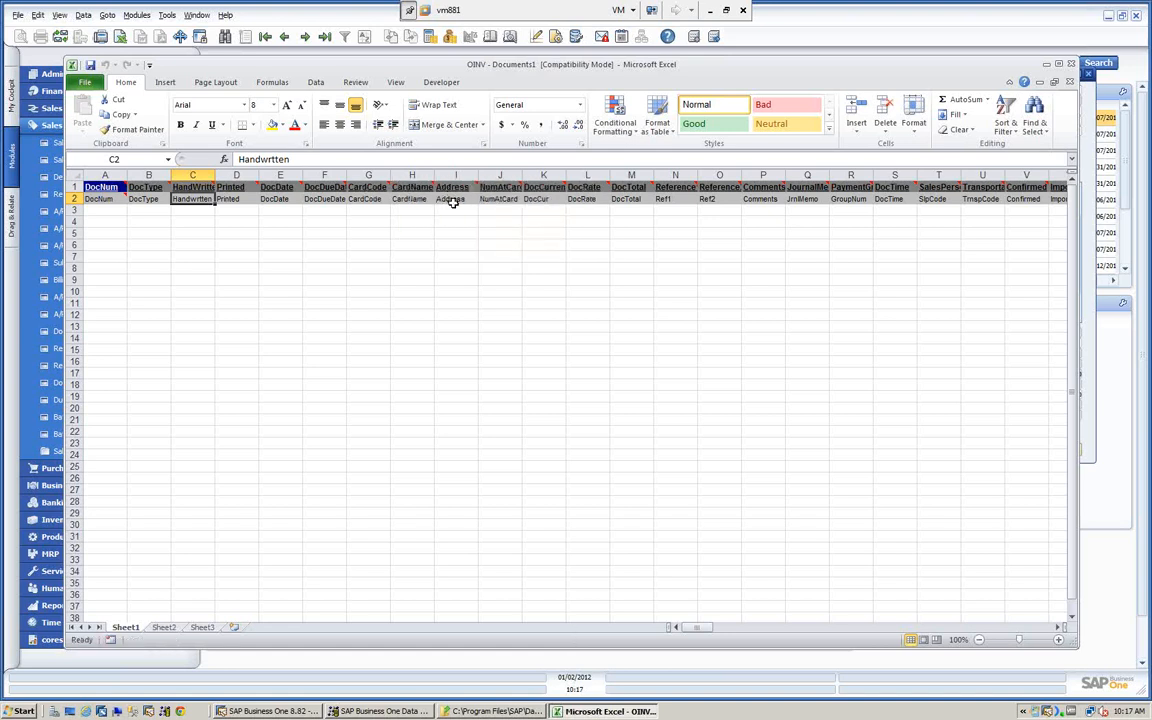
pyautogui.moveTo(514, 186)
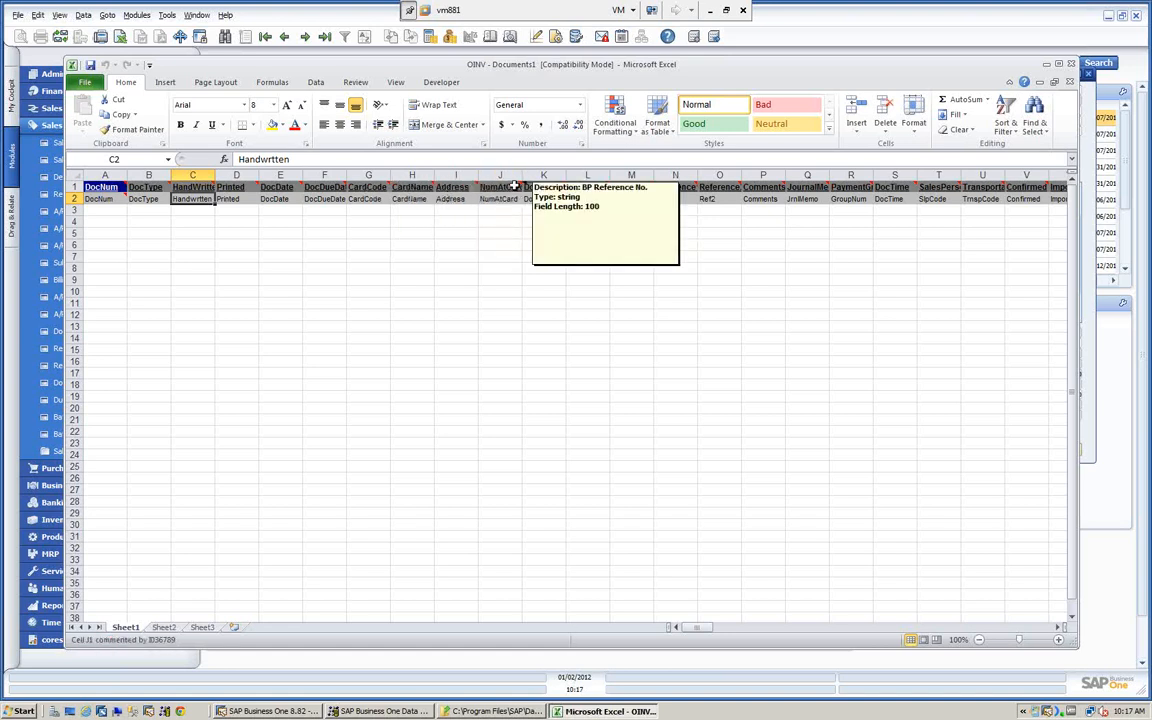
pyautogui.moveTo(693, 188)
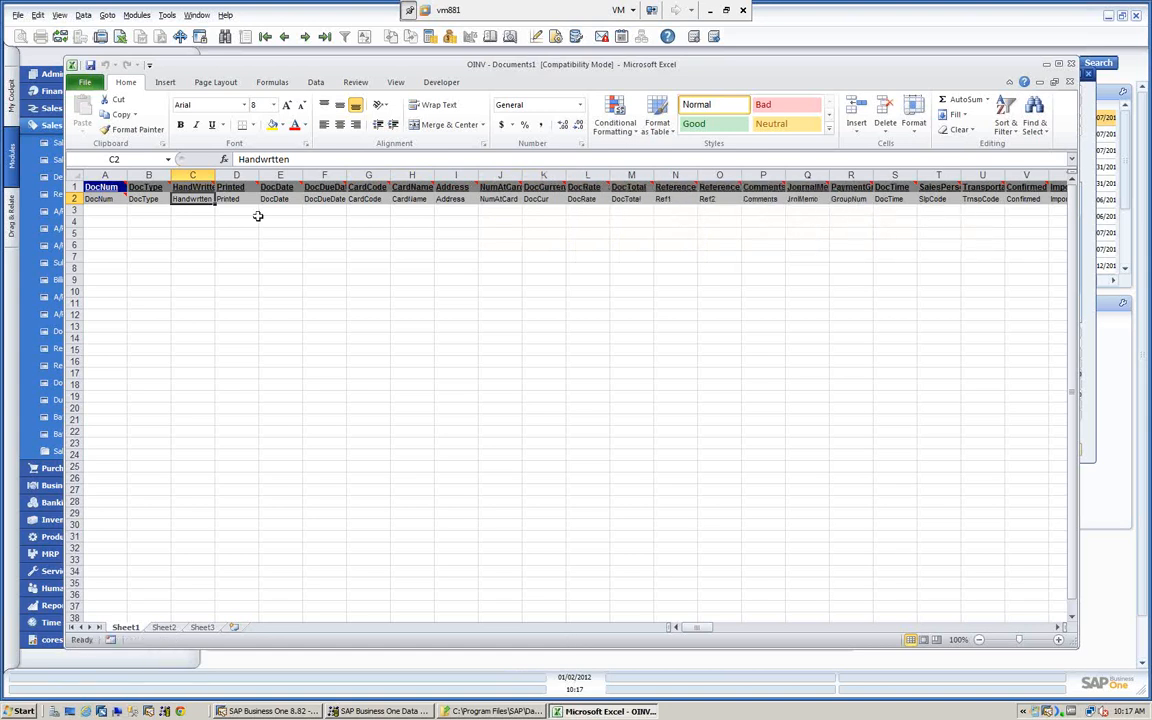
pyautogui.moveTo(120, 200)
pyautogui.click(1072, 64)
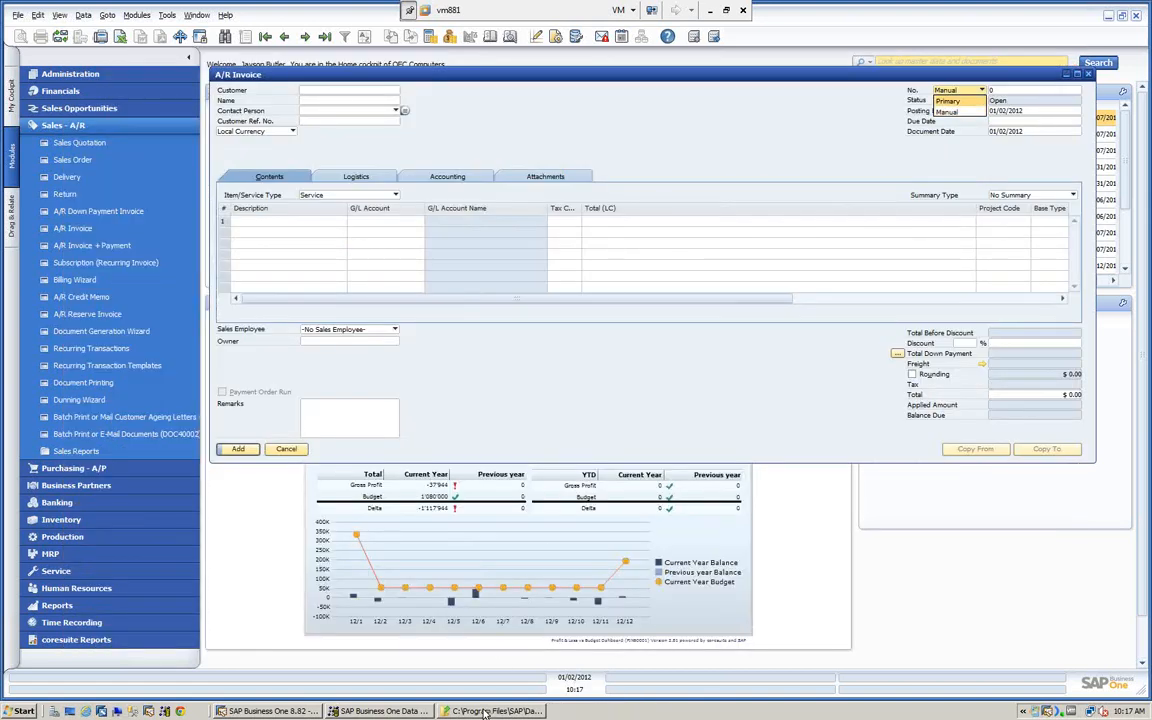
# - Open the INV1 - Document_Lines.xlt template from the AR Invoice folder, review its column headers, and close the template and folder
pyautogui.click(485, 712)
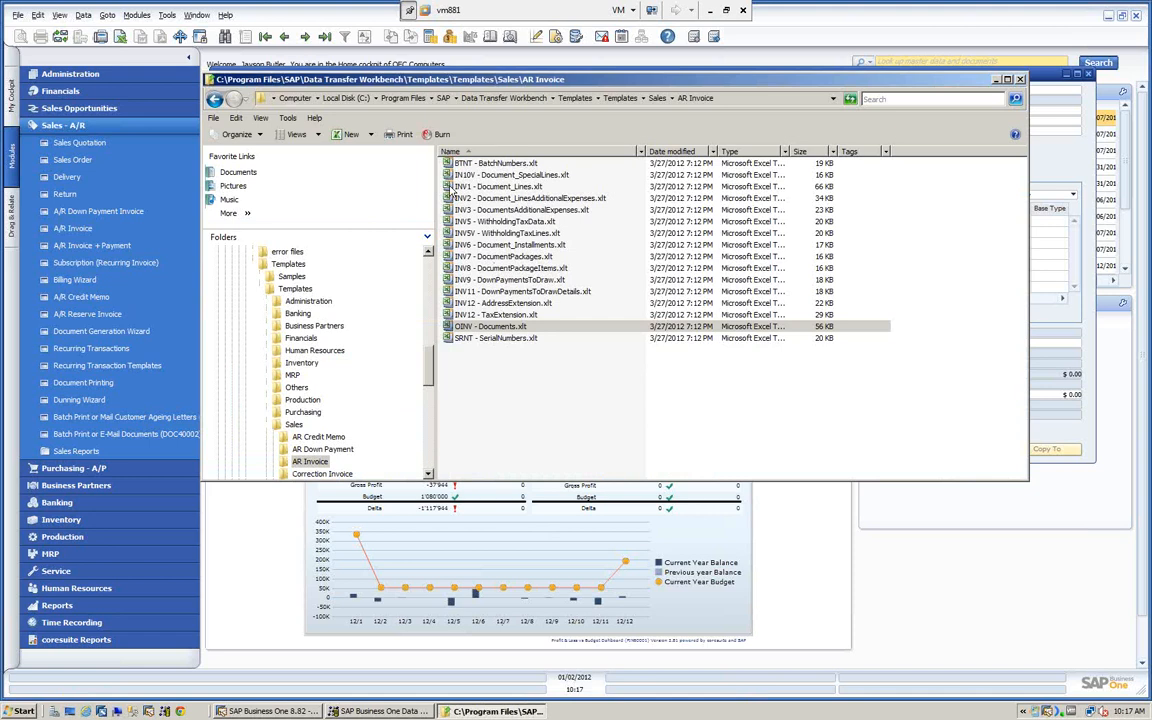
pyautogui.click(452, 188)
pyautogui.doubleClick(452, 188)
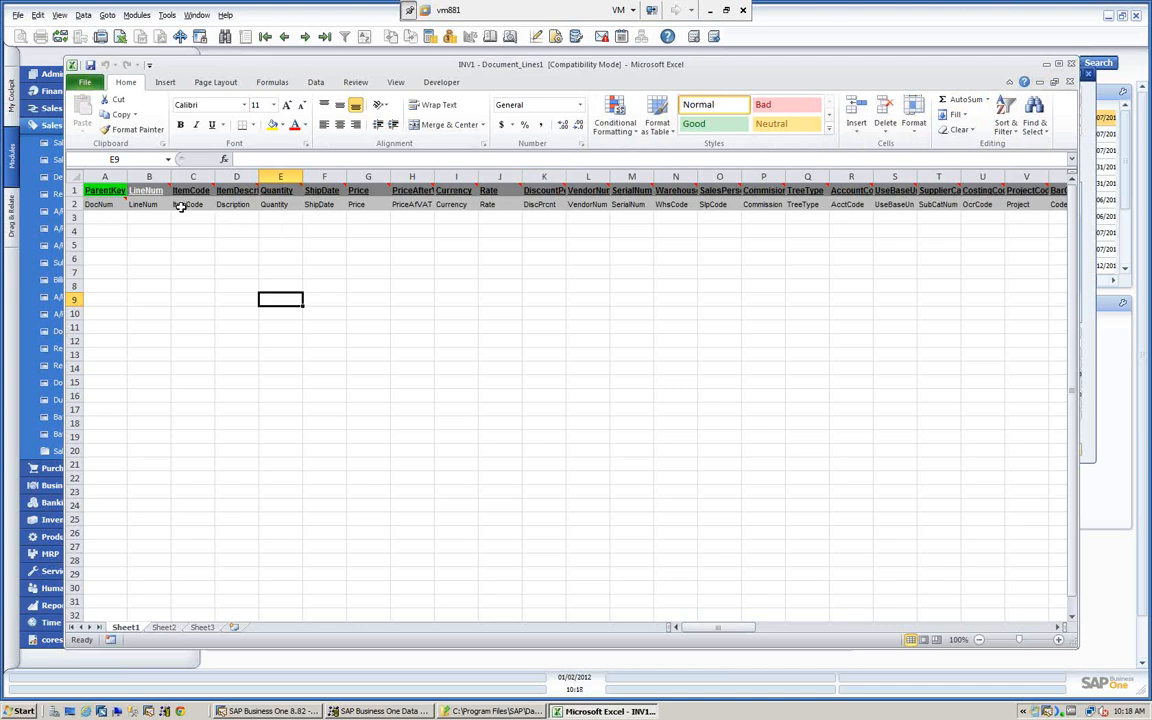
pyautogui.click(1071, 64)
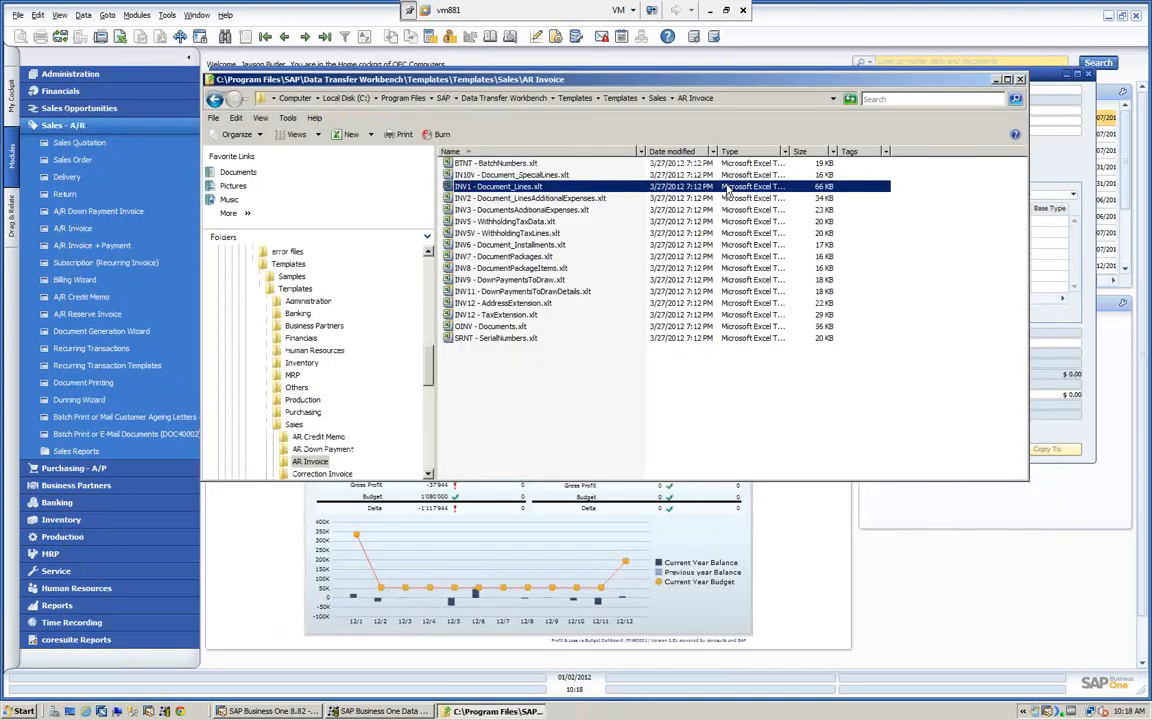
pyautogui.click(1021, 80)
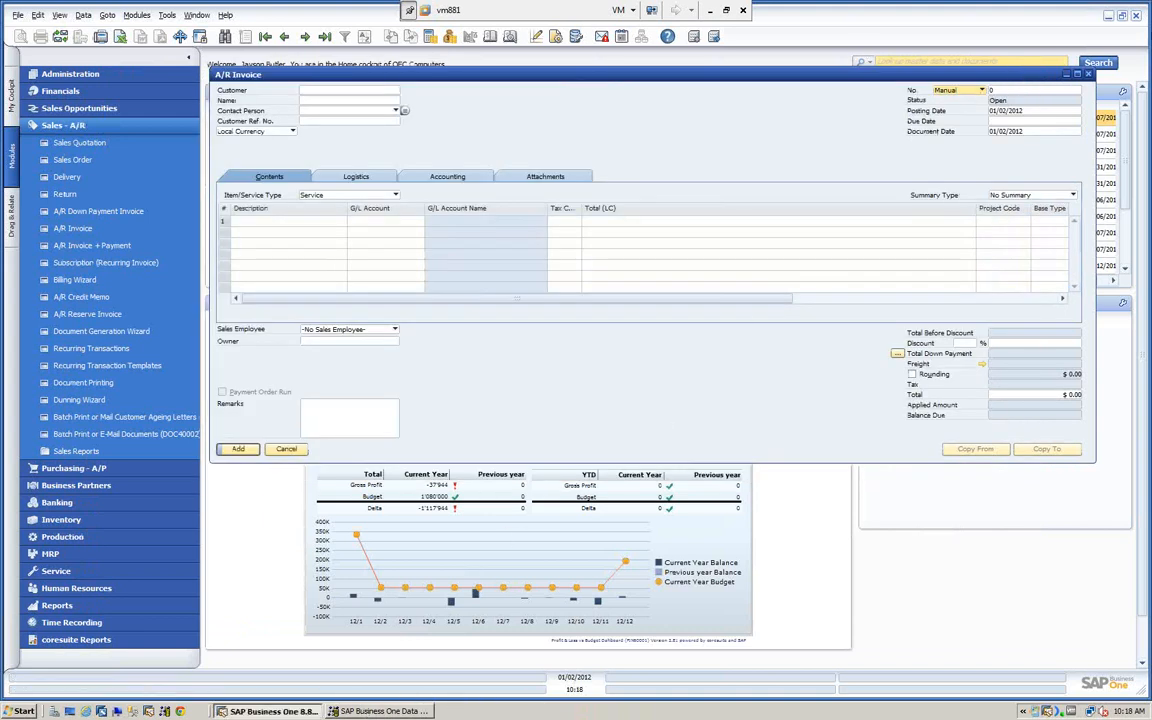
# - Minimize SAP Business One, open the OINV -Demo AR Documents.txt desktop file in Notepad, review its columns in a wider window, and close it
pyautogui.click(1107, 16)
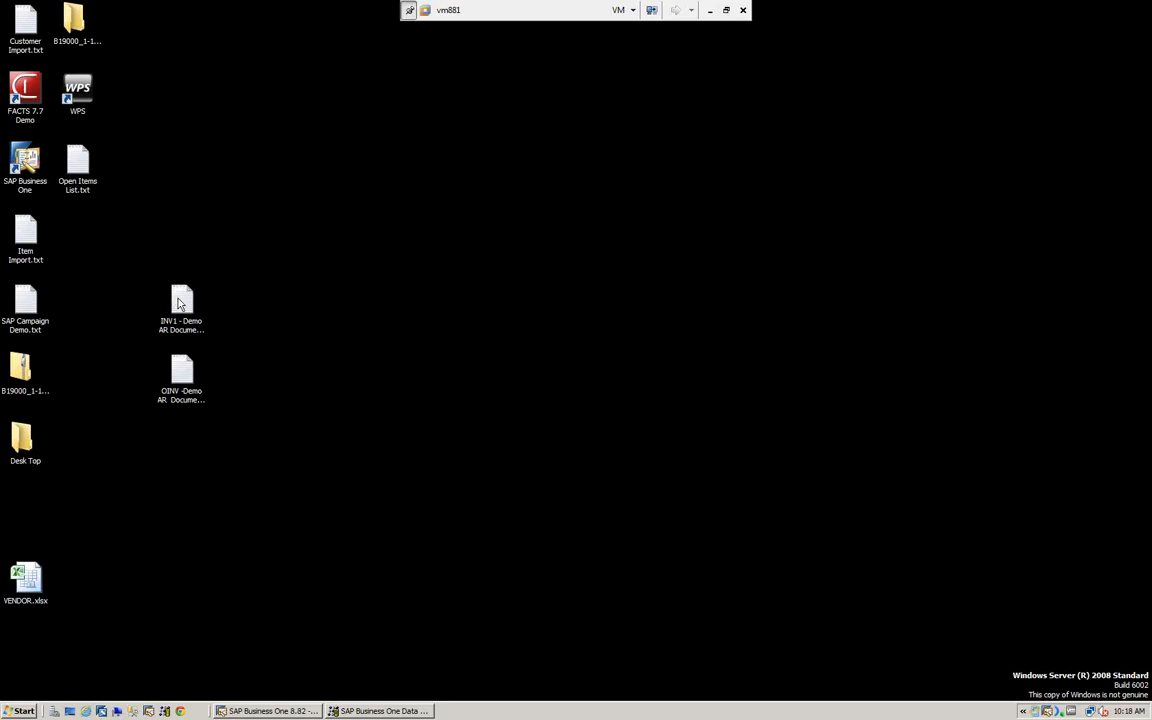
pyautogui.doubleClick(177, 367)
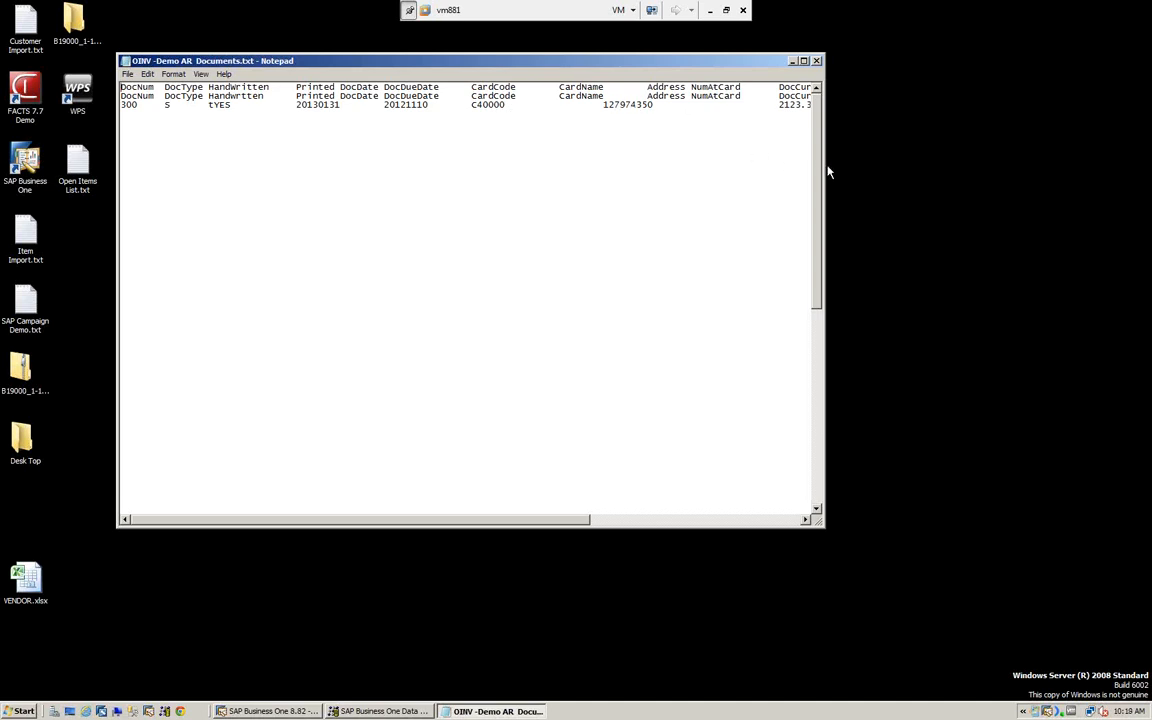
pyautogui.moveTo(825, 166); pyautogui.dragTo(1037, 195)
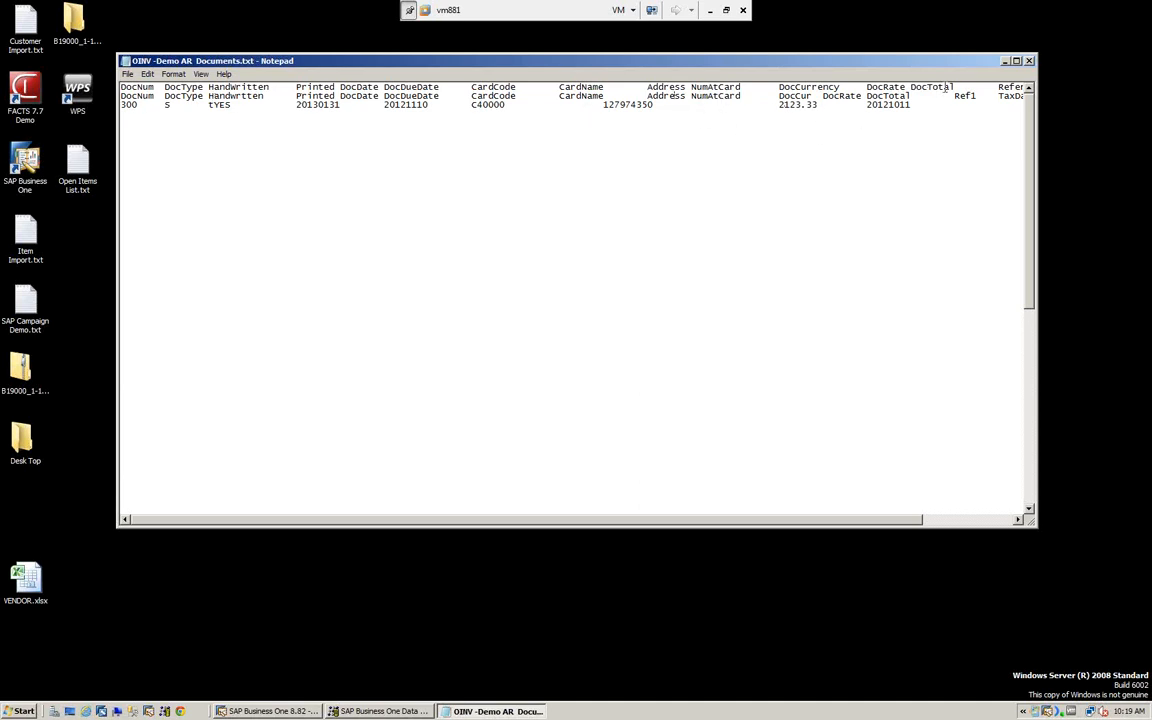
pyautogui.click(1029, 61)
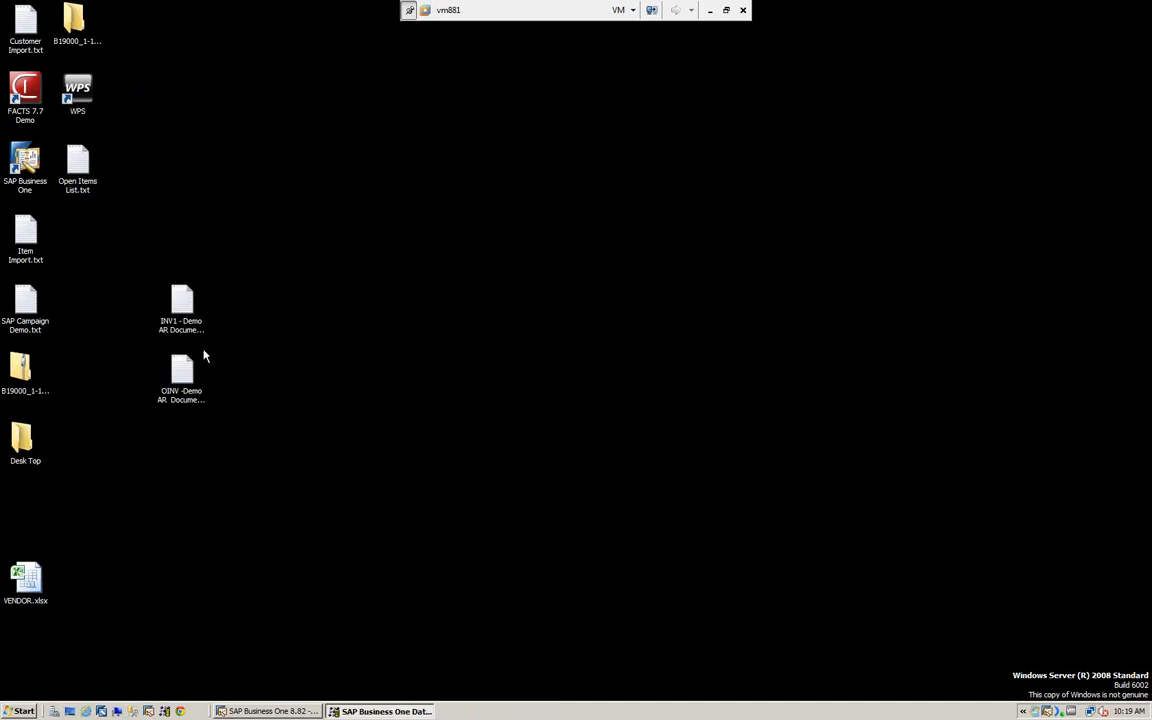
pyautogui.doubleClick(180, 370)
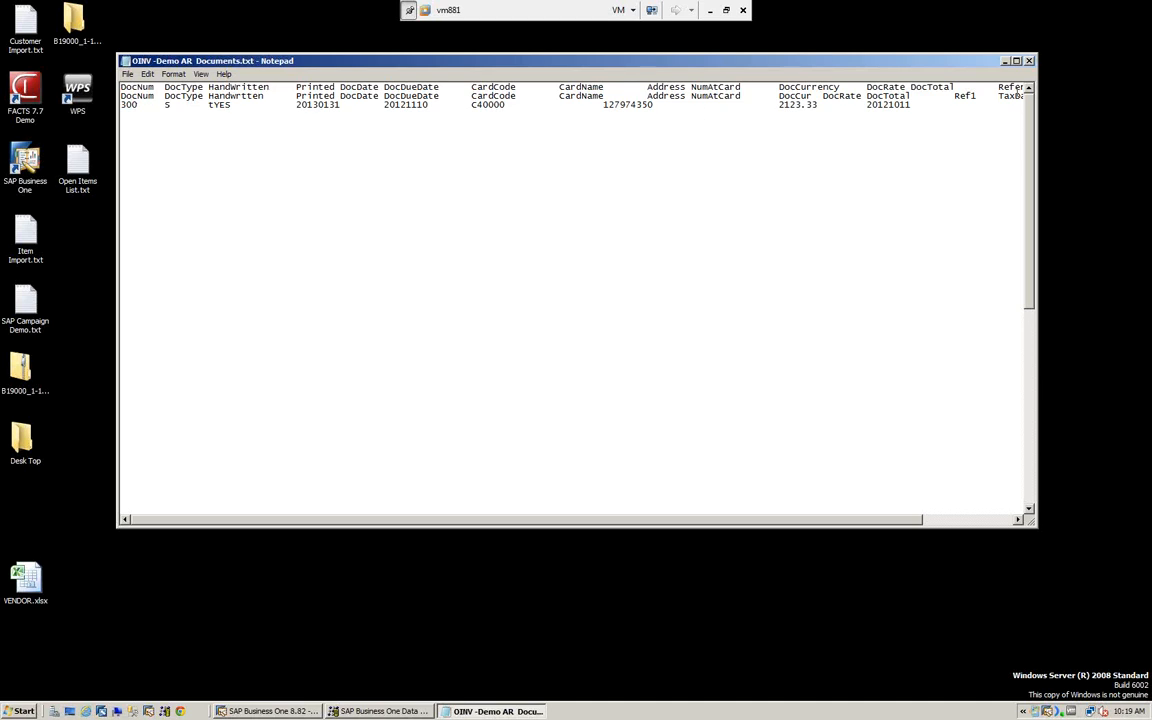
pyautogui.click(1029, 61)
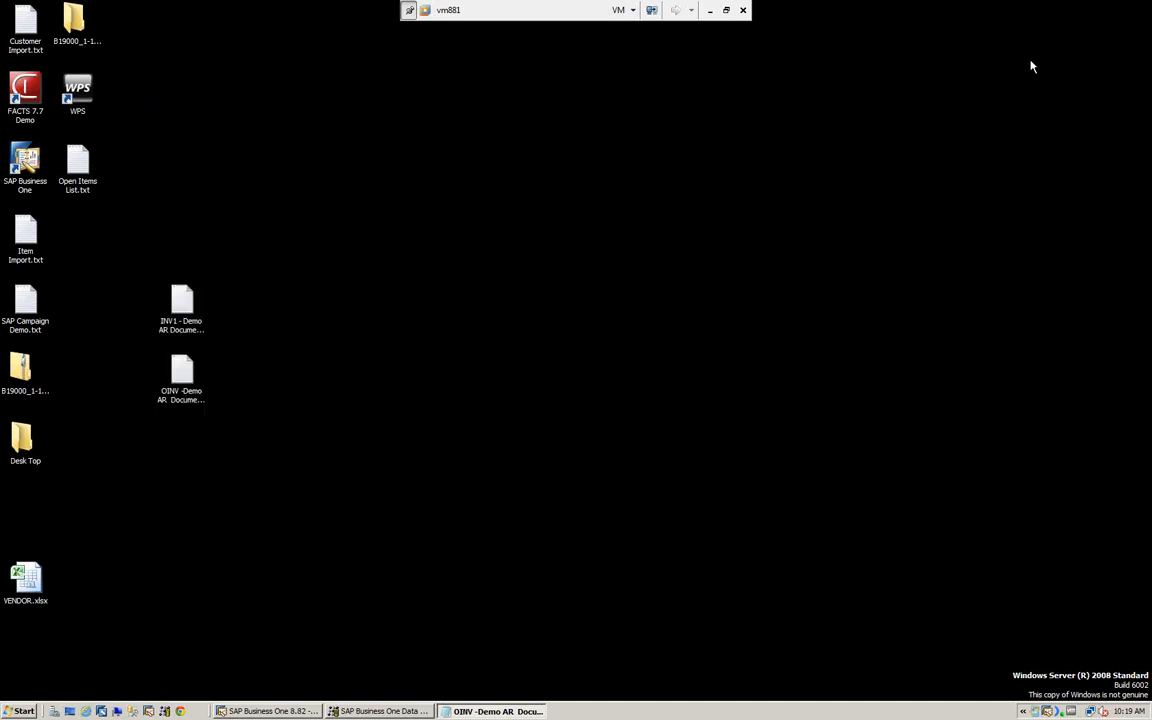
# - Open the INV1 - Demo AR Document_Lines.txt desktop file, review its invoice line data, and close it
pyautogui.click(182, 304)
pyautogui.doubleClick(182, 304)
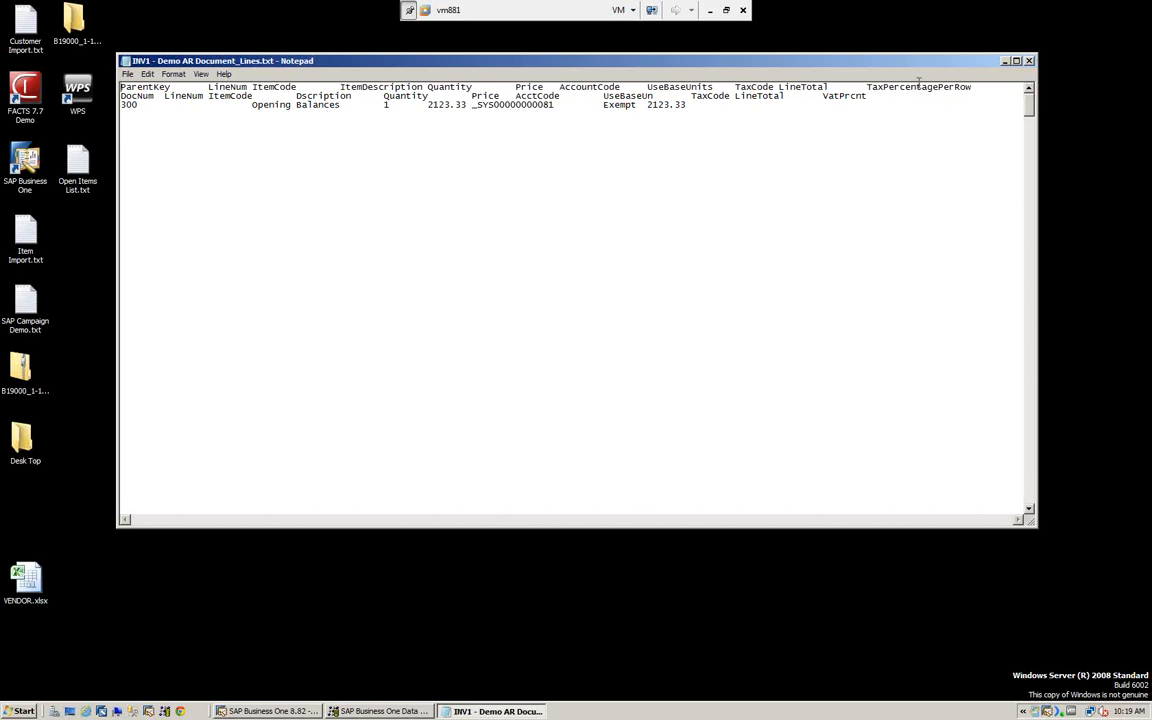
pyautogui.click(1029, 61)
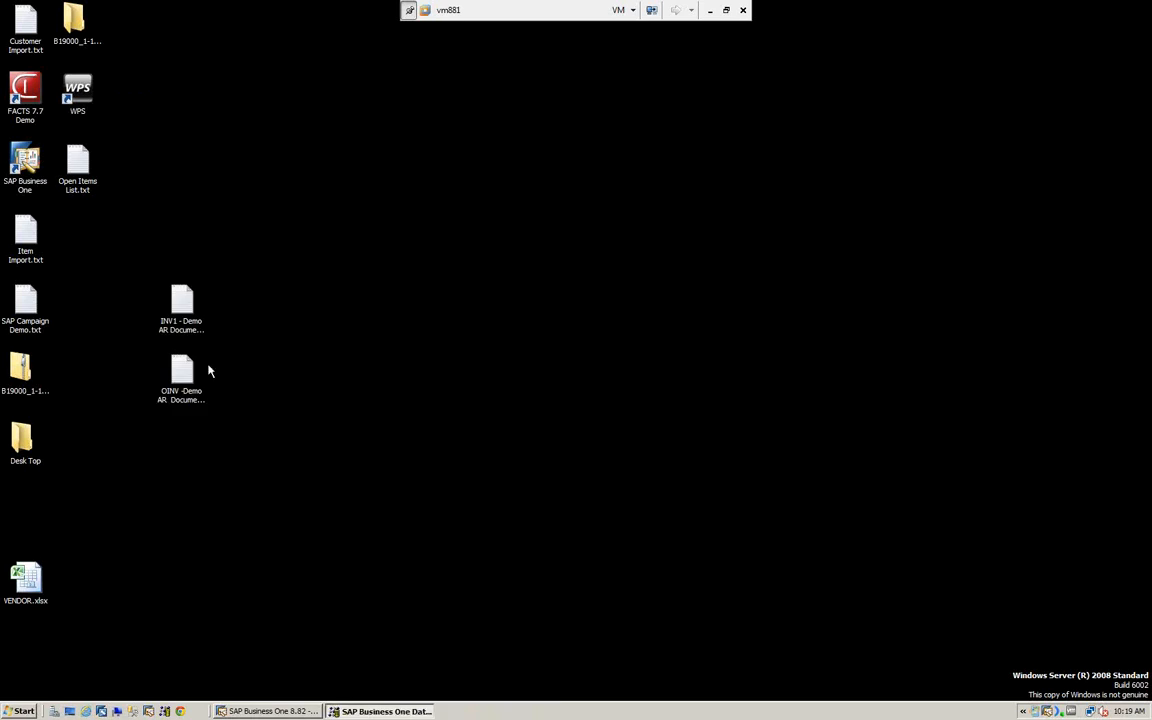
# - Switch back to the A/R Invoice in SAP Business One and select Earthshaker Corporation as the customer
pyautogui.click(265, 711)
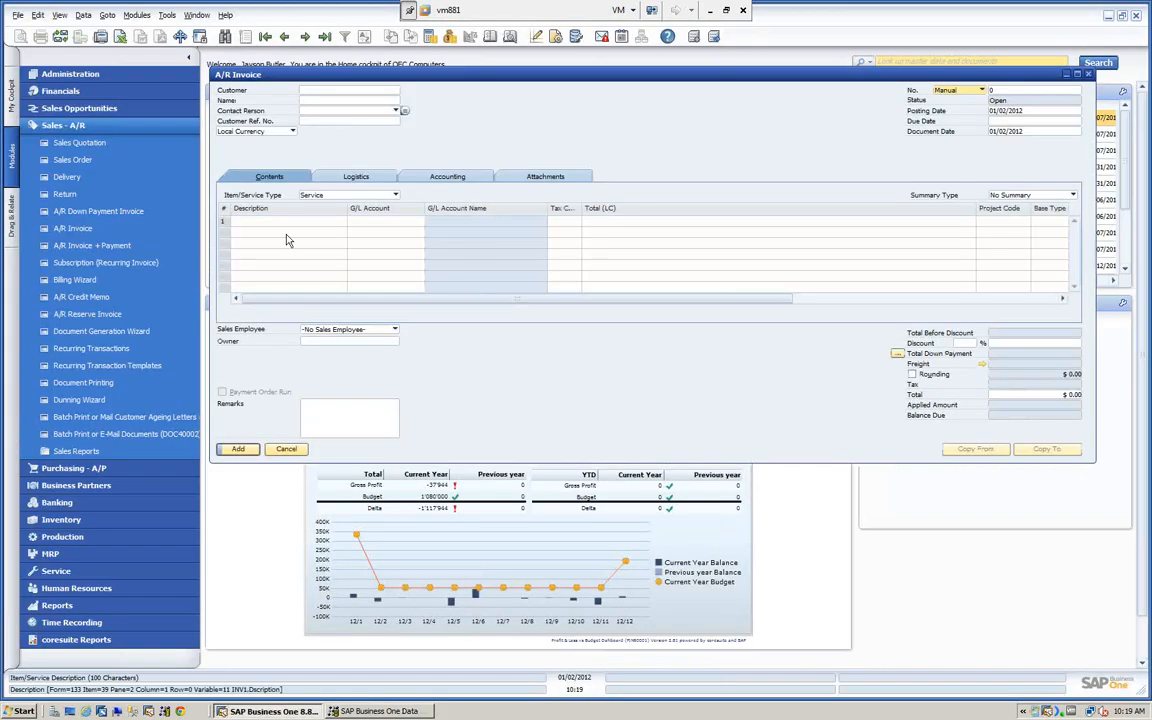
pyautogui.click(308, 89)
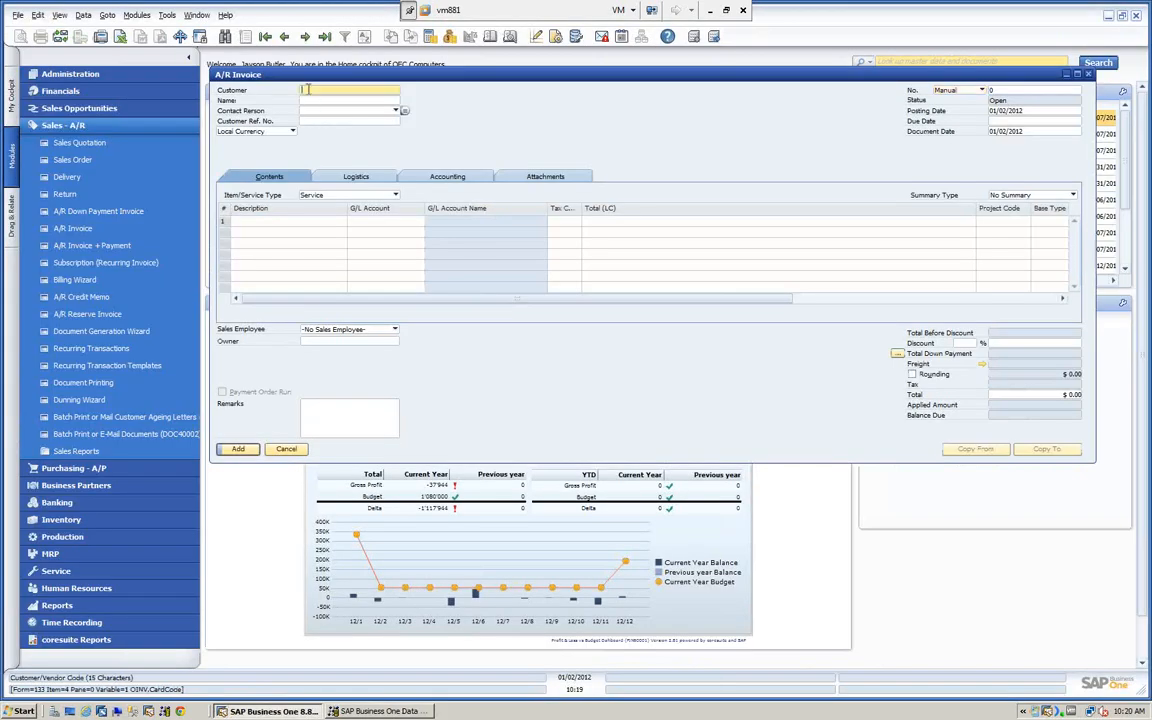
pyautogui.write('c4')
pyautogui.press('Tab')
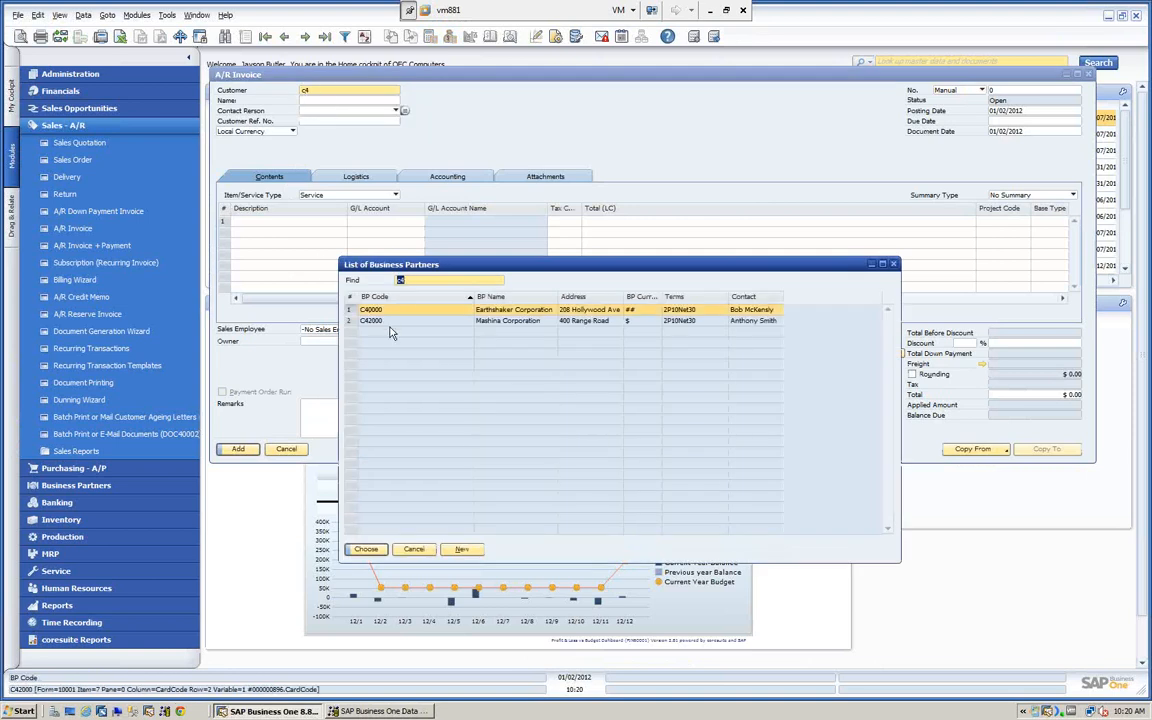
pyautogui.click(365, 549)
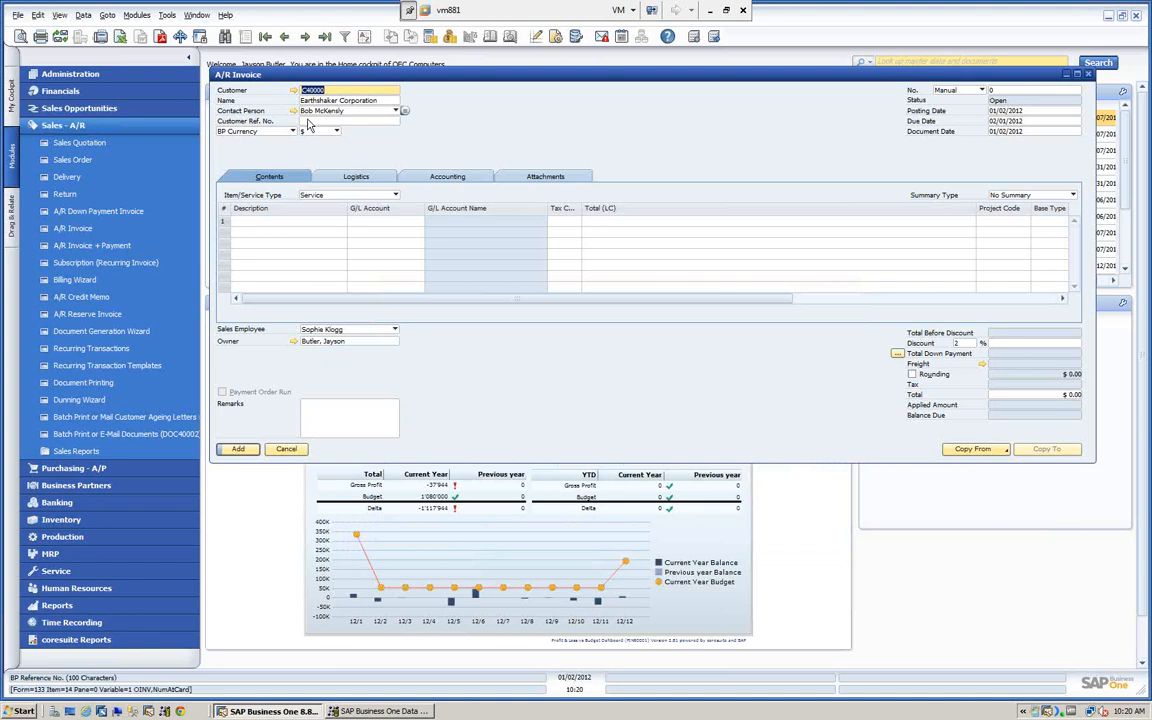
# - Fill in the invoice's customer reference number and set its manual document number to 300
pyautogui.click(306, 120)
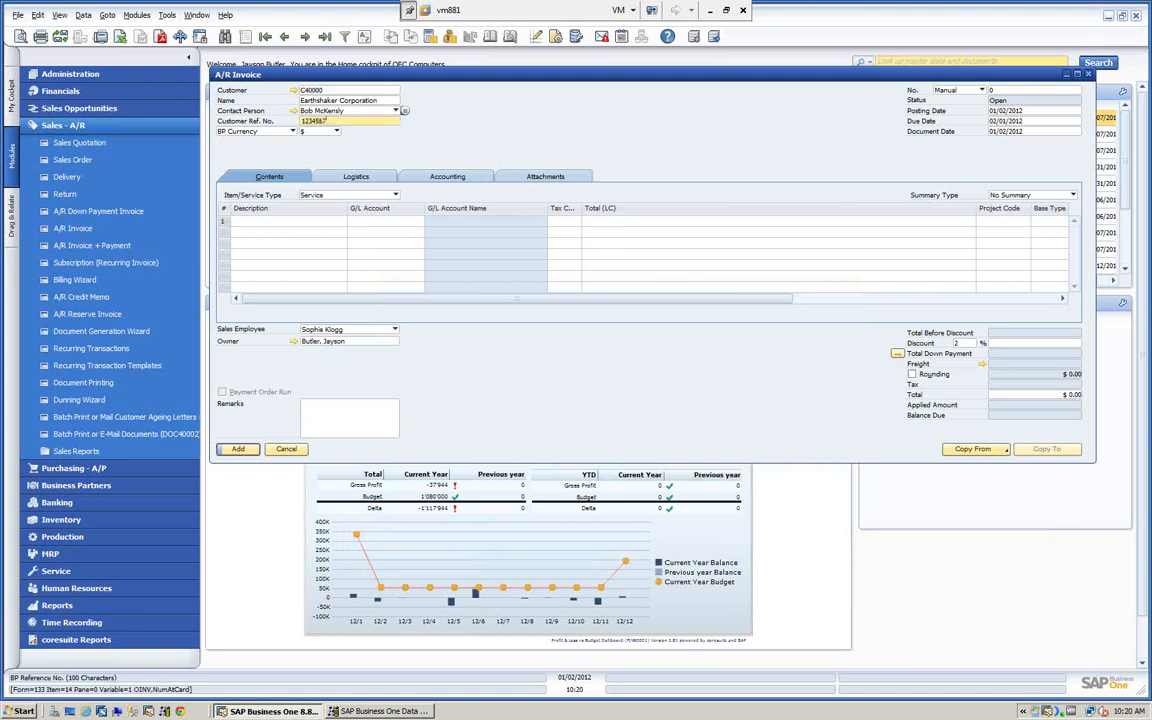
pyautogui.click(1020, 92)
pyautogui.write('300')
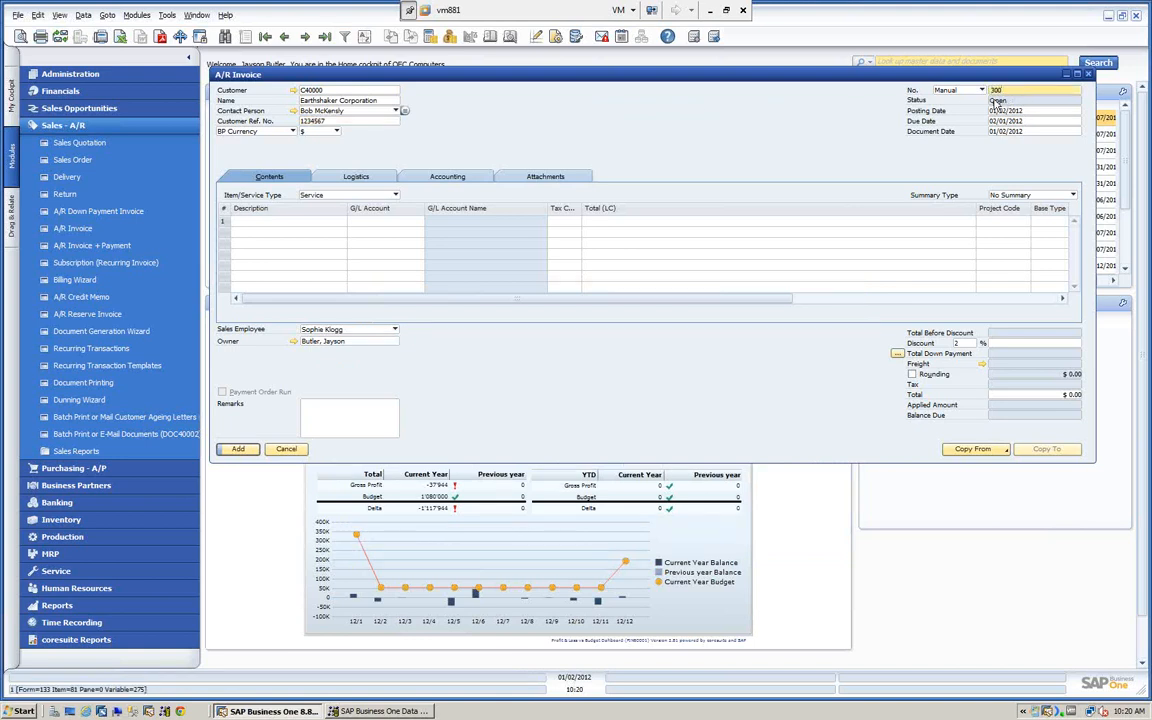
pyautogui.press('Tab')
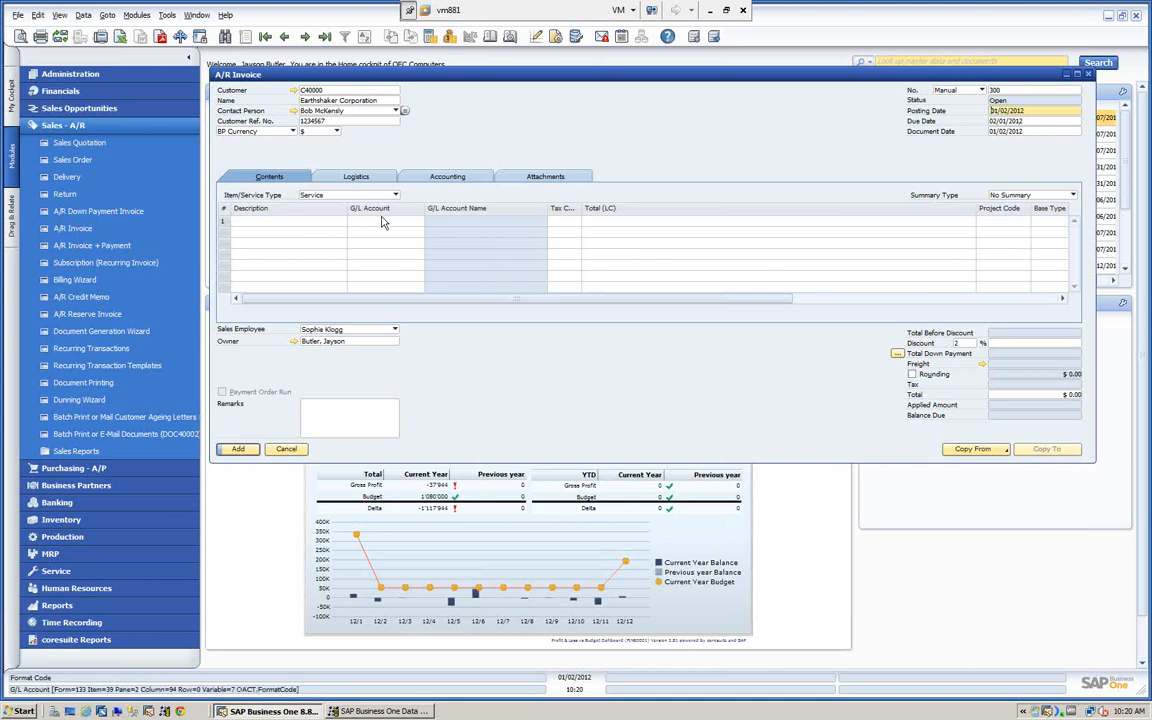
# - Filter the G/L accounts by 4, assign Sales Revenues - Domestic to the first invoice line, and cancel the invoice
pyautogui.click(382, 221)
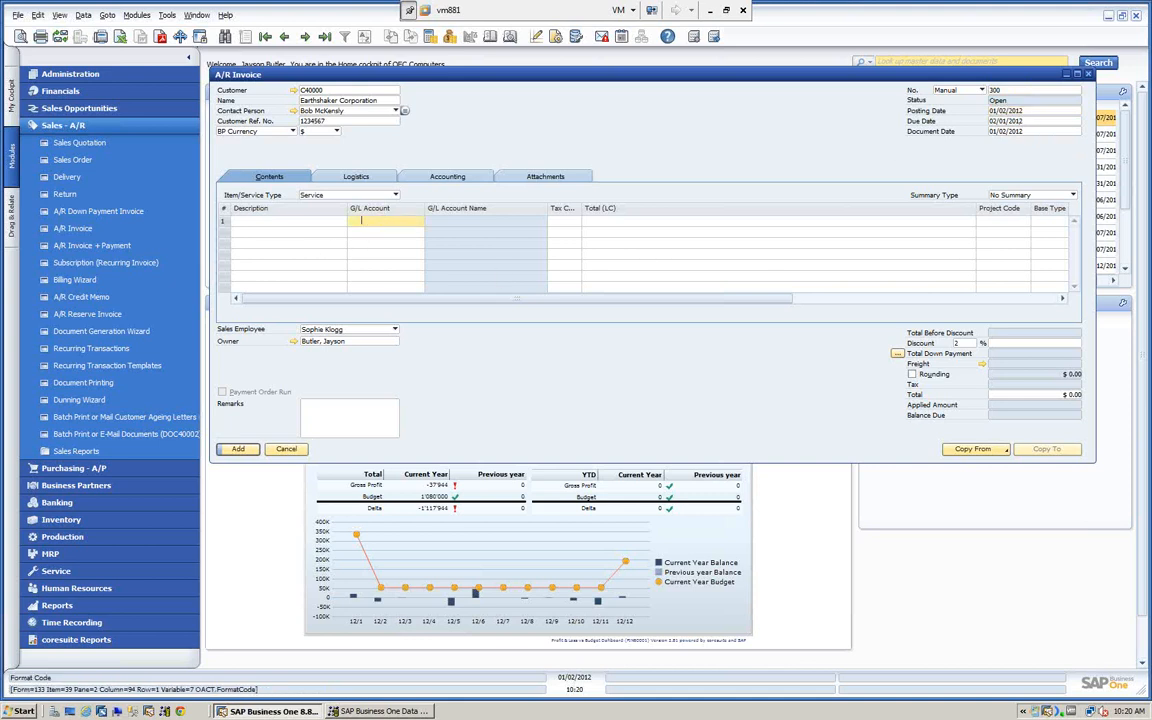
pyautogui.press('Tab')
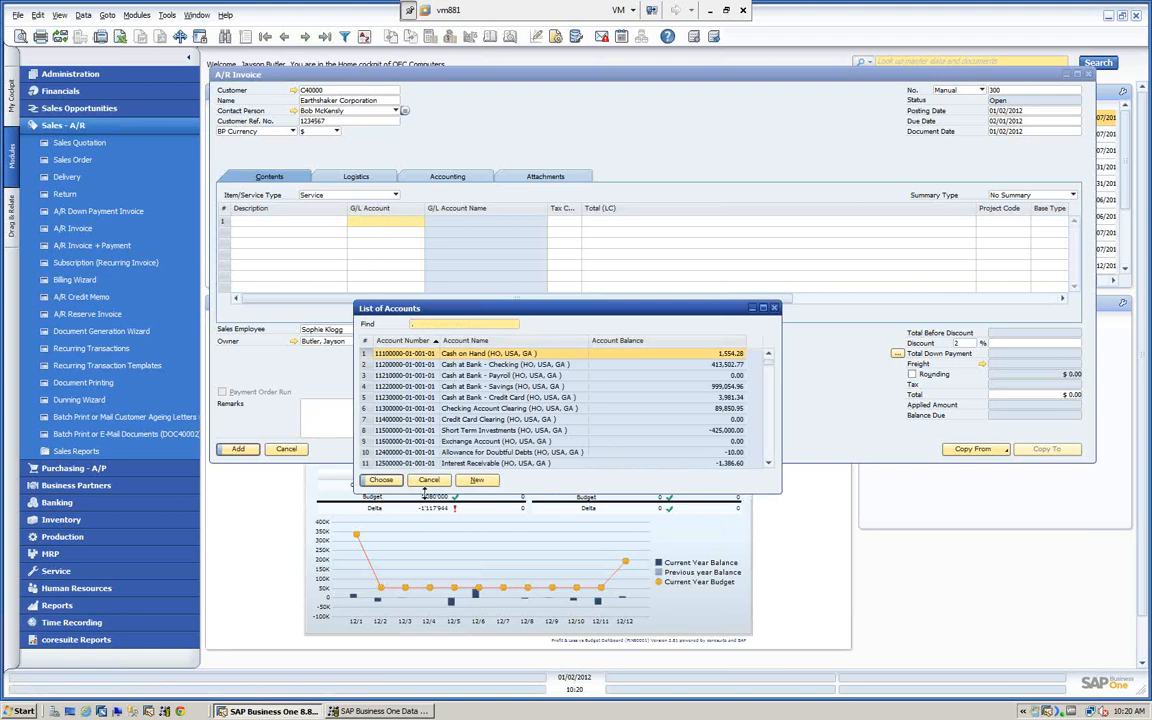
pyautogui.click(436, 482)
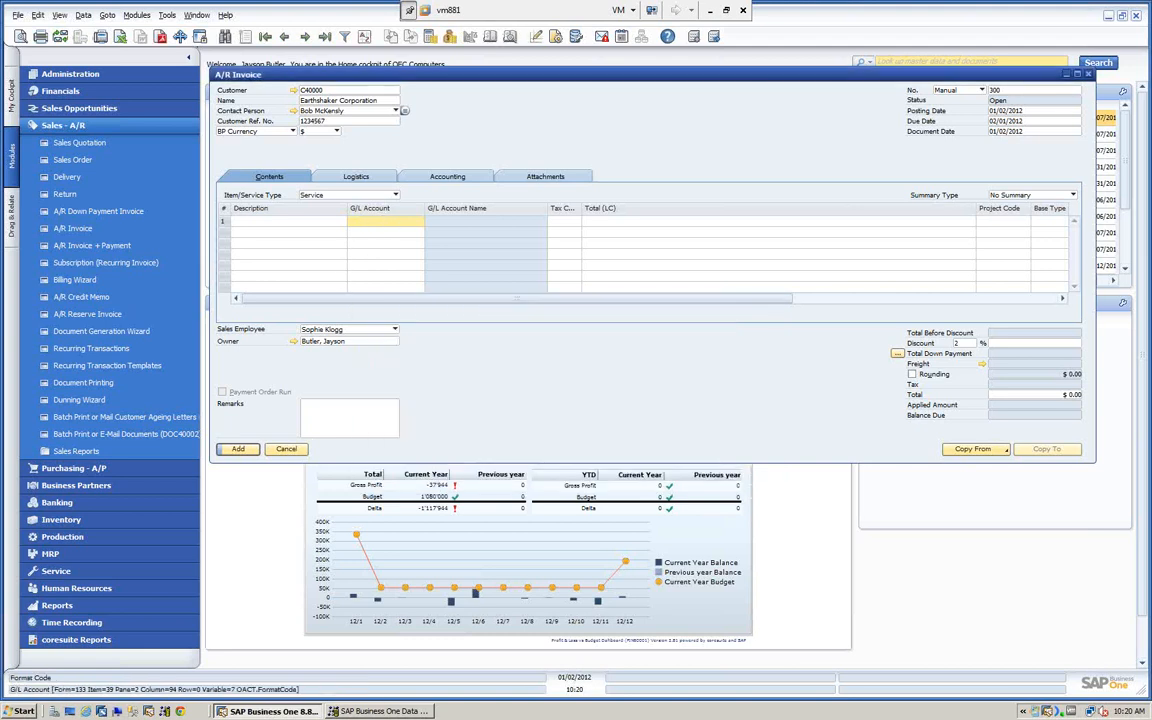
pyautogui.press('Tab')
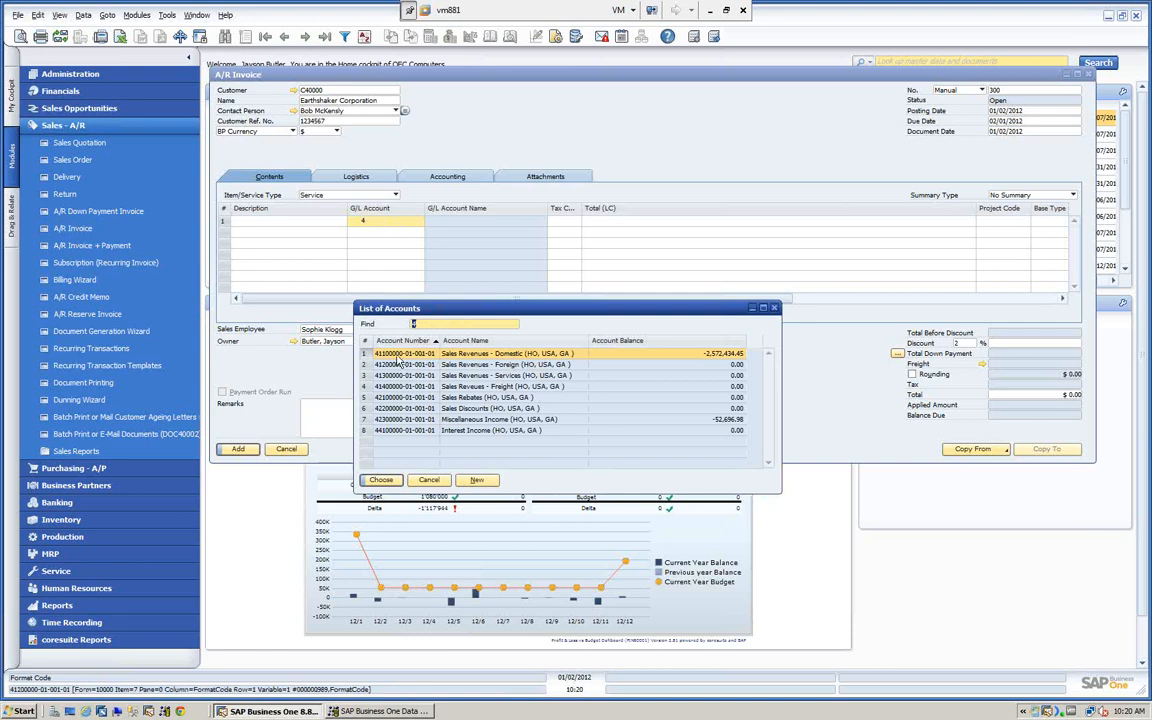
pyautogui.click(381, 480)
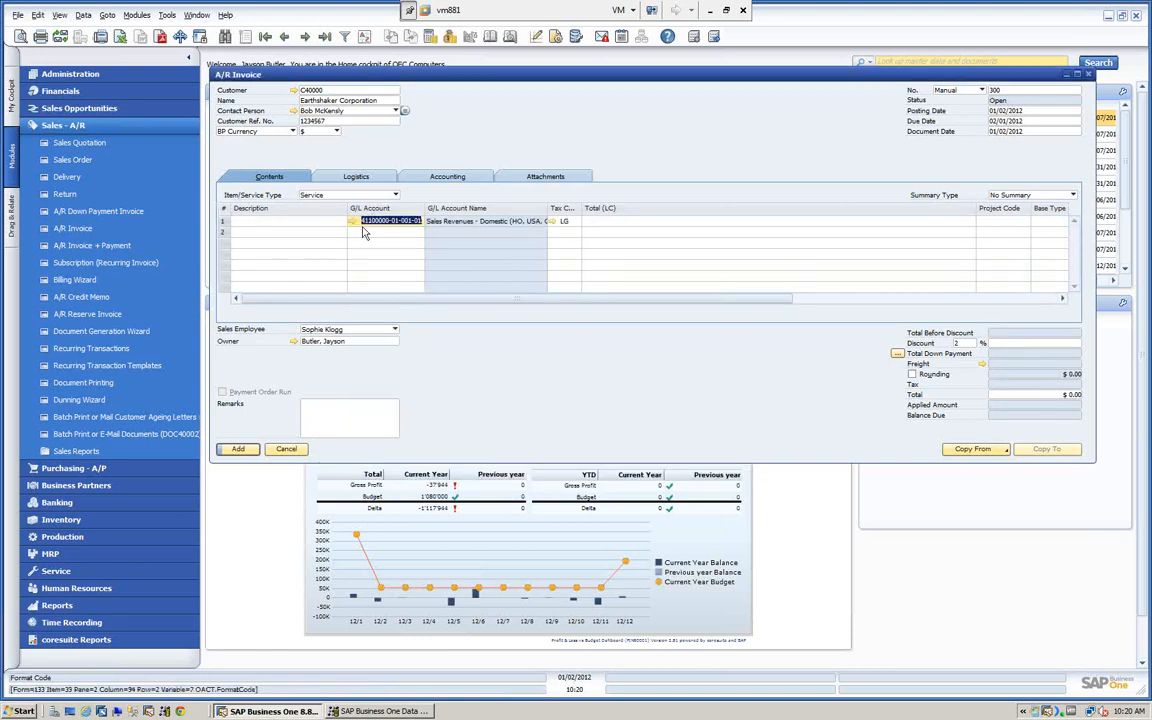
pyautogui.click(286, 449)
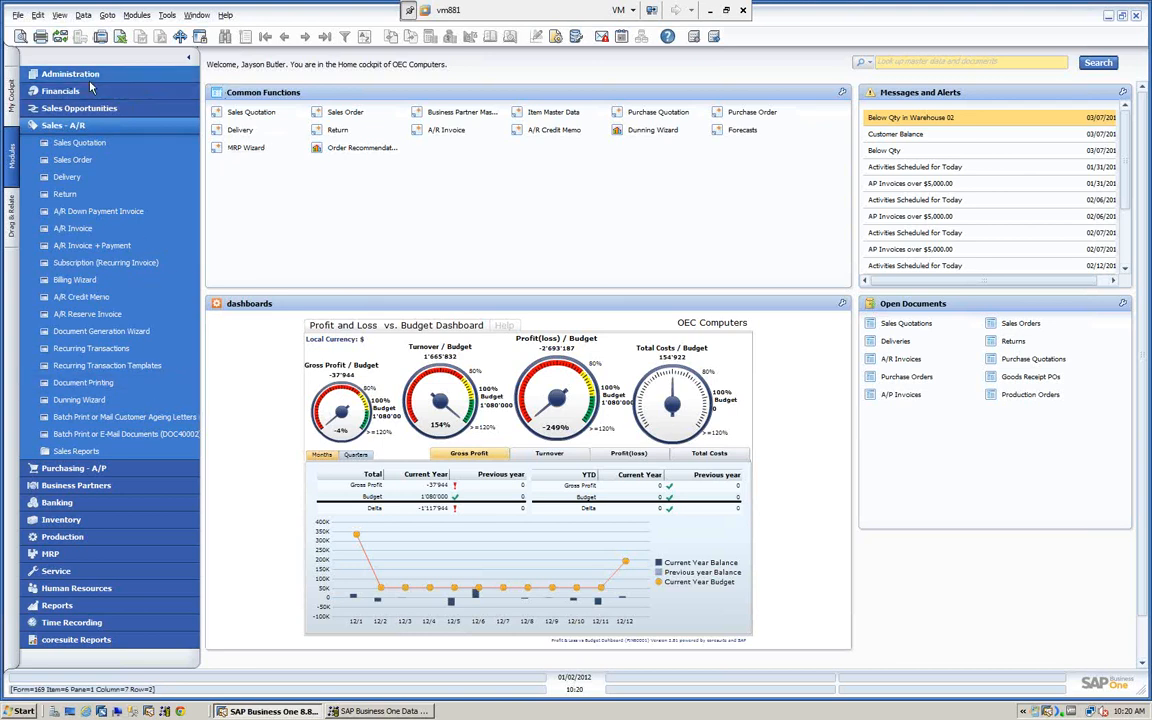
# - Open the Chart of Accounts, review the Revenues accounts, and close it
pyautogui.click(64, 91)
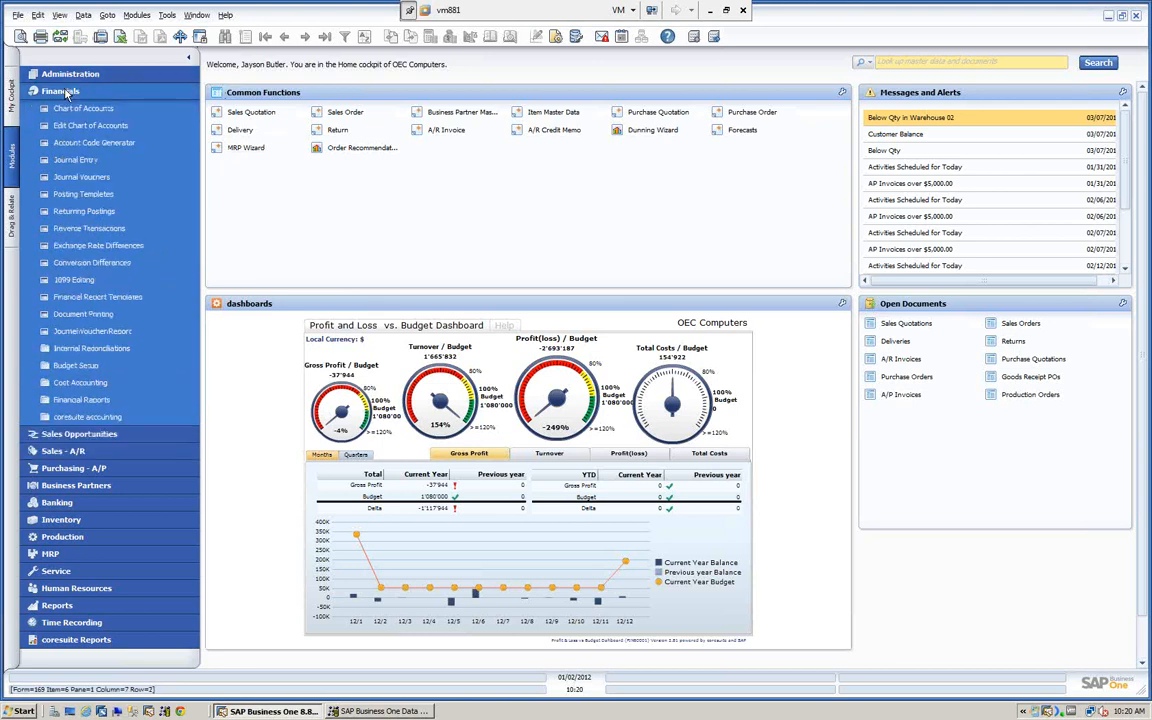
pyautogui.click(83, 109)
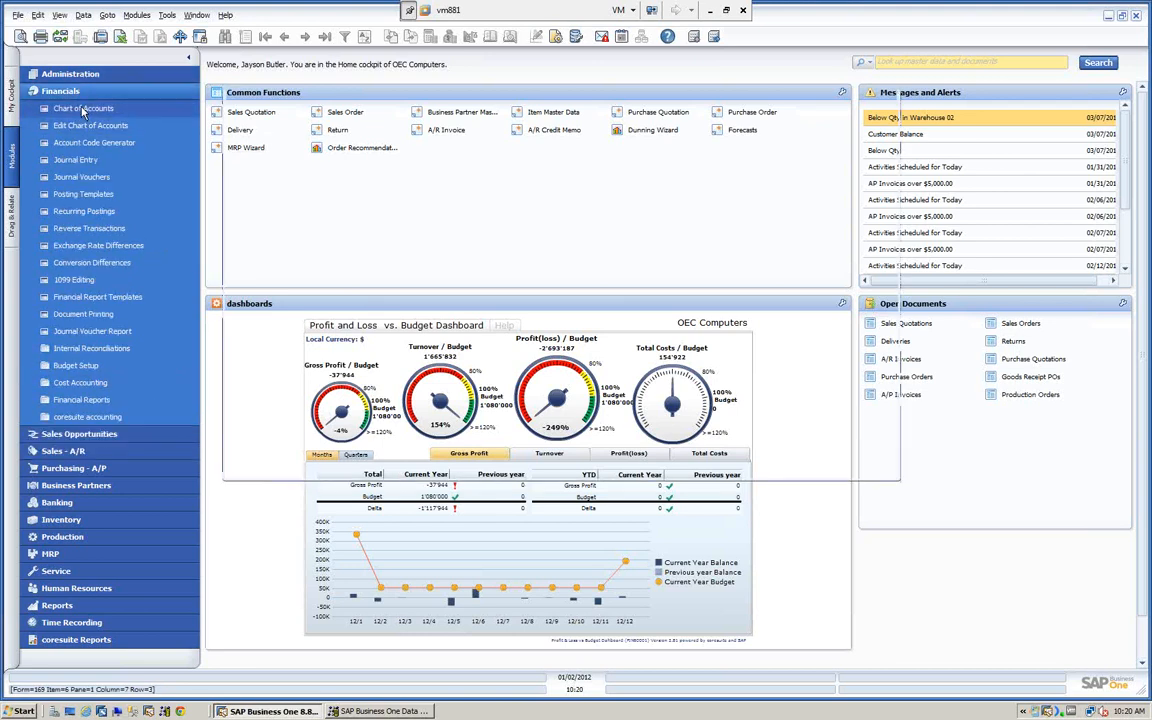
pyautogui.click(860, 268)
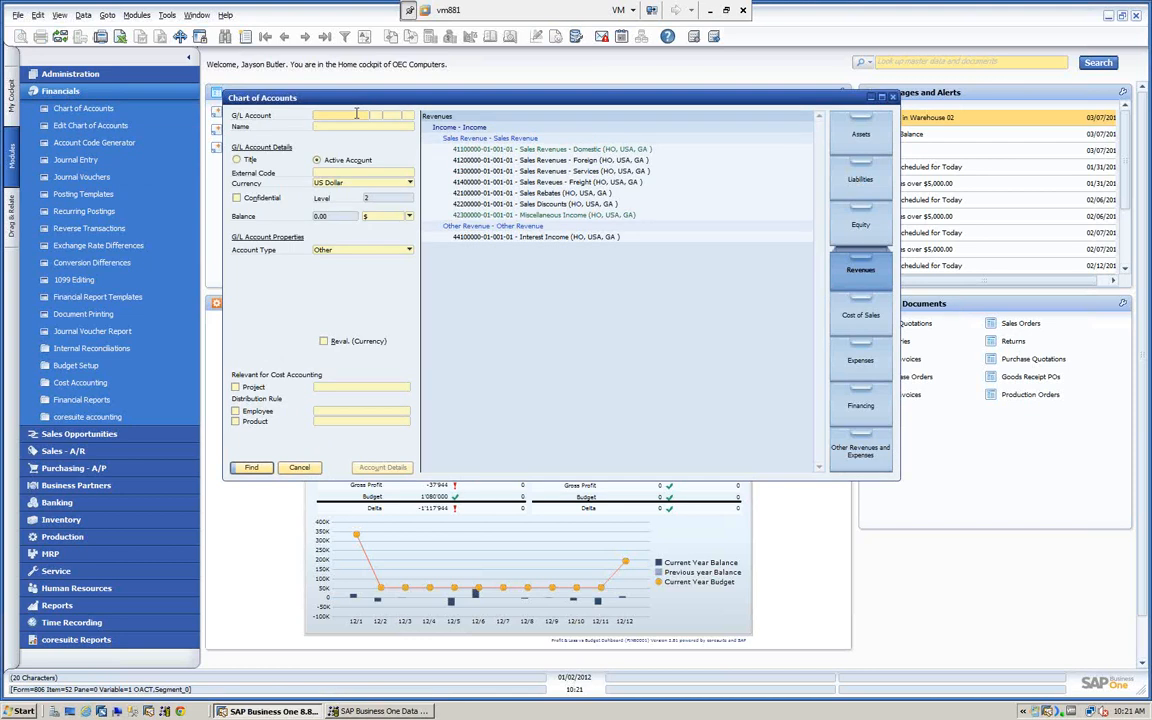
pyautogui.click(299, 467)
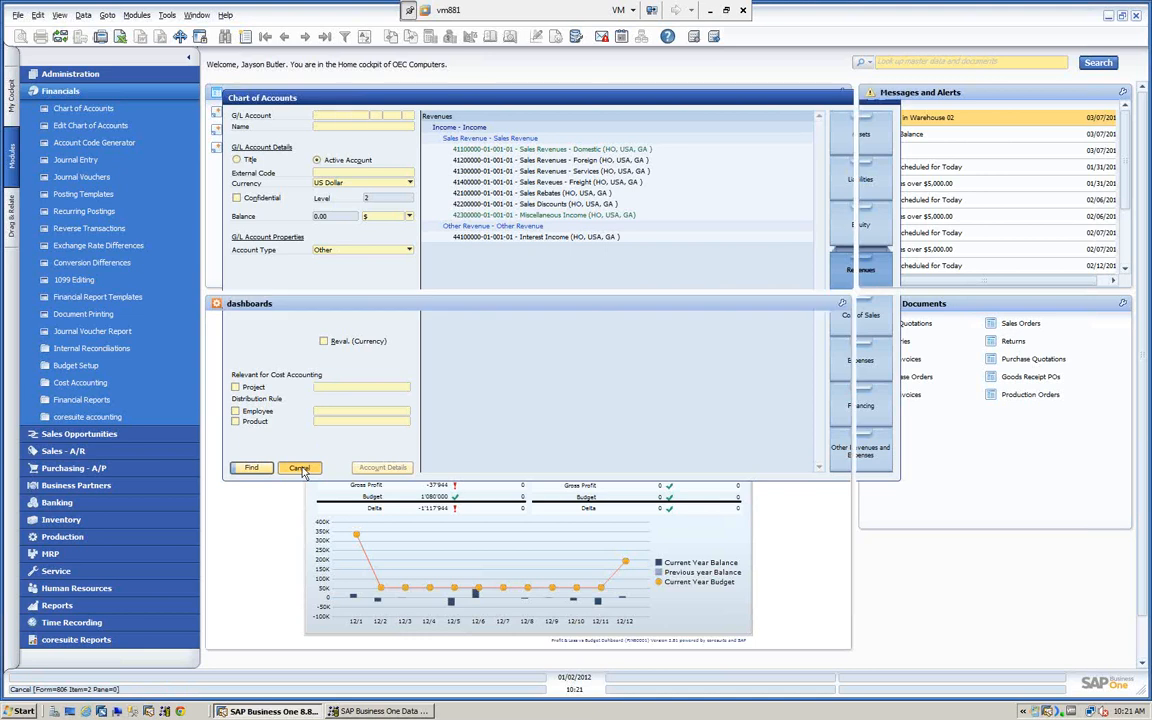
# - Open the Query Generator to look up G/L account data
pyautogui.click(167, 16)
pyautogui.moveTo(174, 126)
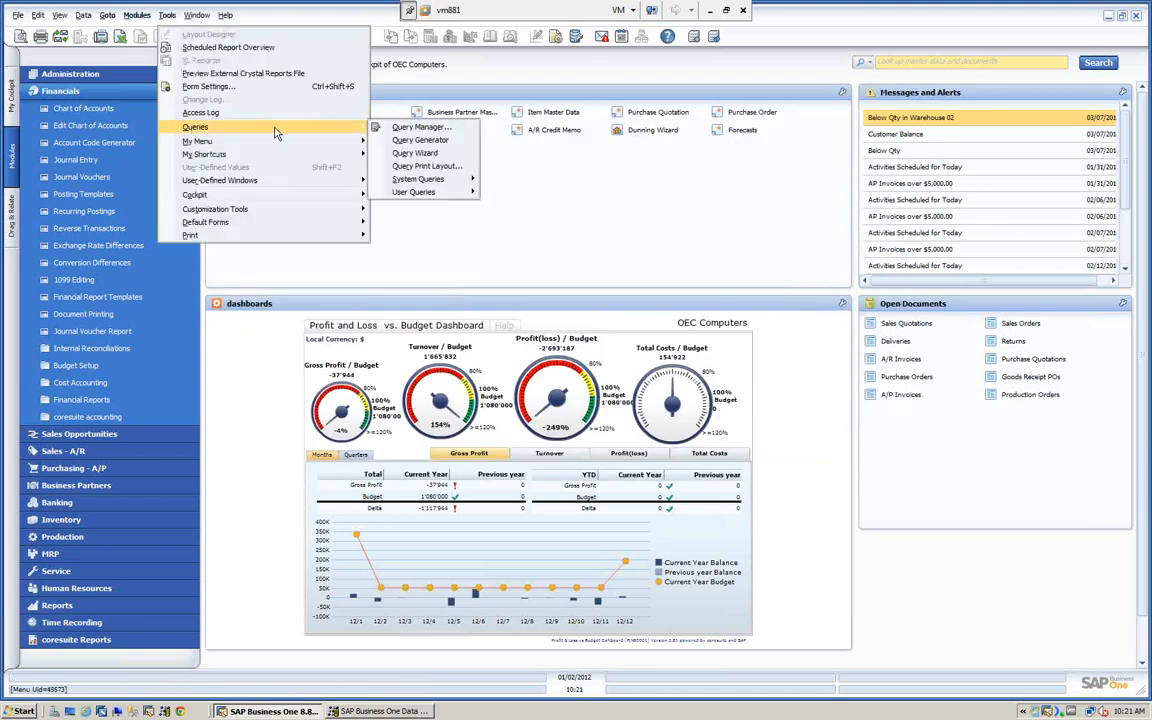
pyautogui.click(419, 143)
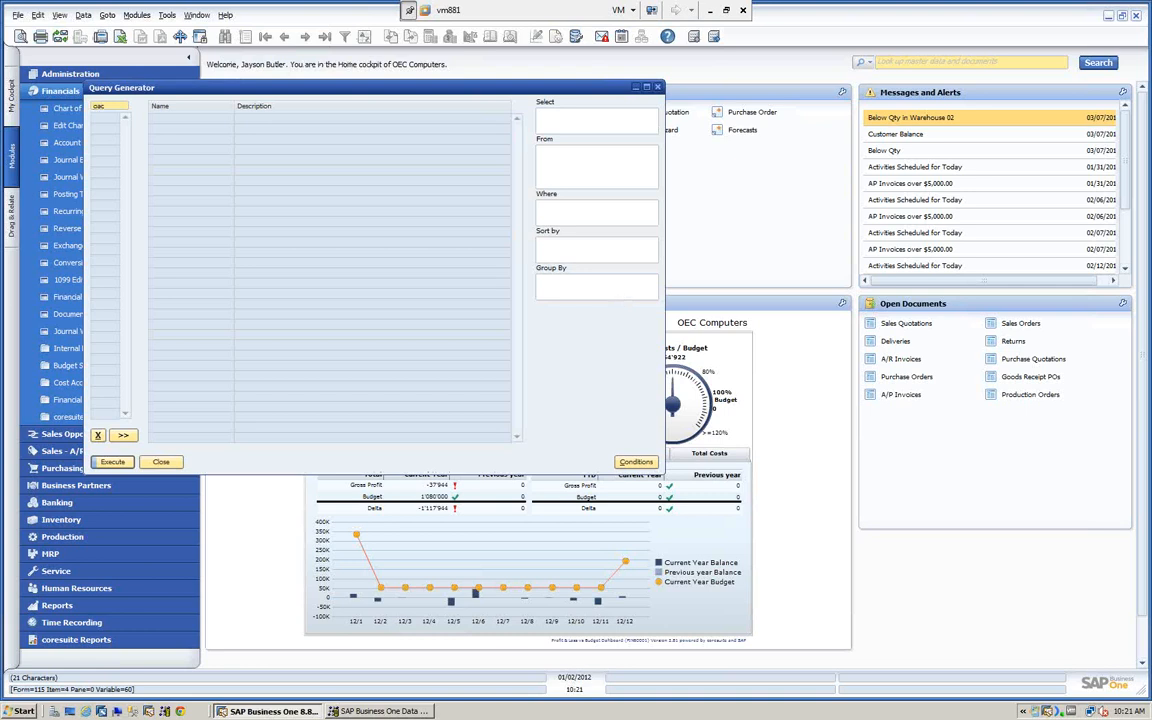
pyautogui.press('Tab')
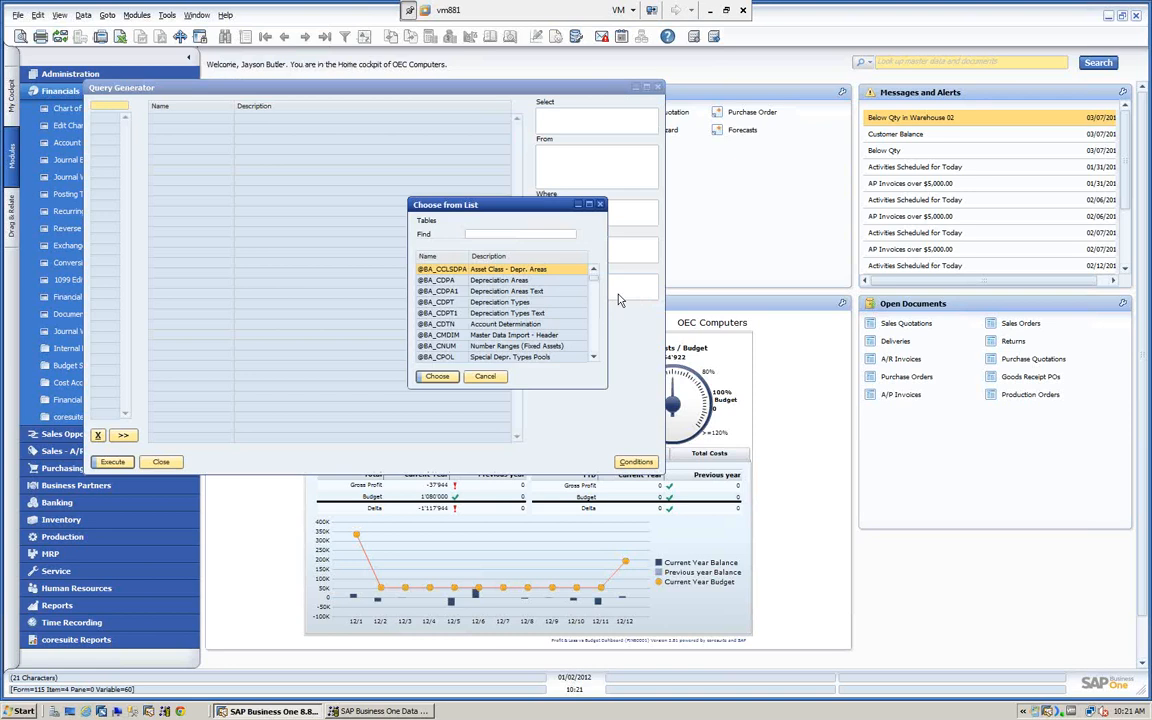
pyautogui.doubleClick(531, 258)
pyautogui.write('ch')
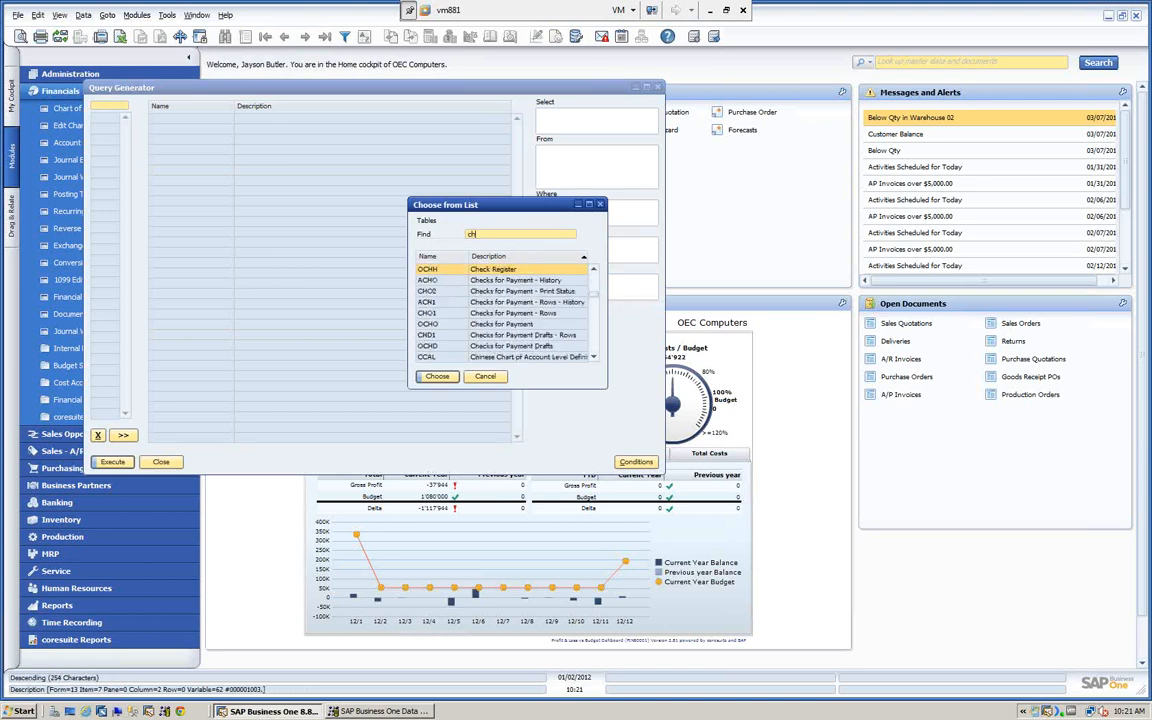
pyautogui.write('art of a')
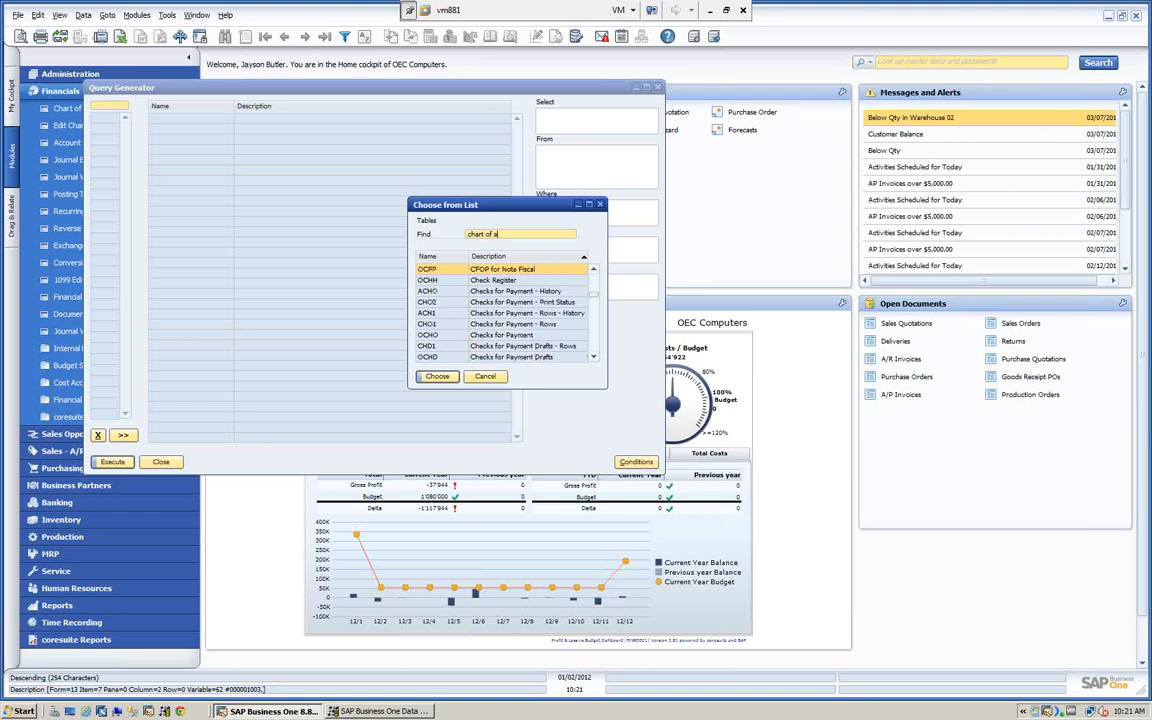
pyautogui.press('BackSpace')
pyautogui.press('BackSpace')
pyautogui.press('BackSpace')
pyautogui.click(484, 376)
# - Load the OACT table into the Query Generator and execute a query on all of its fields
pyautogui.write('oact')
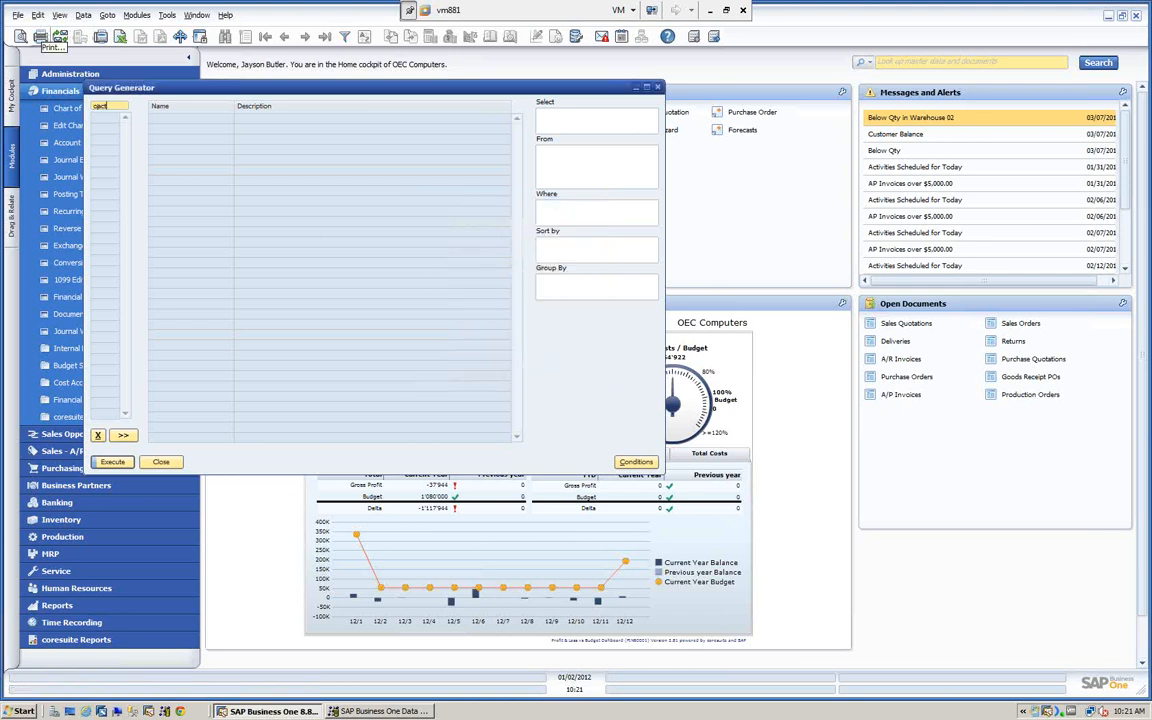
pyautogui.press('Tab')
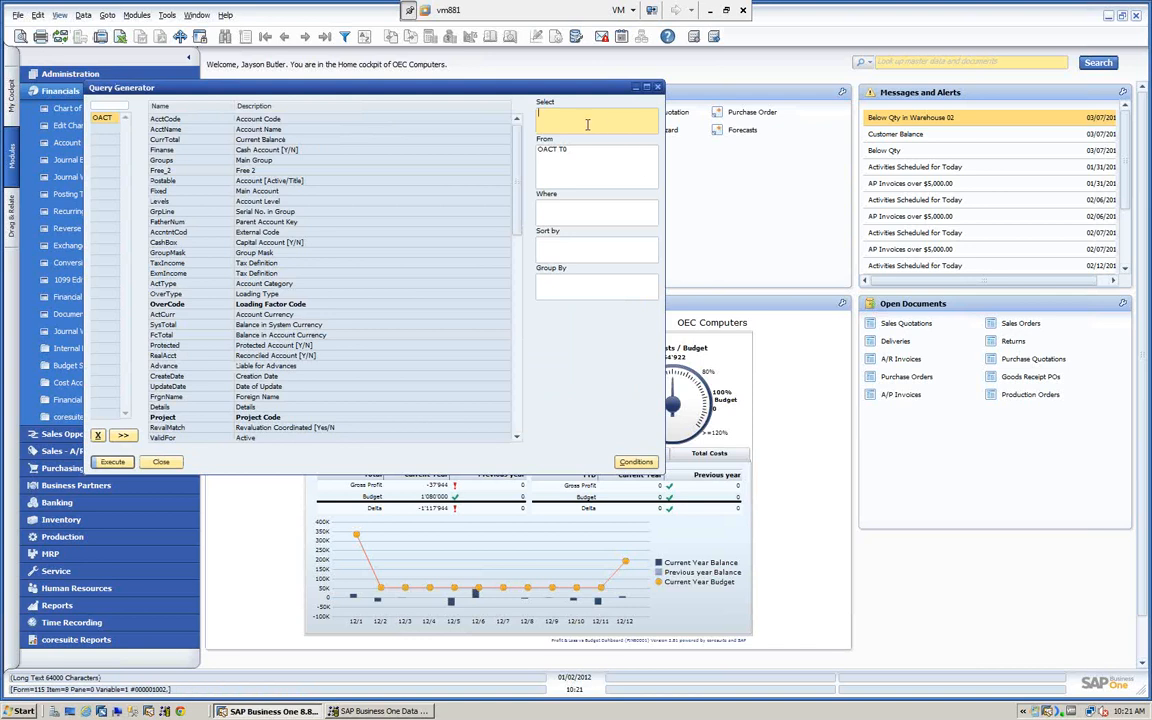
pyautogui.click(106, 462)
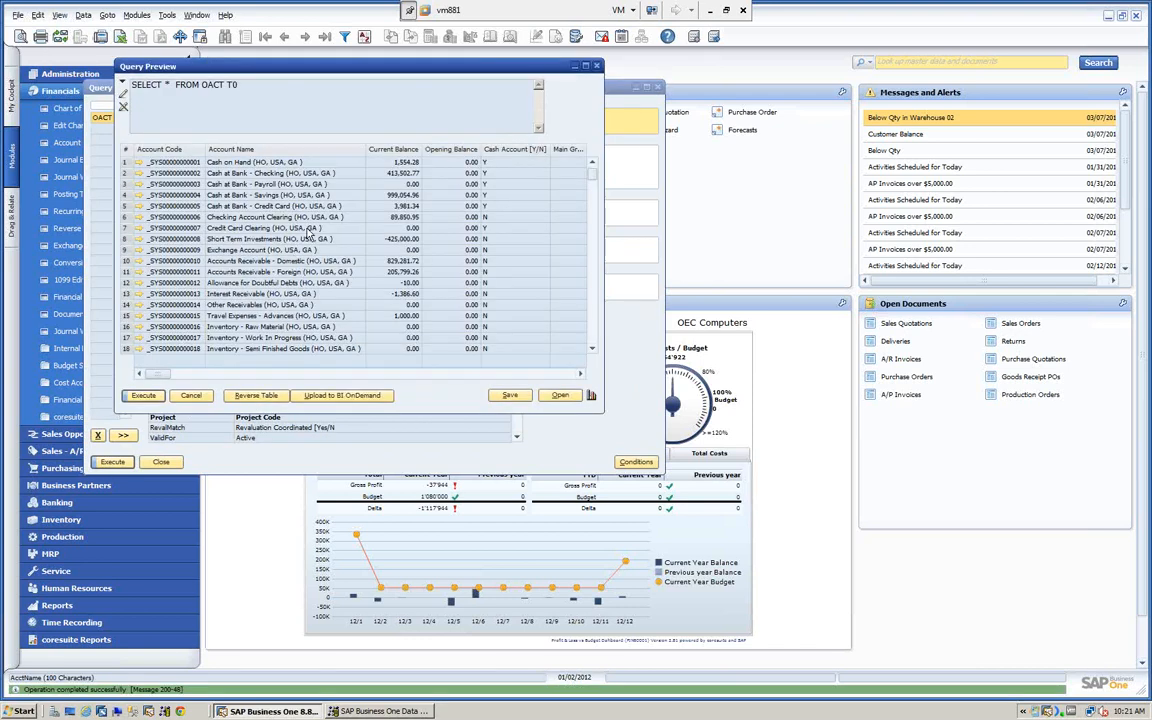
# - Sort the query results by account name to look up the sales revenue account codes, and close the query windows
pyautogui.doubleClick(288, 151)
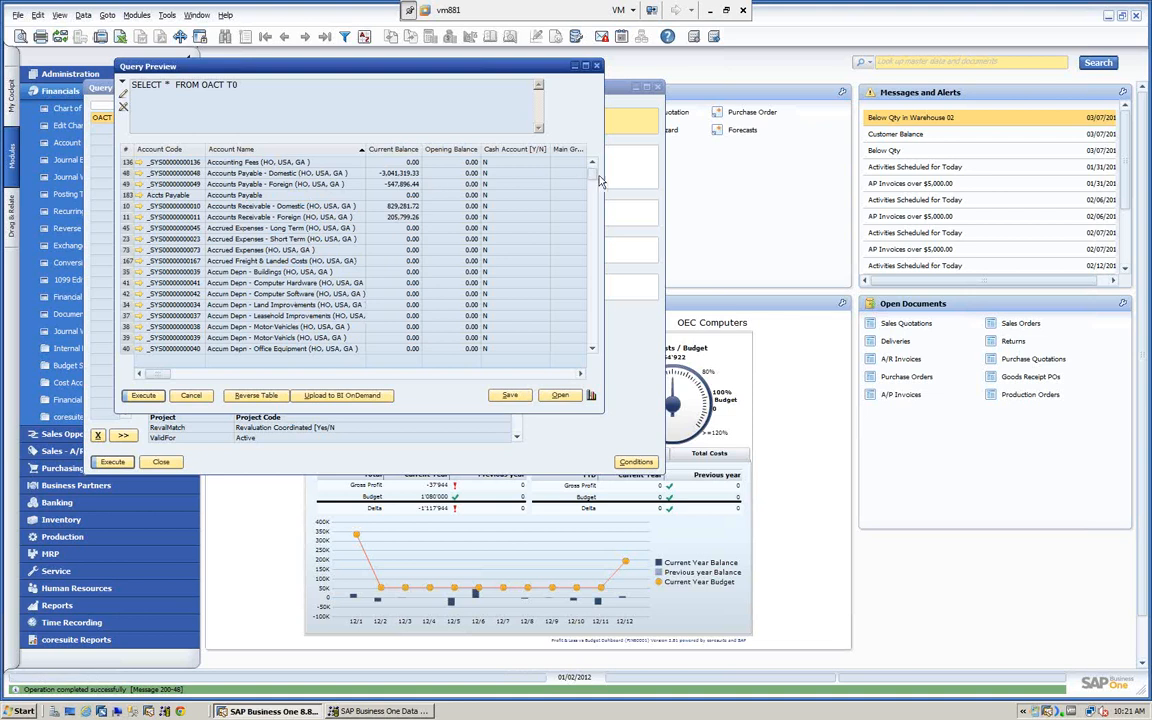
pyautogui.moveTo(592, 174); pyautogui.dragTo(596, 322)
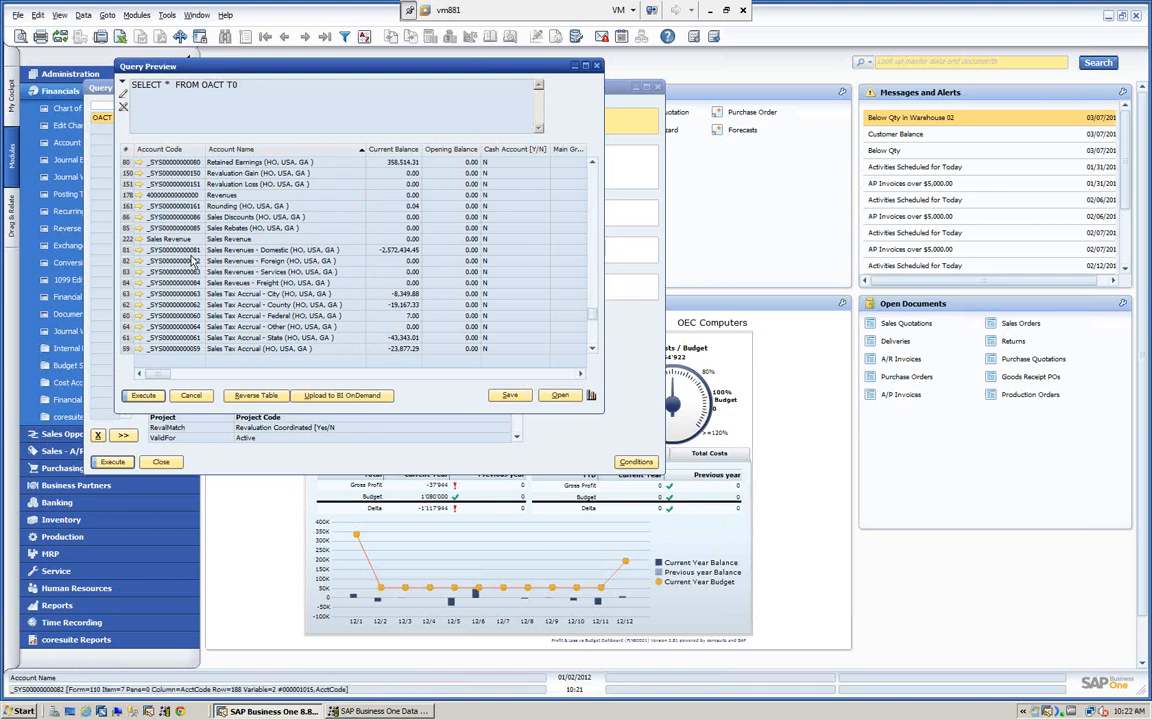
pyautogui.click(191, 397)
pyautogui.click(159, 464)
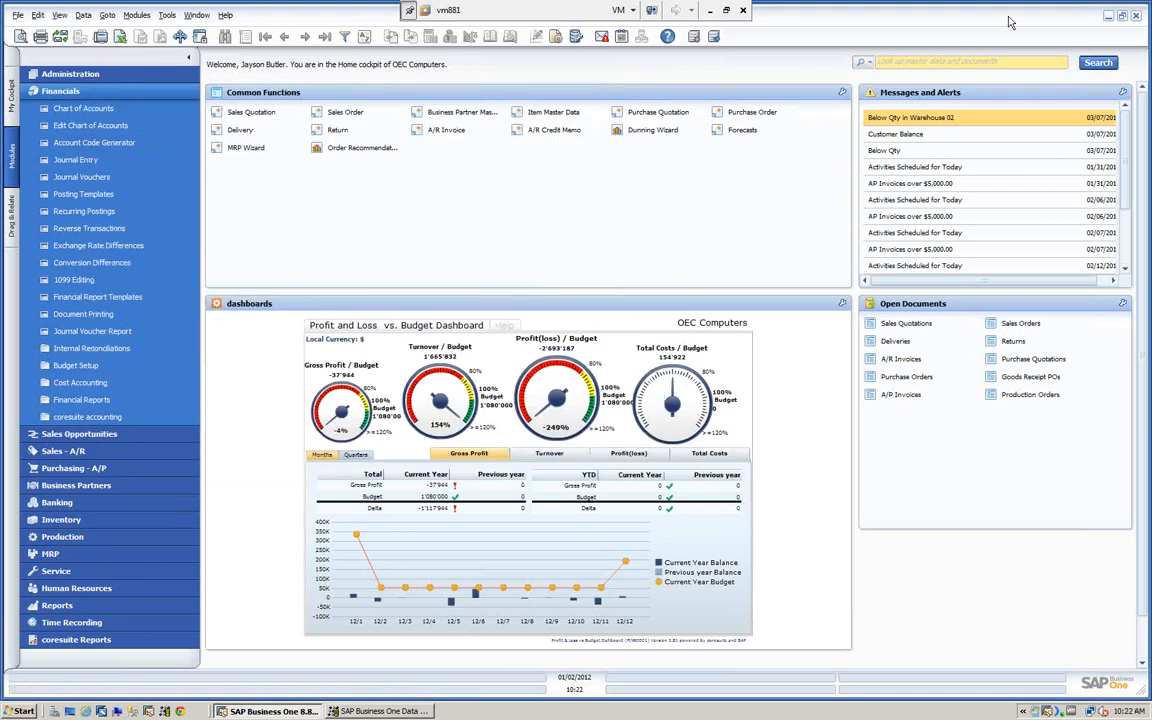
# - Minimize SAP Business One, check the account code in the INV1 - Demo AR Document_Lines.txt desktop file, and close the file
pyautogui.click(1105, 17)
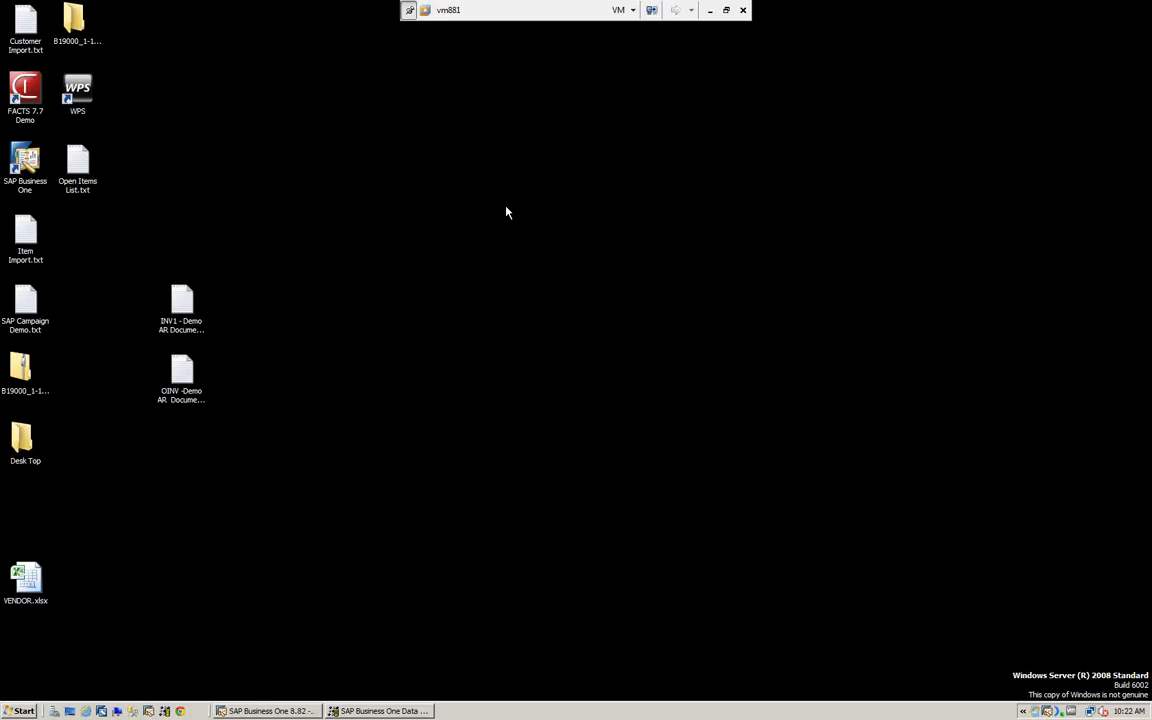
pyautogui.click(181, 309)
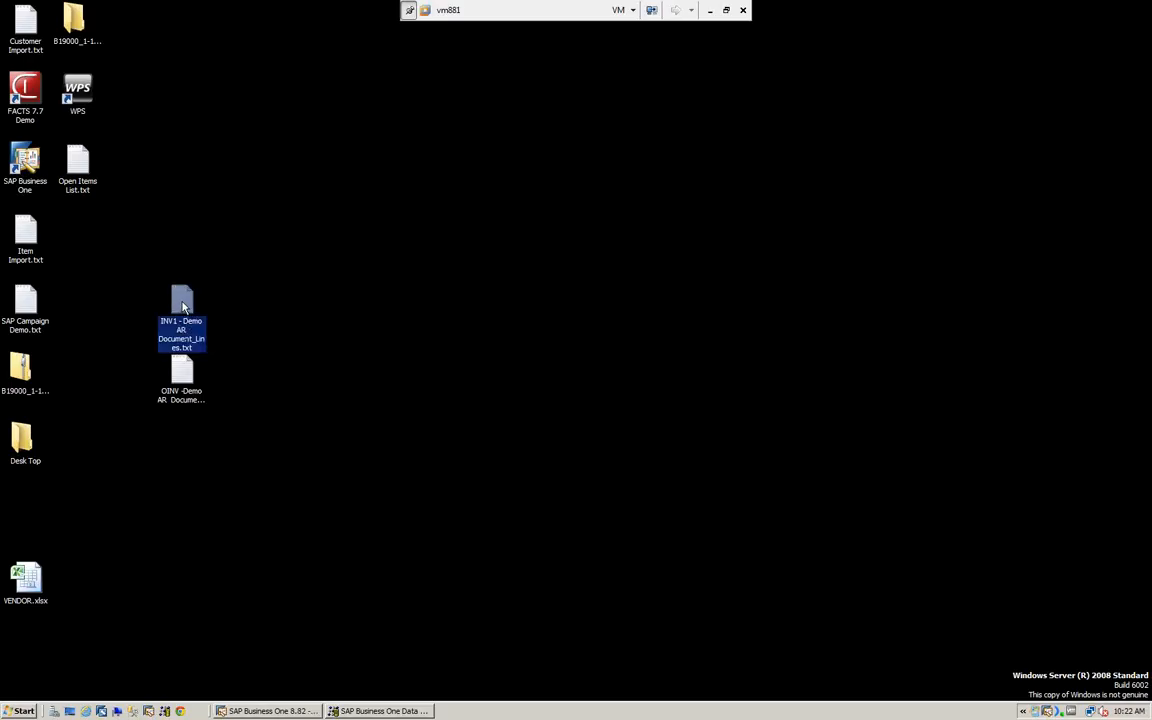
pyautogui.doubleClick(183, 307)
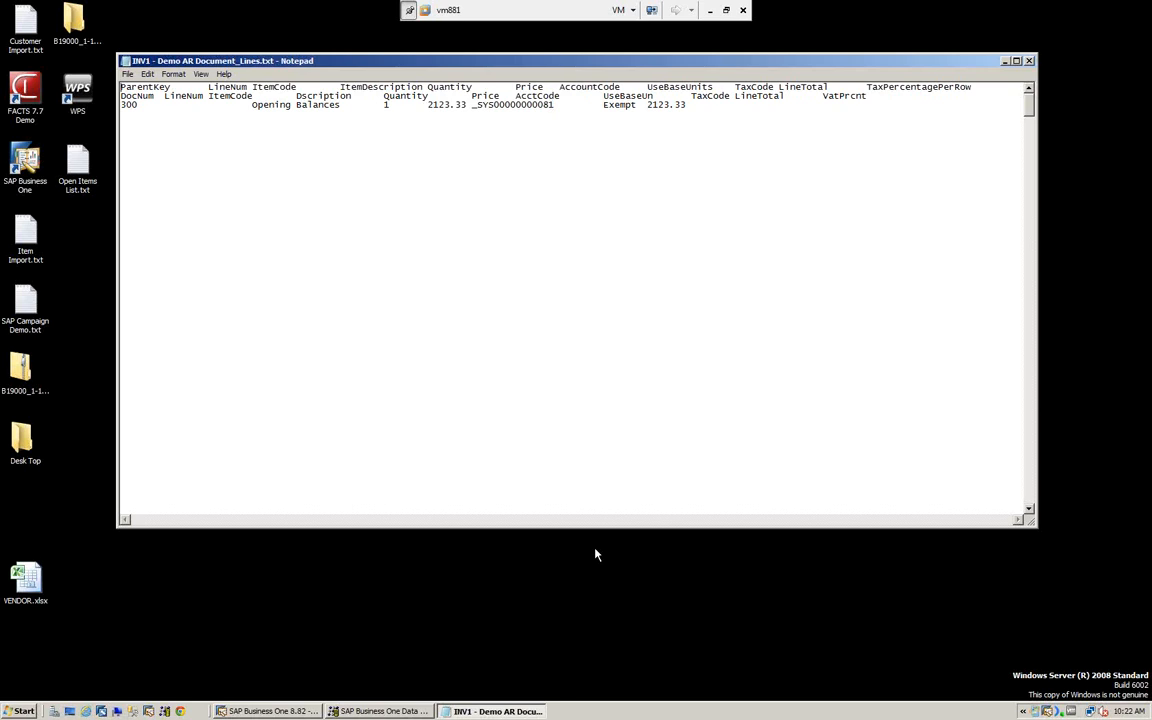
pyautogui.click(1030, 63)
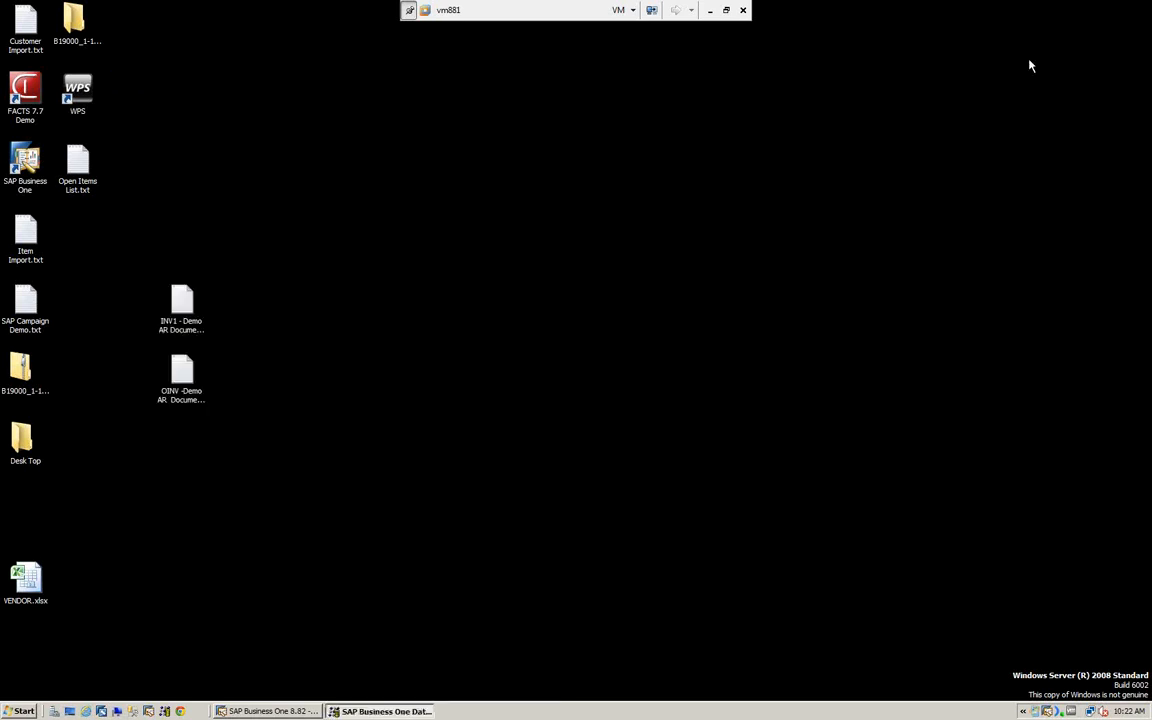
# - Switch to the SAP Business One Data Transfer Workbench and set the import wizard to Transactional Data with Add New Data
pyautogui.click(266, 711)
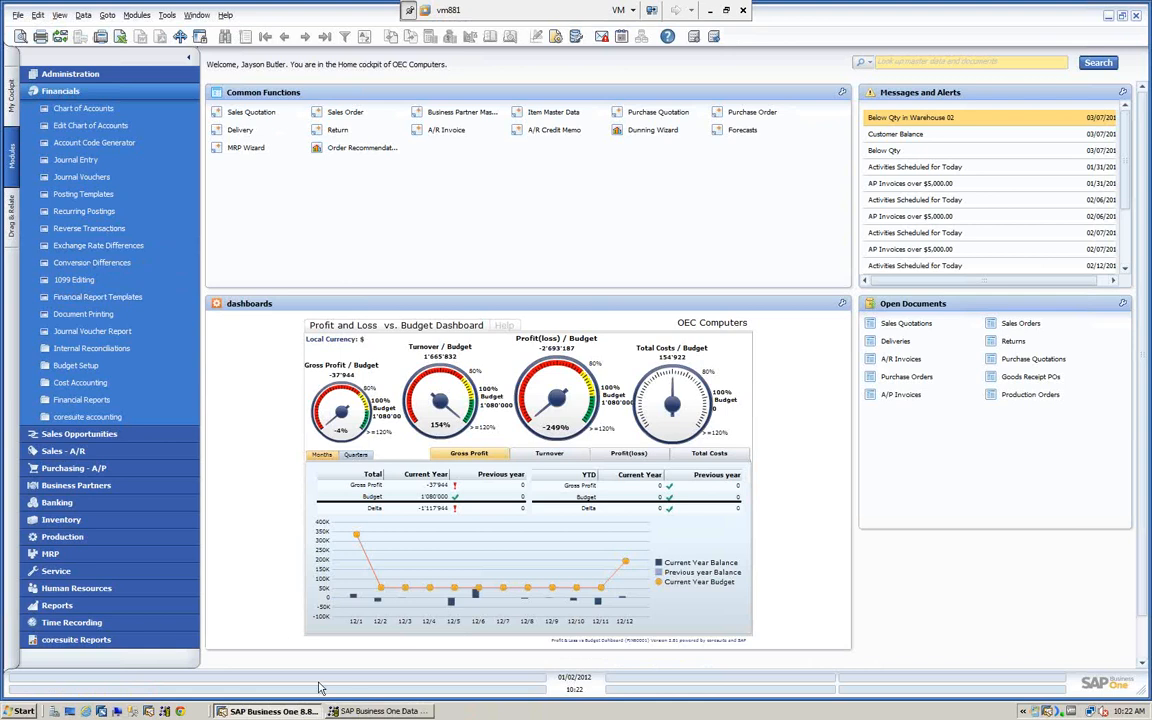
pyautogui.click(370, 711)
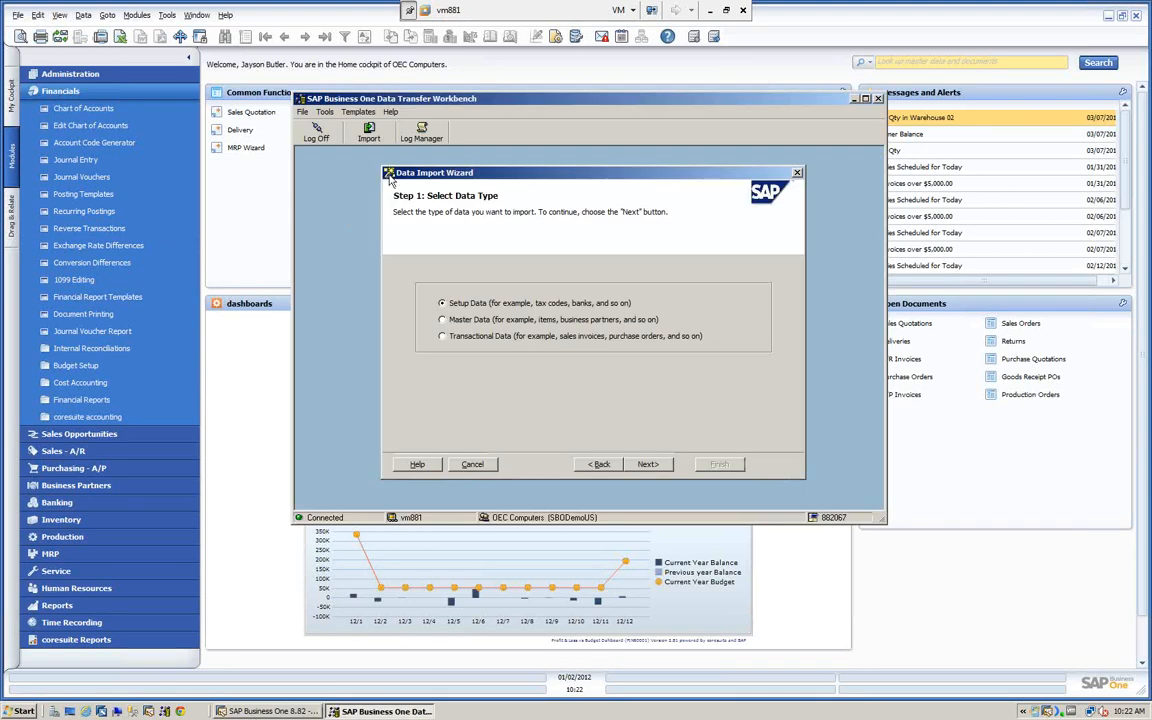
pyautogui.click(442, 337)
pyautogui.click(648, 465)
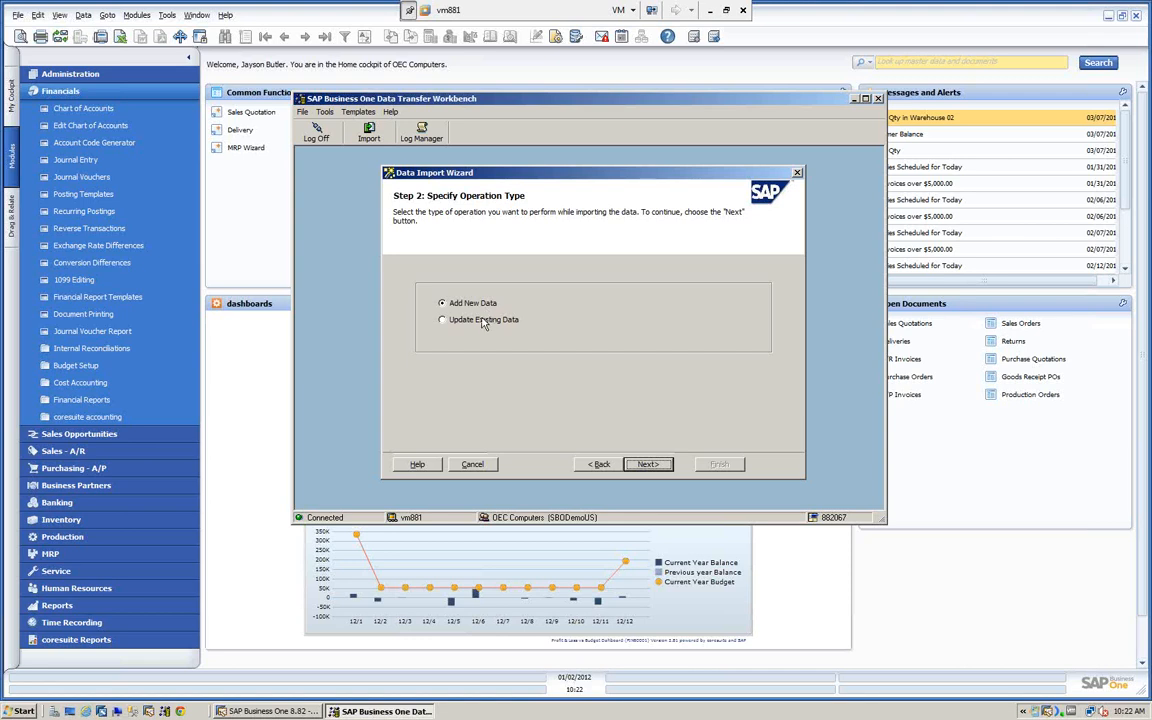
pyautogui.click(648, 465)
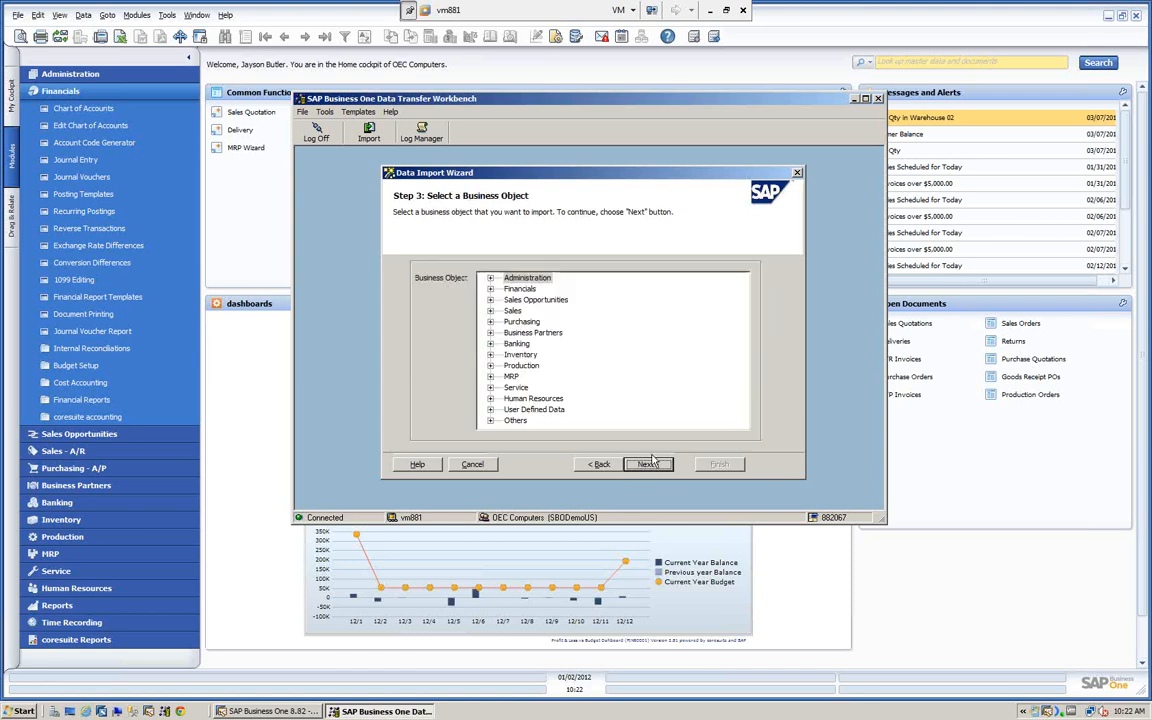
# - Select AR Invoice under Sales as the business object to import and continue to the data source step
pyautogui.moveTo(561, 187); pyautogui.dragTo(543, 183)
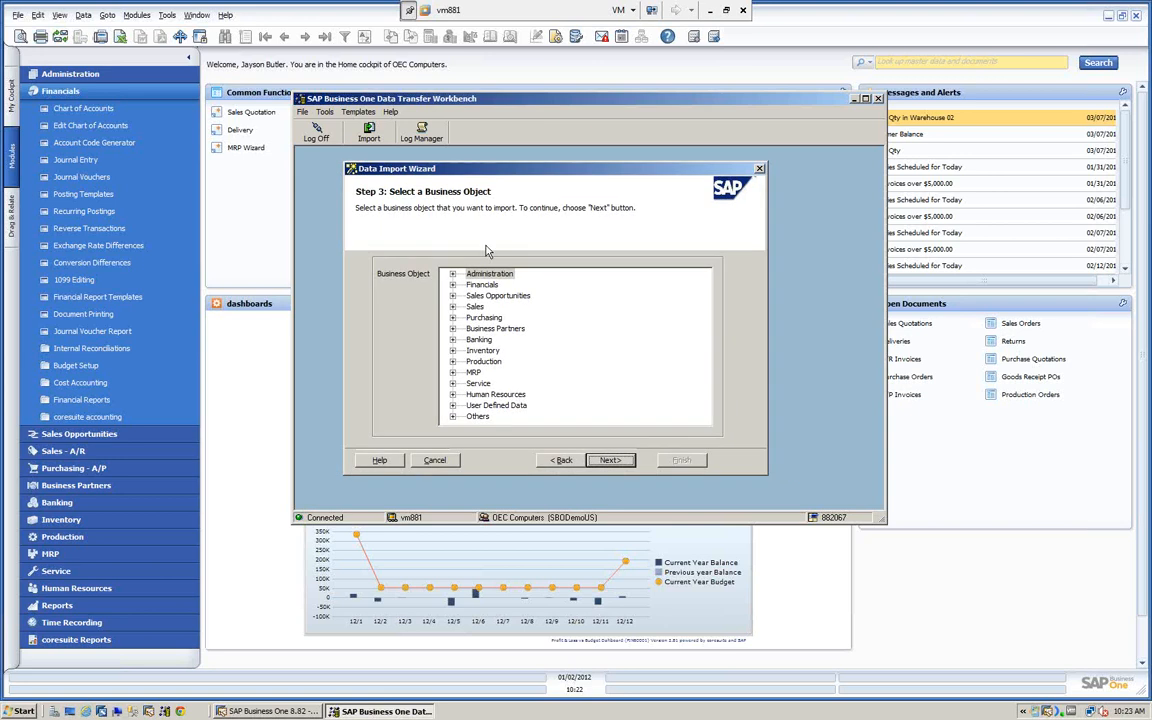
pyautogui.click(452, 306)
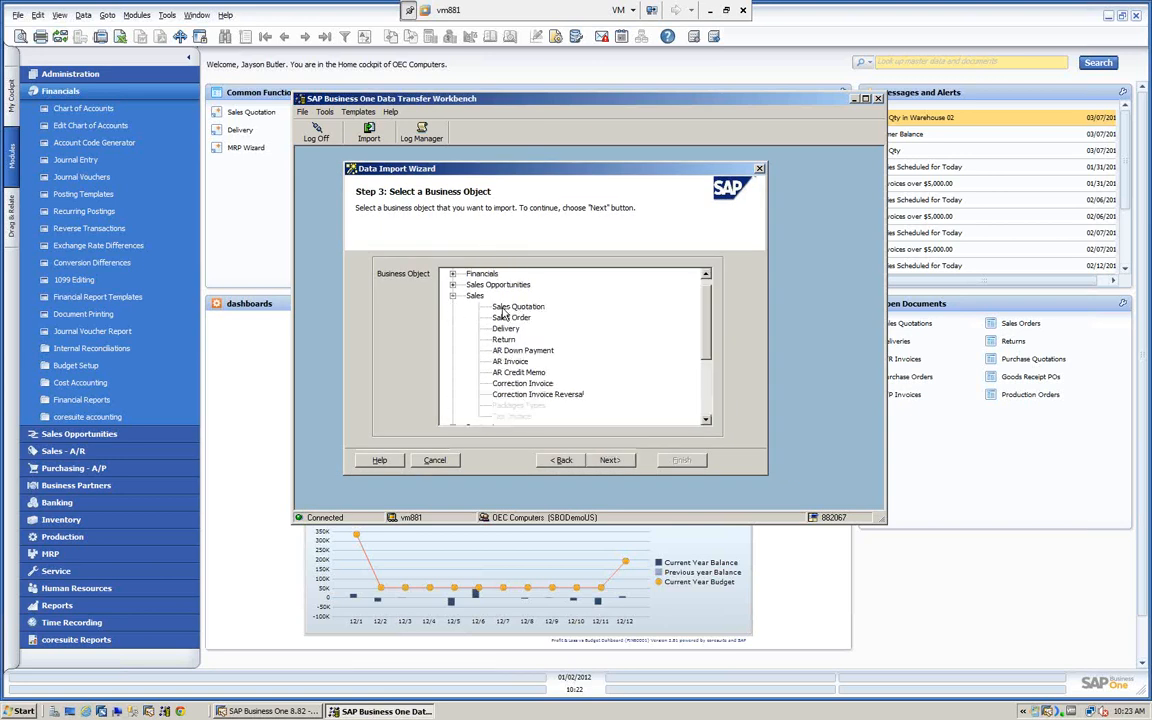
pyautogui.click(510, 361)
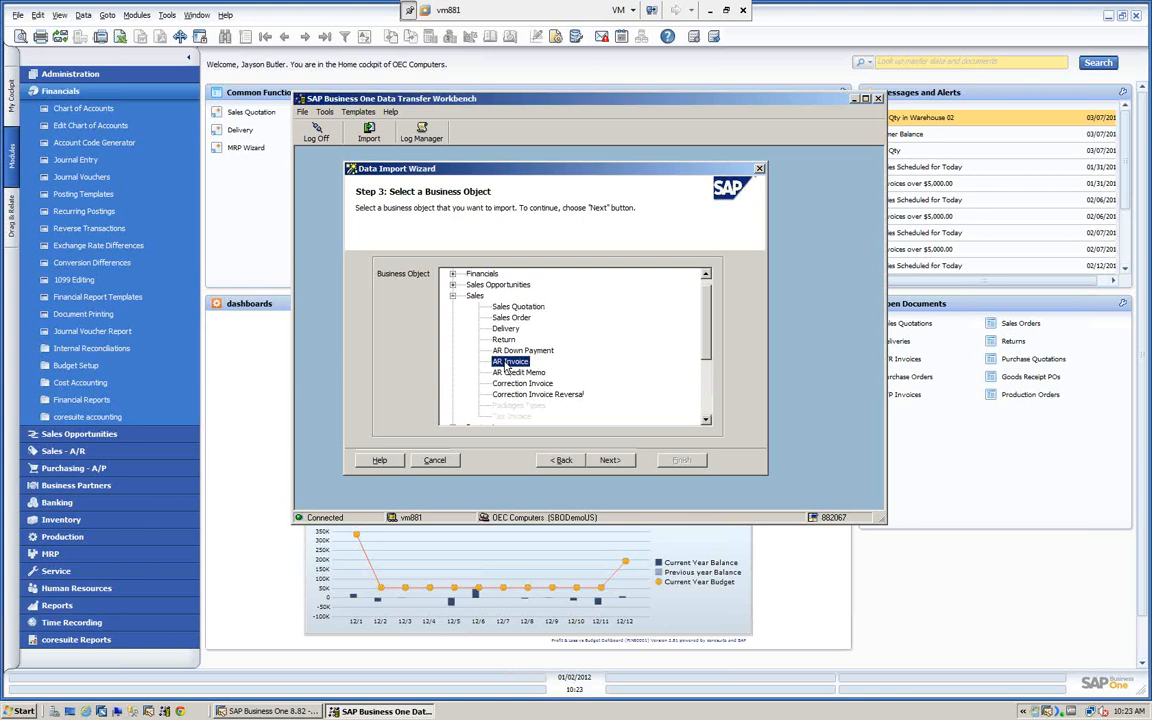
pyautogui.click(609, 460)
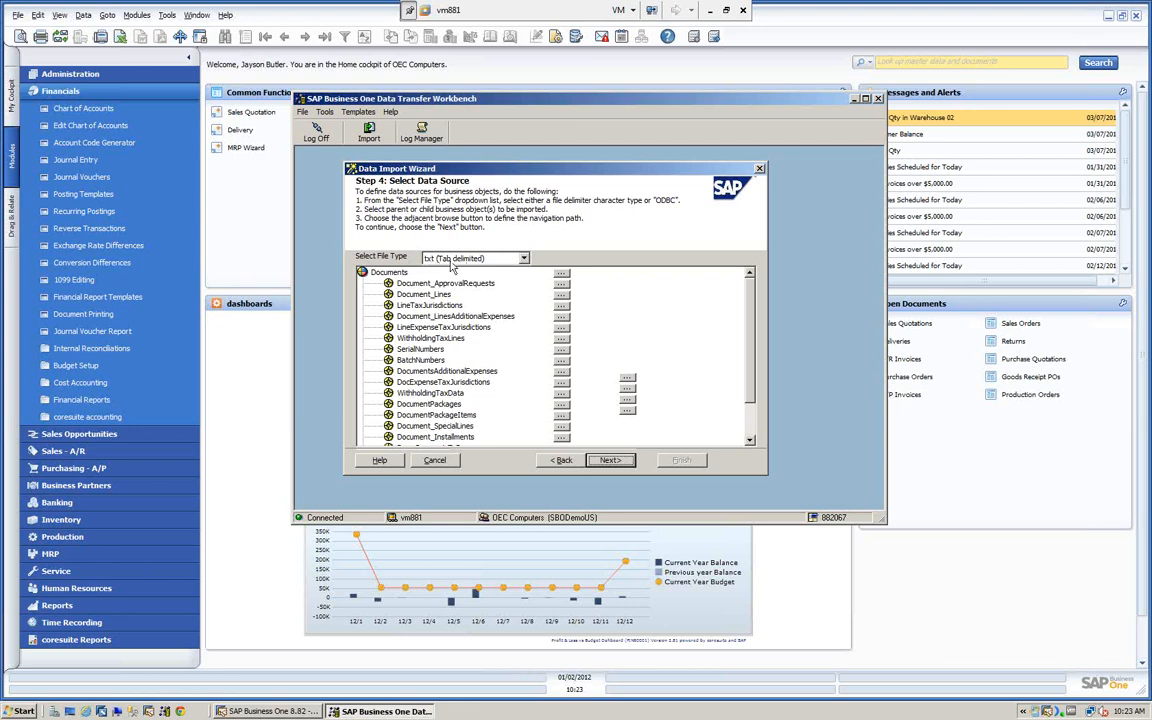
# - Keep the txt (Tab delimited) file type and assign OINV -Demo AR Documents.txt from the desktop as the Documents source
pyautogui.click(523, 259)
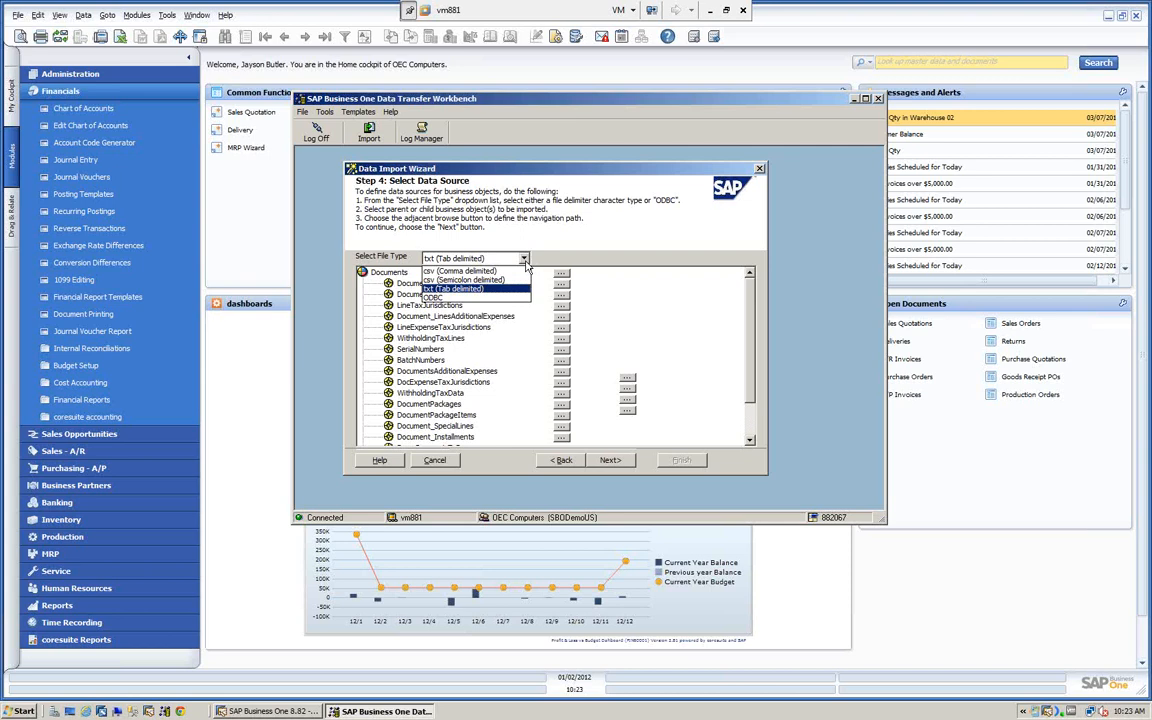
pyautogui.click(484, 260)
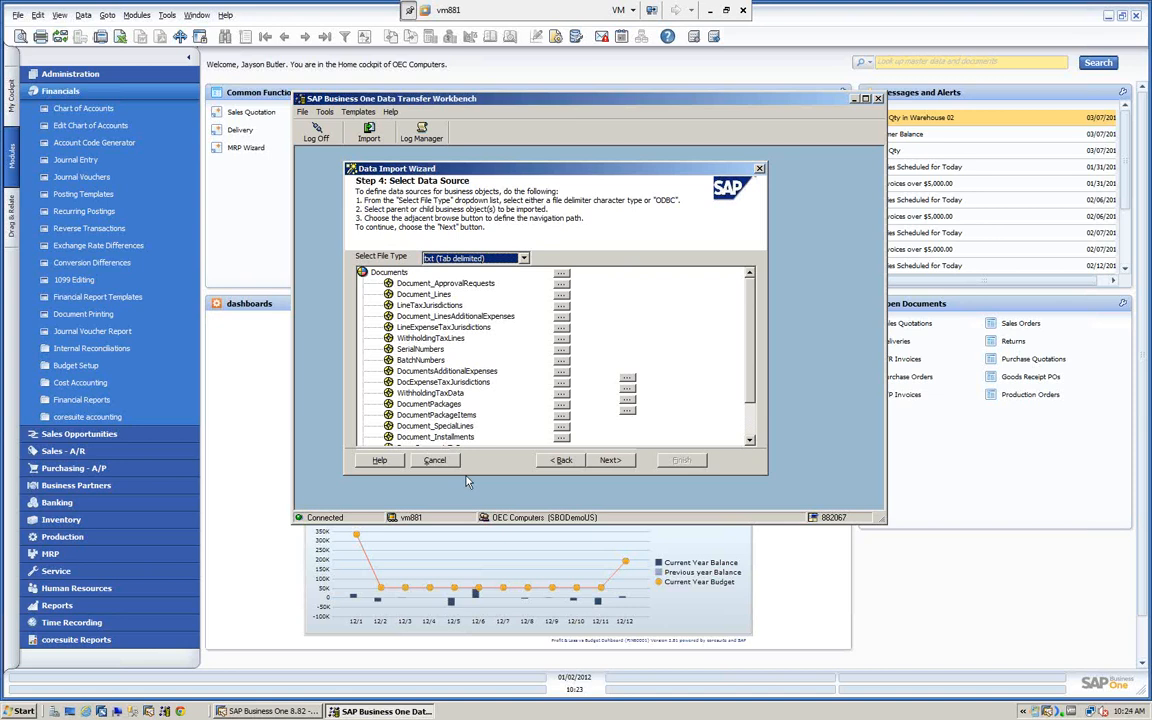
pyautogui.click(561, 273)
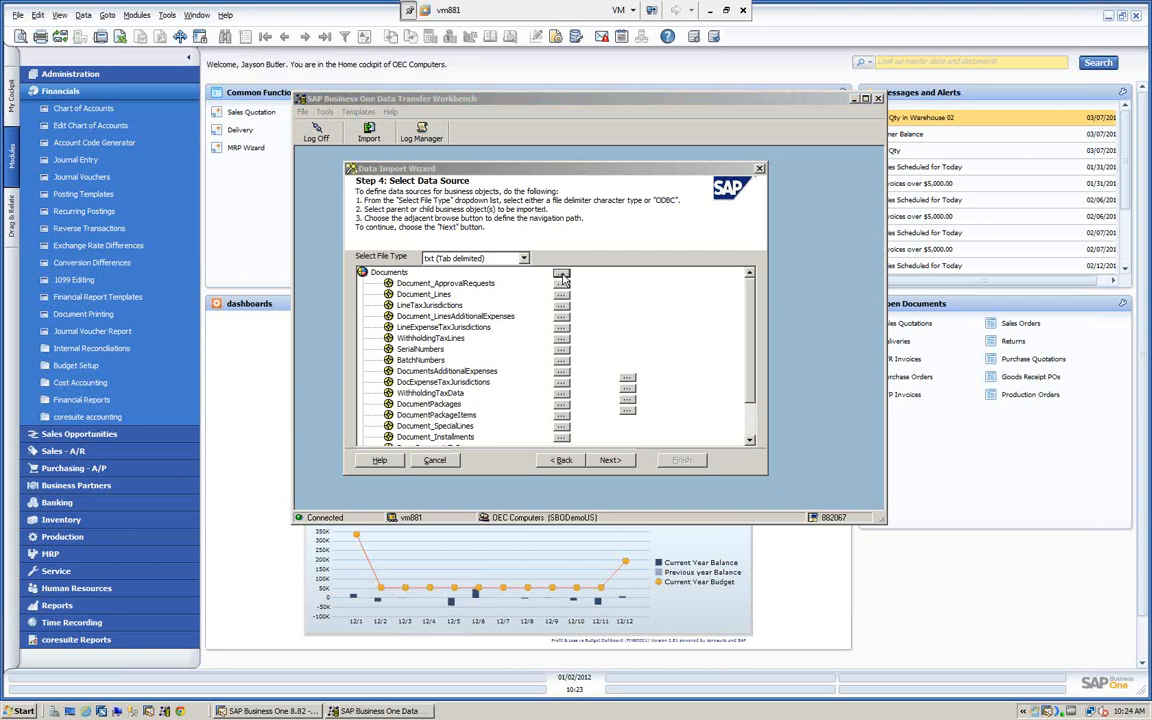
pyautogui.click(375, 278)
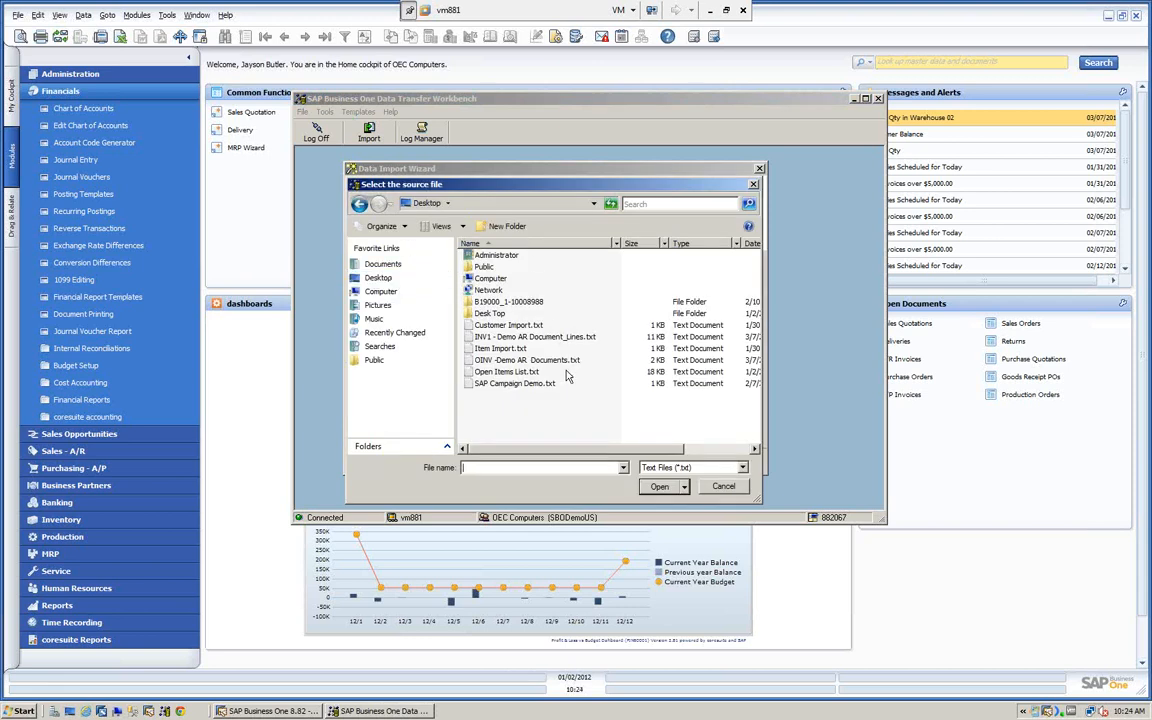
pyautogui.click(517, 360)
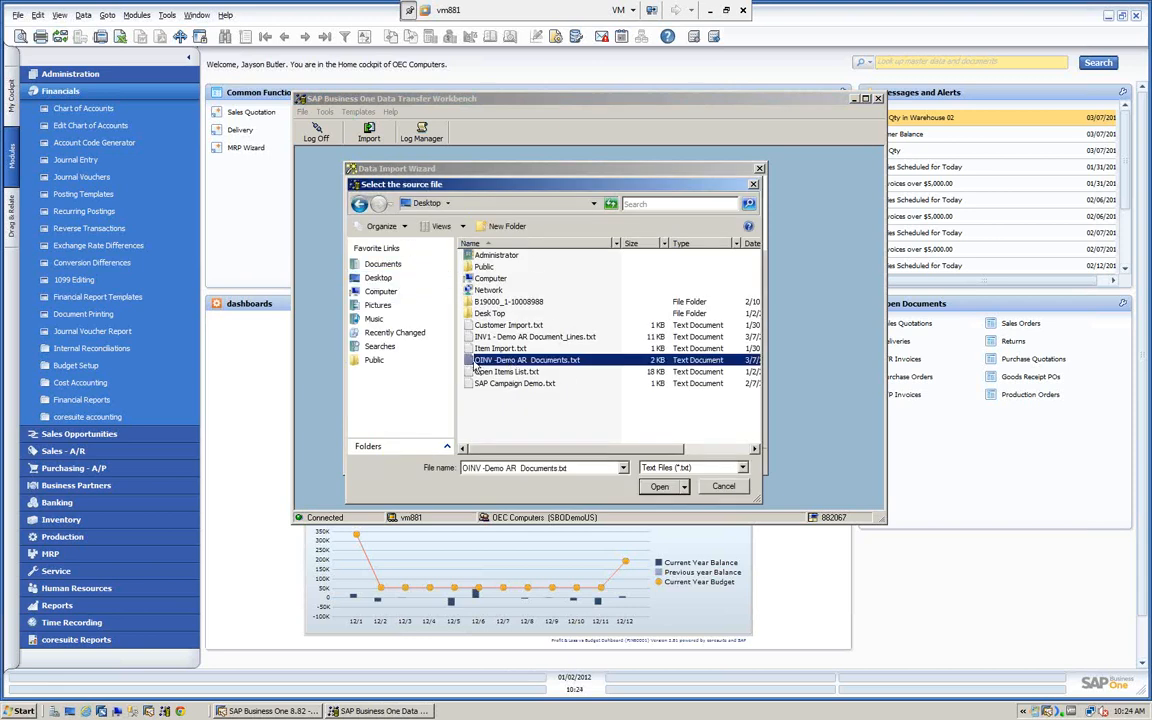
pyautogui.click(659, 486)
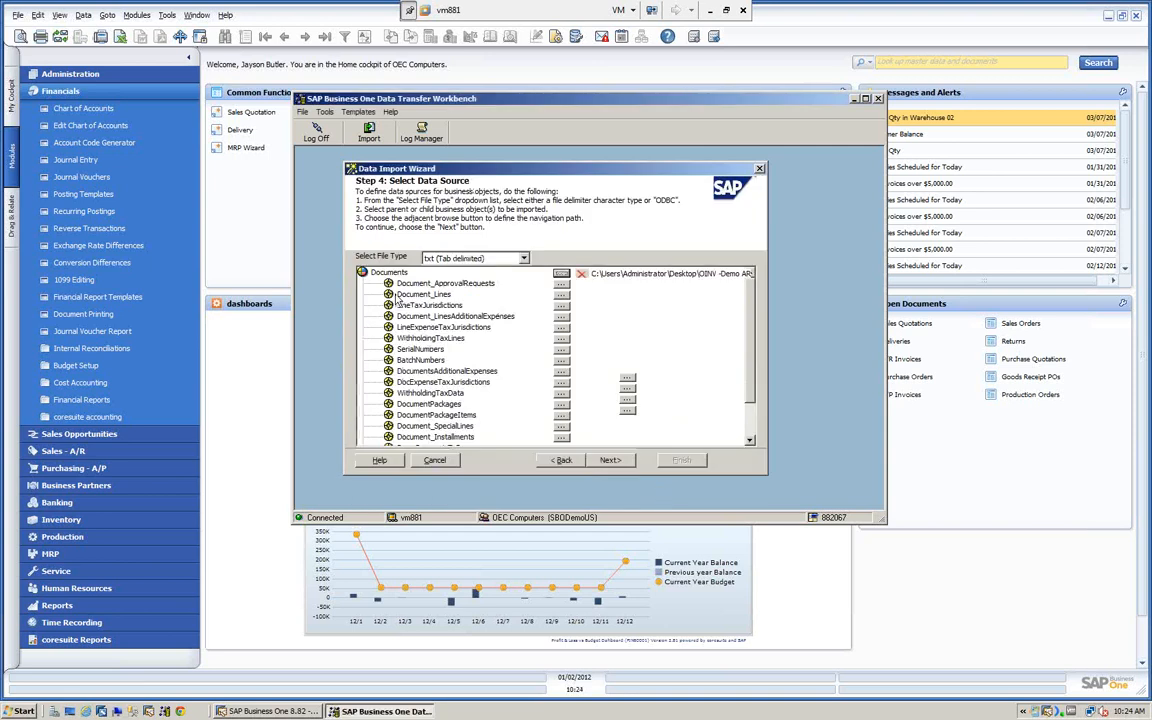
# - Assign INV1 - Demo AR Document_Lines.txt from the desktop as the Document_Lines source file
pyautogui.click(561, 296)
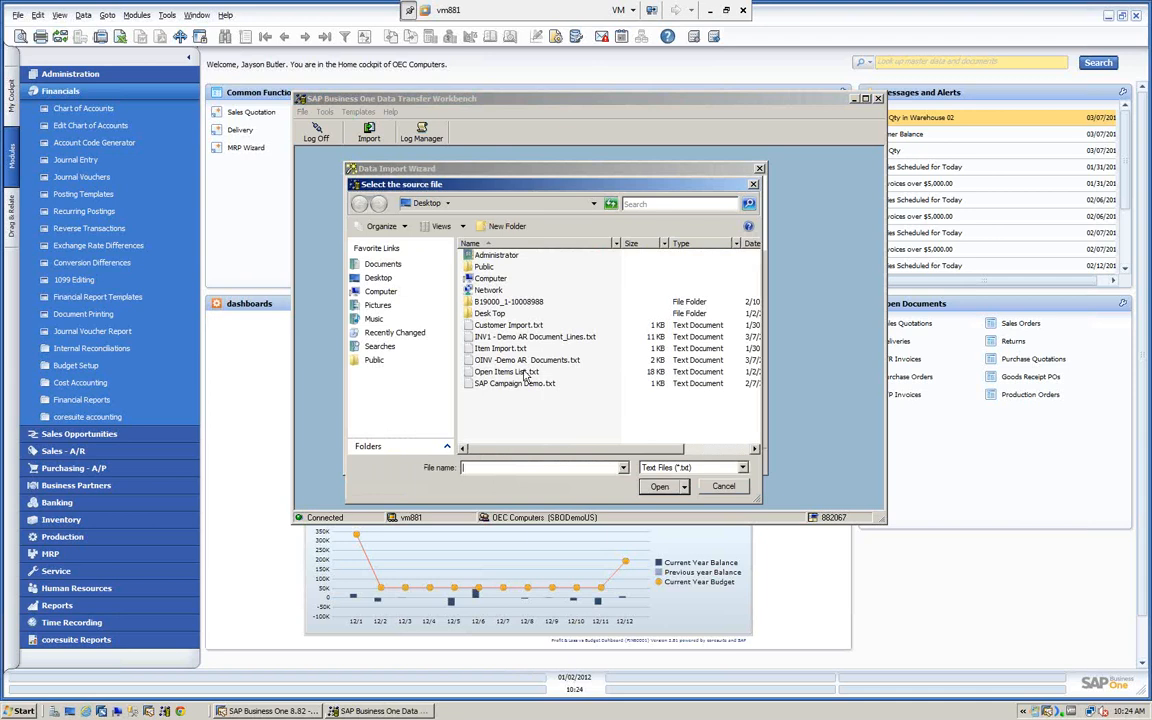
pyautogui.click(520, 337)
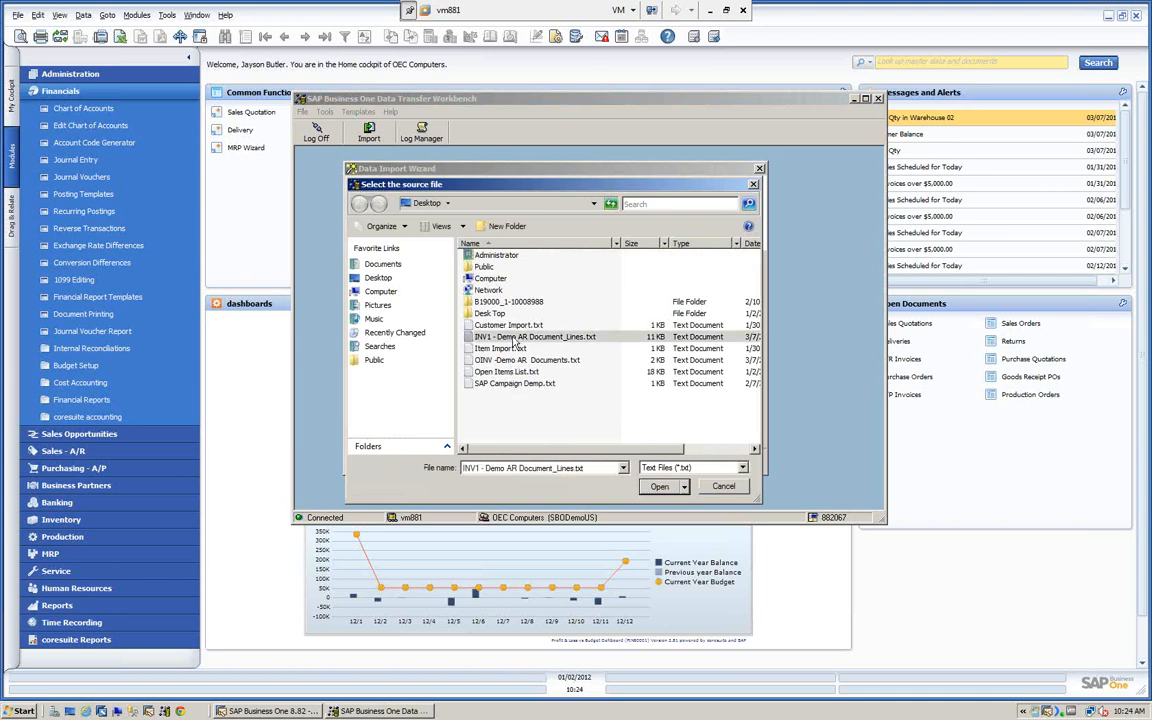
pyautogui.click(659, 486)
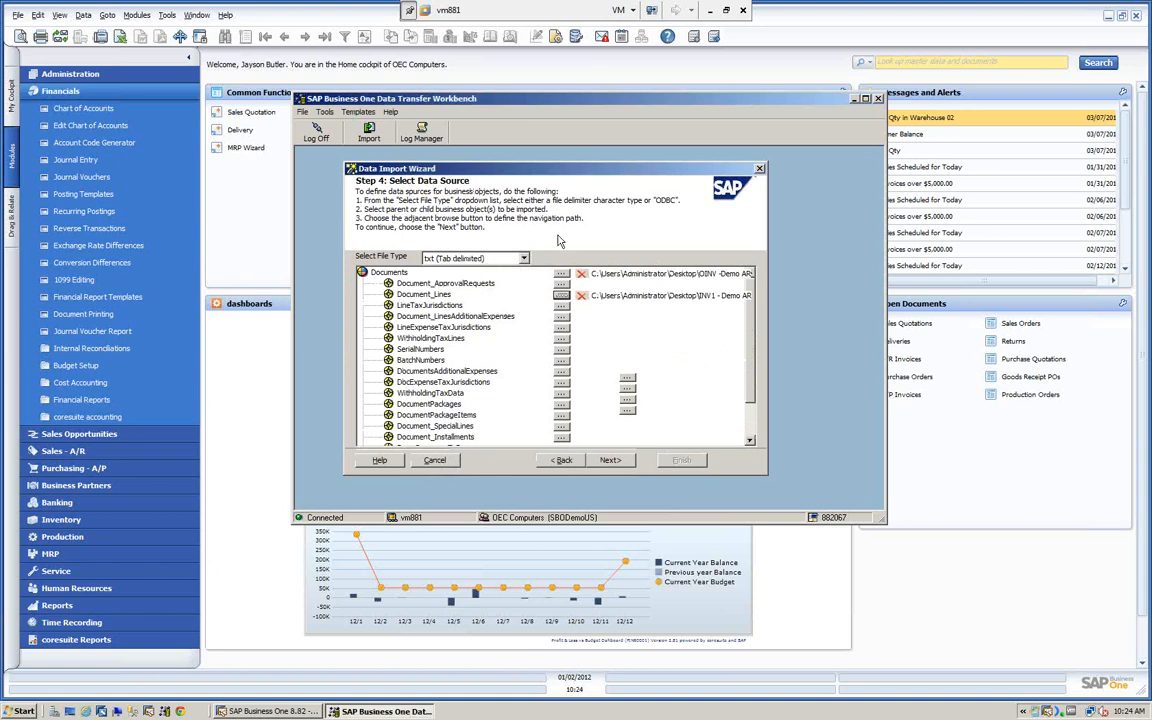
# - Continue the import wizard to the Map Object Fields step and shift the wizard window slightly within the workbench
pyautogui.click(609, 460)
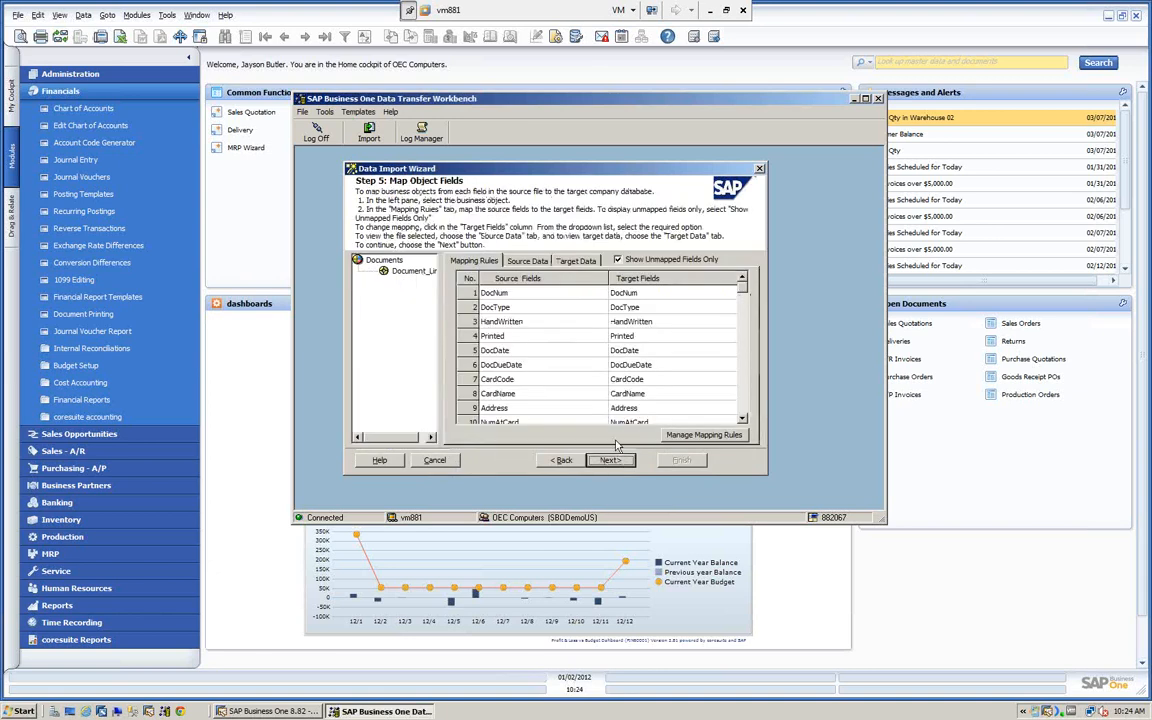
pyautogui.moveTo(452, 165); pyautogui.dragTo(428, 160)
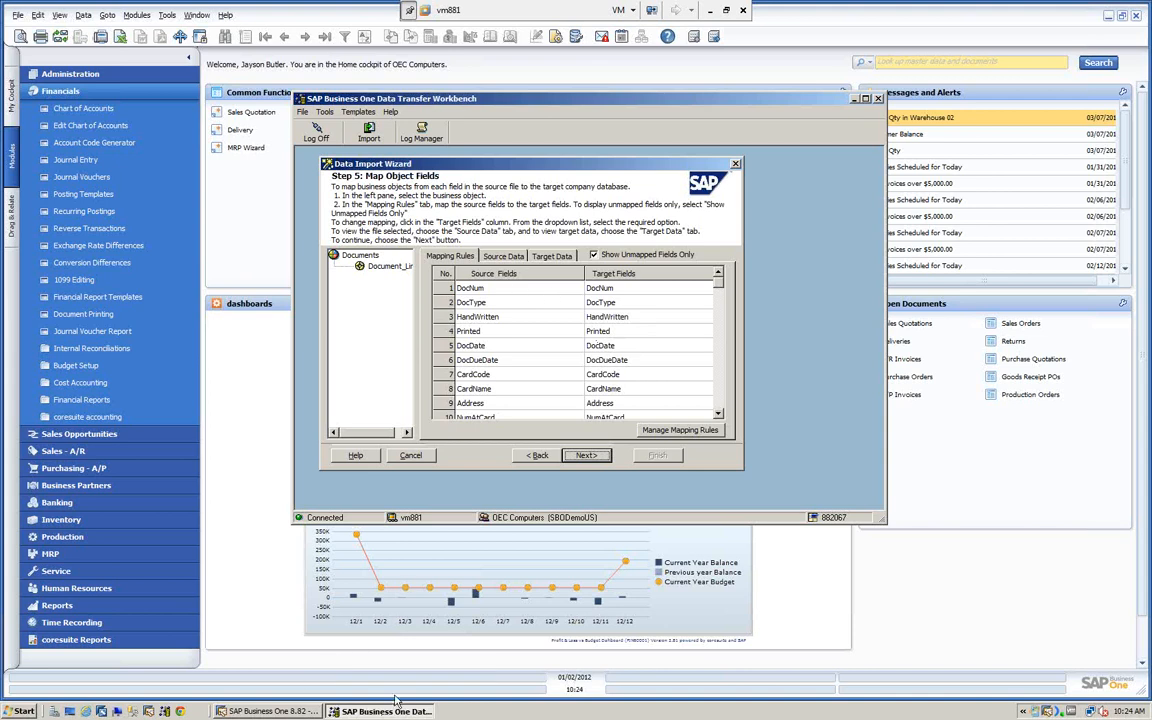
# - Switch to Windows Explorer and open the AR Invoice folder under Sales in the Data Transfer Workbench's Data Migration templates
pyautogui.click(22, 711)
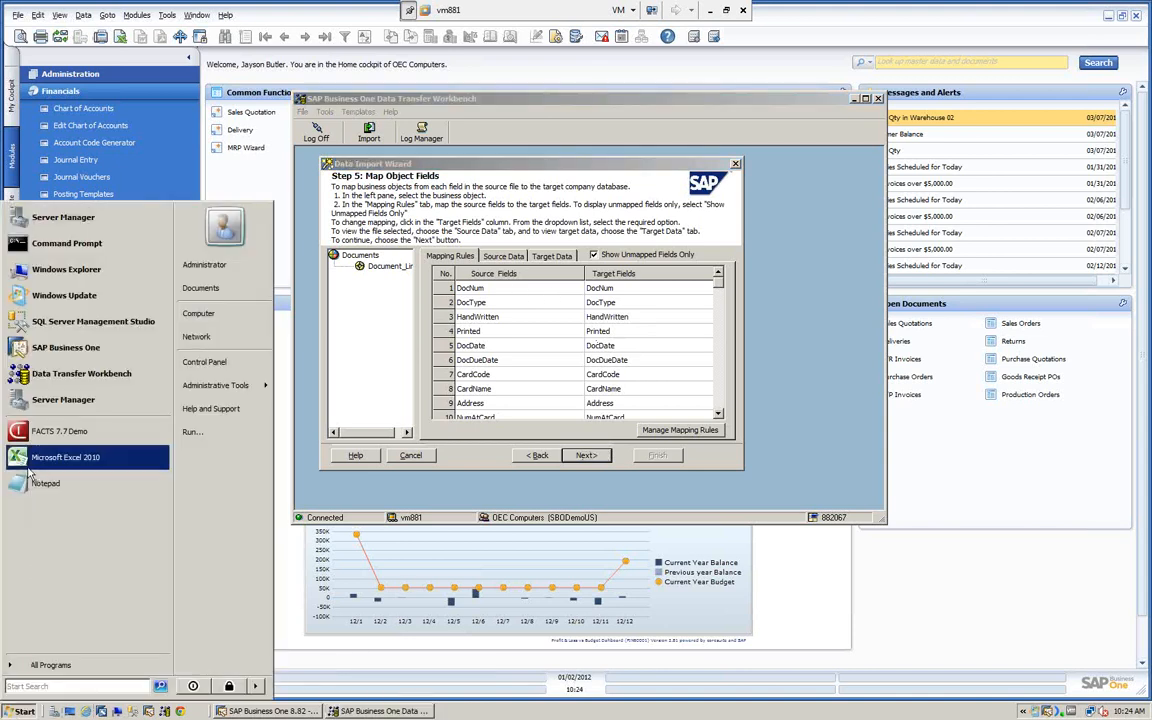
pyautogui.click(45, 664)
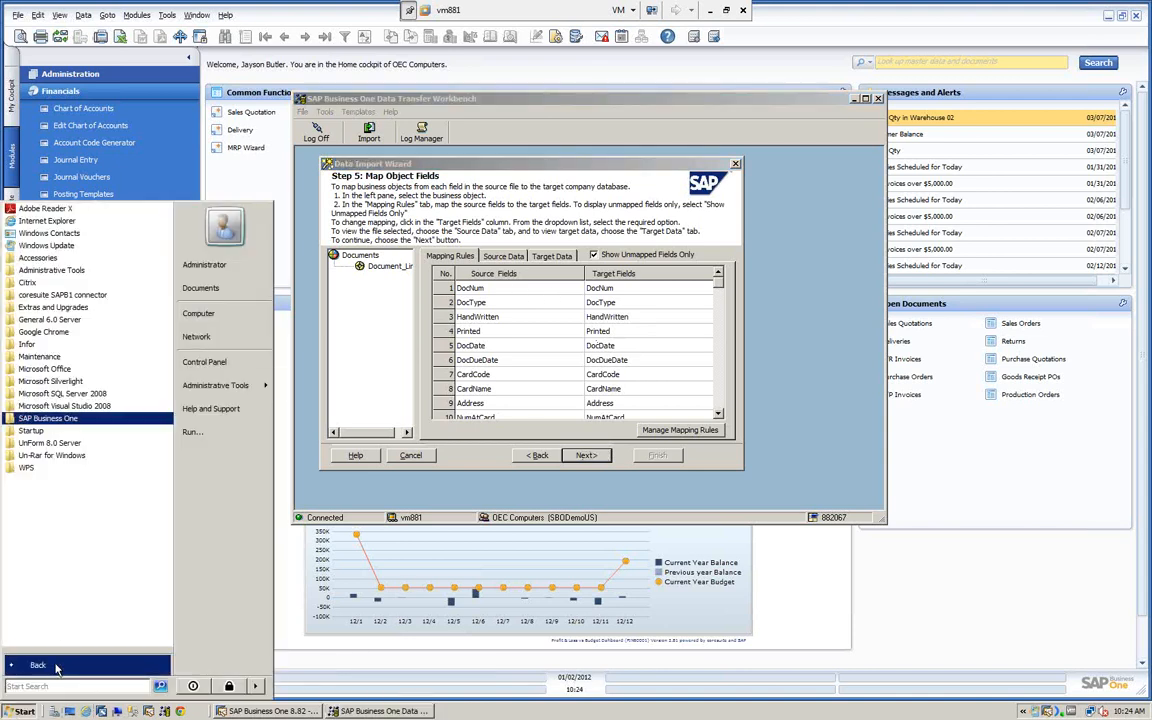
pyautogui.click(45, 420)
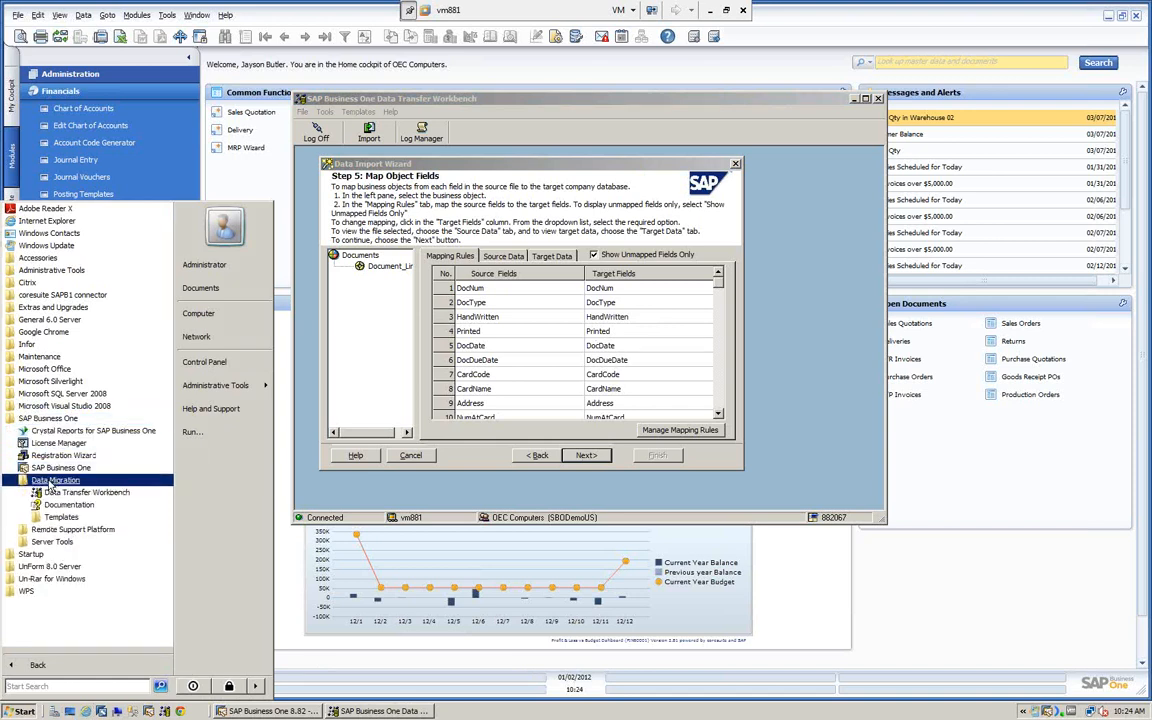
pyautogui.click(55, 482)
pyautogui.click(60, 518)
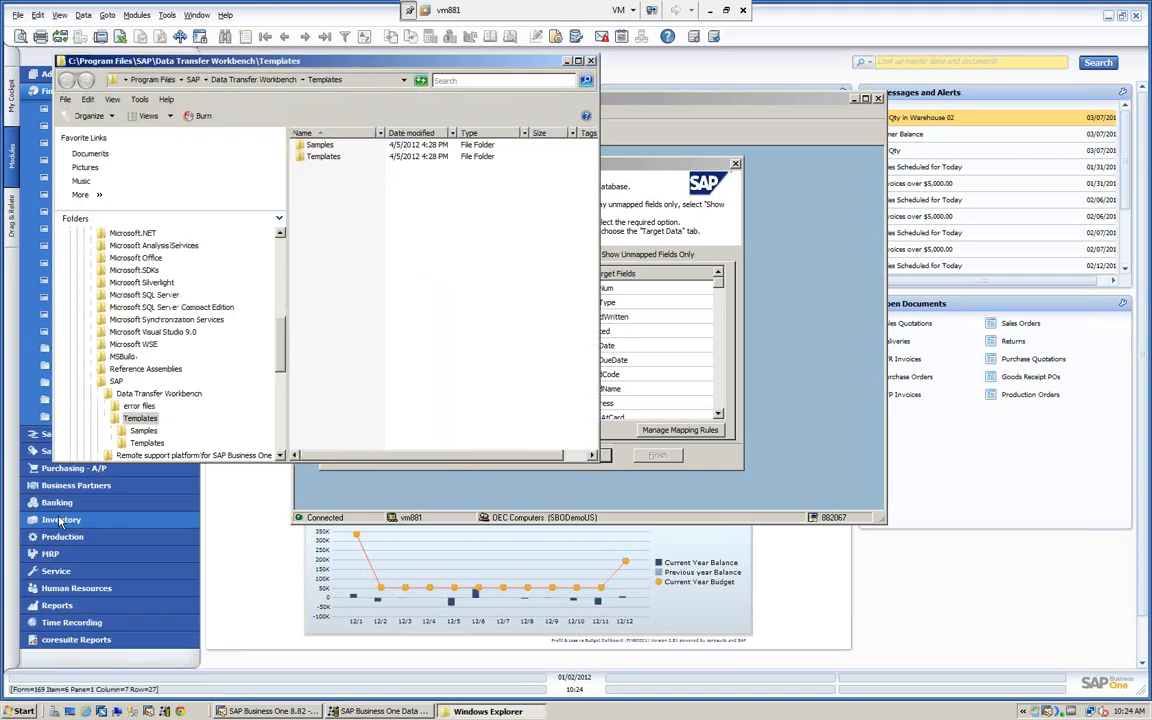
pyautogui.doubleClick(318, 157)
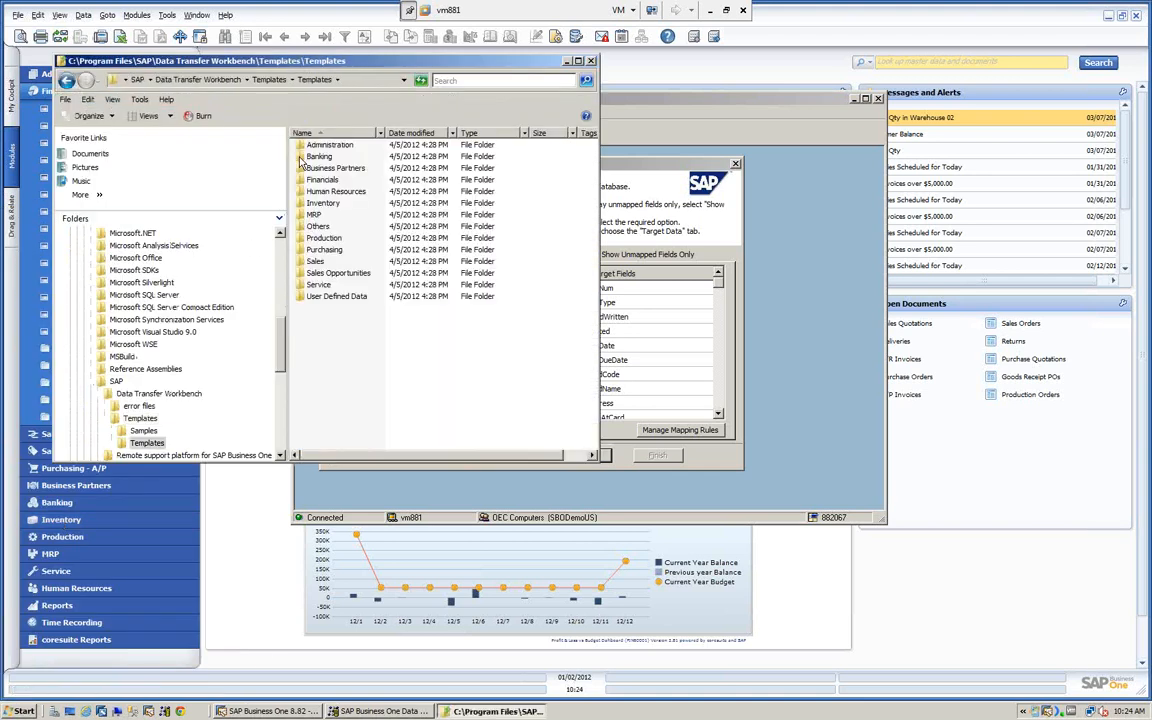
pyautogui.doubleClick(303, 262)
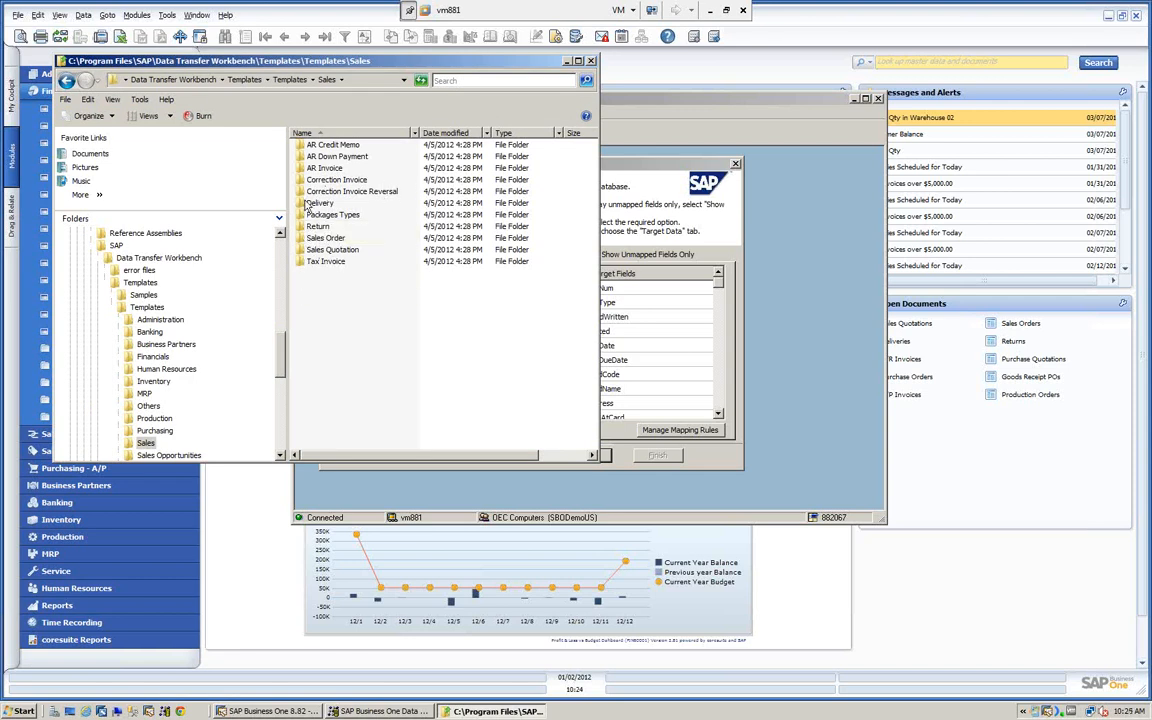
pyautogui.doubleClick(301, 168)
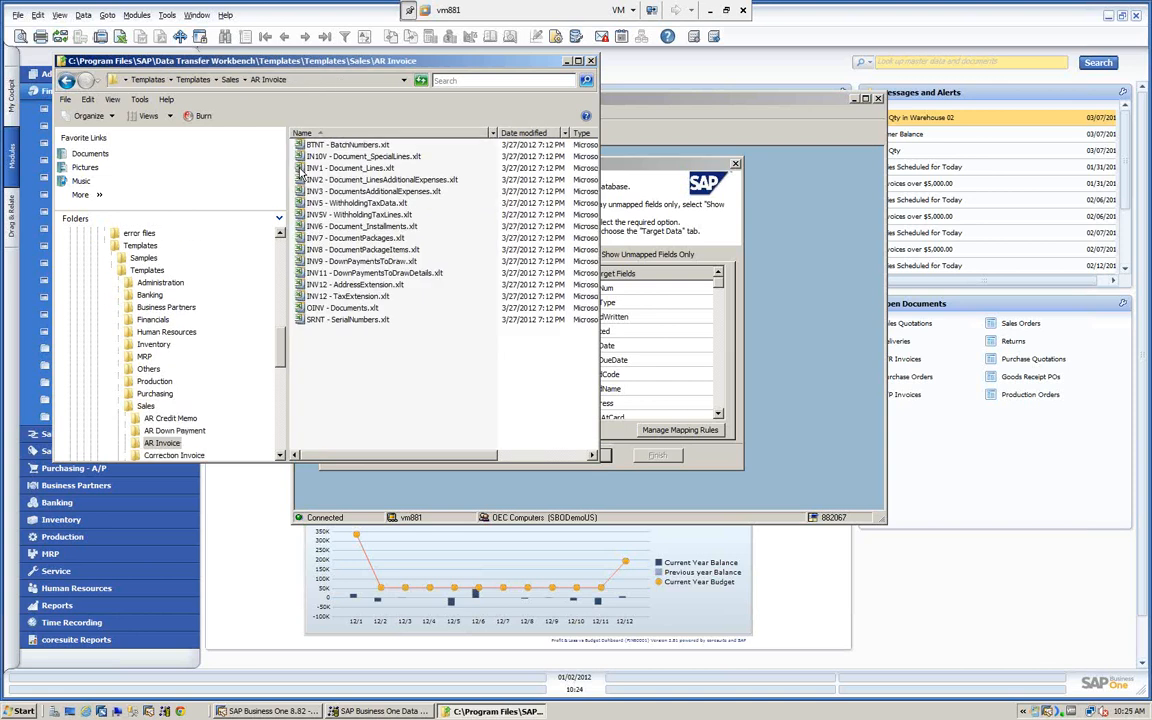
# - Open the OINV - Documents.xlt template in Excel, read the DocNum header's comment, and return to the Data Transfer Workbench wizard
pyautogui.doubleClick(299, 308)
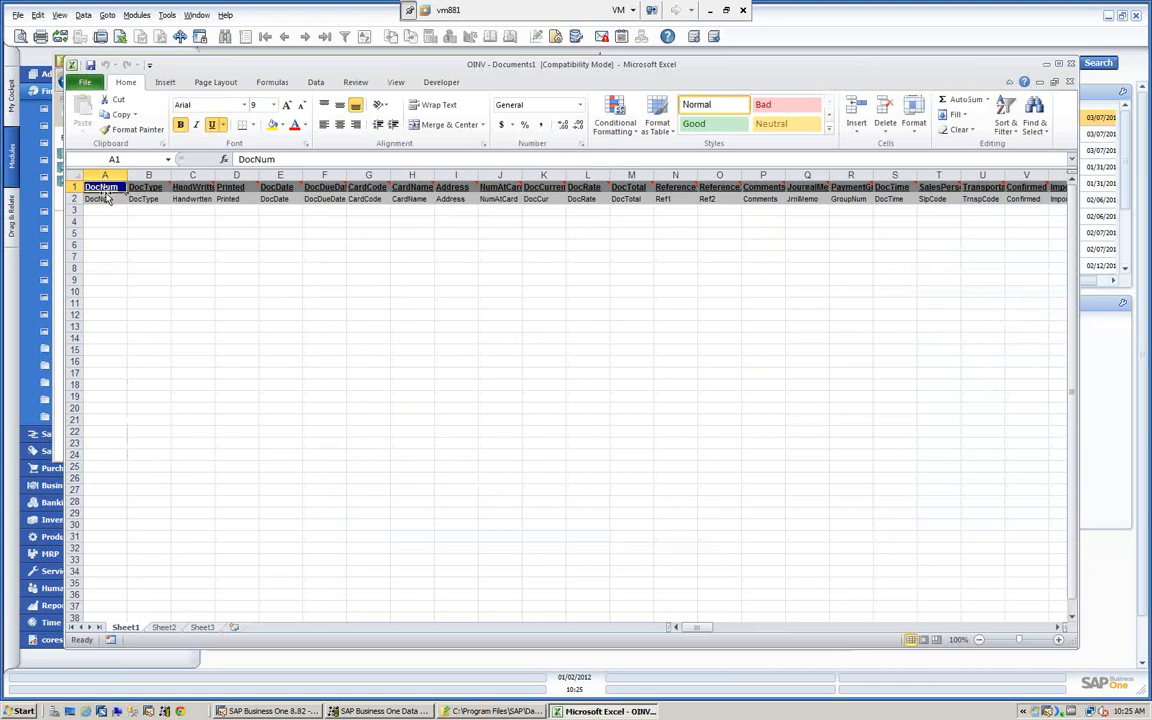
pyautogui.moveTo(104, 188)
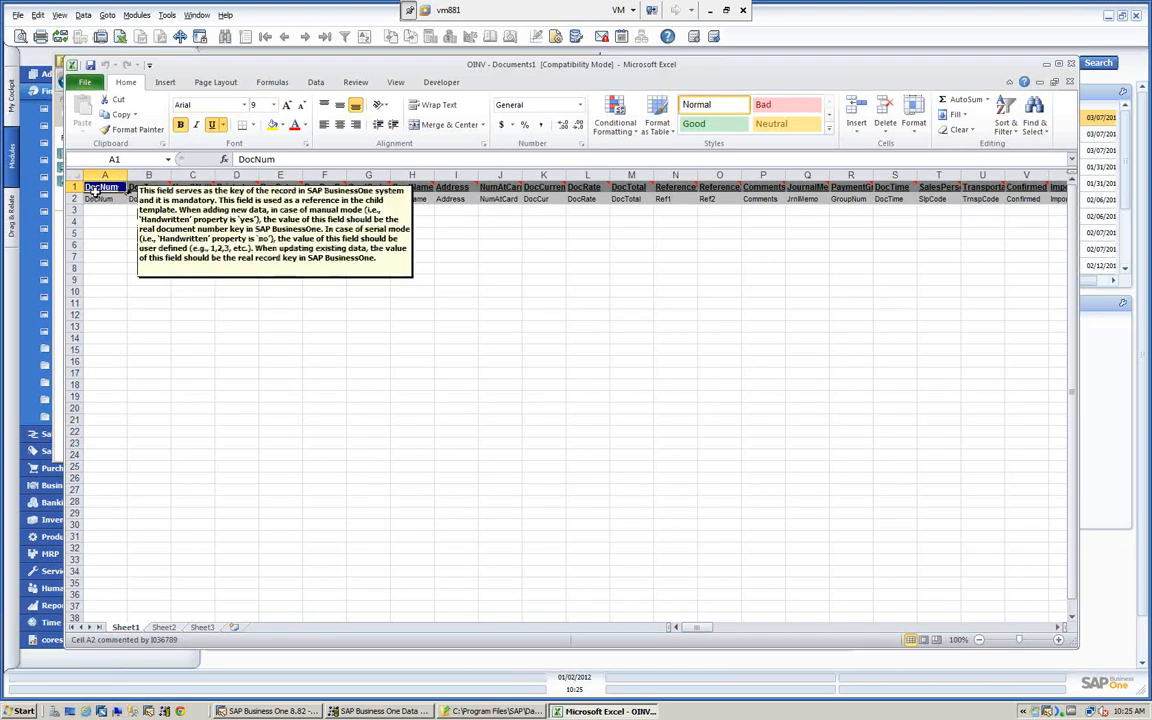
pyautogui.moveTo(110, 200)
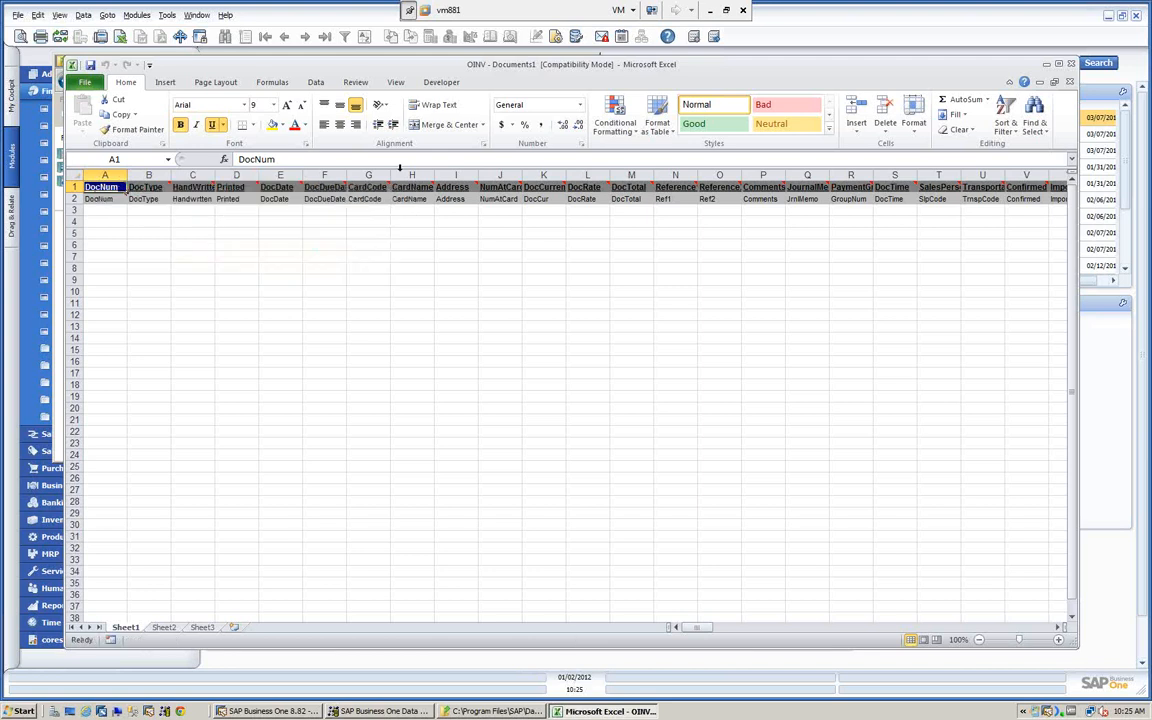
pyautogui.click(1044, 65)
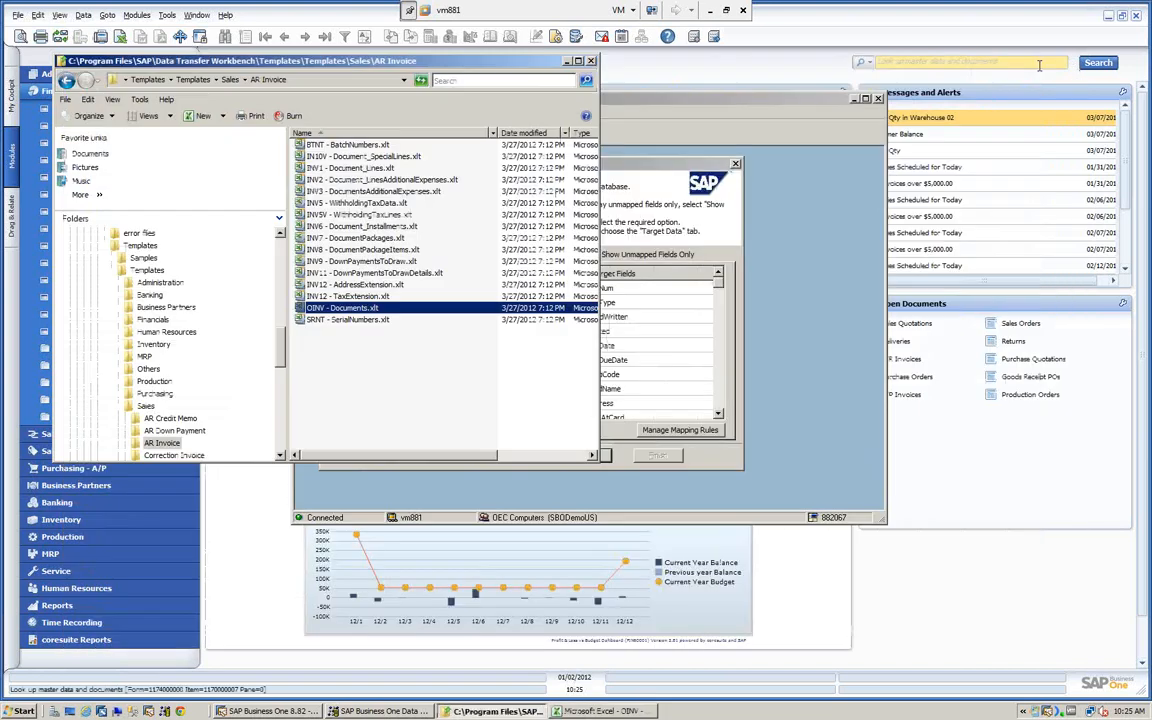
pyautogui.click(567, 62)
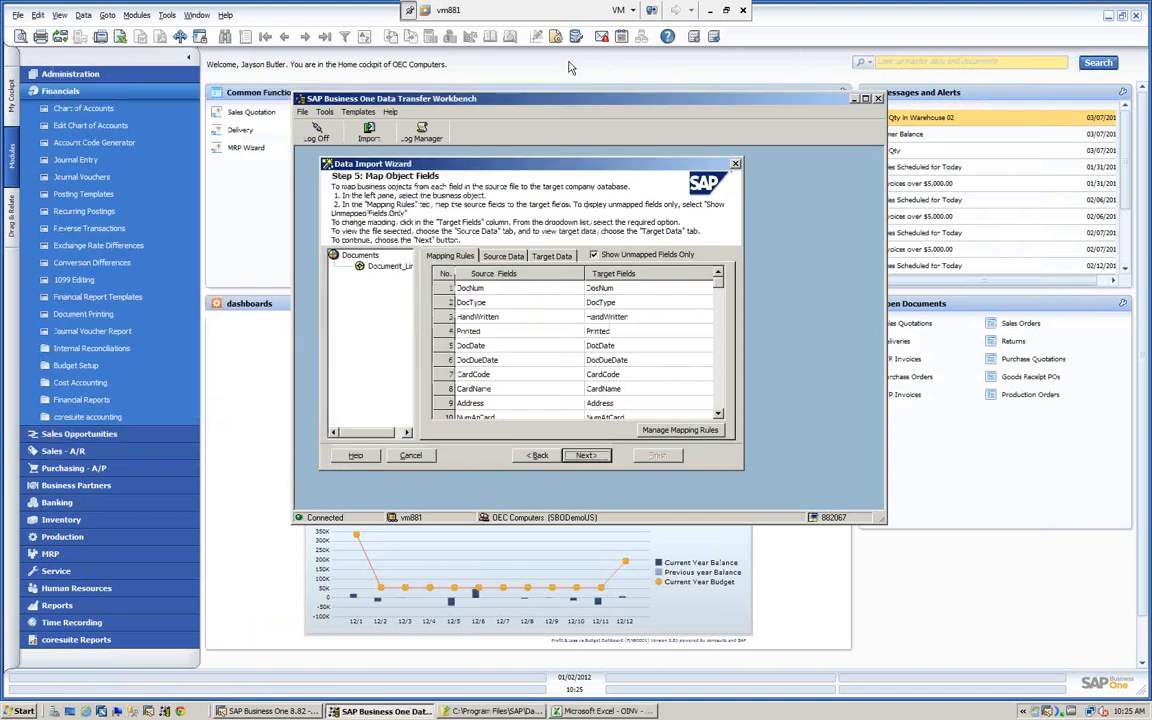
# - Try to pick a target field for the DocNum source field, searching the available fields that begin with D
pyautogui.click(638, 289)
pyautogui.click(645, 289)
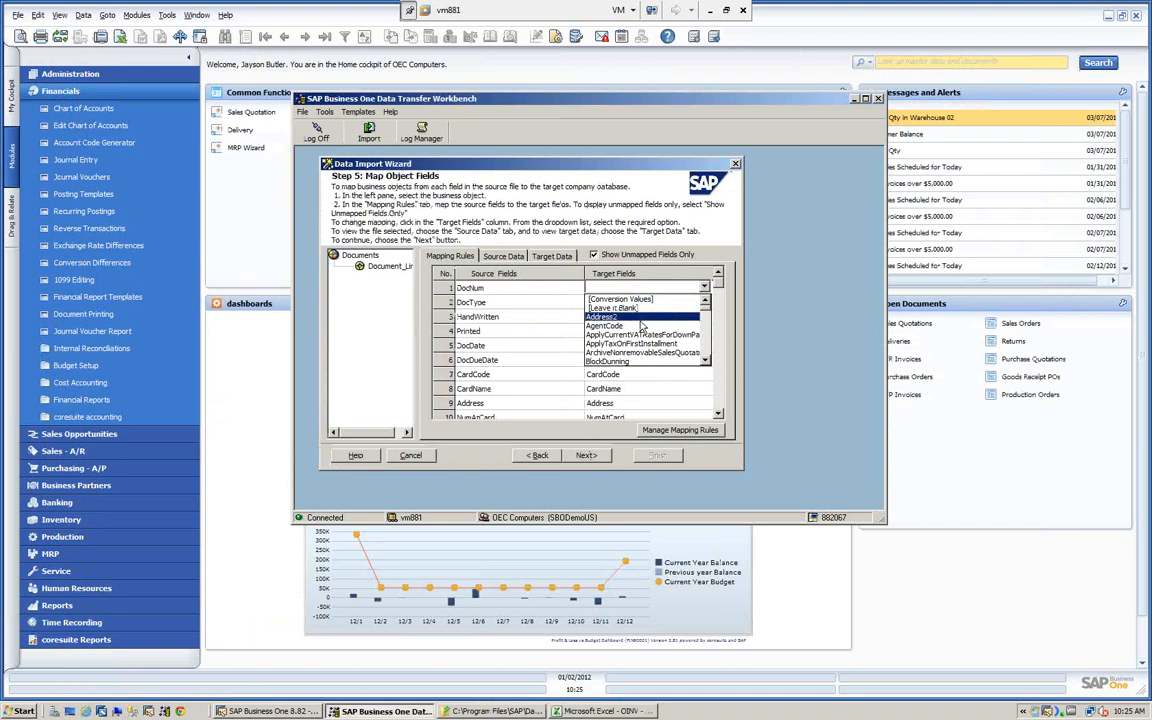
pyautogui.press('d')
pyautogui.click(706, 361)
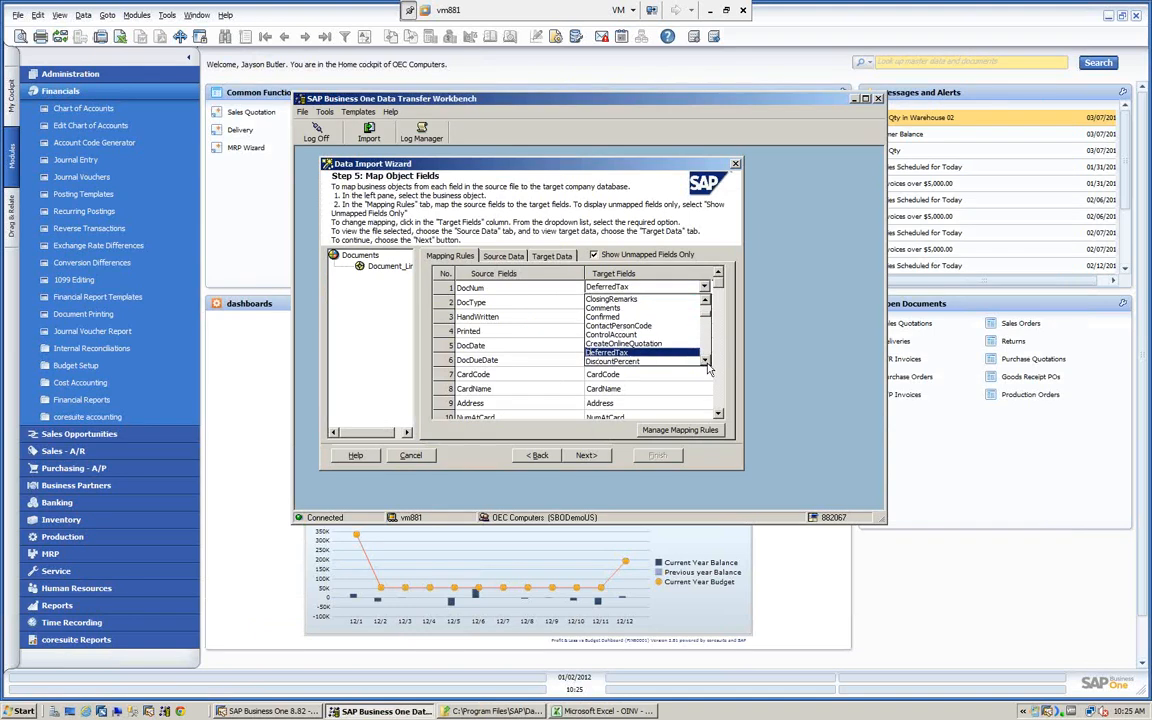
pyautogui.click(706, 362)
pyautogui.click(706, 362)
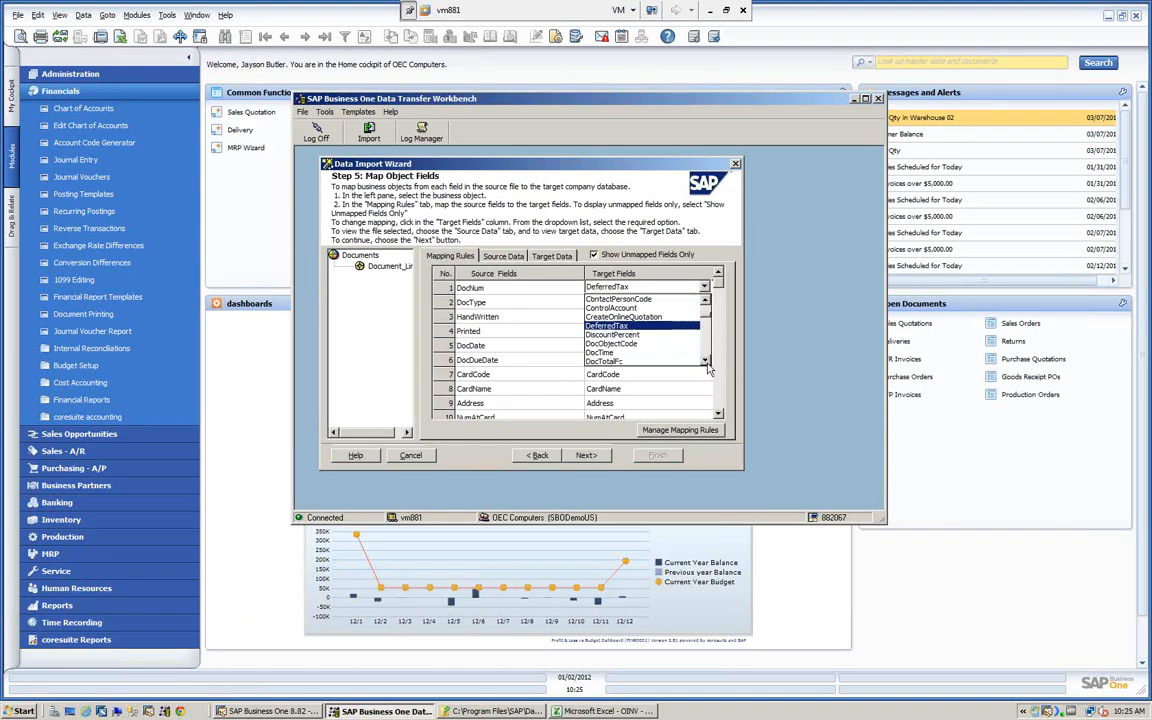
pyautogui.click(706, 362)
pyautogui.click(706, 362)
pyautogui.click(706, 362)
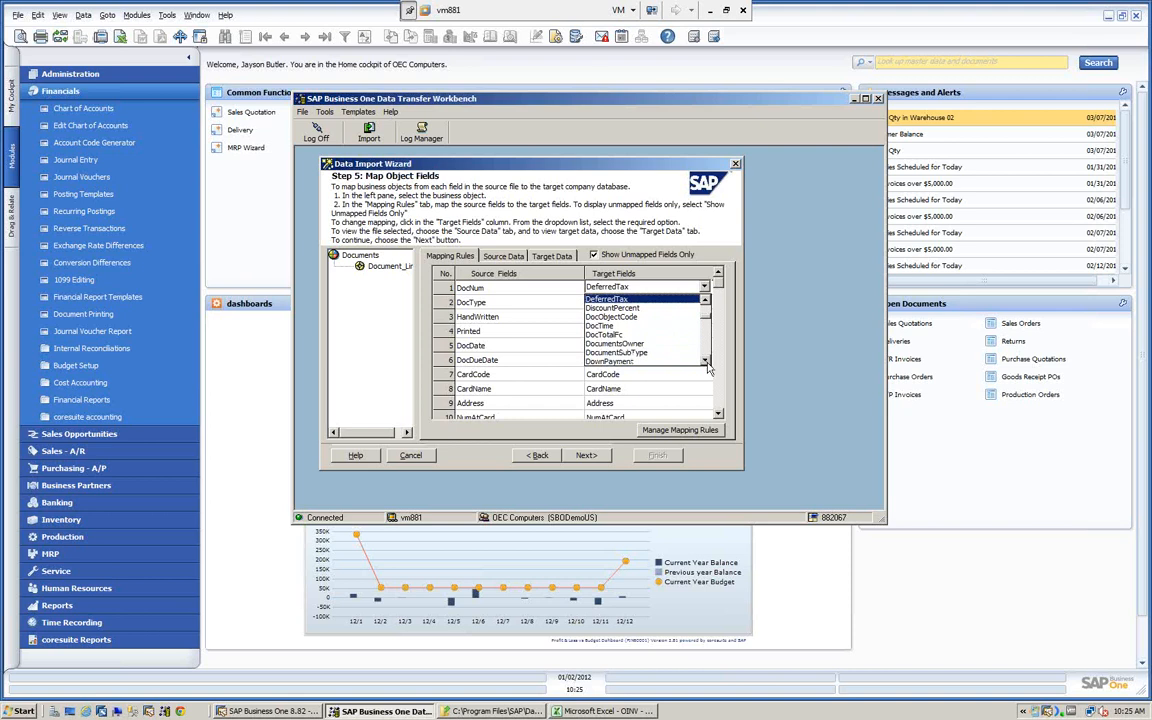
pyautogui.click(706, 362)
pyautogui.click(706, 362)
pyautogui.click(706, 362)
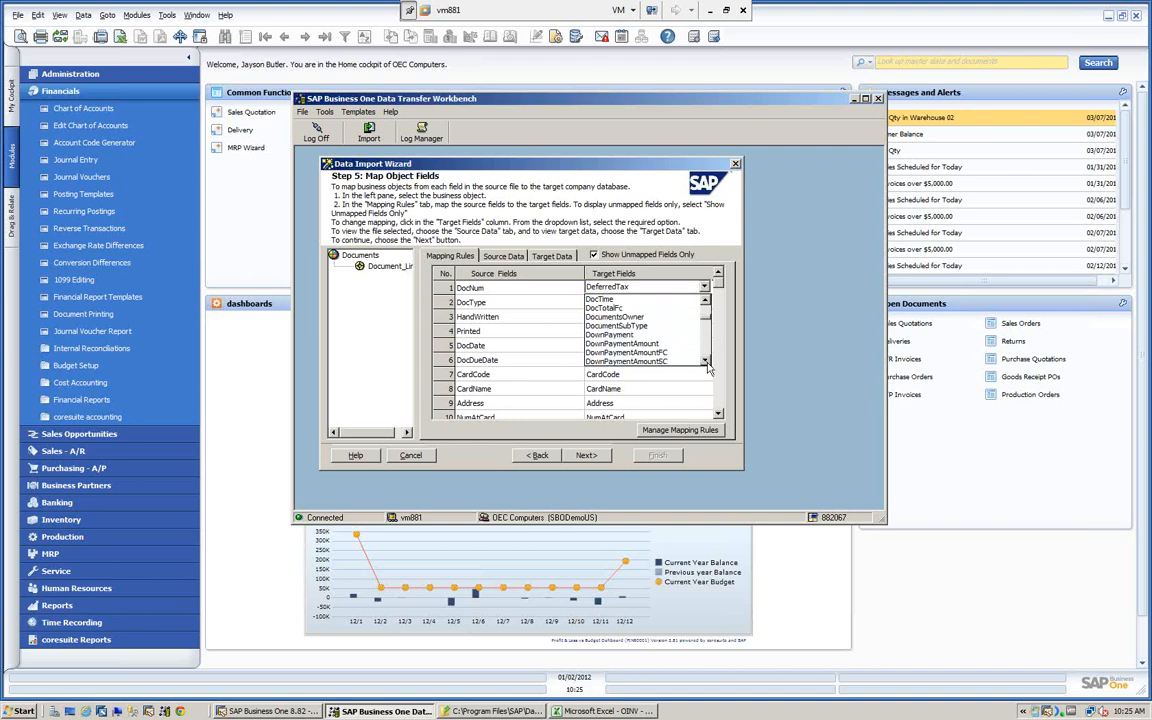
pyautogui.click(505, 291)
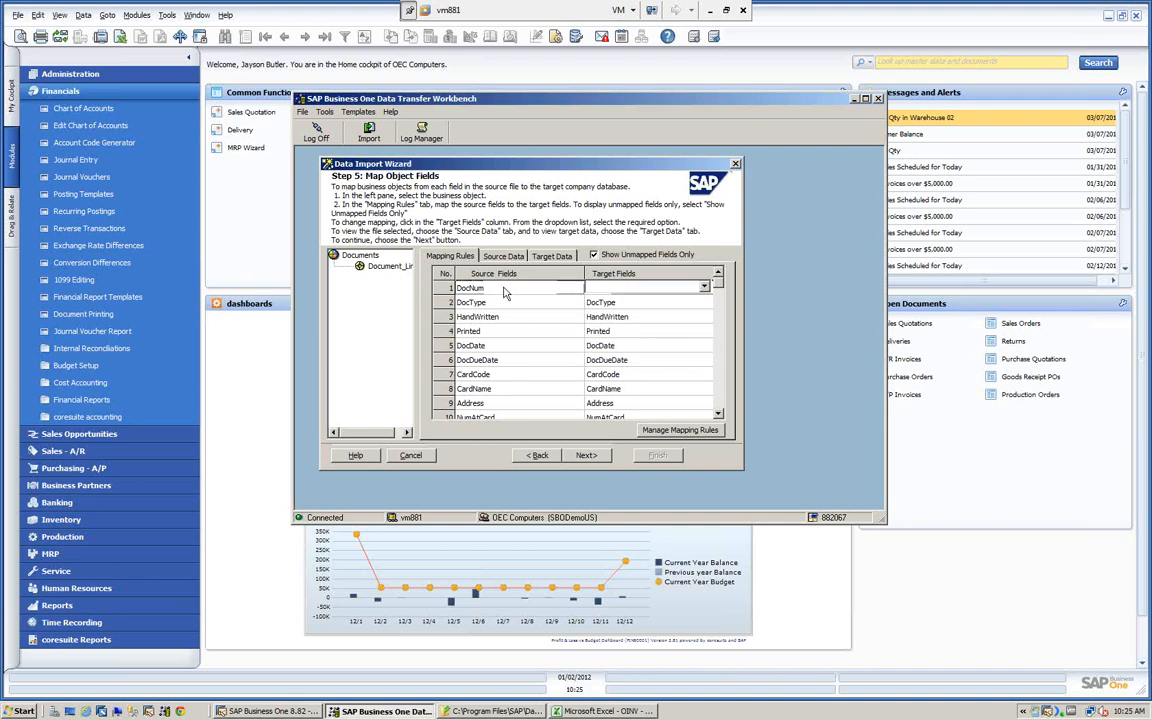
# - Reset the DocNum mapping by going back to the data source step and returning to Map Object Fields
pyautogui.click(626, 289)
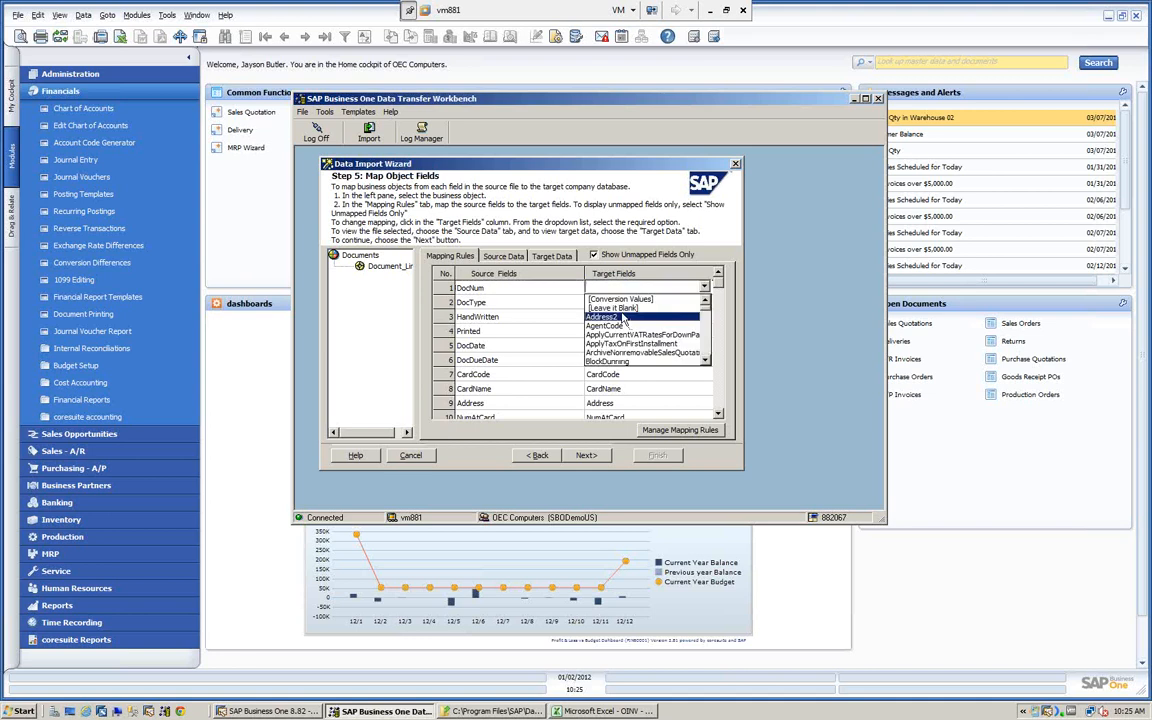
pyautogui.click(483, 300)
pyautogui.click(625, 303)
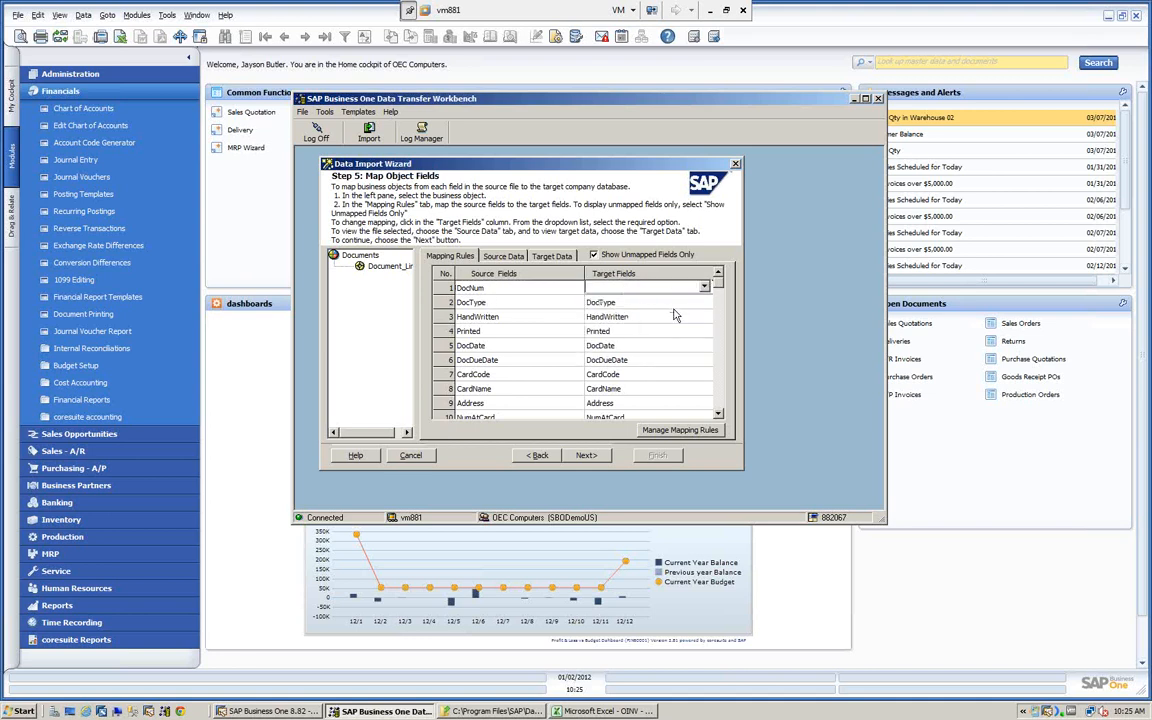
pyautogui.click(538, 456)
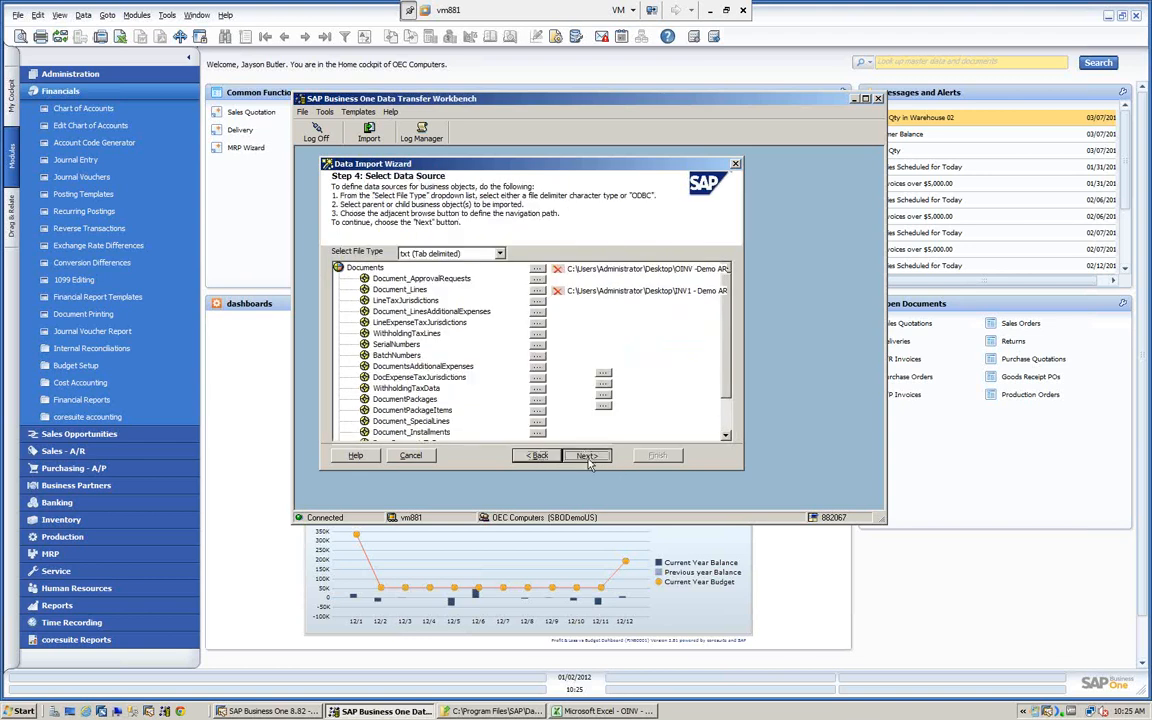
pyautogui.click(587, 456)
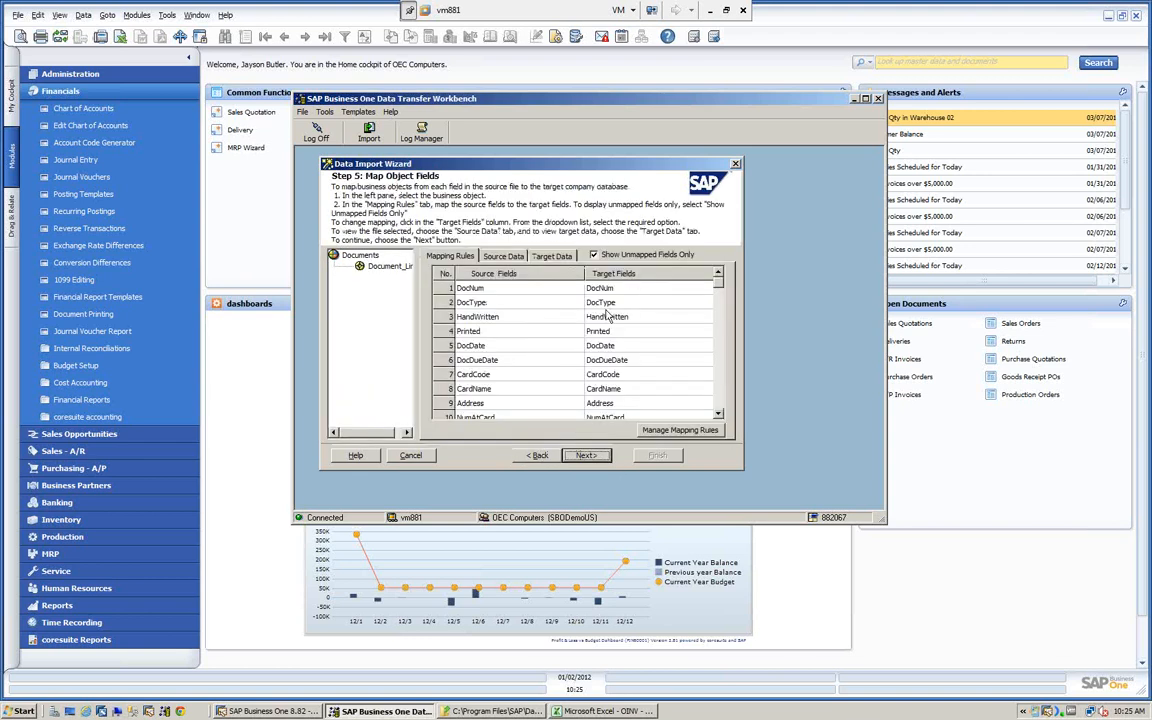
# - Review the source data of Documents and Document_Lines, including the document number, dates, customer code and parent key columns
pyautogui.click(518, 257)
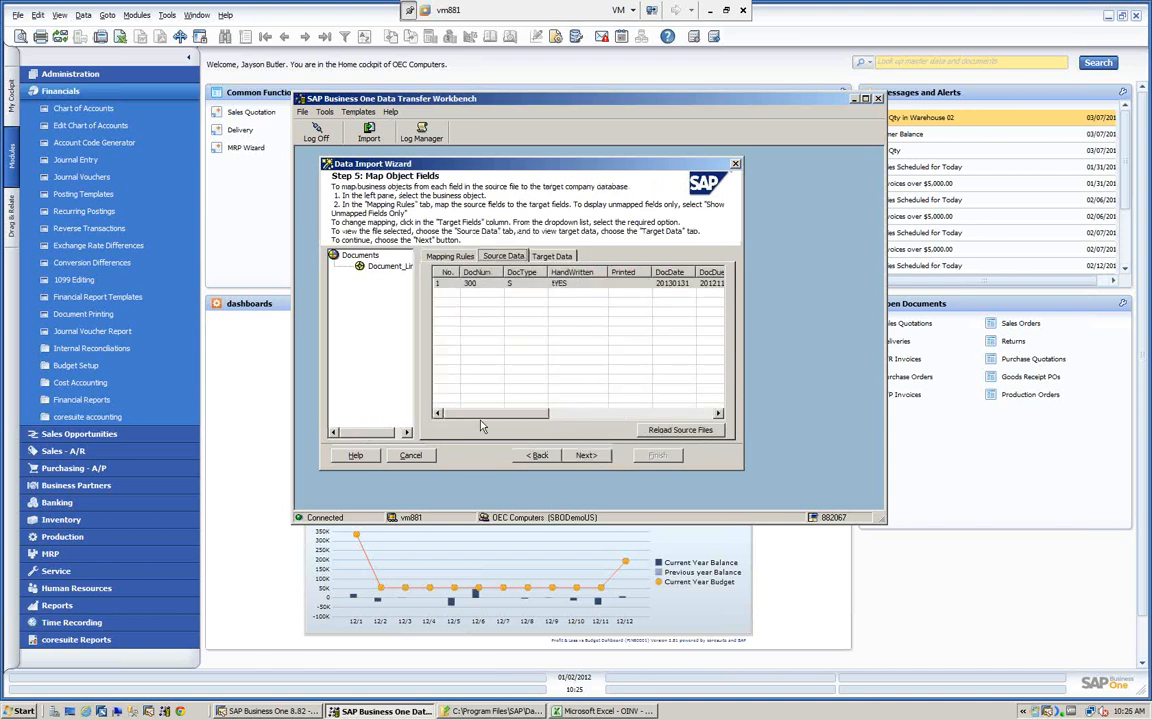
pyautogui.click(381, 268)
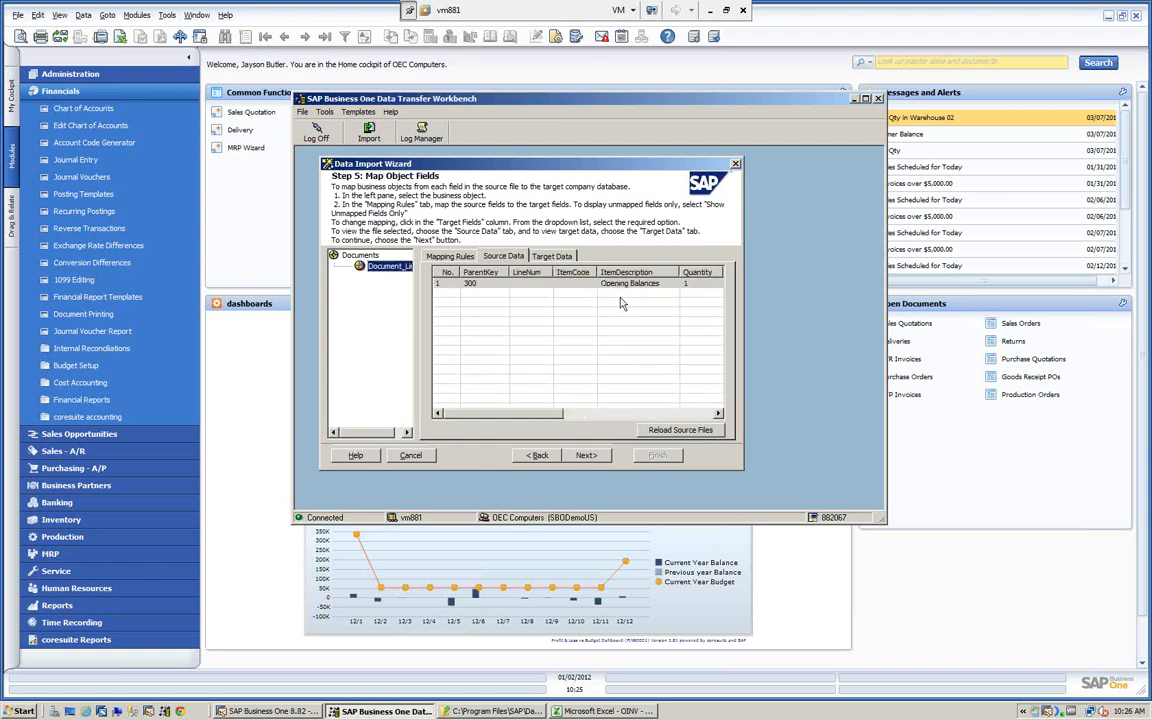
pyautogui.click(365, 259)
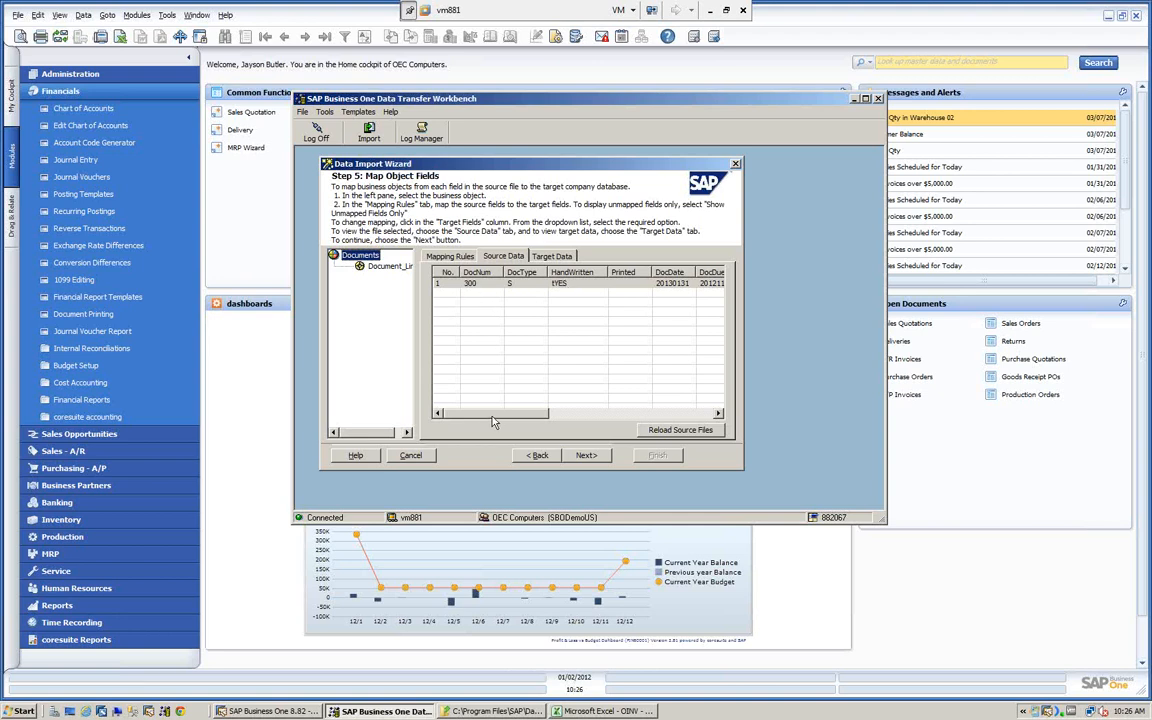
pyautogui.moveTo(492, 418); pyautogui.dragTo(534, 420)
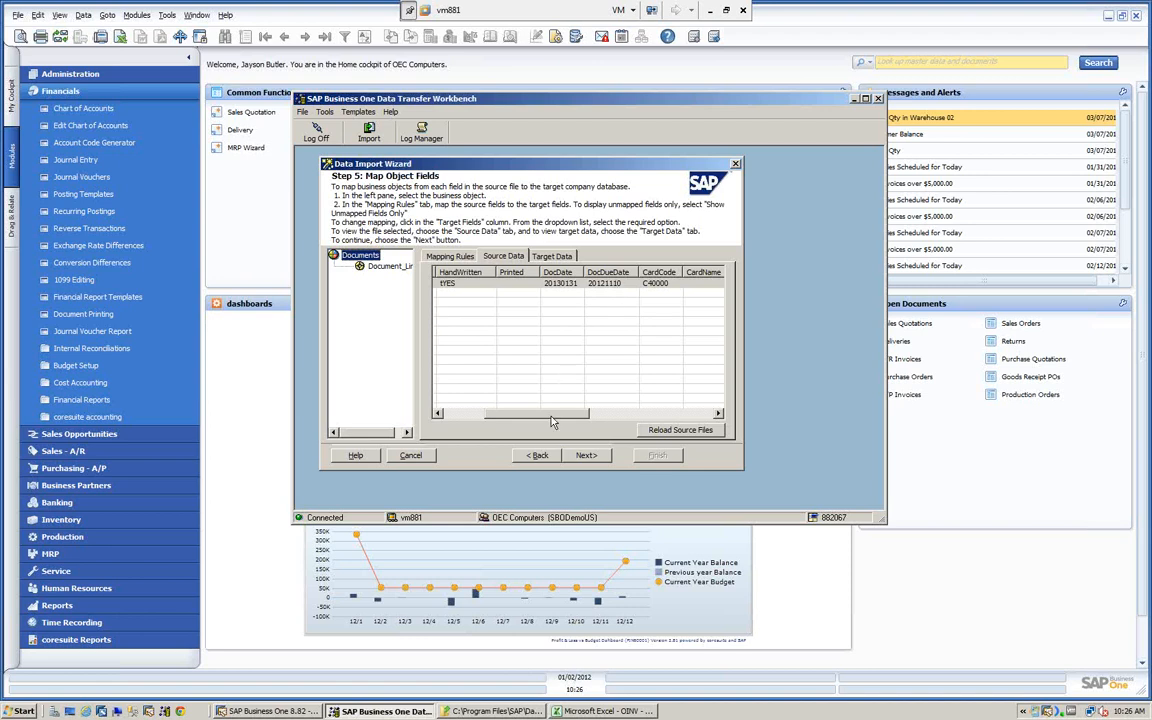
pyautogui.moveTo(553, 421); pyautogui.dragTo(684, 421)
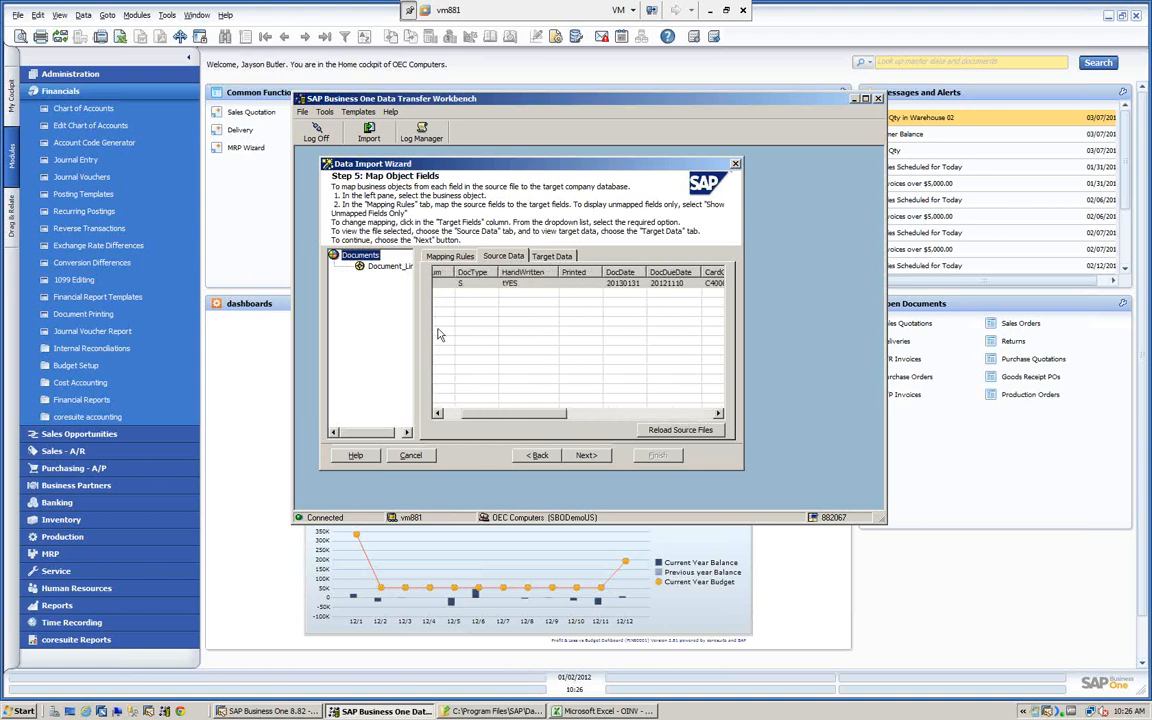
pyautogui.click(389, 267)
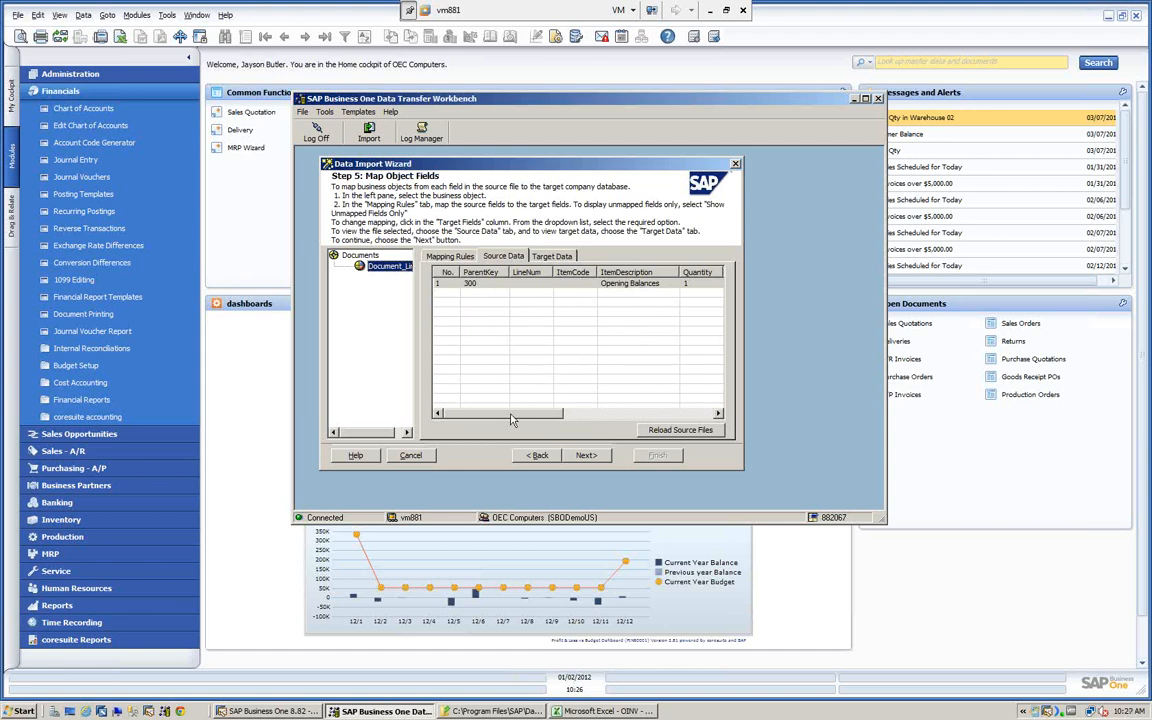
pyautogui.moveTo(515, 412); pyautogui.dragTo(483, 400)
# - Examine the Object and Version entries under AdmInfo in the target data tree, then collapse AdmInfo
pyautogui.click(549, 257)
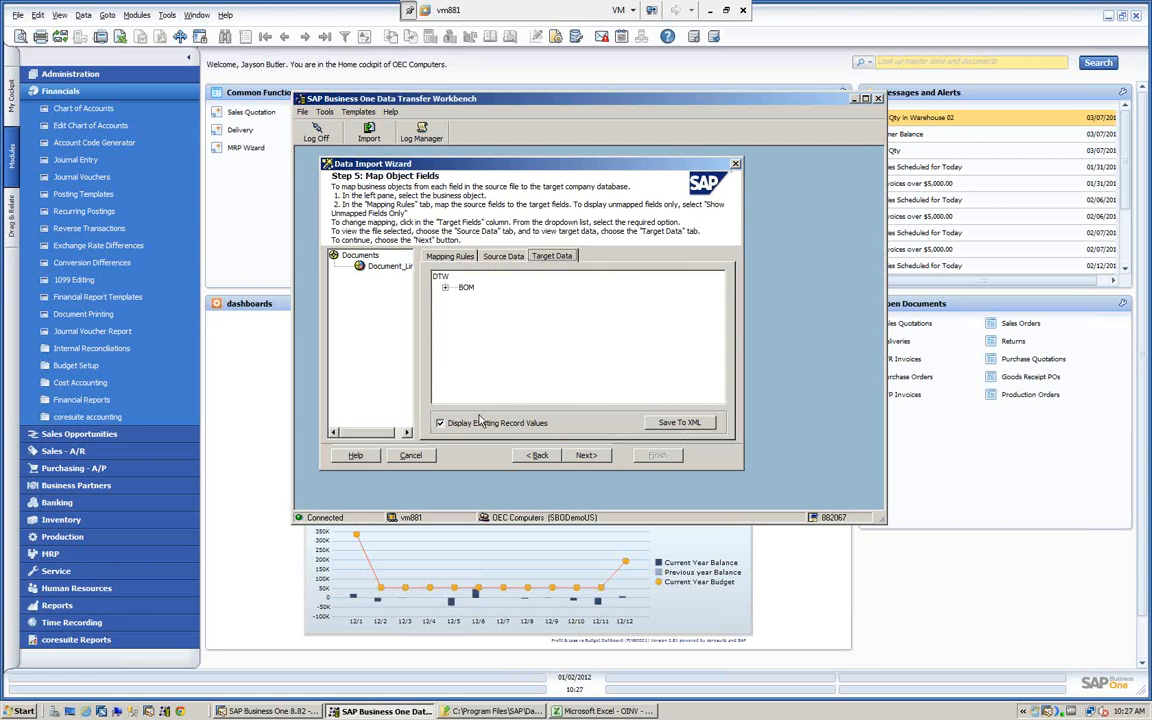
pyautogui.click(445, 288)
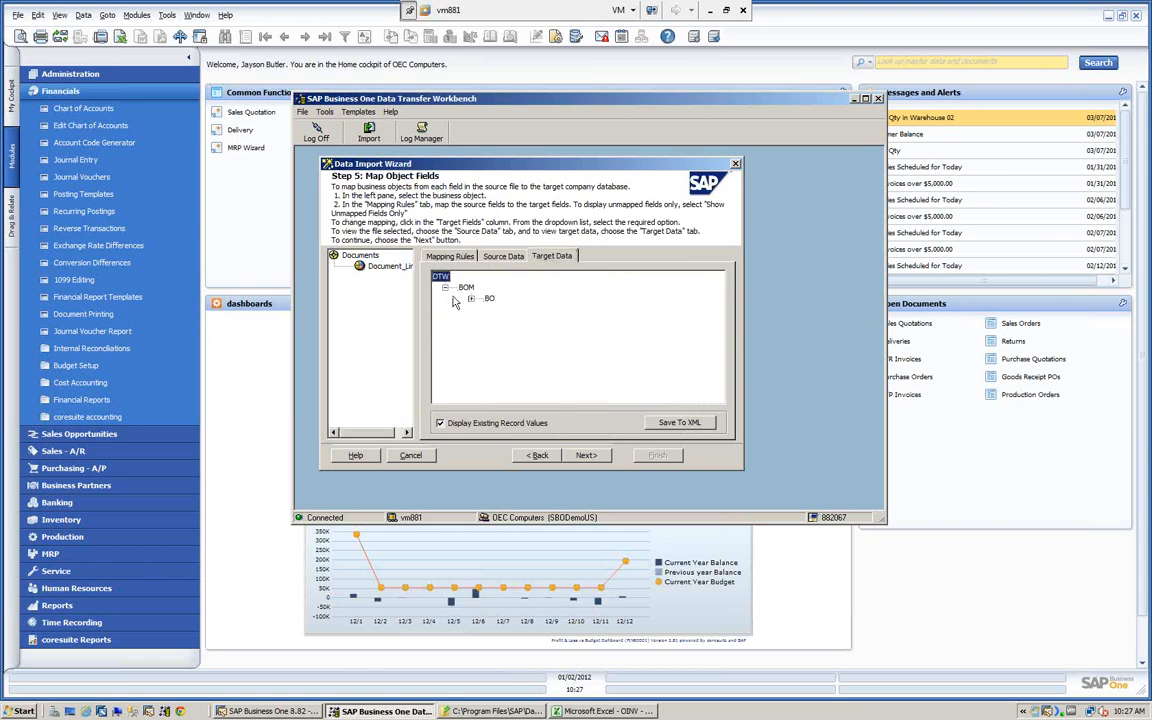
pyautogui.click(470, 298)
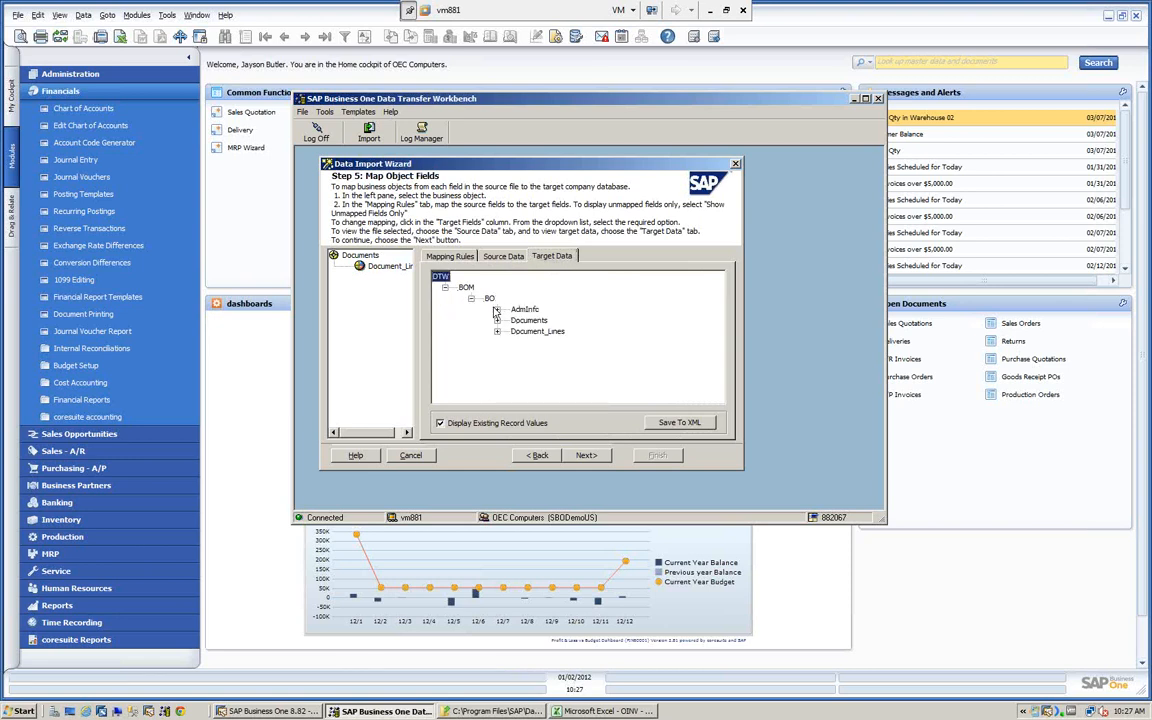
pyautogui.click(496, 311)
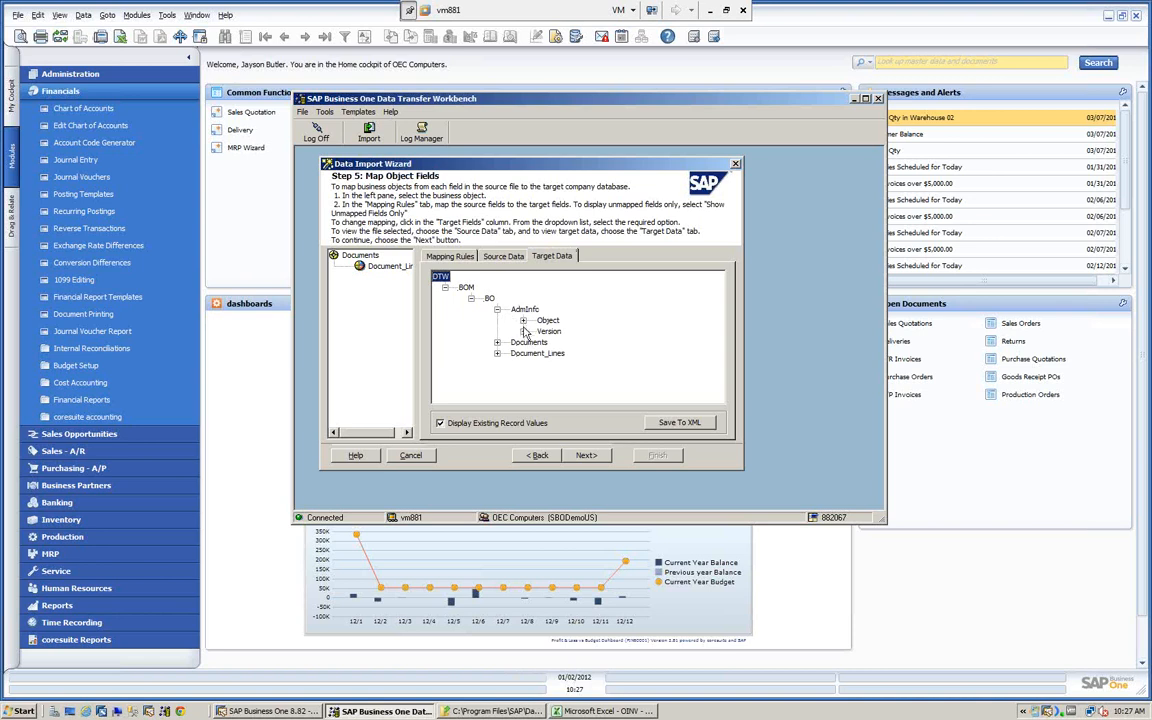
pyautogui.click(523, 321)
pyautogui.click(523, 342)
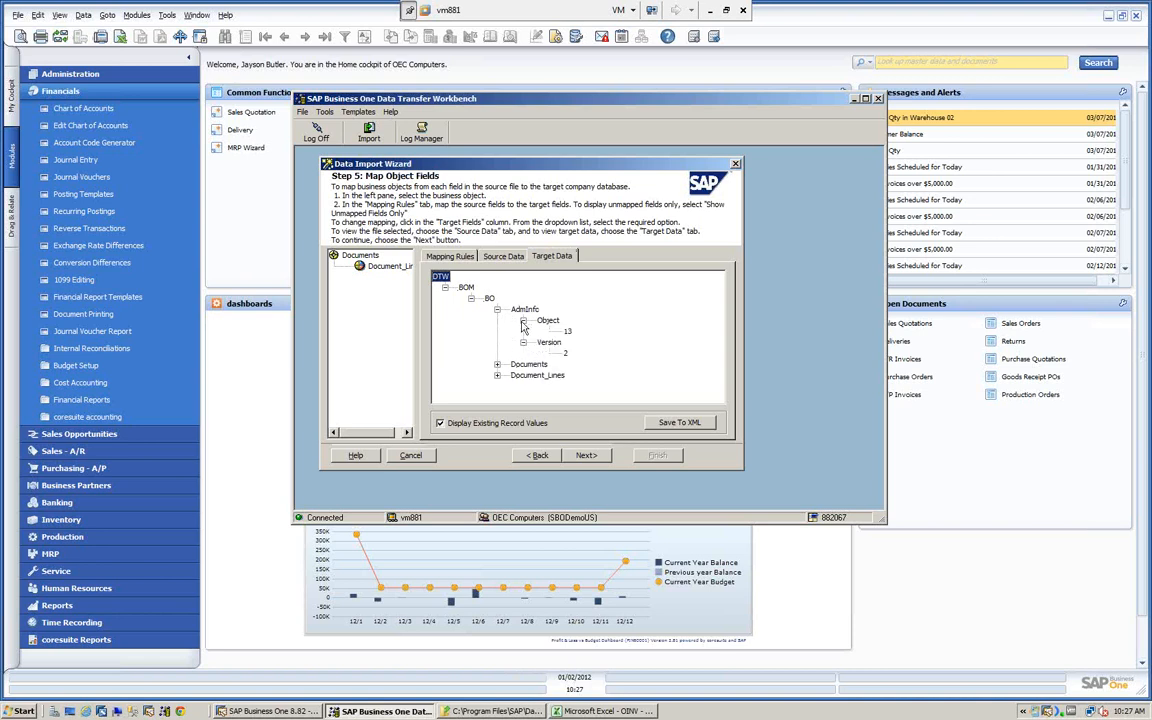
pyautogui.click(497, 311)
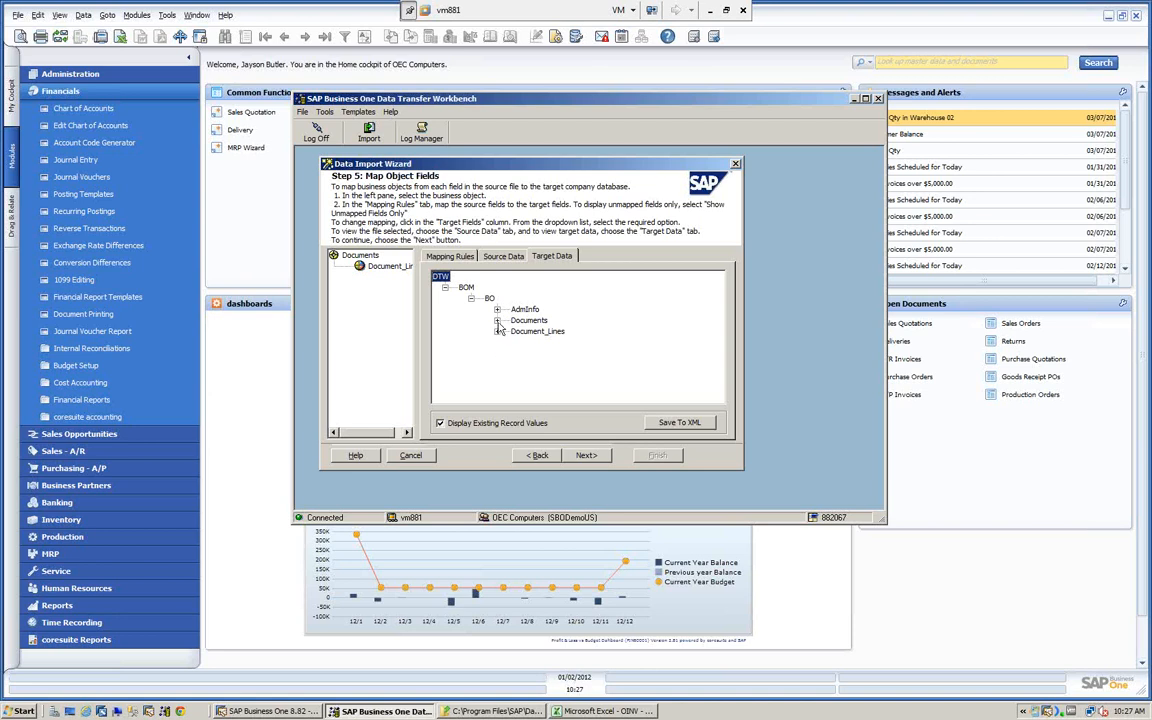
# - Expand the Documents row in the target data and examine the DocNum, DocType, HandWritten, DocDate and DocDueDate values
pyautogui.click(497, 320)
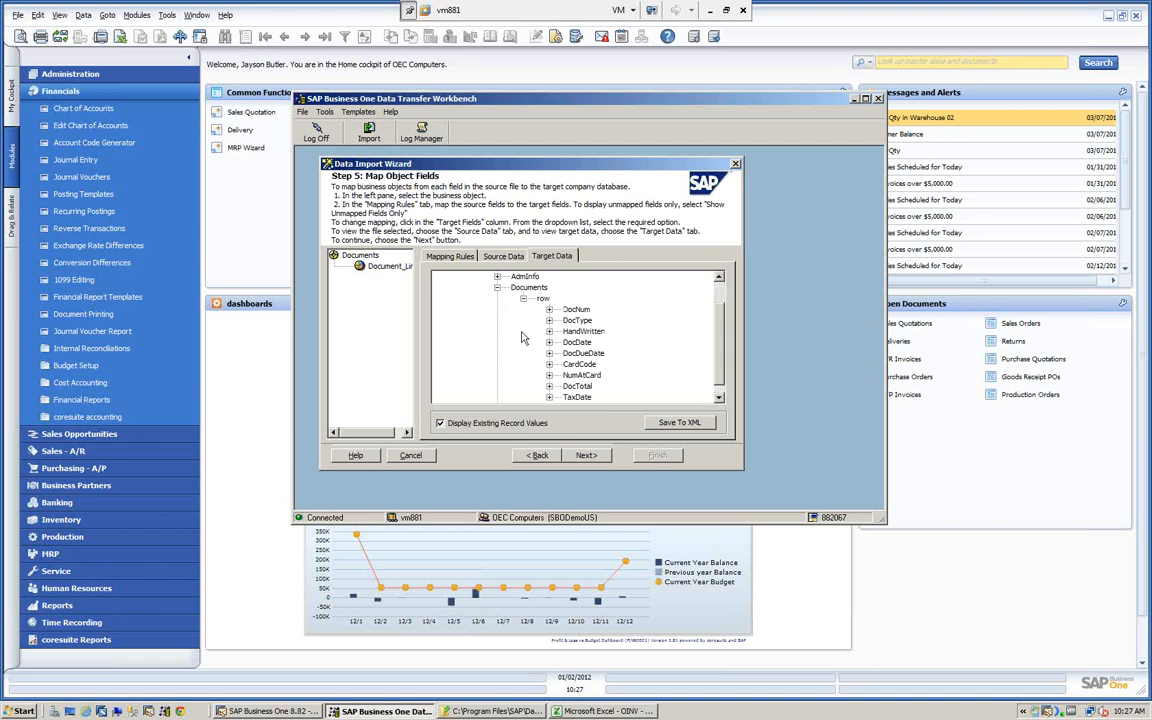
pyautogui.click(548, 310)
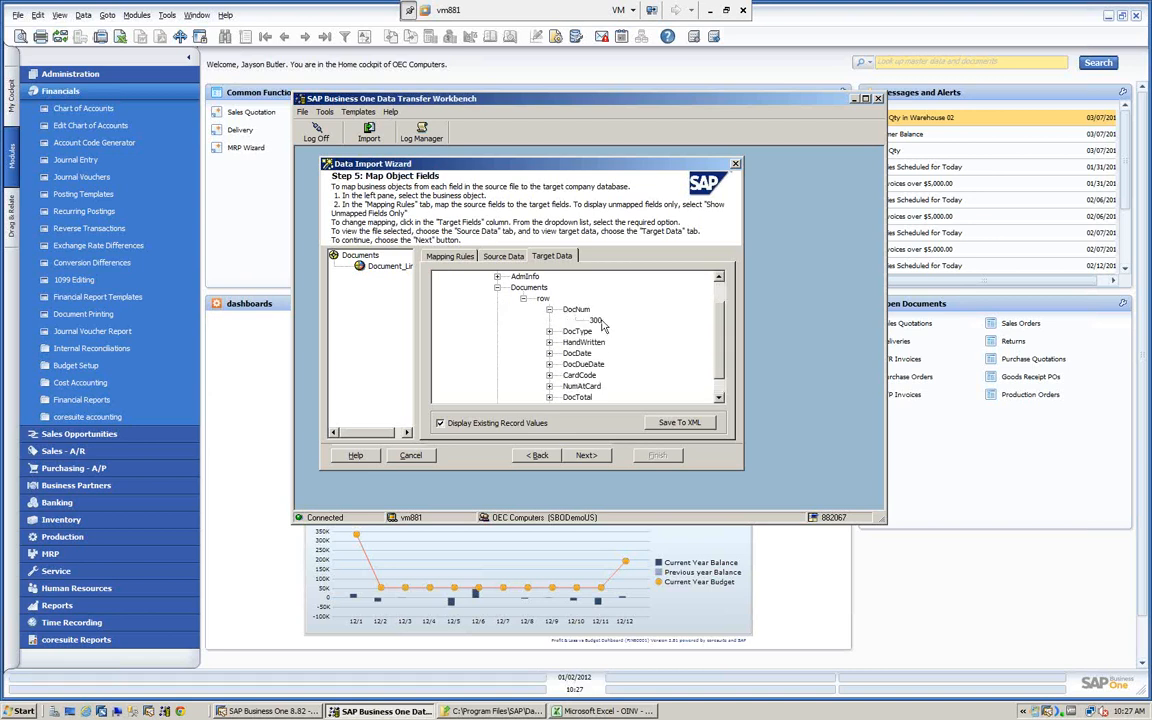
pyautogui.click(548, 331)
pyautogui.click(548, 353)
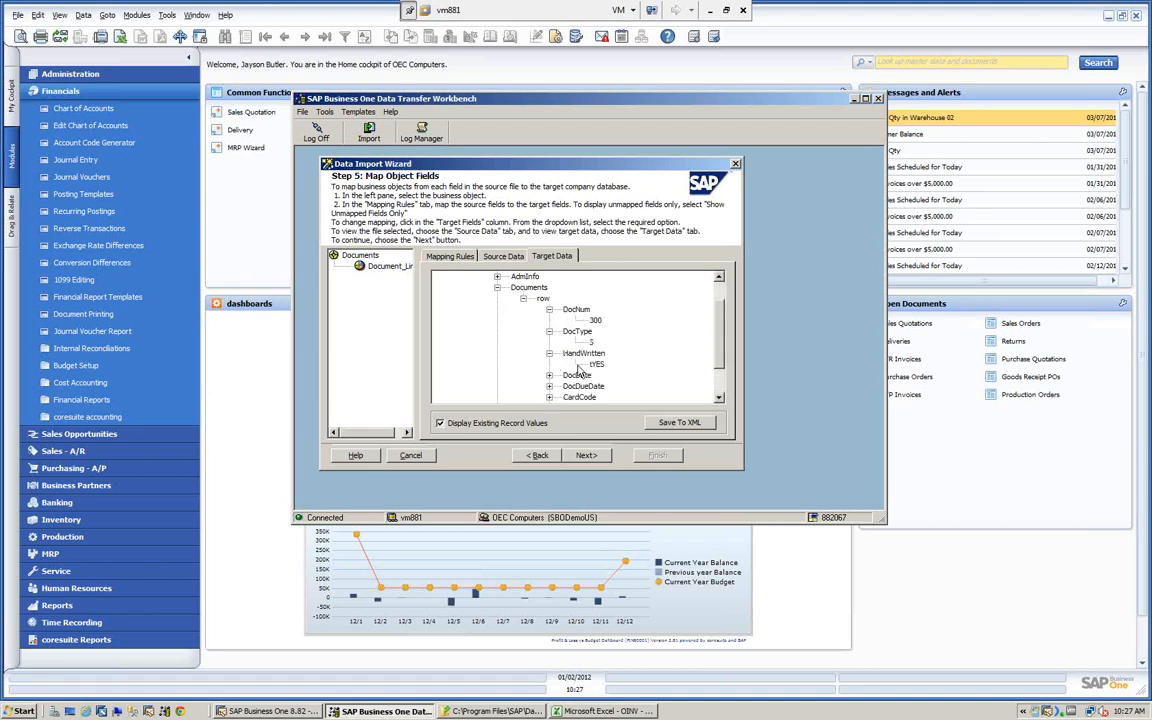
pyautogui.scroll(-1, 598, 372)
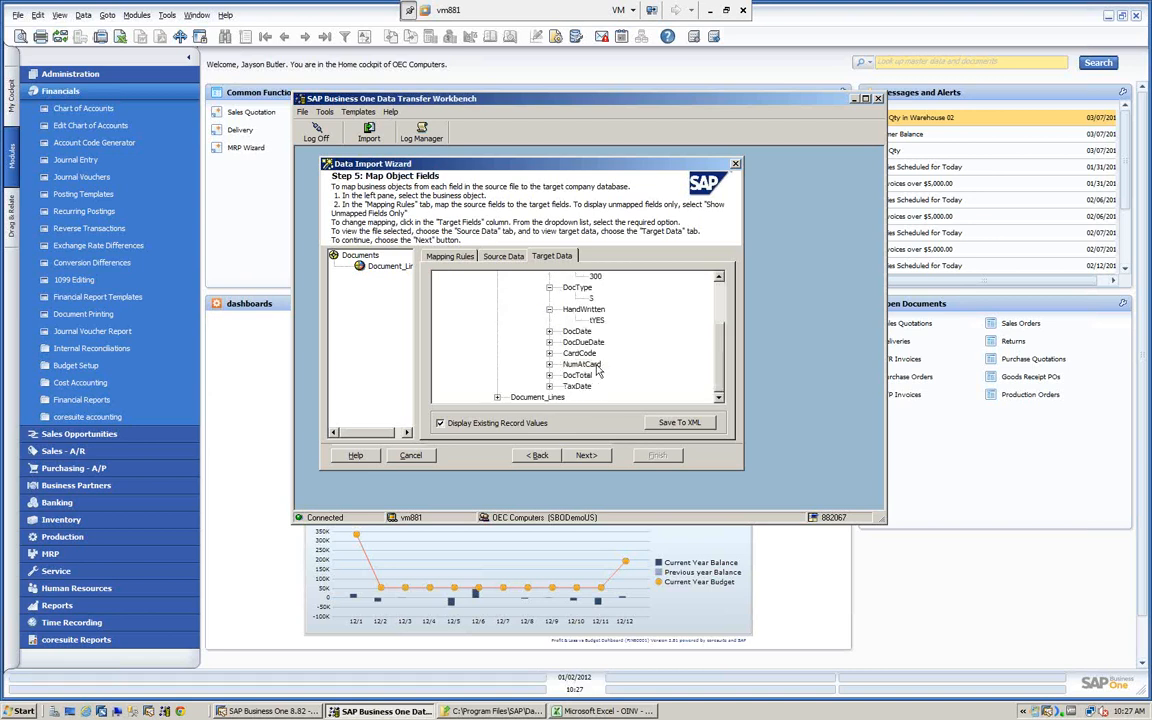
pyautogui.click(548, 331)
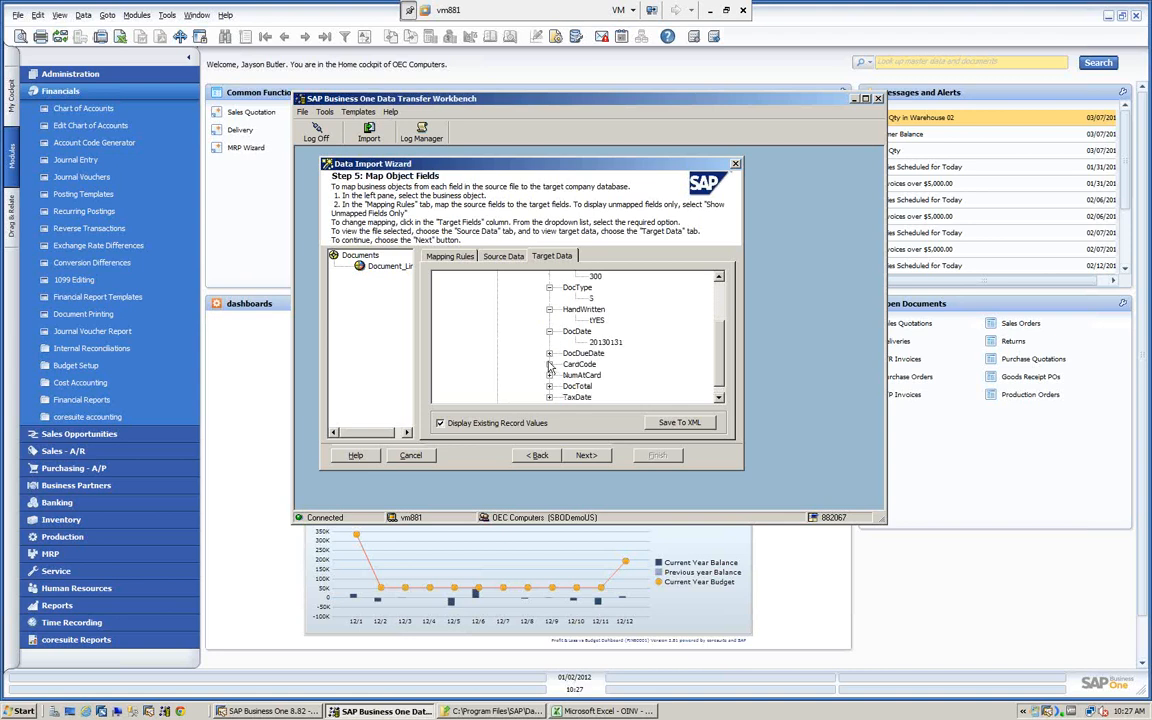
pyautogui.click(549, 354)
pyautogui.scroll(-1, 590, 345)
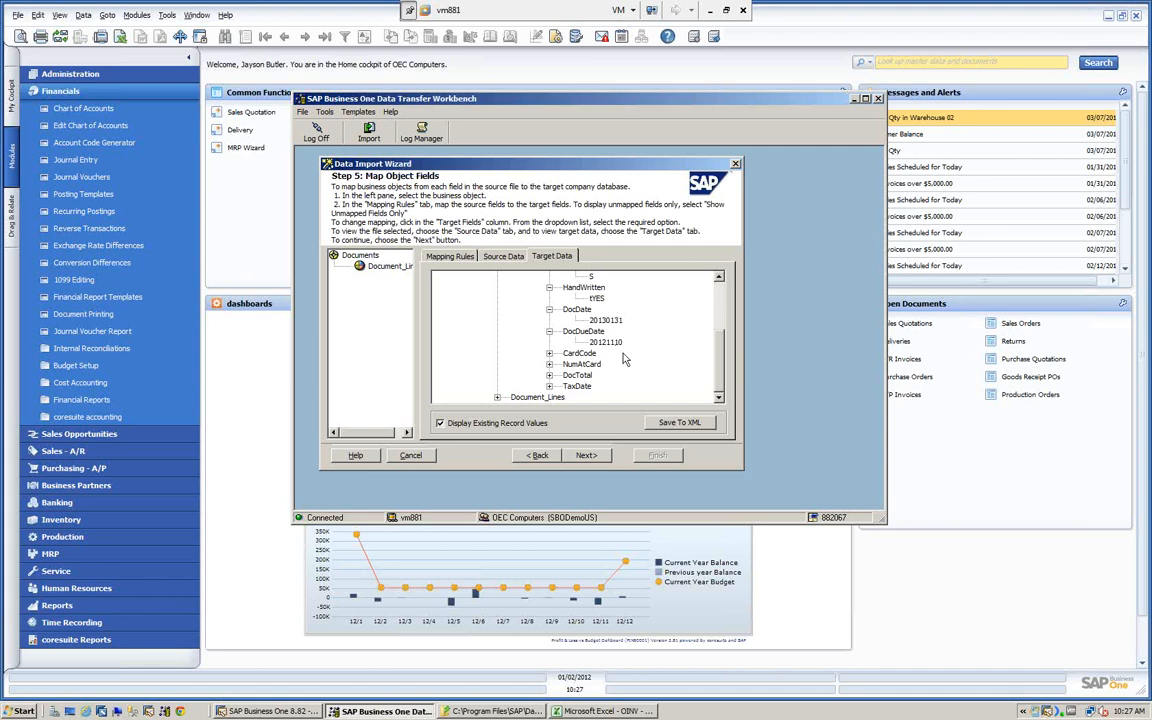
pyautogui.scroll(1, 675, 349)
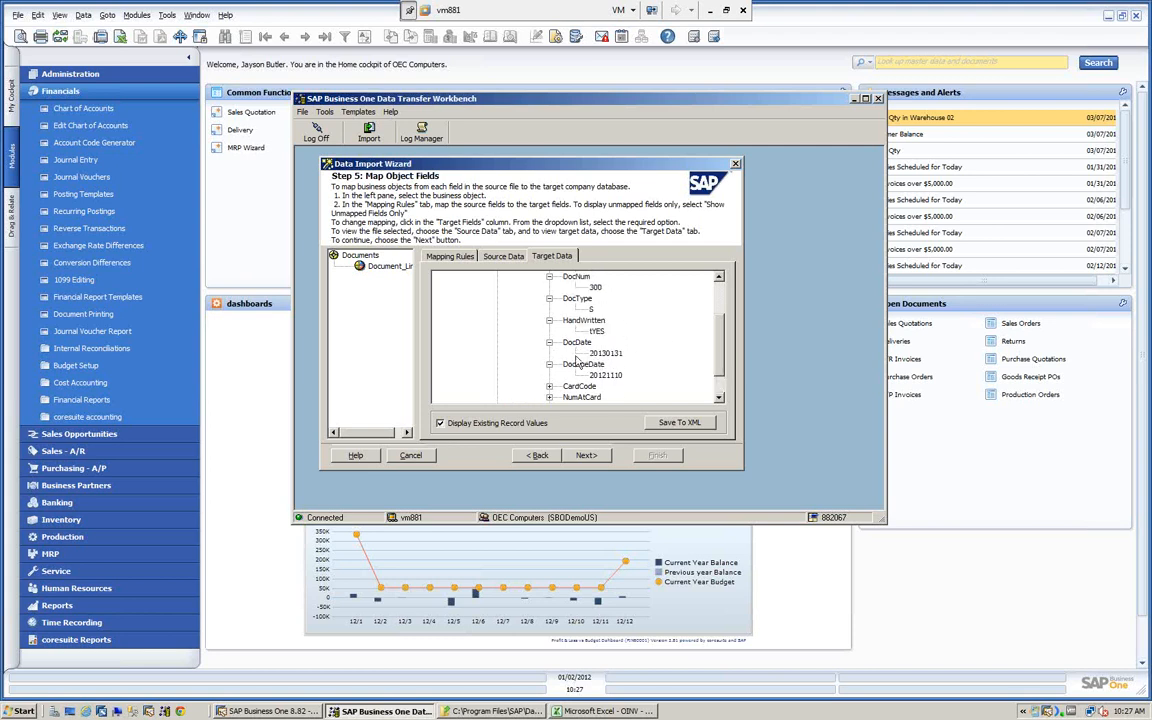
pyautogui.scroll(-1, 613, 358)
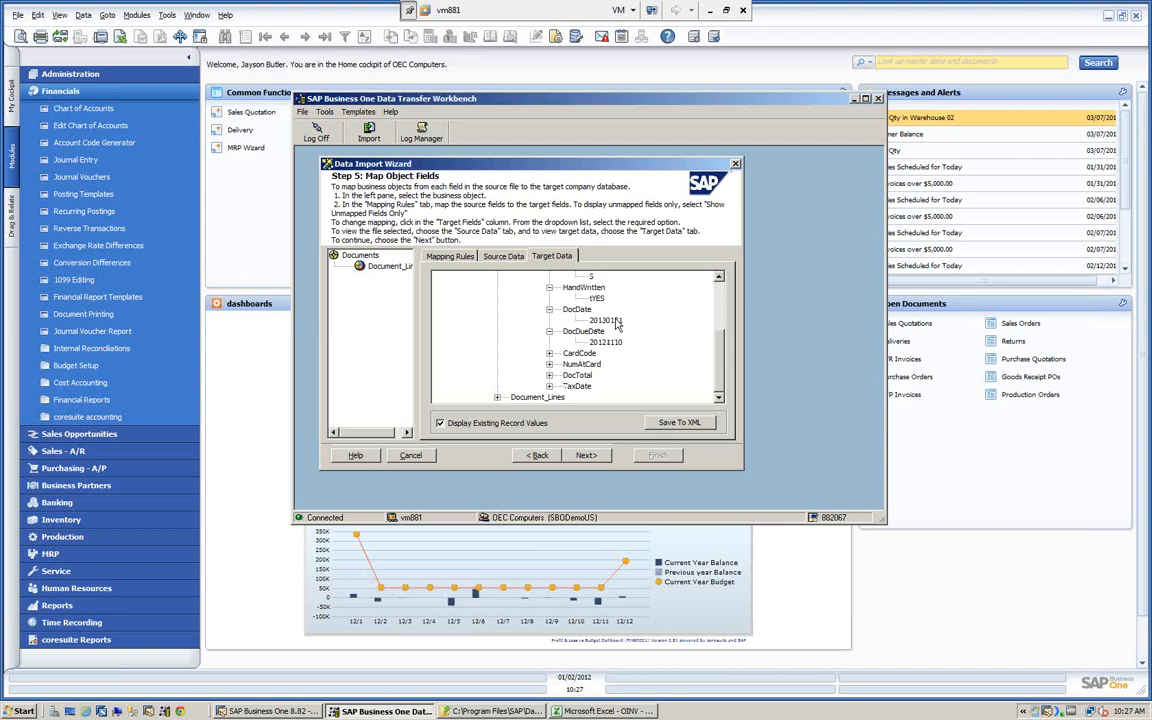
# - Examine the CardCode, NumAtCard, DocTotal and TaxDate values in the Documents target data
pyautogui.click(550, 354)
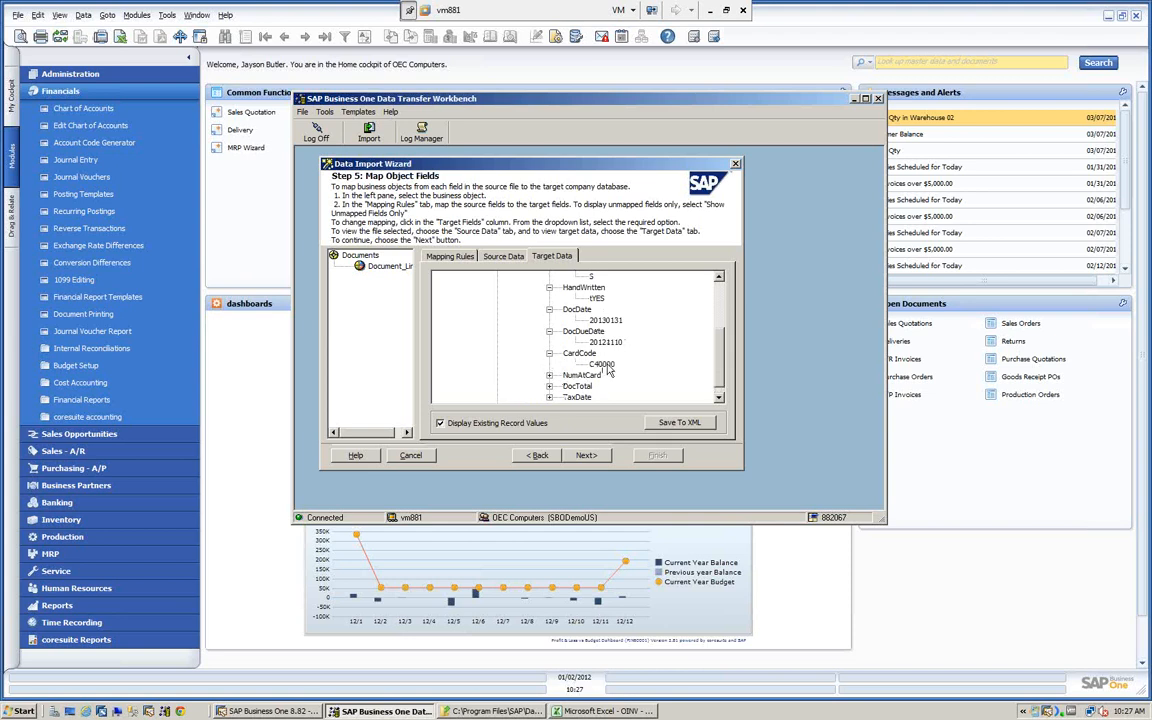
pyautogui.click(549, 376)
pyautogui.click(549, 376)
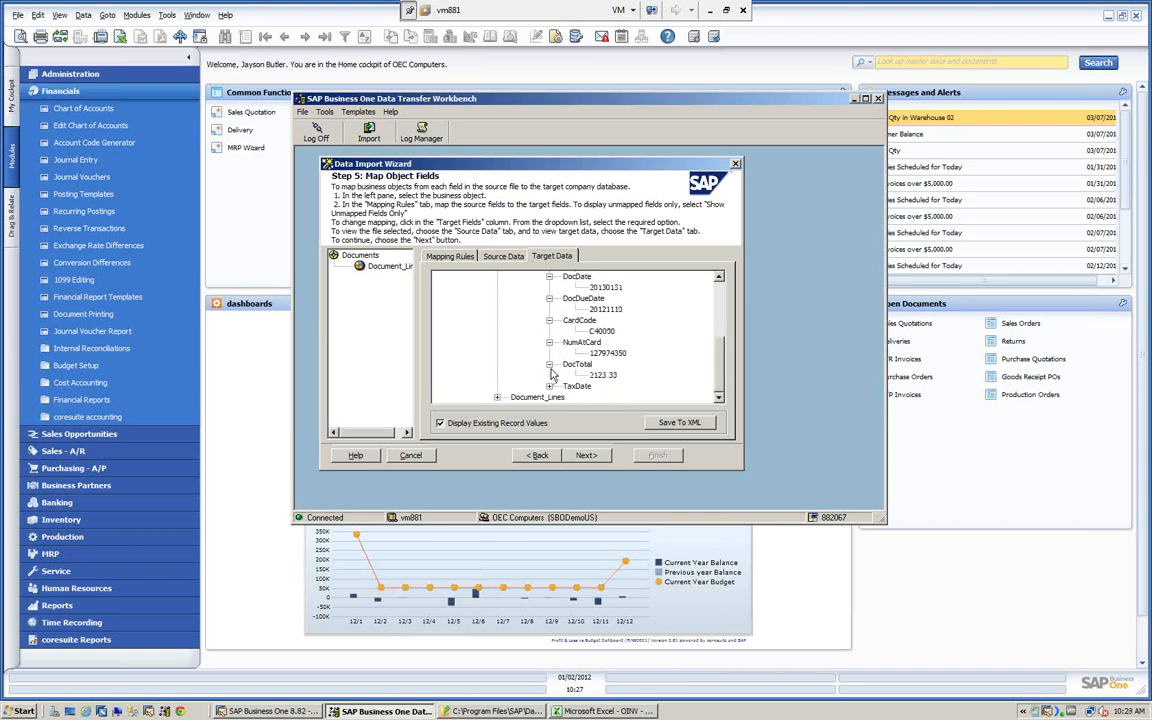
pyautogui.click(549, 387)
pyautogui.scroll(-1, 583, 376)
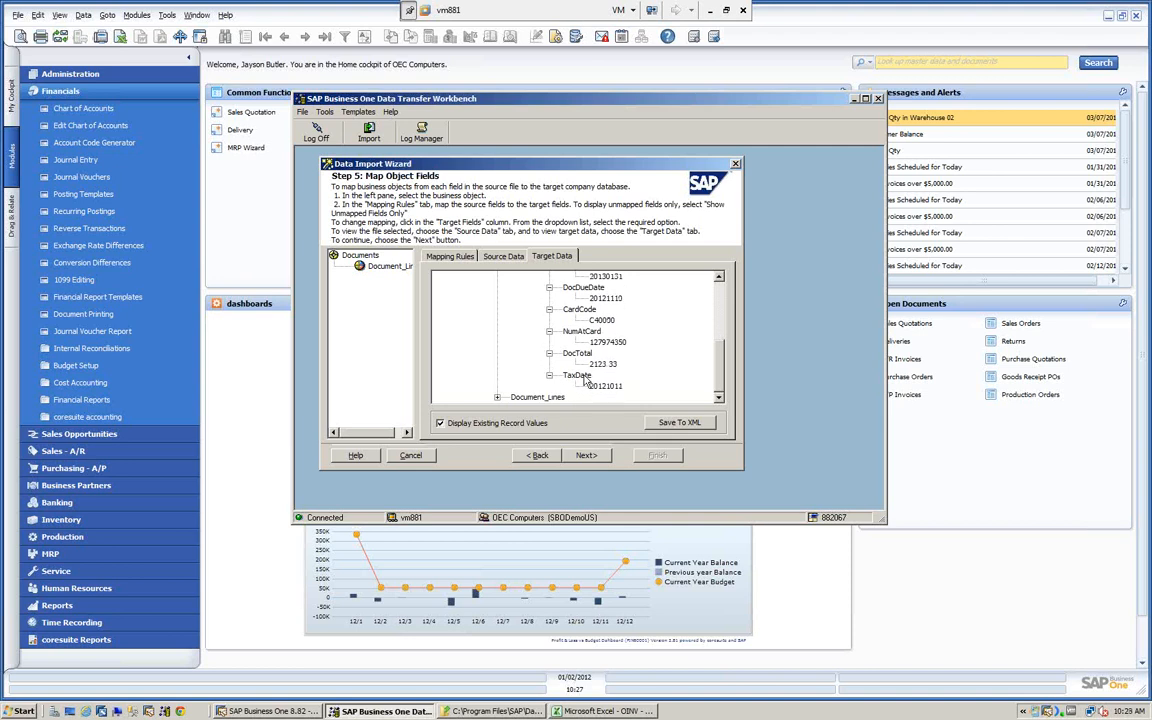
# - Expand the Document_Lines row and examine its item description, quantity, price, account code, tax code and line total values
pyautogui.scroll(-1, 507, 401)
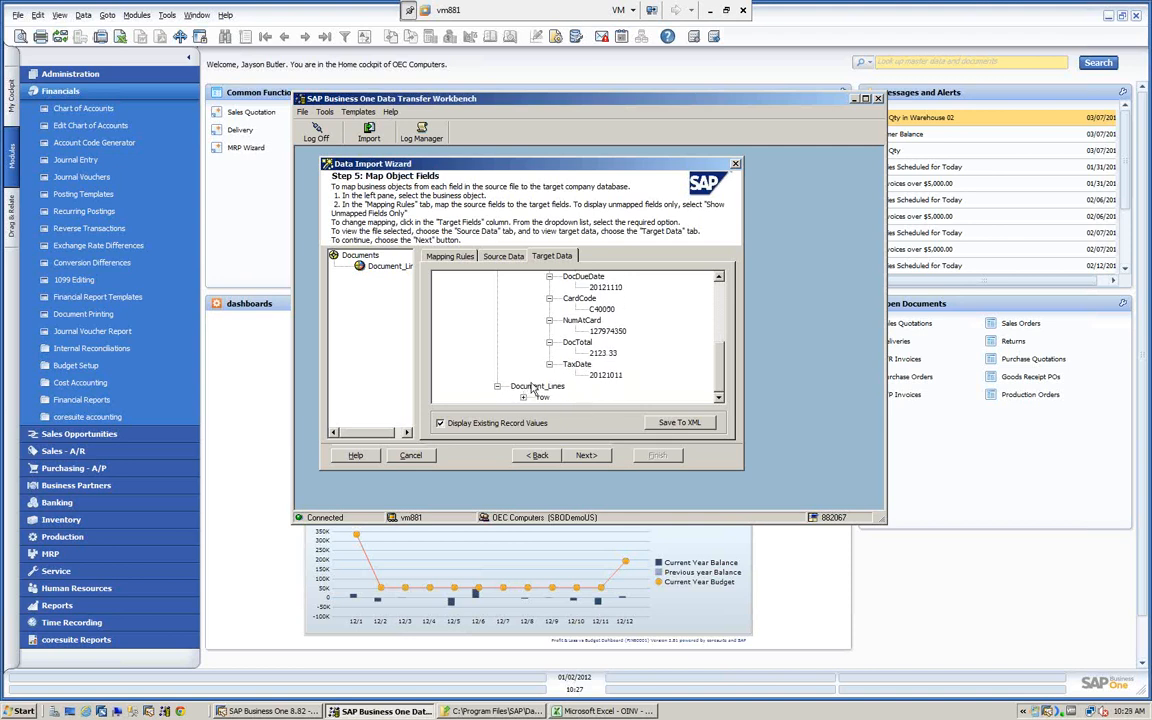
pyautogui.click(497, 386)
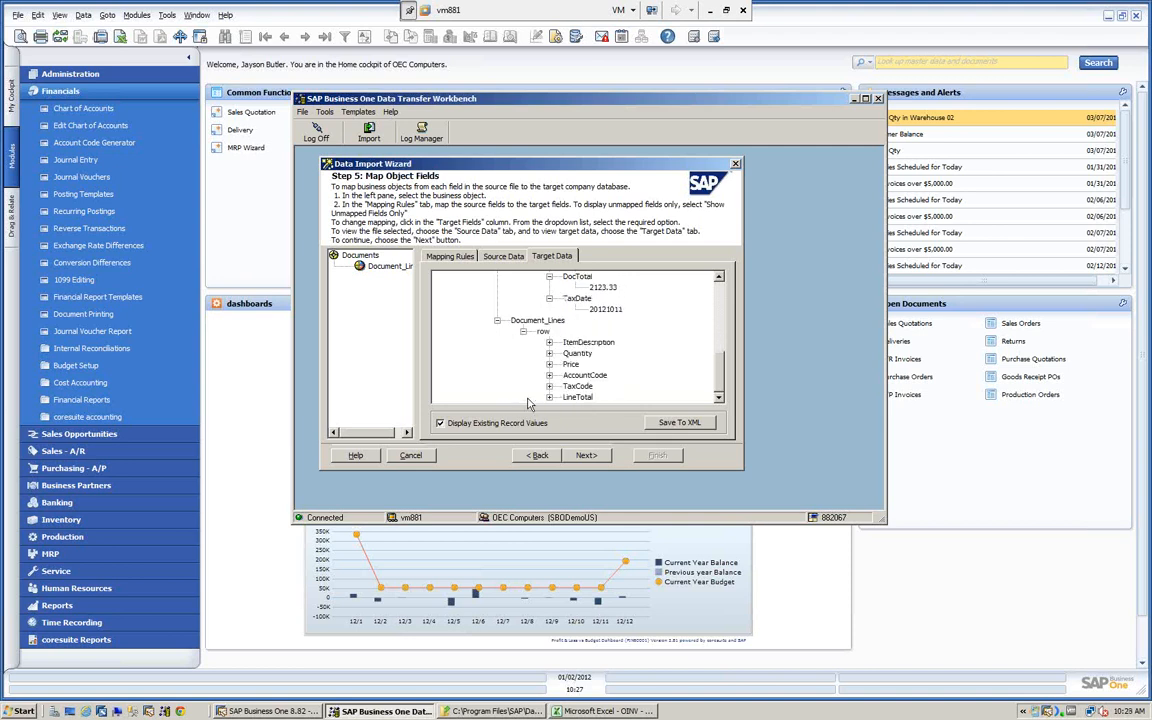
pyautogui.click(550, 343)
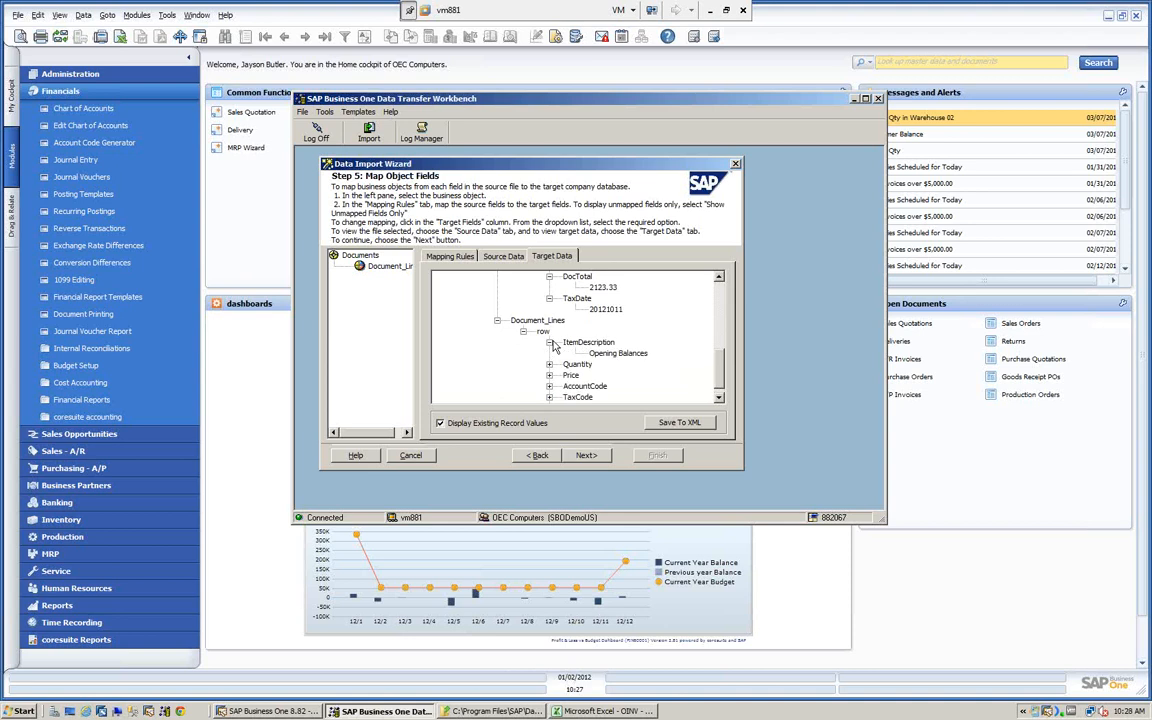
pyautogui.click(549, 364)
pyautogui.scroll(-1, 550, 370)
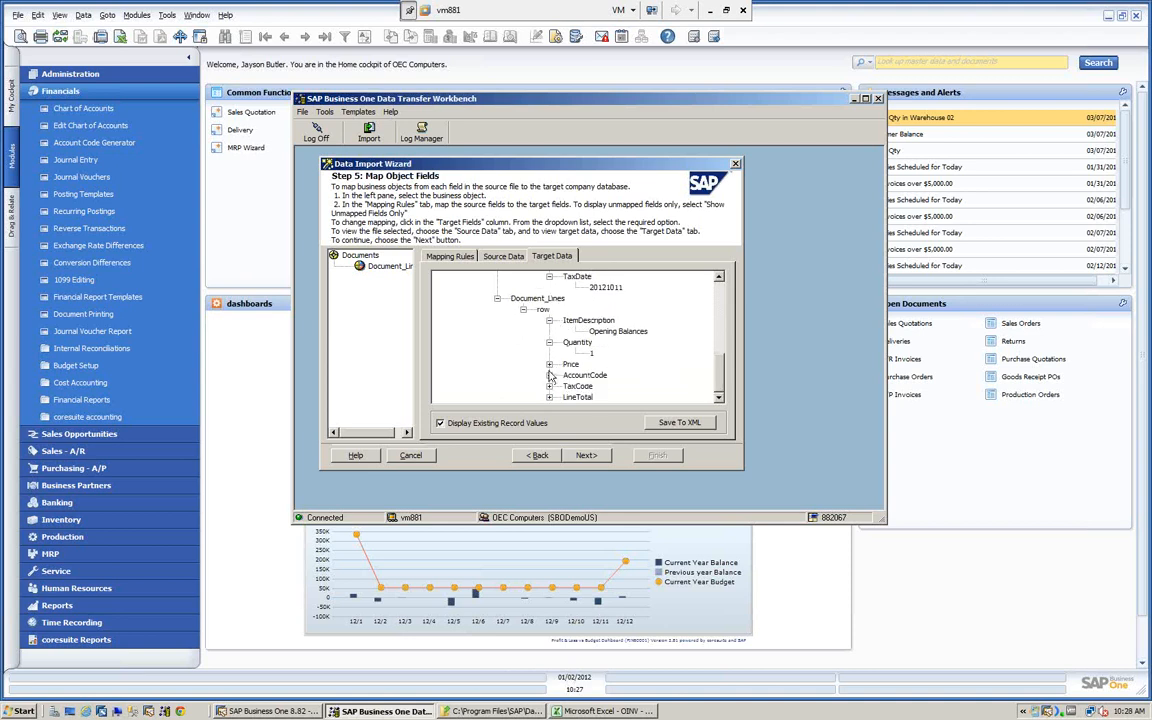
pyautogui.click(549, 364)
pyautogui.scroll(-1, 550, 370)
pyautogui.click(549, 375)
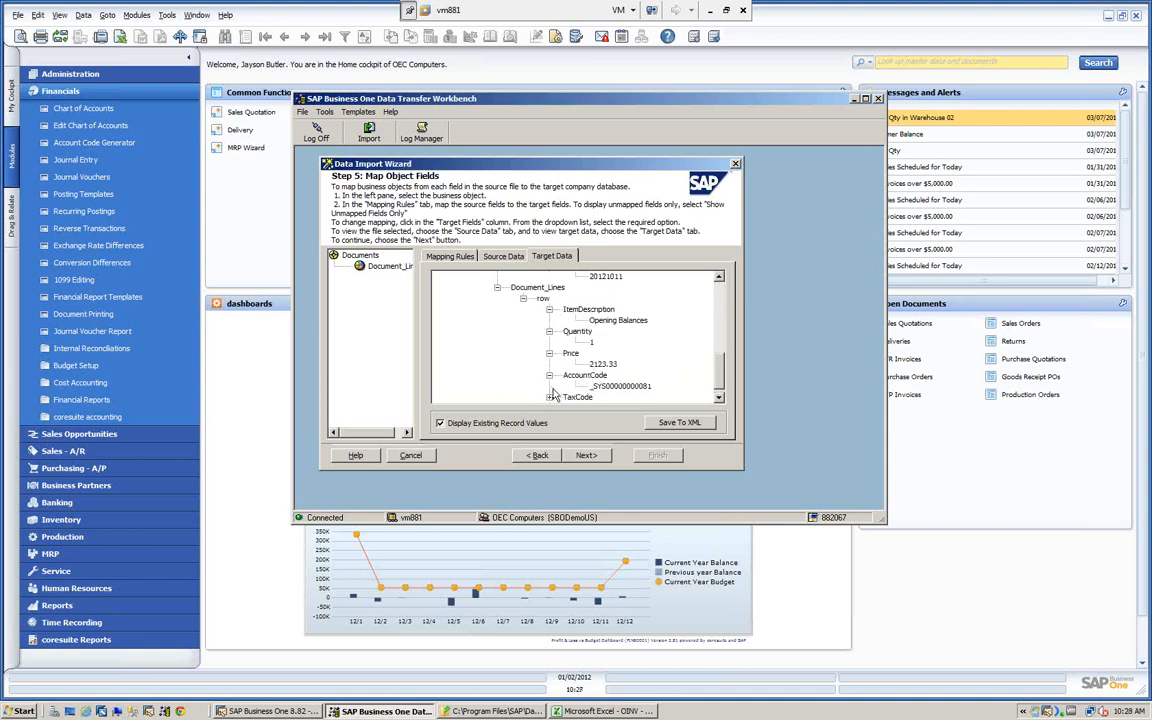
pyautogui.click(549, 397)
pyautogui.scroll(-2, 551, 400)
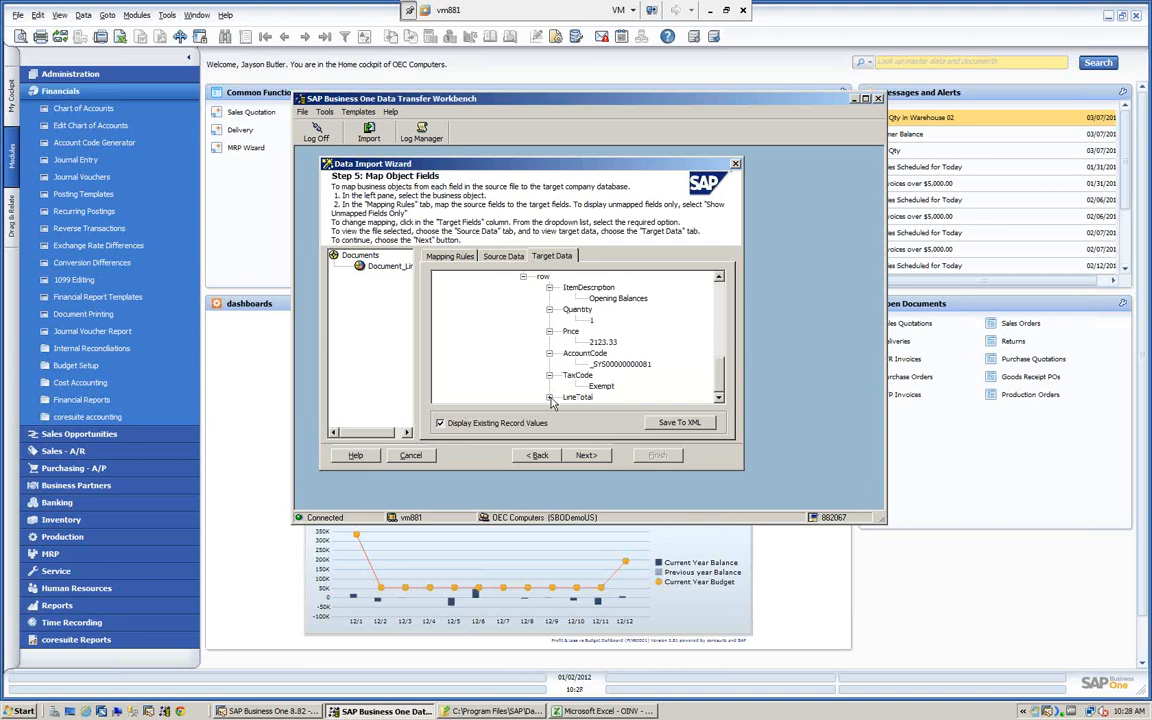
pyautogui.click(549, 398)
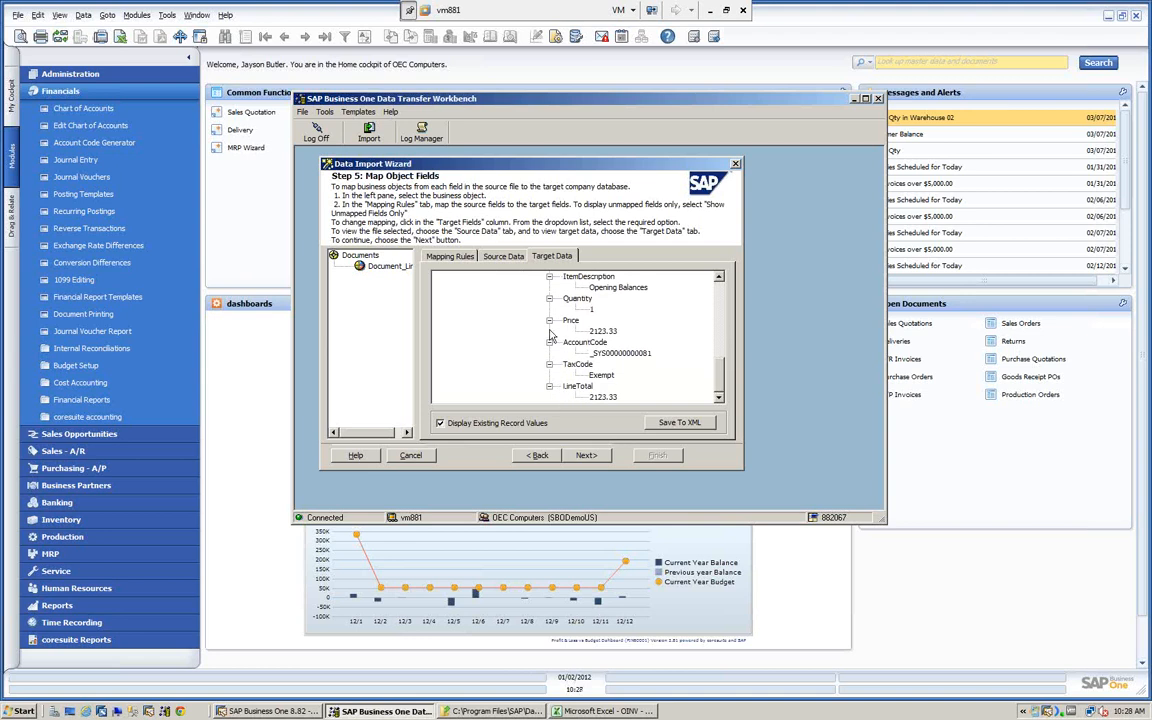
# - Revisit the mapping rules and source data, returning to the target data
pyautogui.click(452, 256)
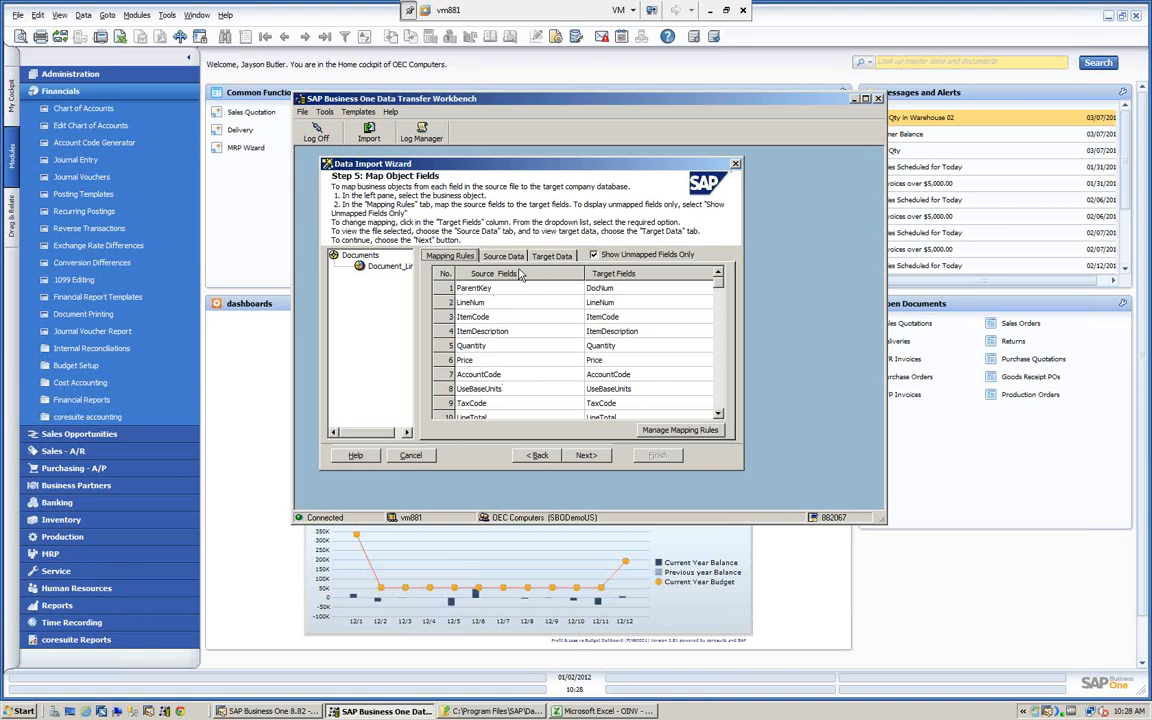
pyautogui.click(503, 256)
pyautogui.click(551, 256)
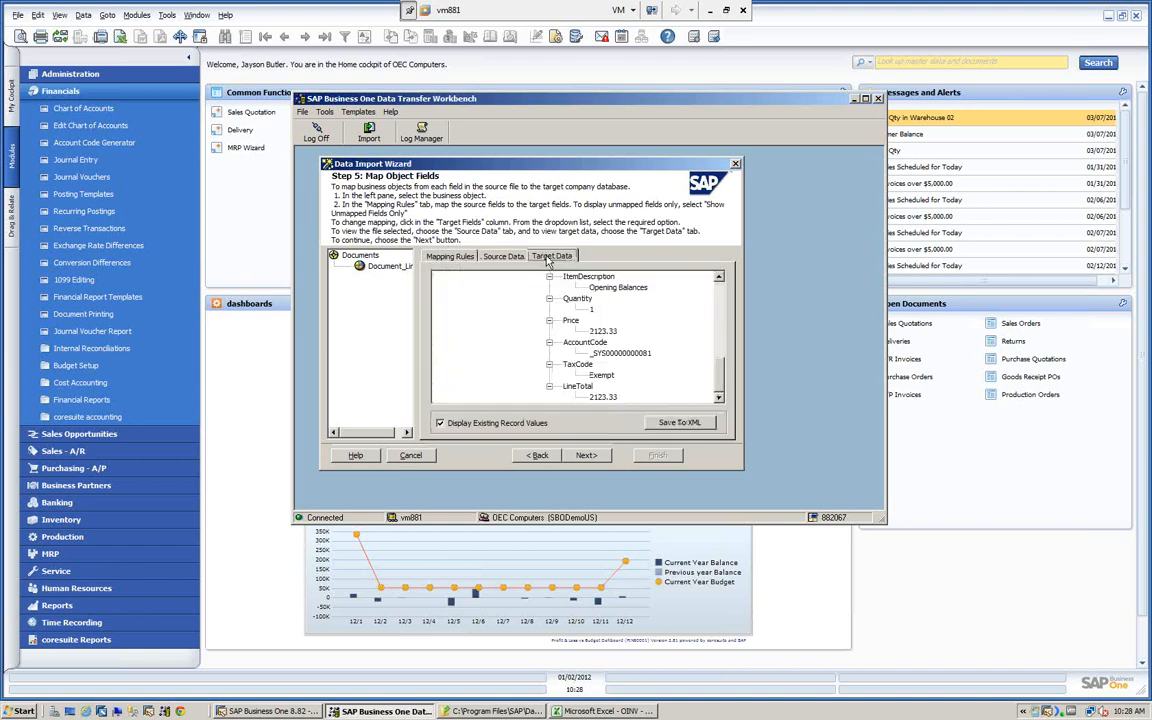
# - Continue to Define Error Handling and set the import to ignore up to 100 errors and process valid records
pyautogui.click(586, 457)
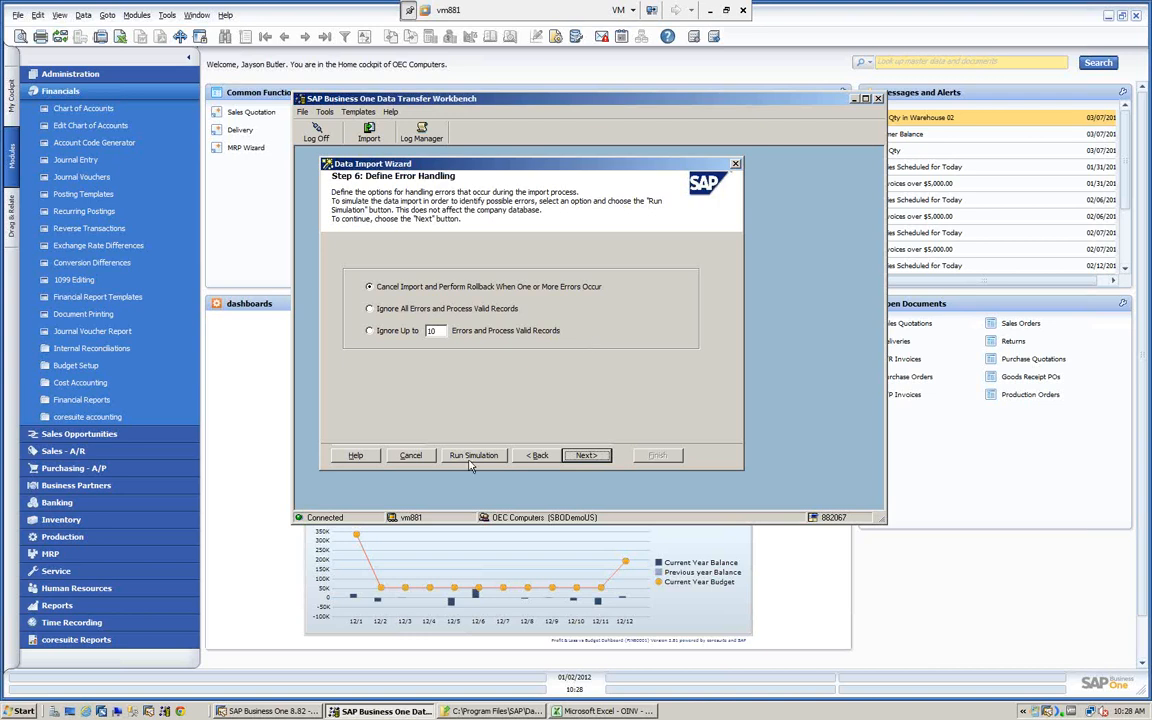
pyautogui.click(369, 331)
pyautogui.write('0')
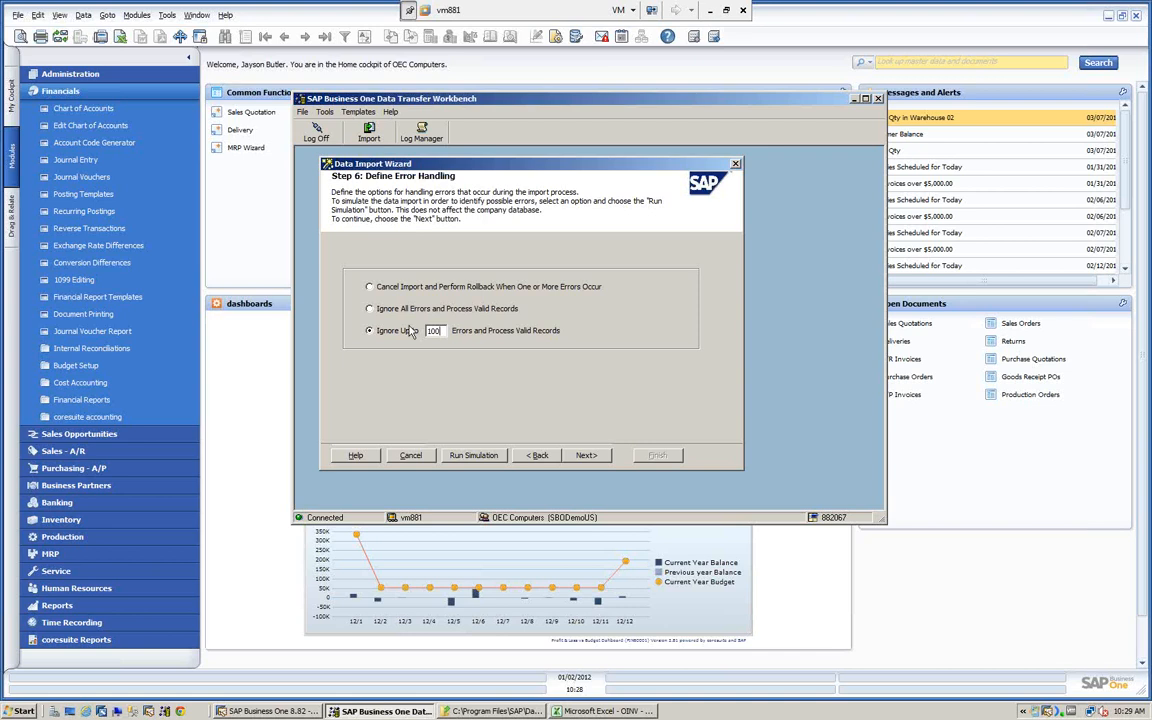
# - Run the import simulation, filter its detailed log by successful and by failed records, and close the log
pyautogui.click(475, 455)
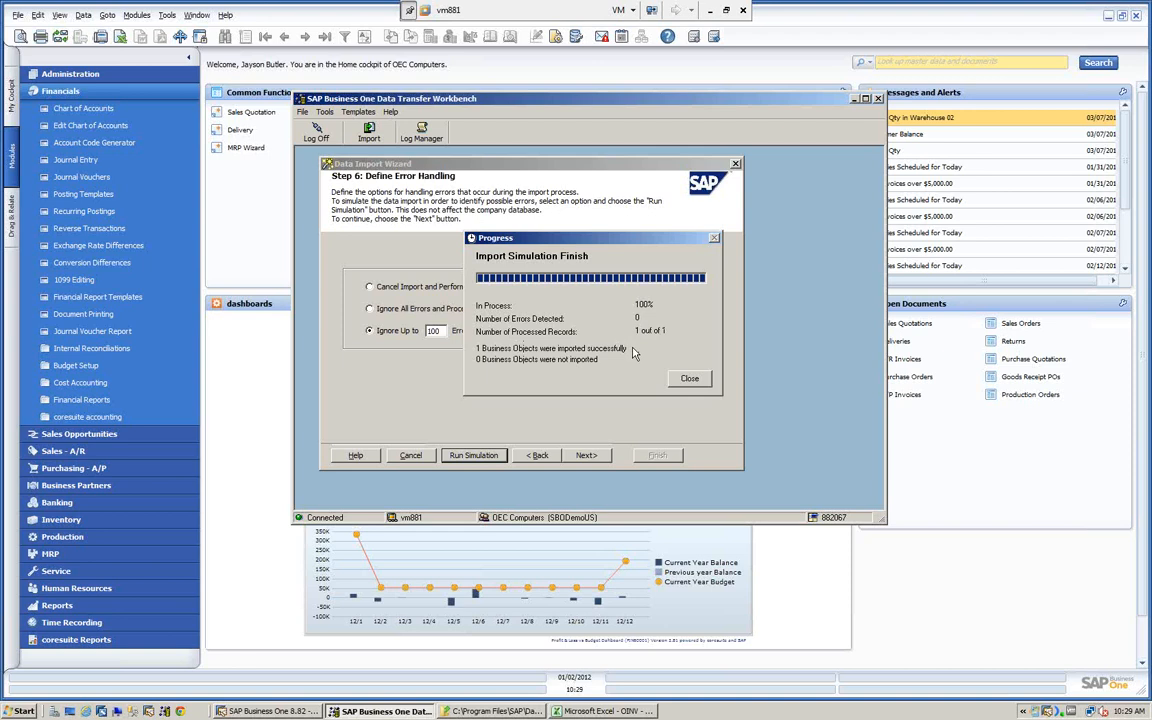
pyautogui.click(689, 378)
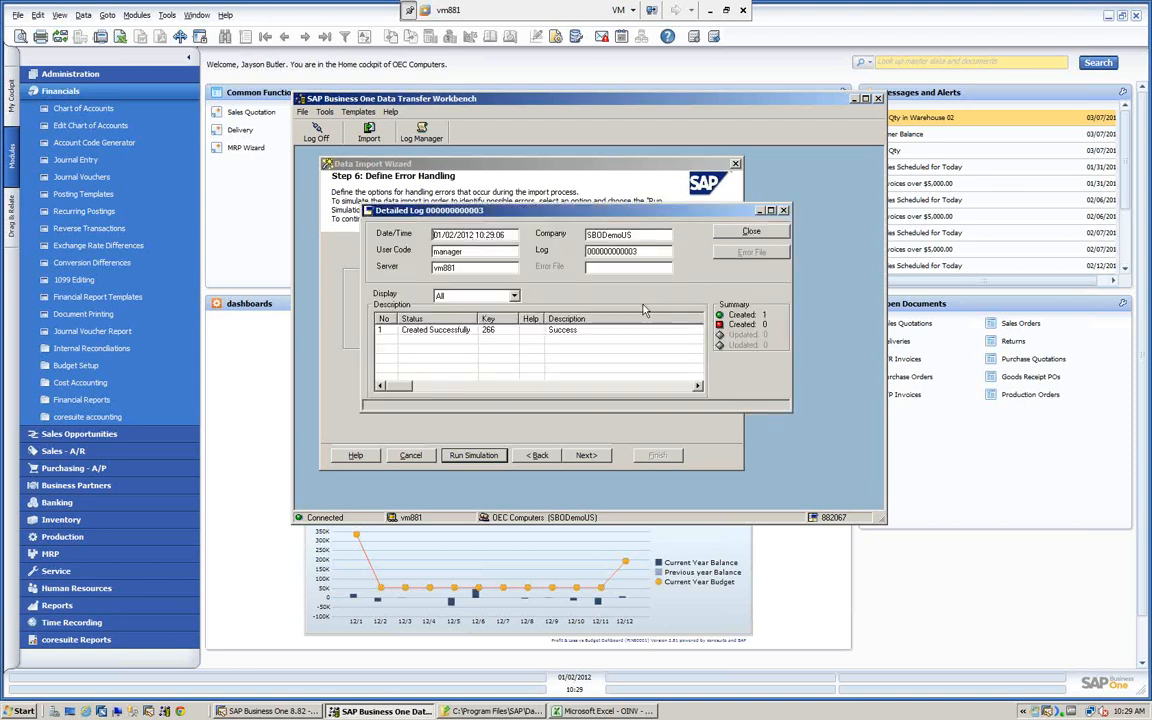
pyautogui.moveTo(456, 211); pyautogui.dragTo(440, 199)
pyautogui.click(450, 273)
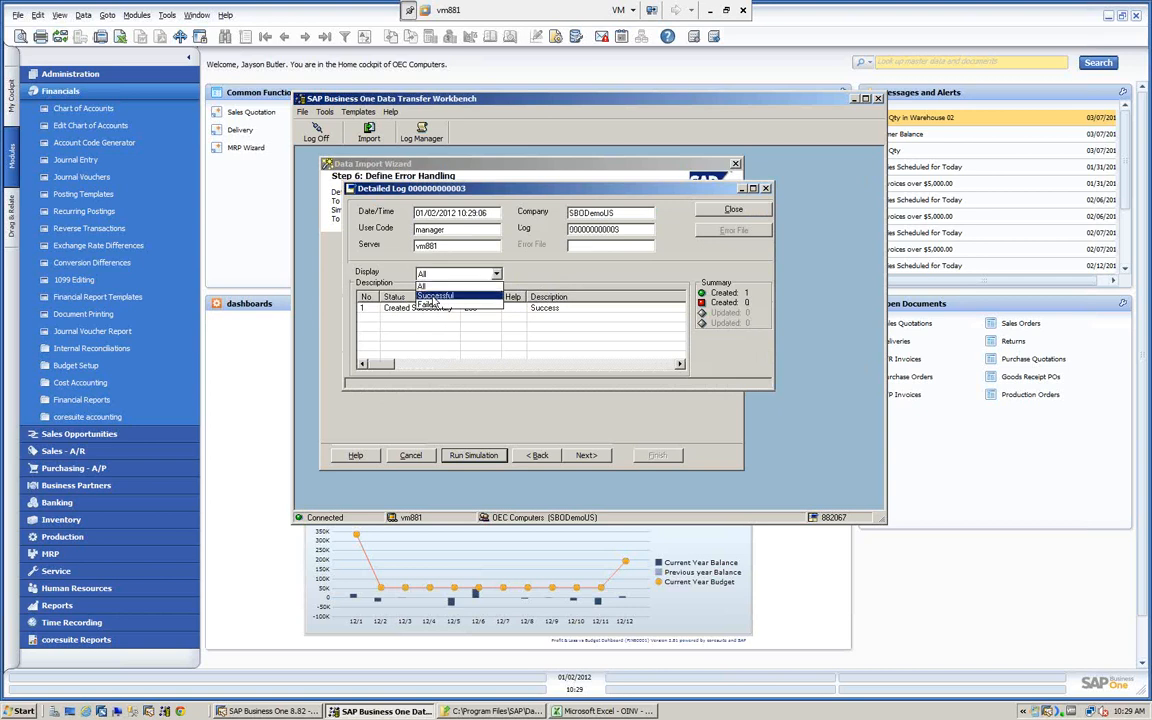
pyautogui.click(433, 297)
pyautogui.click(450, 273)
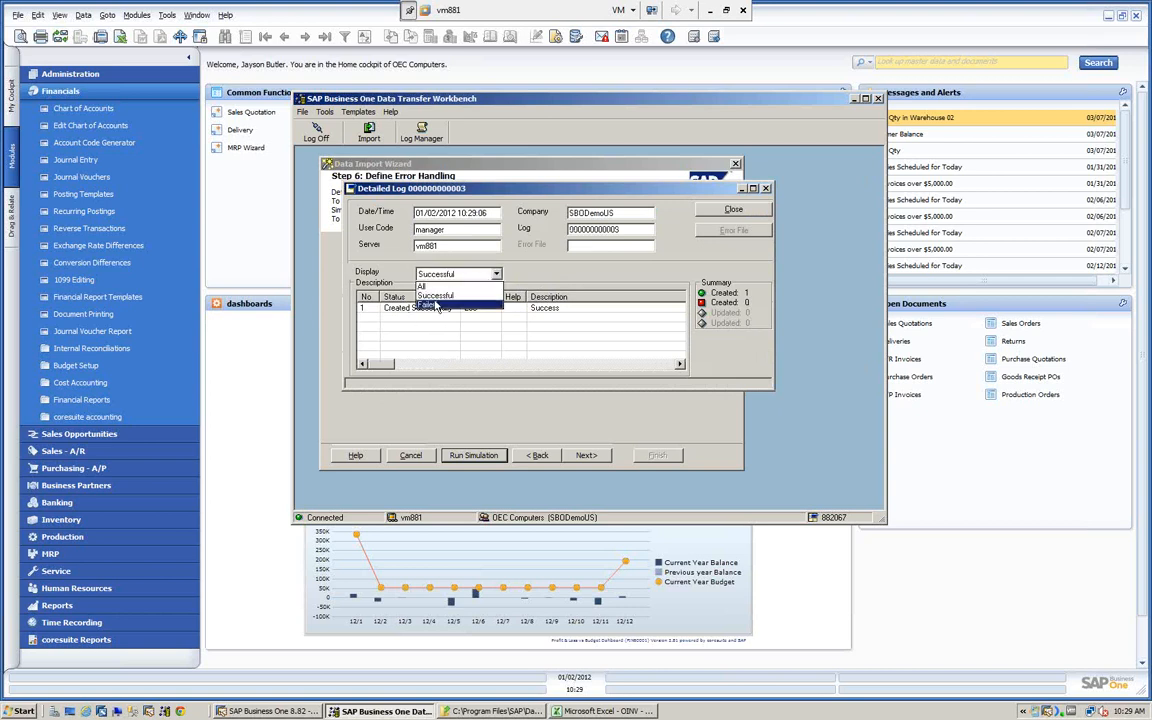
pyautogui.click(436, 305)
pyautogui.click(496, 274)
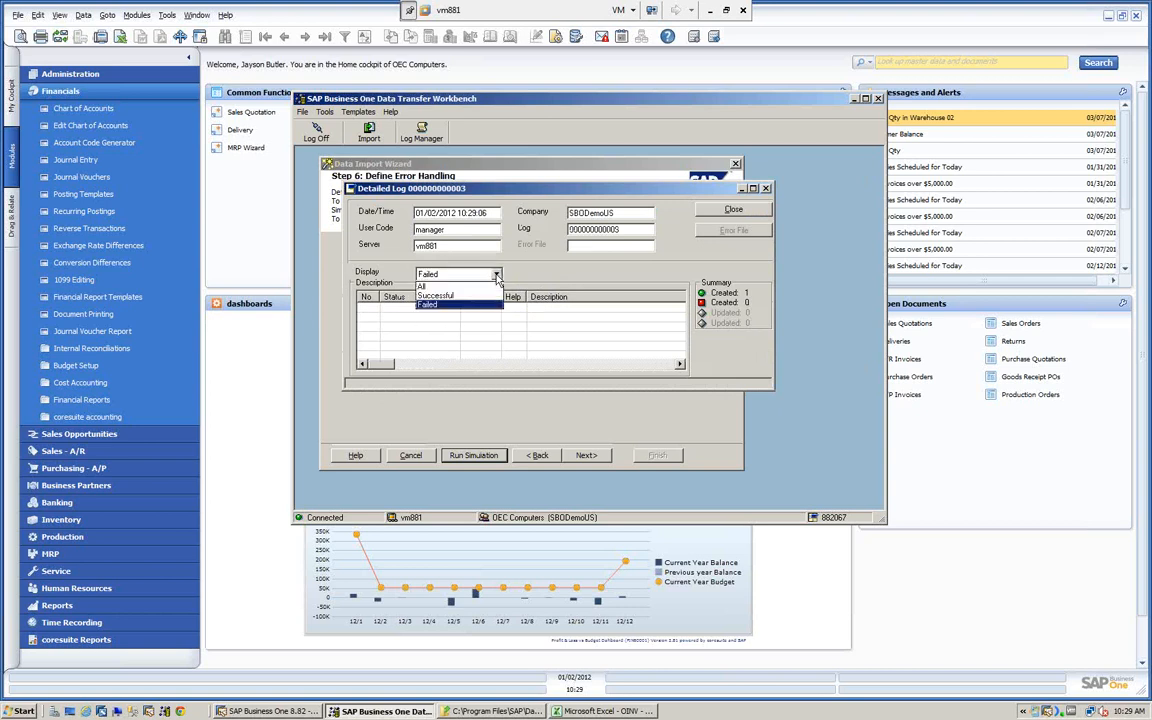
pyautogui.click(432, 305)
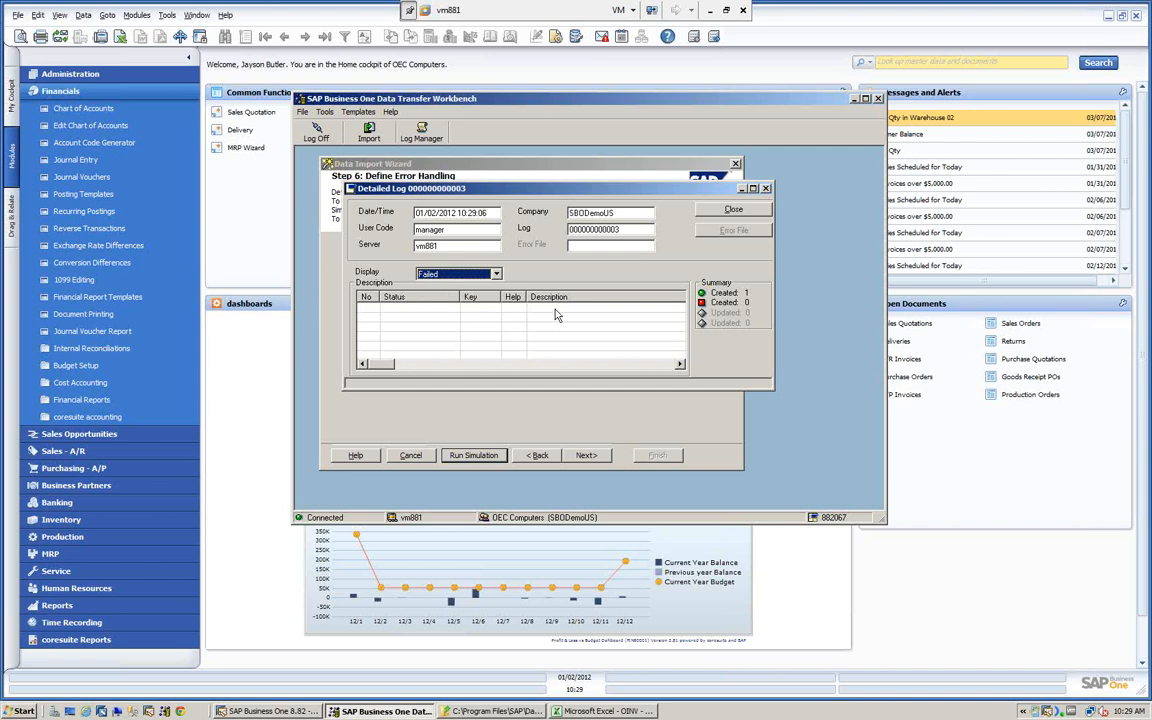
pyautogui.click(726, 212)
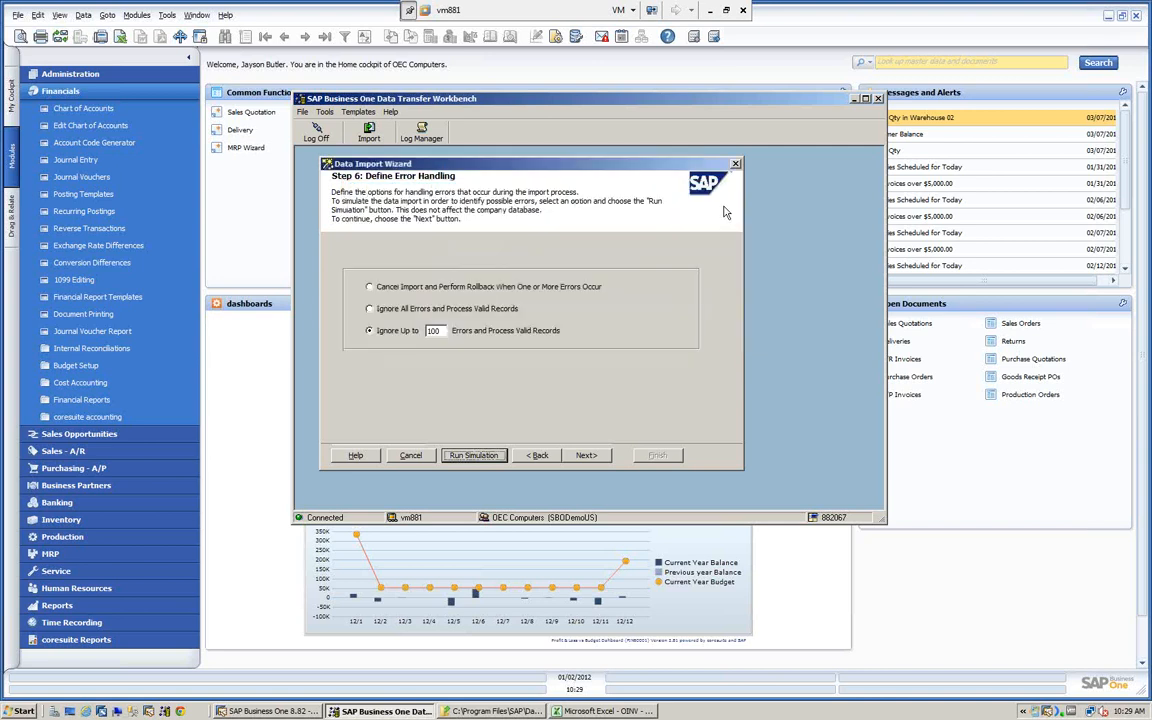
# - Run the import simulation a second time and close its detailed log
pyautogui.click(481, 455)
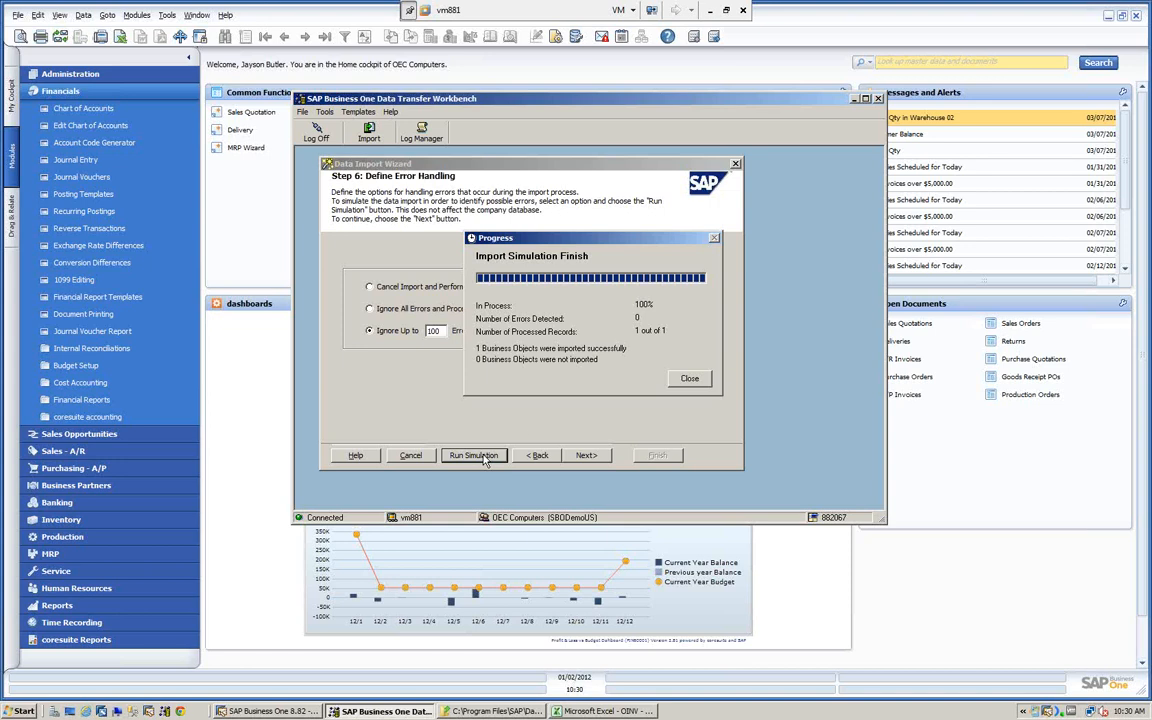
pyautogui.click(689, 378)
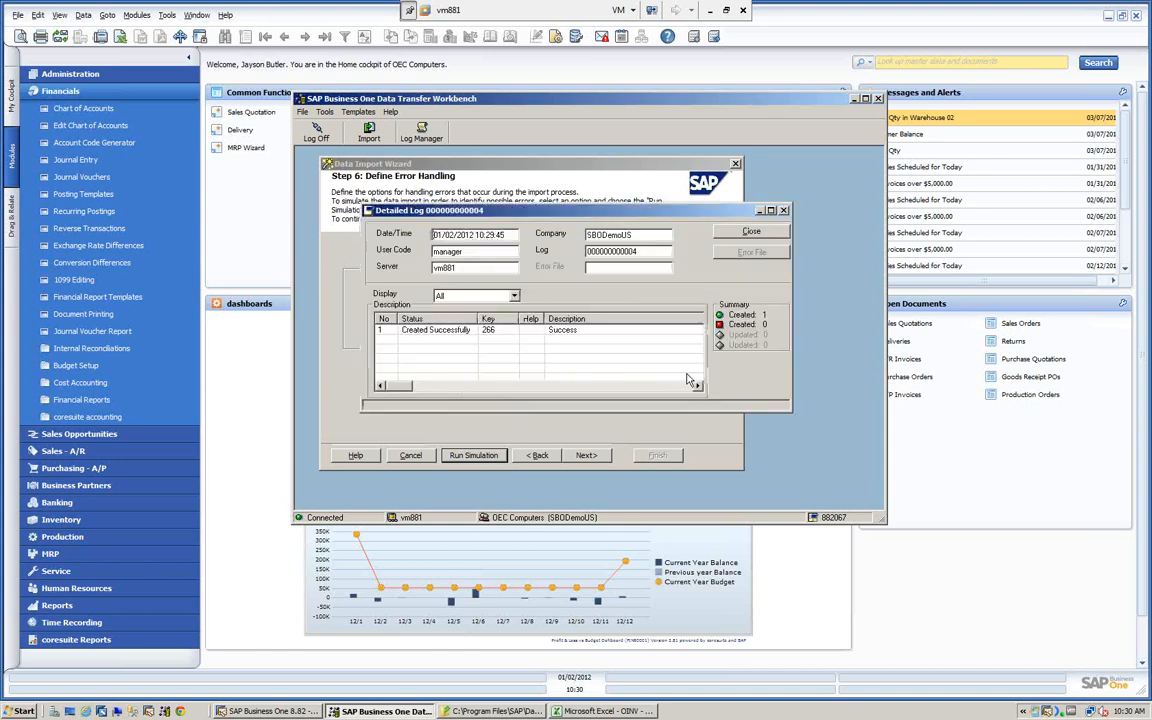
pyautogui.click(750, 232)
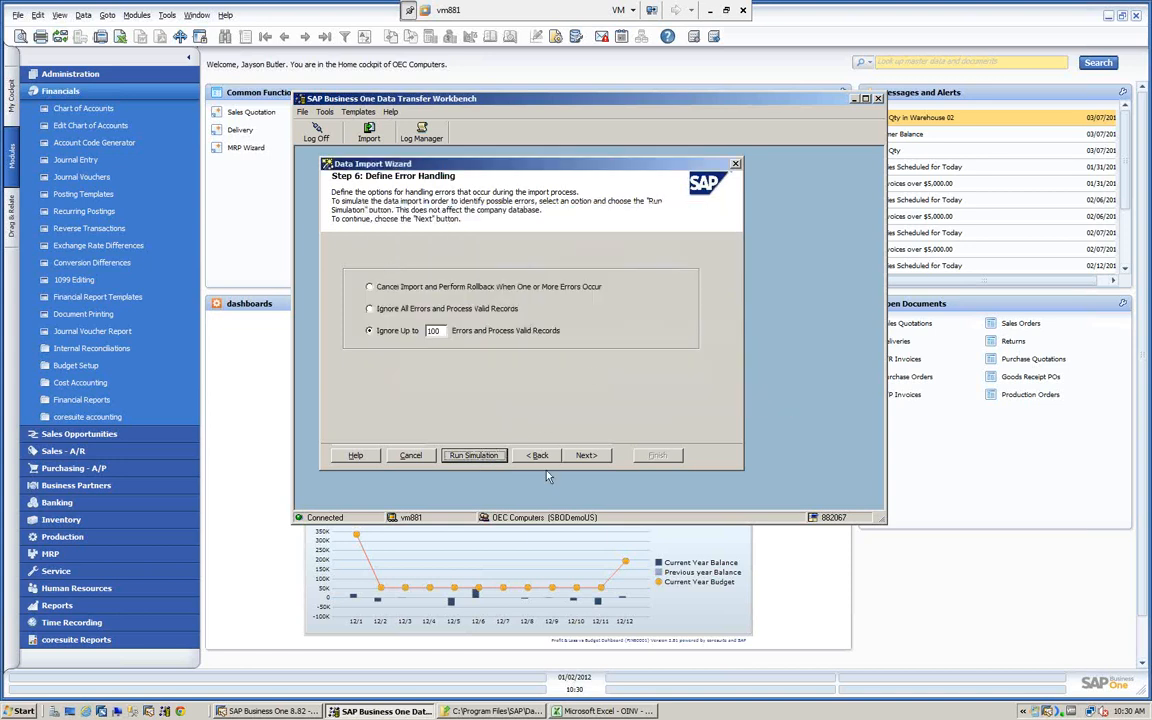
# - Continue to Start Importing Data, import the Documents and Document_Lines records, and finish to open the detailed log
pyautogui.click(586, 455)
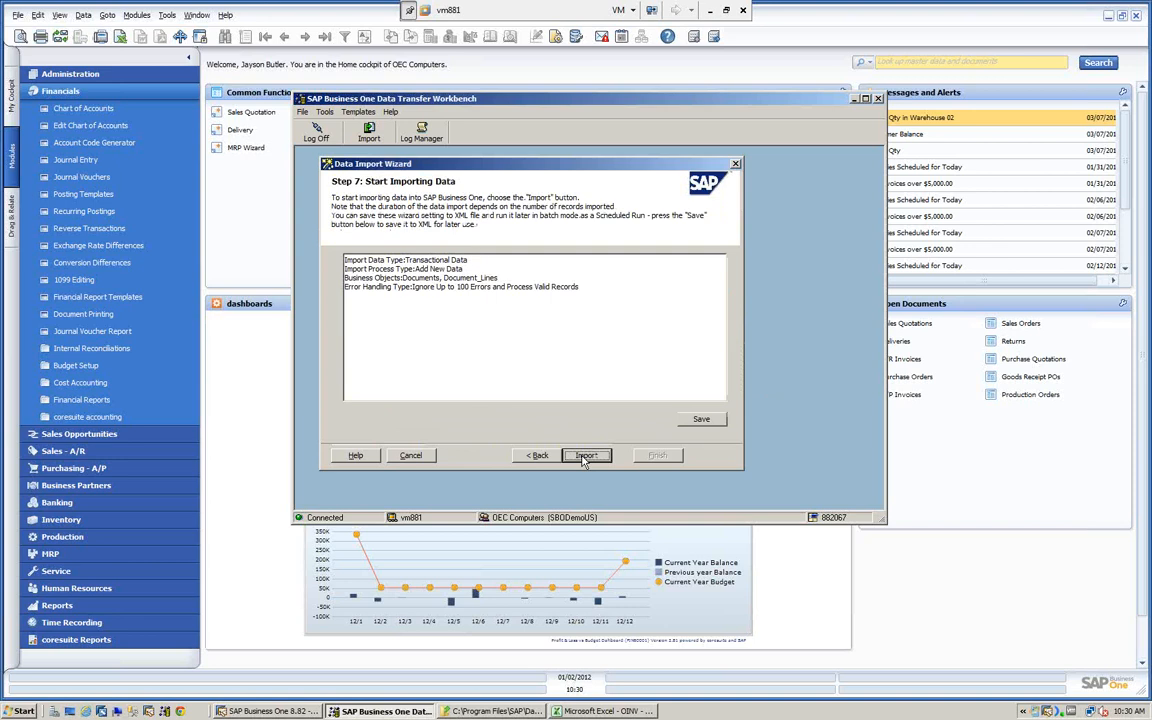
pyautogui.click(586, 455)
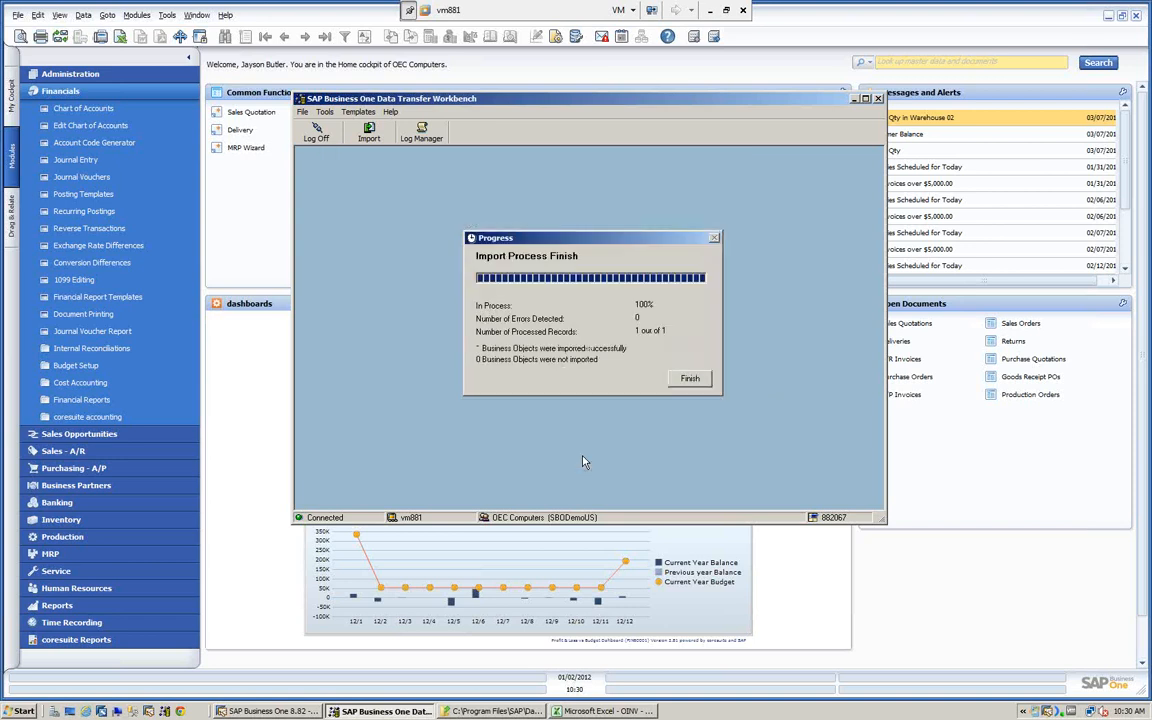
pyautogui.click(690, 379)
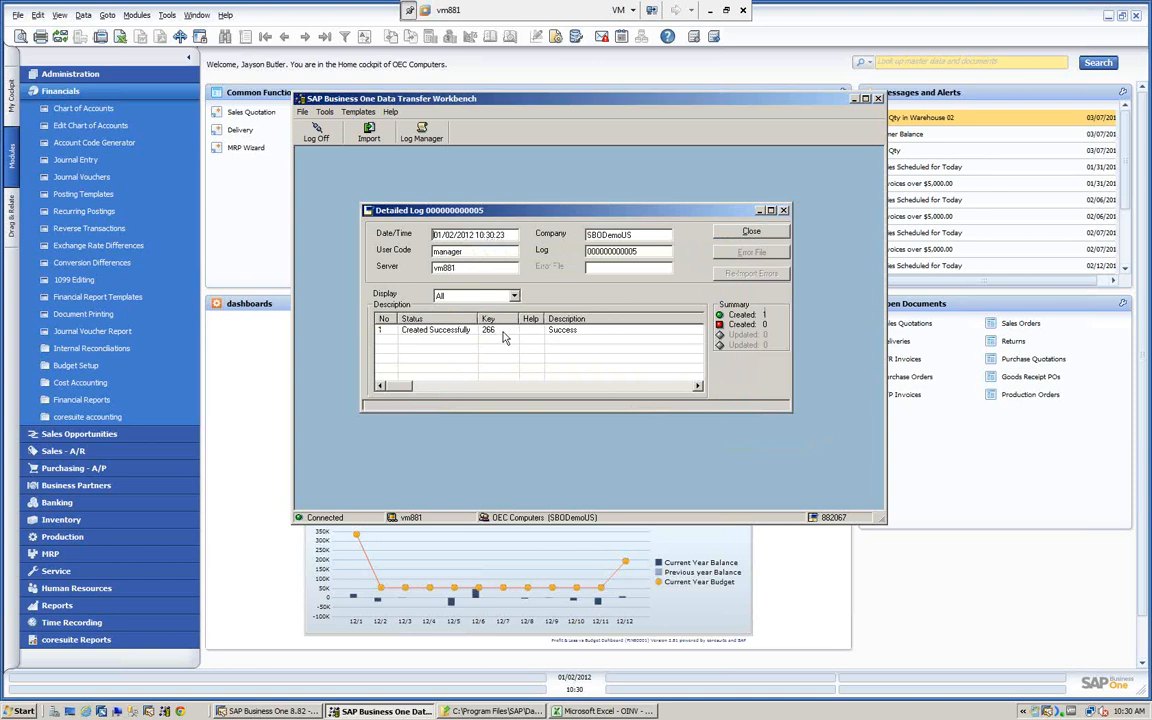
# - Close the detailed log, then switch to SAP Business One and display the last A/R invoice record to check the import
pyautogui.click(744, 234)
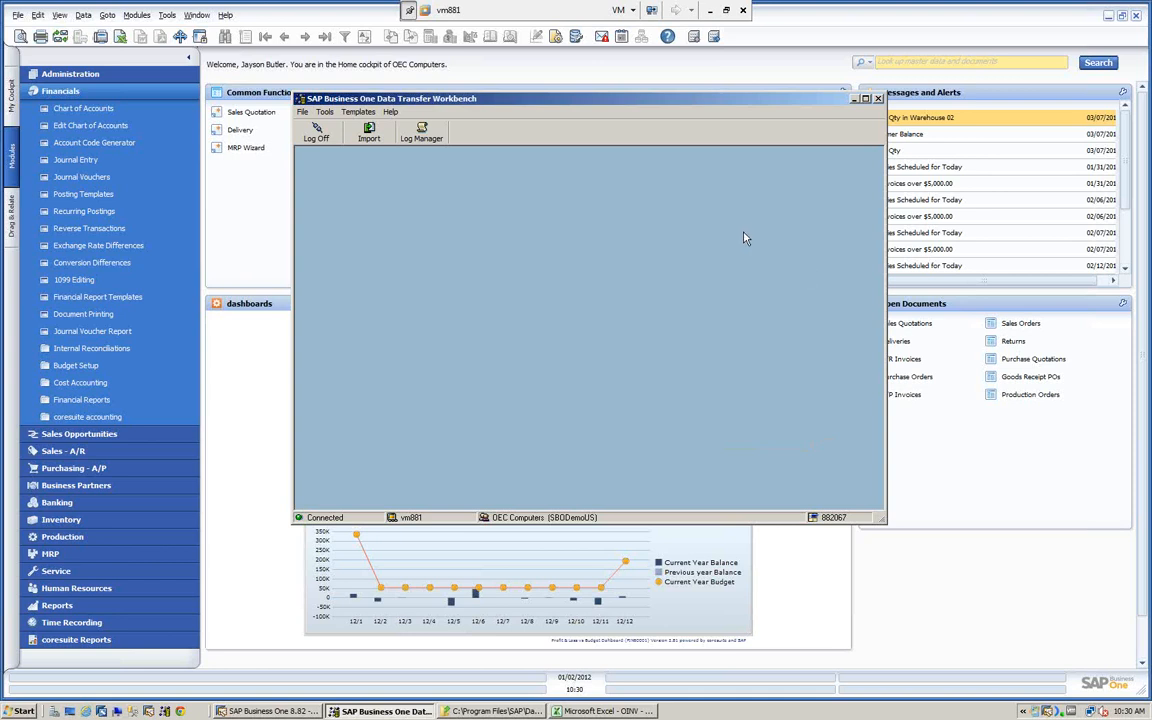
pyautogui.click(878, 98)
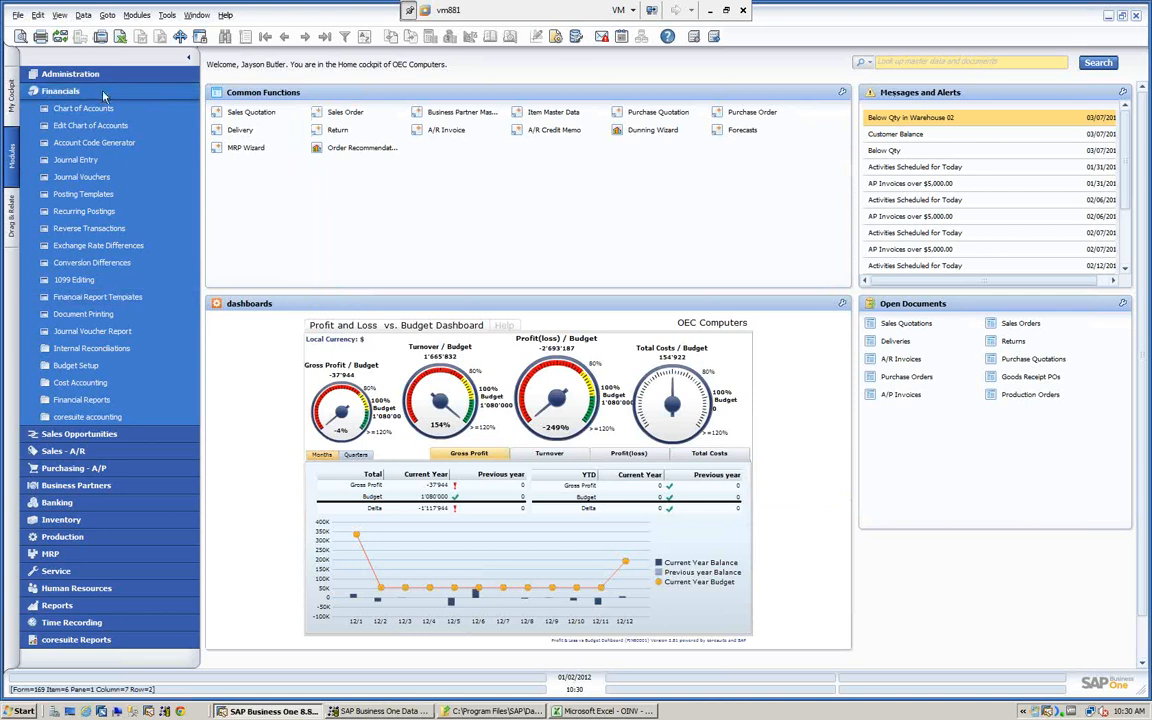
pyautogui.click(100, 91)
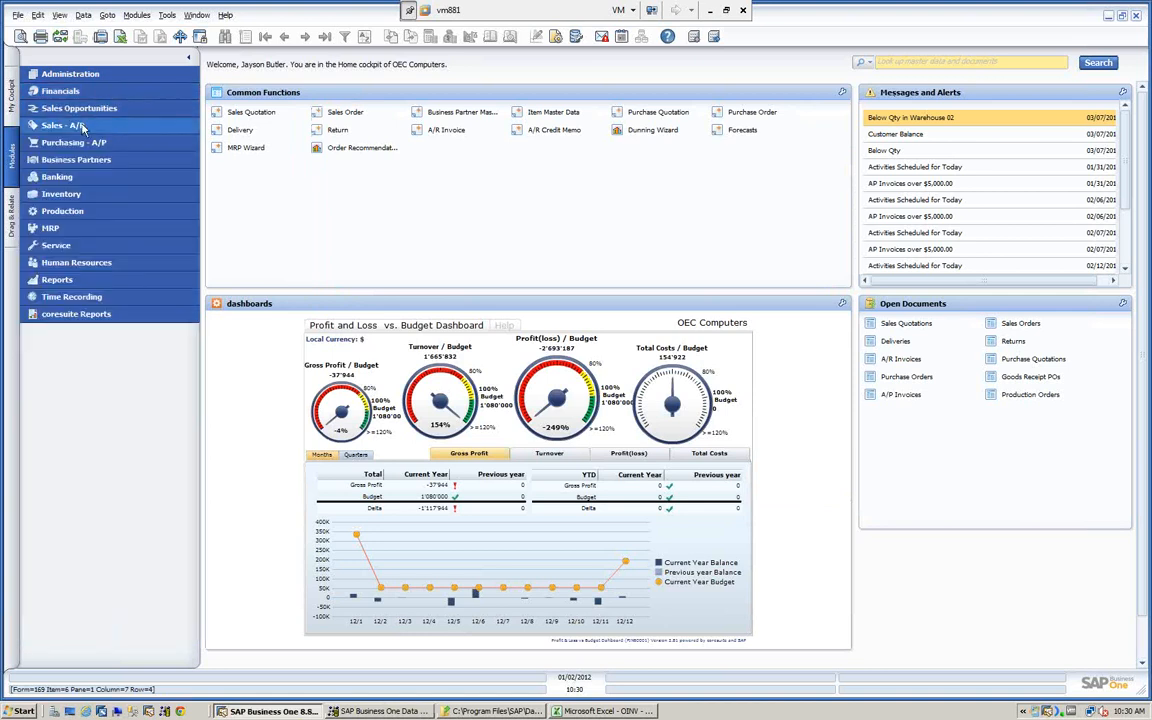
pyautogui.click(80, 125)
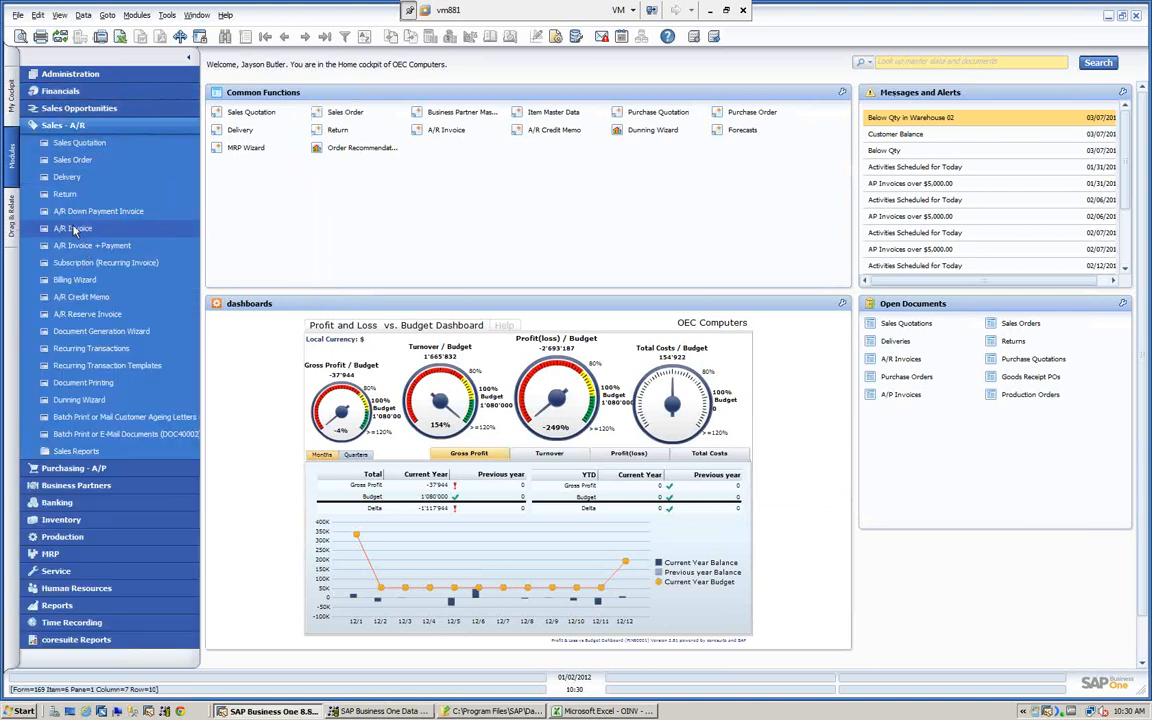
pyautogui.click(446, 130)
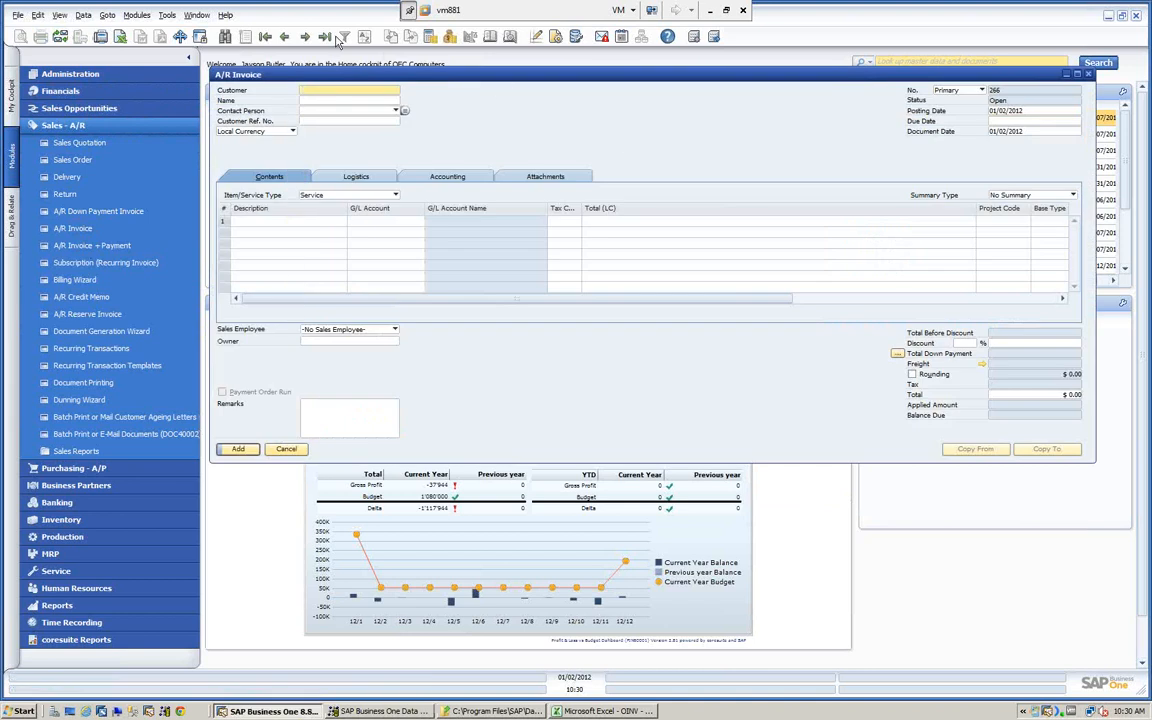
pyautogui.click(330, 37)
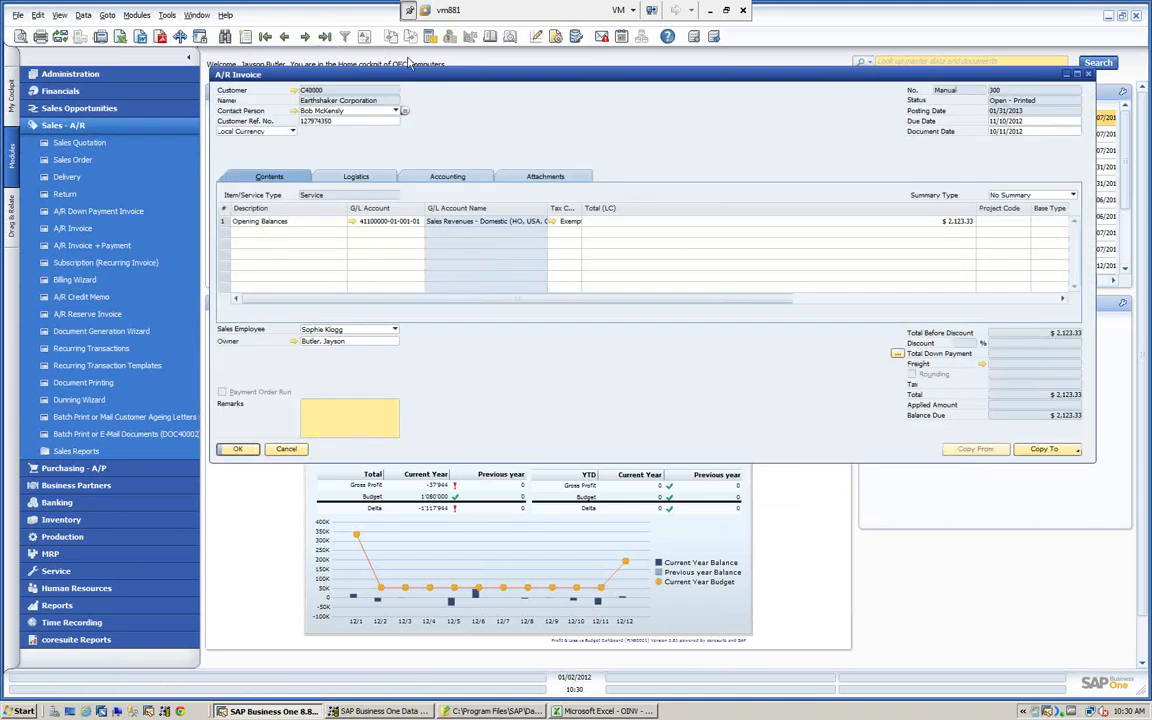
pyautogui.moveTo(385, 74); pyautogui.dragTo(309, 84)
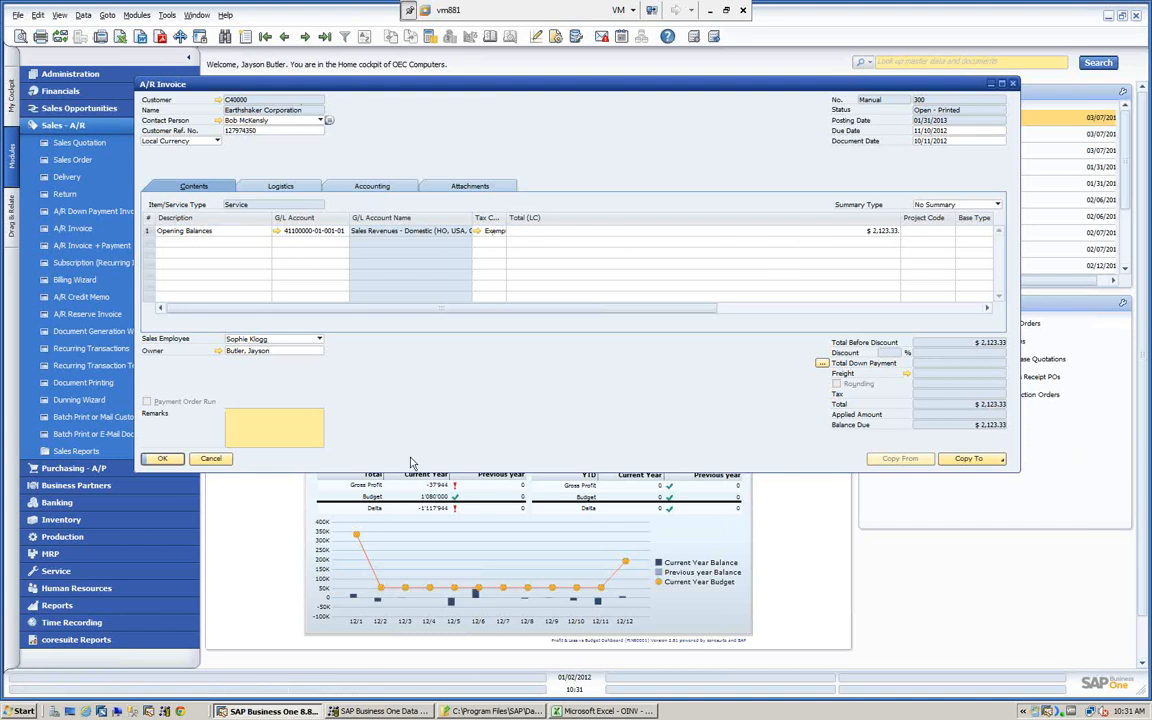
# - Review the invoice's accounting details, linked journal entry and customer reference number, then close the invoice and collapse the Sales - A/R module
pyautogui.click(372, 187)
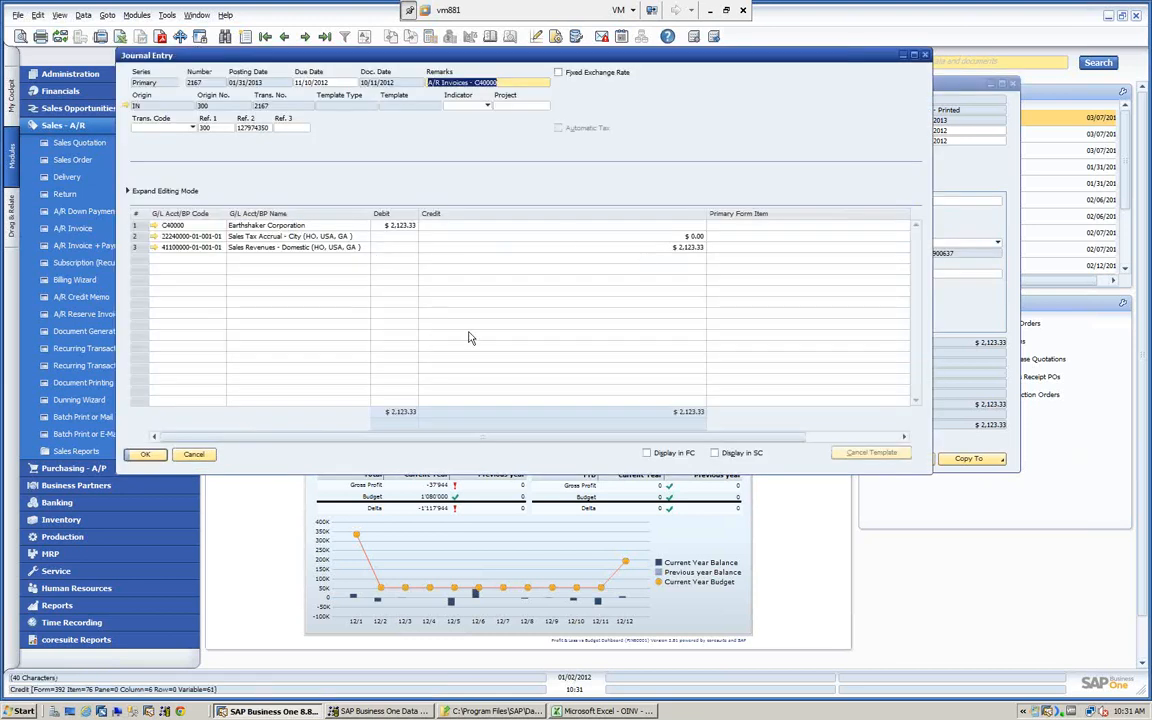
pyautogui.click(193, 454)
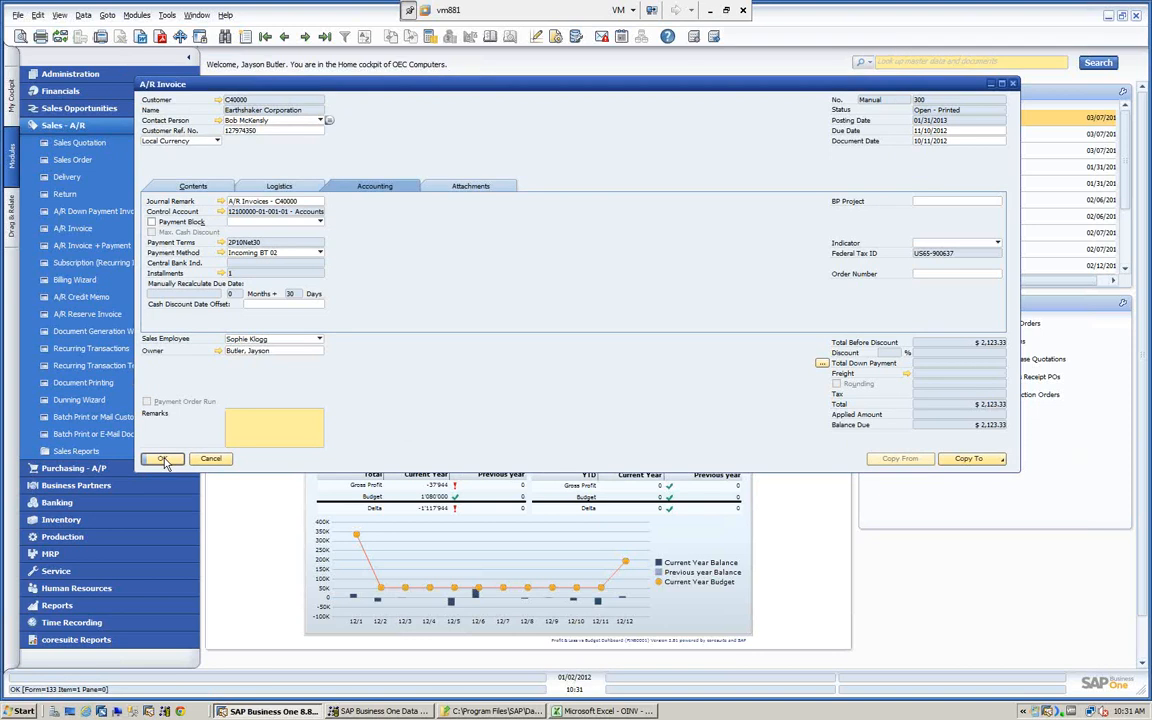
pyautogui.doubleClick(240, 131)
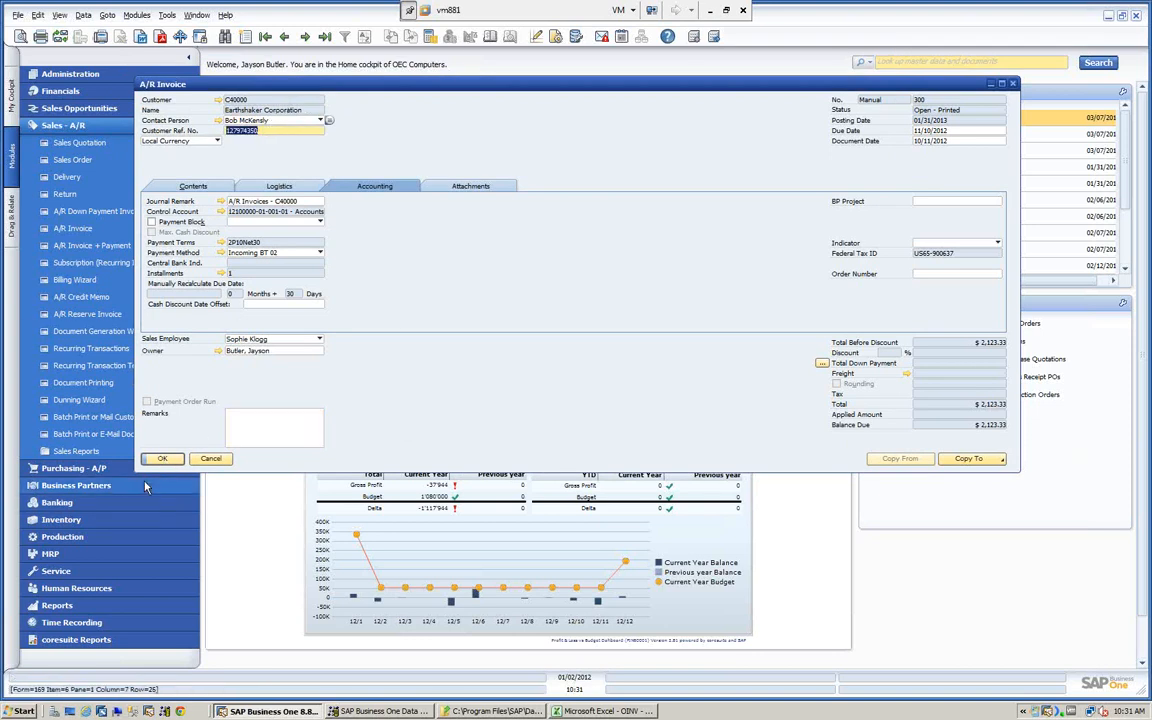
pyautogui.click(161, 458)
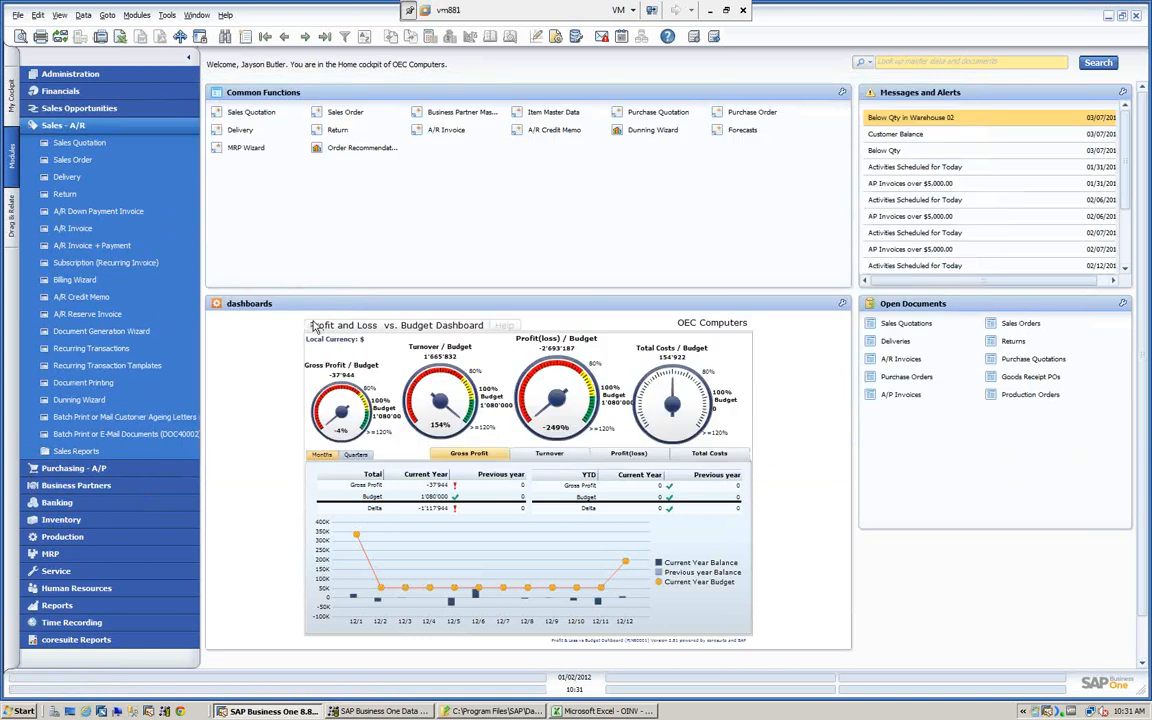
pyautogui.click(58, 126)
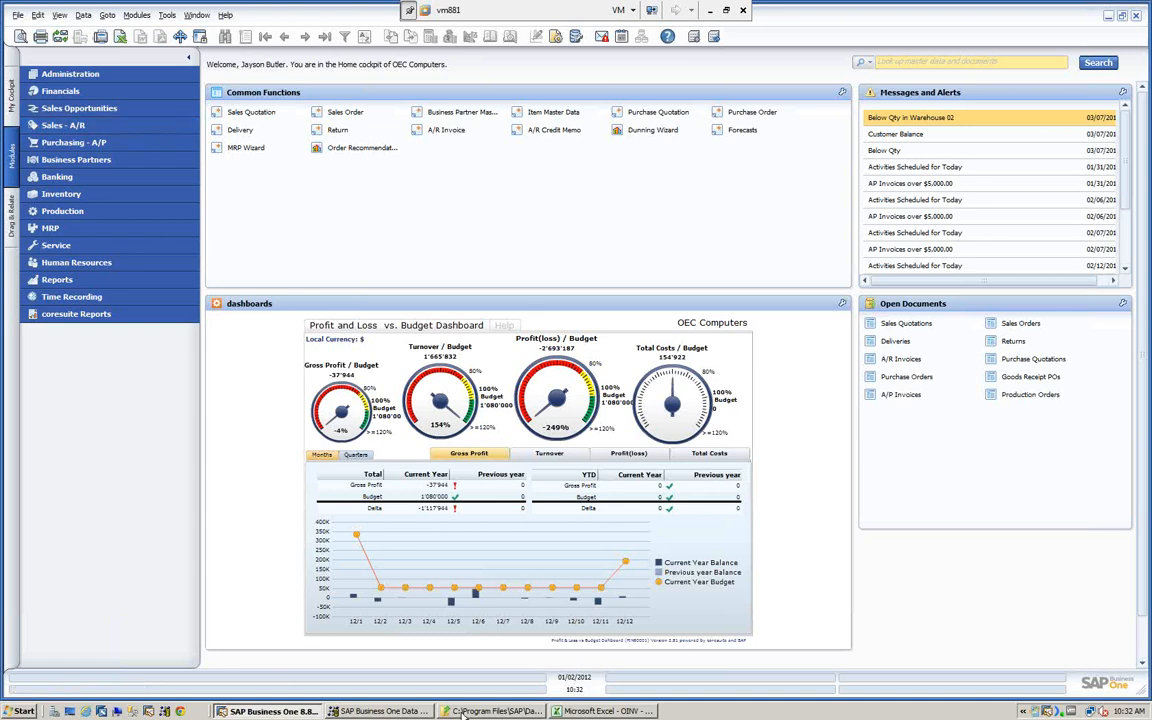
# - Locate the Data Migration programs of SAP Business One among the programs installed in Windows
pyautogui.click(24, 710)
pyautogui.click(38, 665)
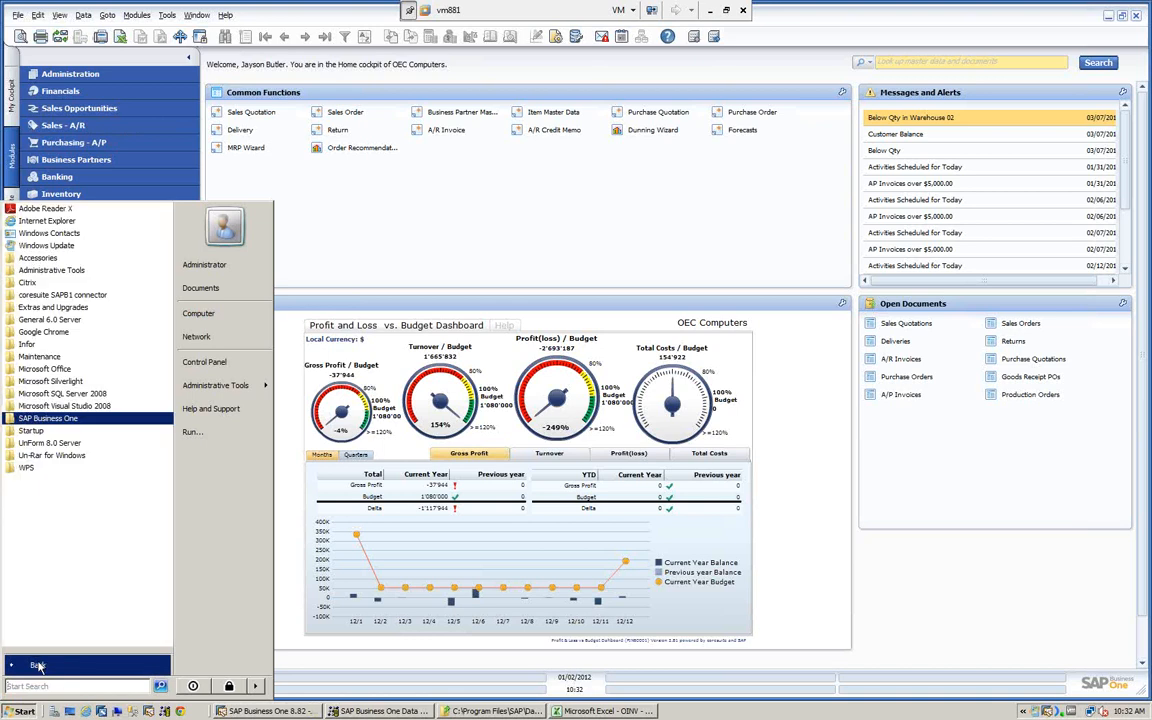
pyautogui.click(47, 418)
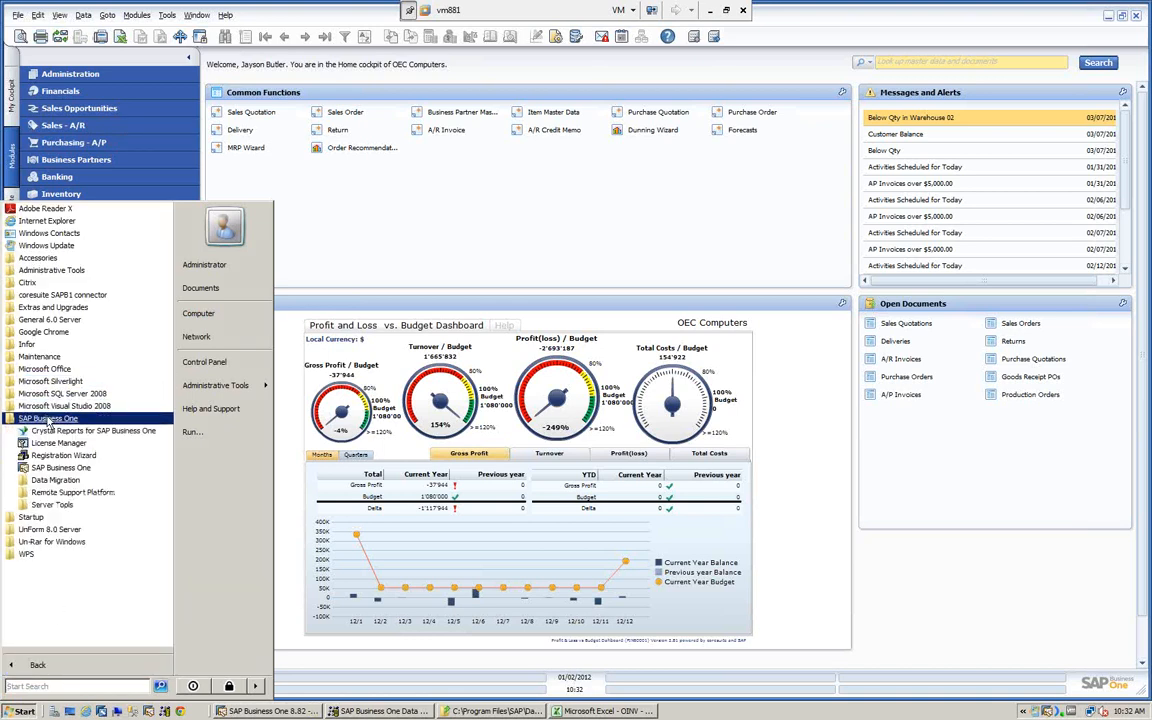
pyautogui.click(56, 481)
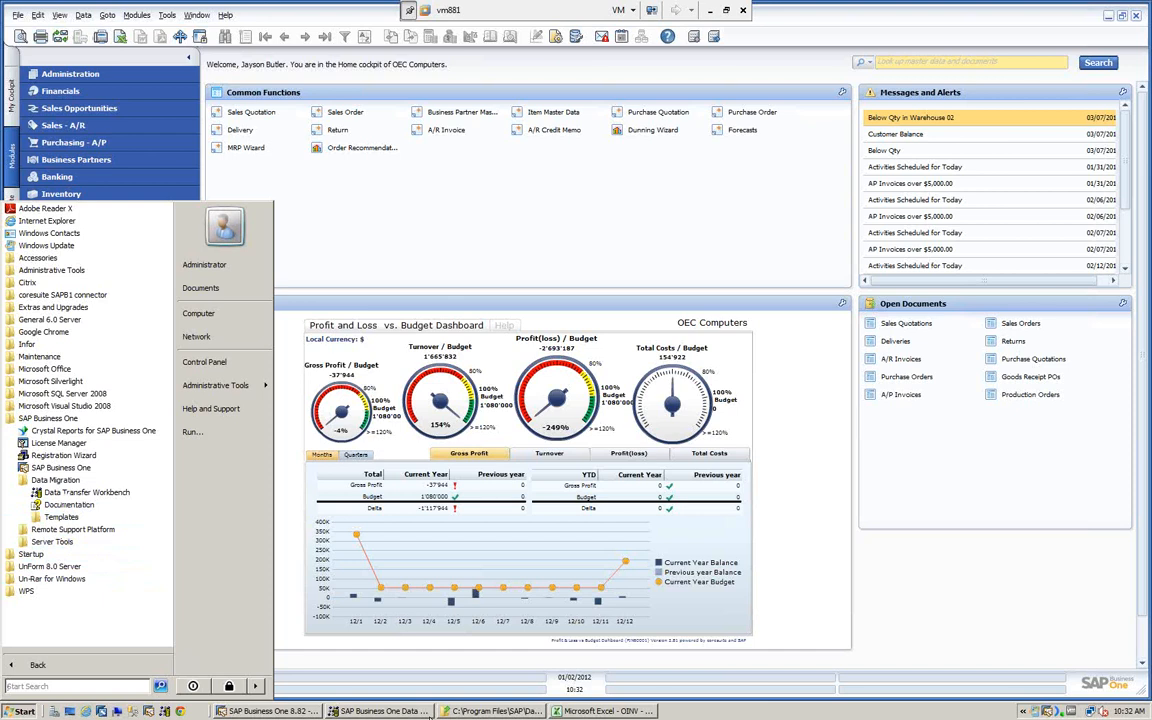
# - Switch to the Data Transfer Workbench and start an import of Setup Data with the Add New Data operation
pyautogui.click(378, 711)
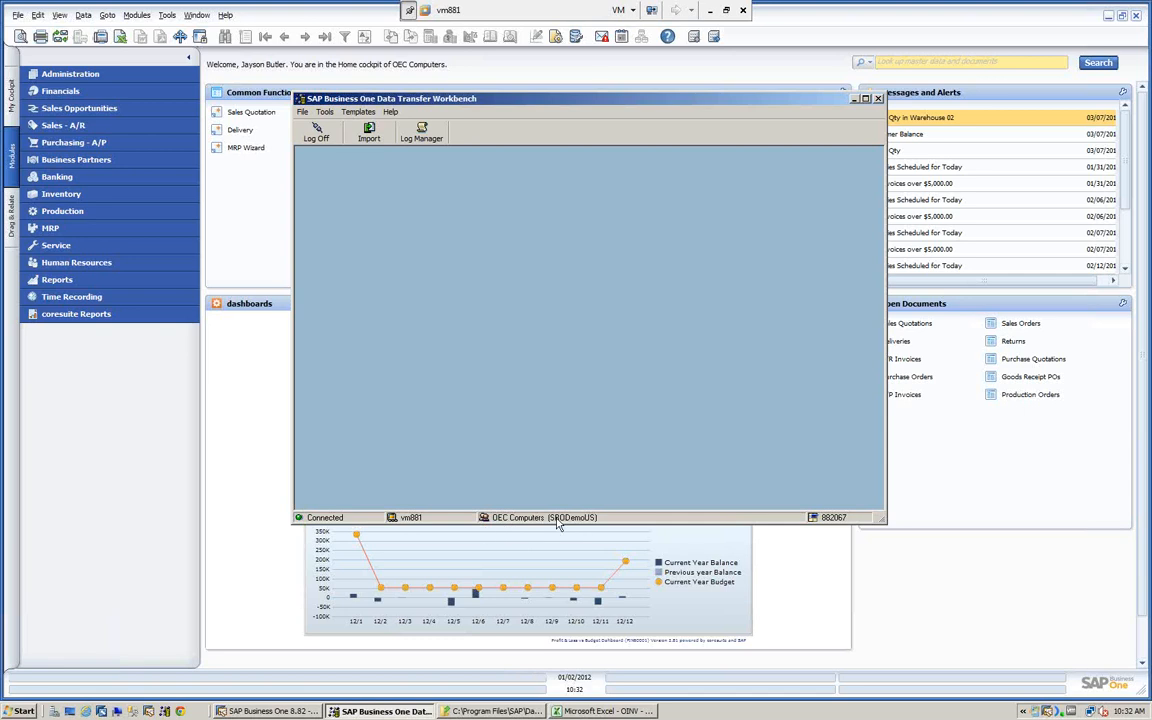
pyautogui.click(368, 135)
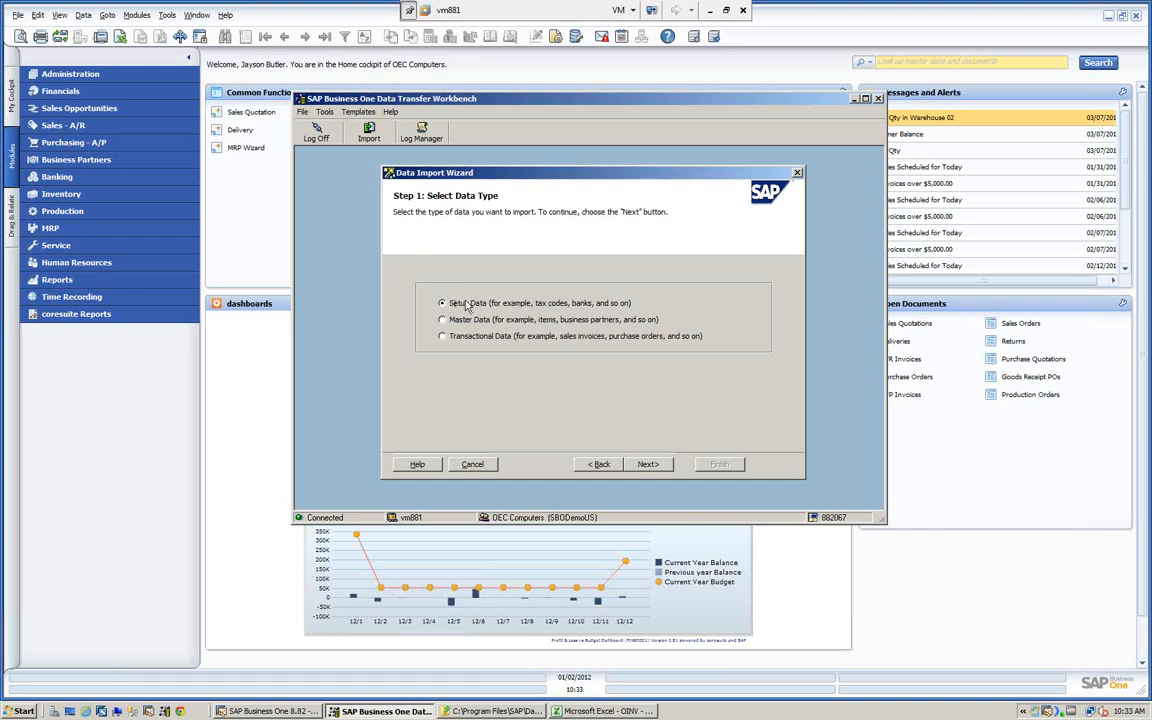
pyautogui.click(648, 466)
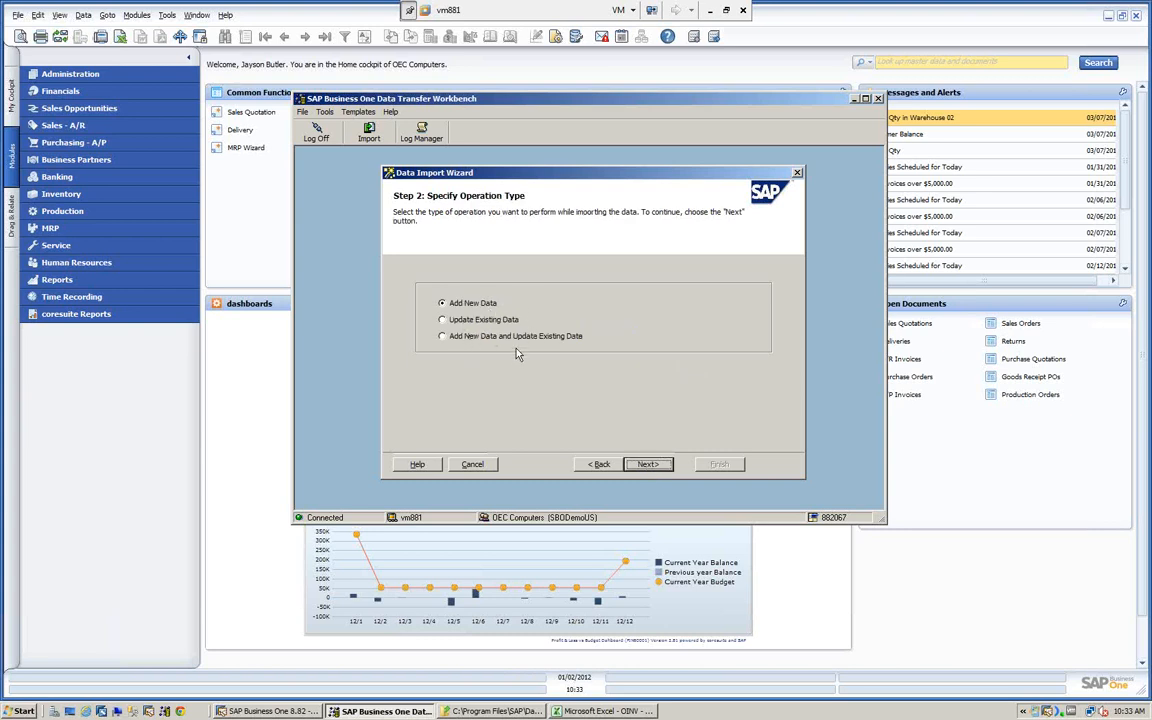
pyautogui.click(648, 466)
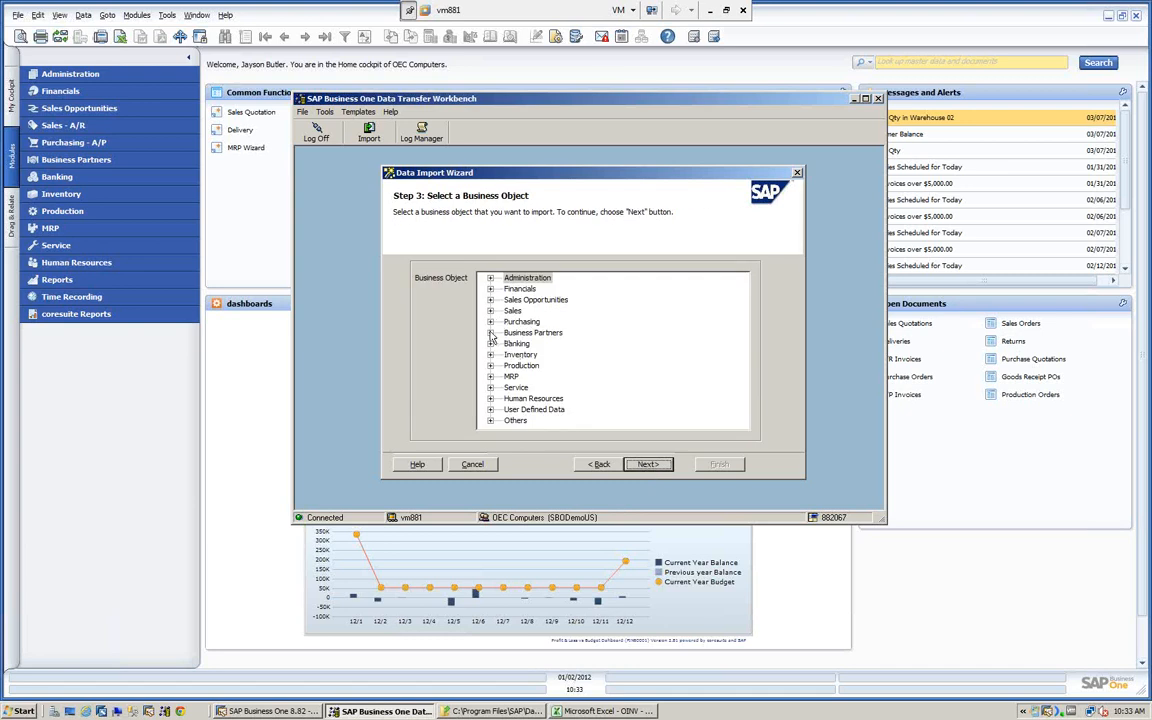
# - Browse the business objects offered for setup data, including Banks in the Administration banking setup, and return to the data type selection
pyautogui.click(490, 333)
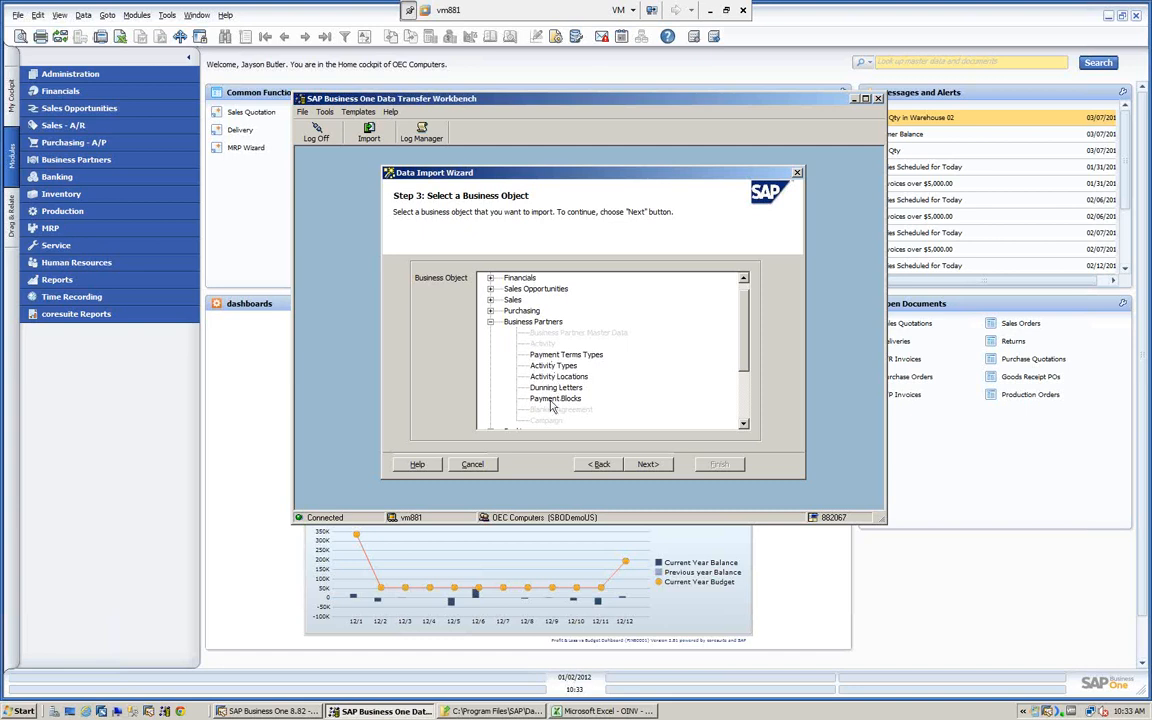
pyautogui.click(491, 323)
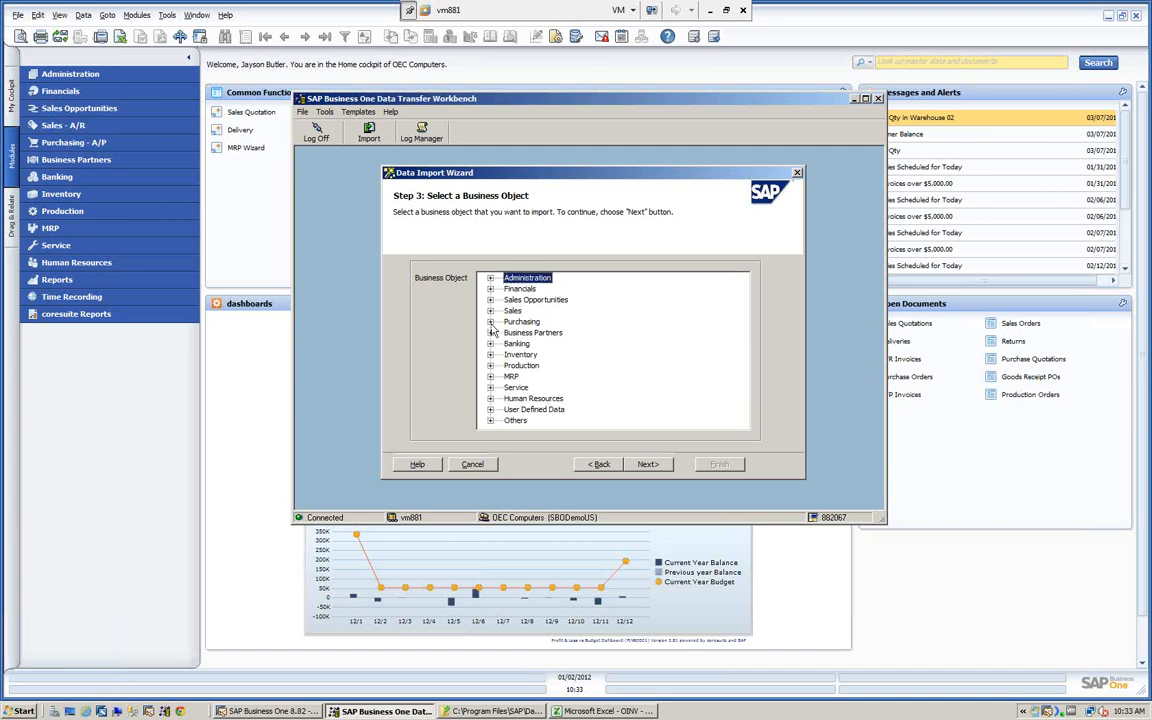
pyautogui.click(491, 343)
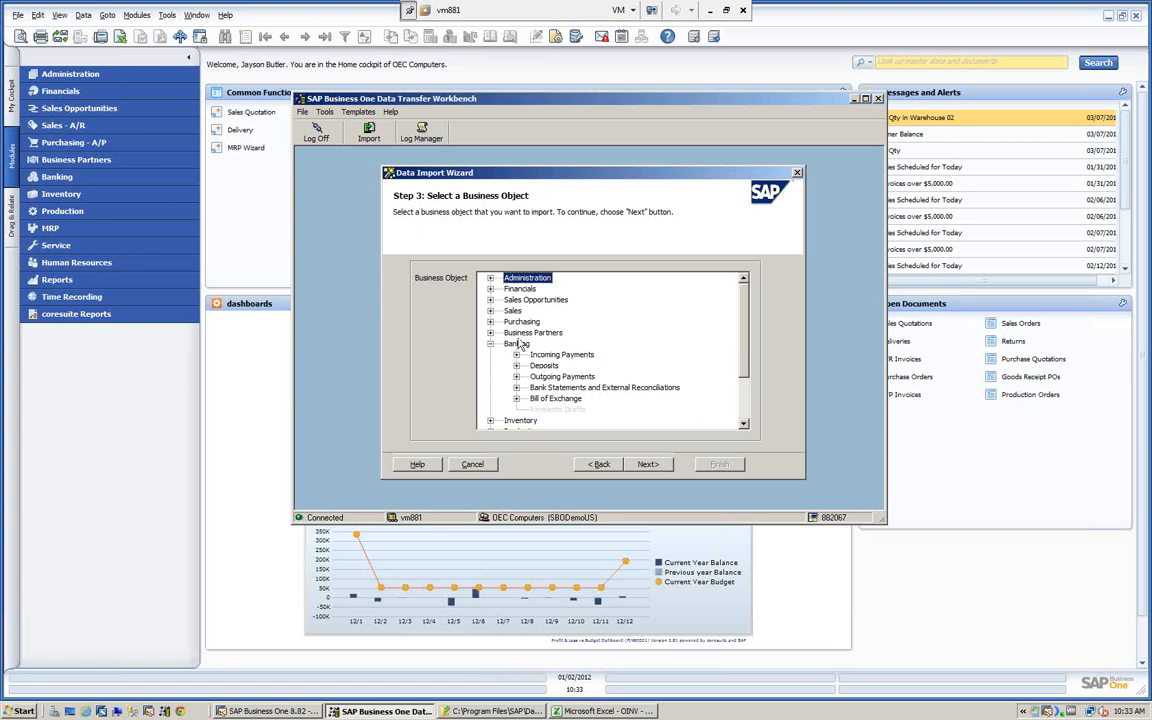
pyautogui.click(491, 279)
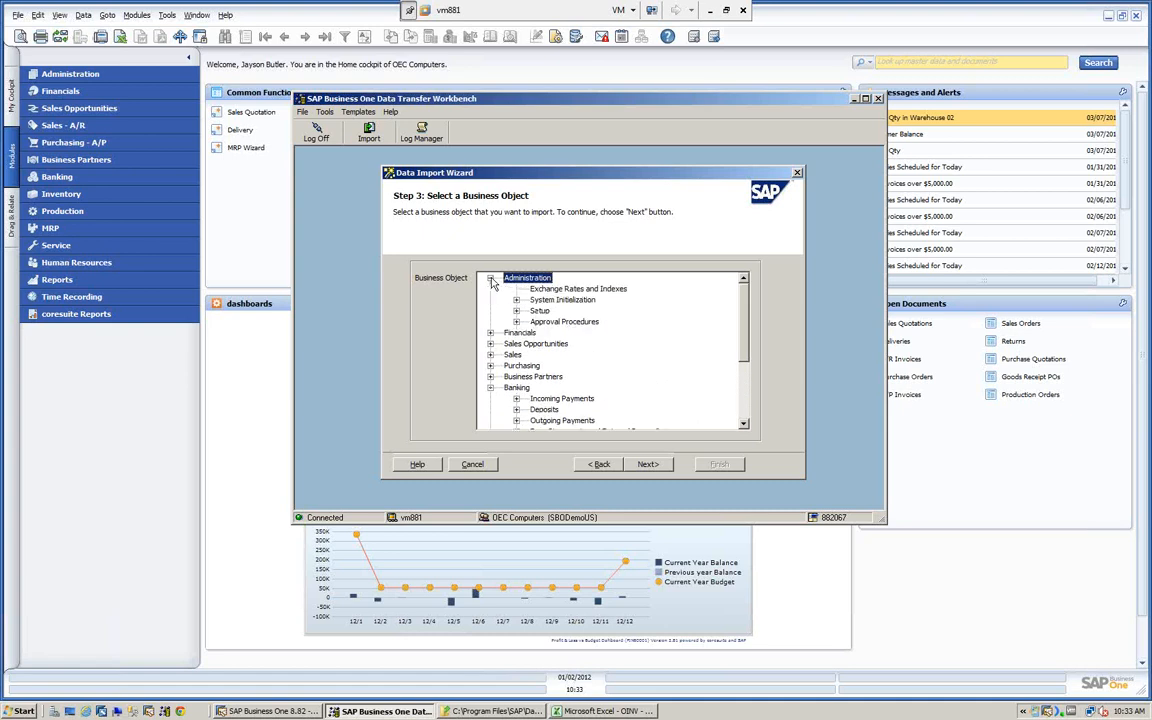
pyautogui.click(516, 311)
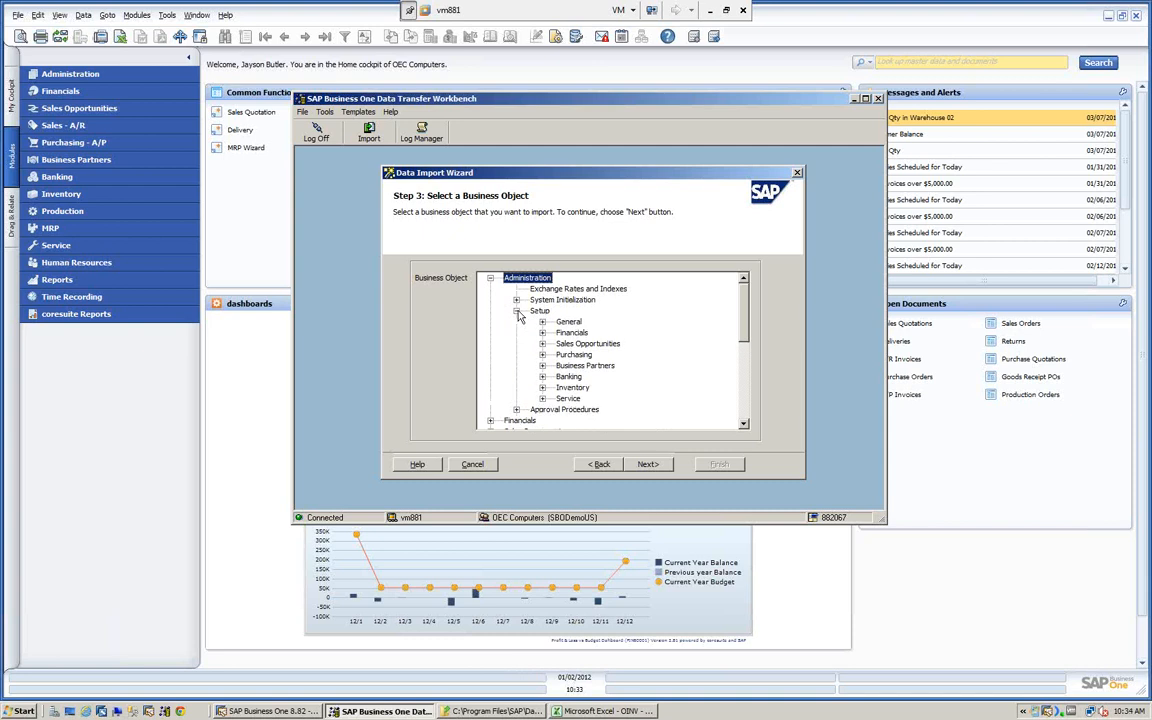
pyautogui.click(542, 376)
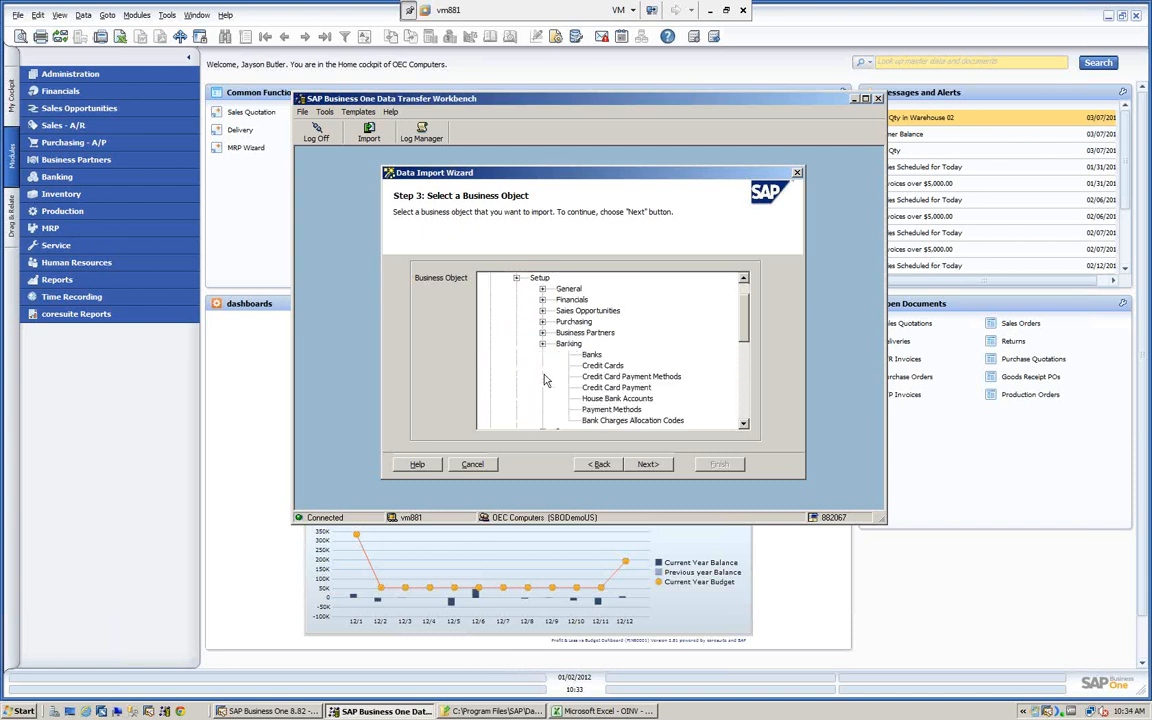
pyautogui.click(591, 355)
pyautogui.click(599, 465)
pyautogui.click(599, 465)
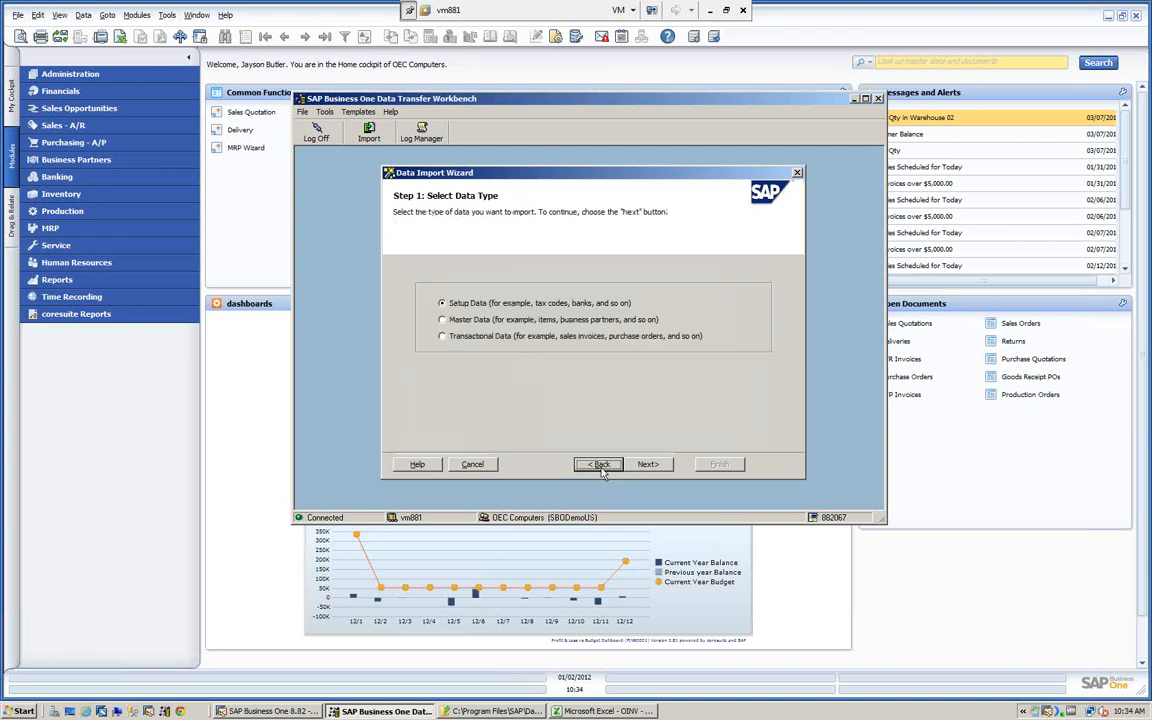
# - Choose Master Data with Add New Data, examine the importable Business Partners objects, and return to the data type selection
pyautogui.click(442, 320)
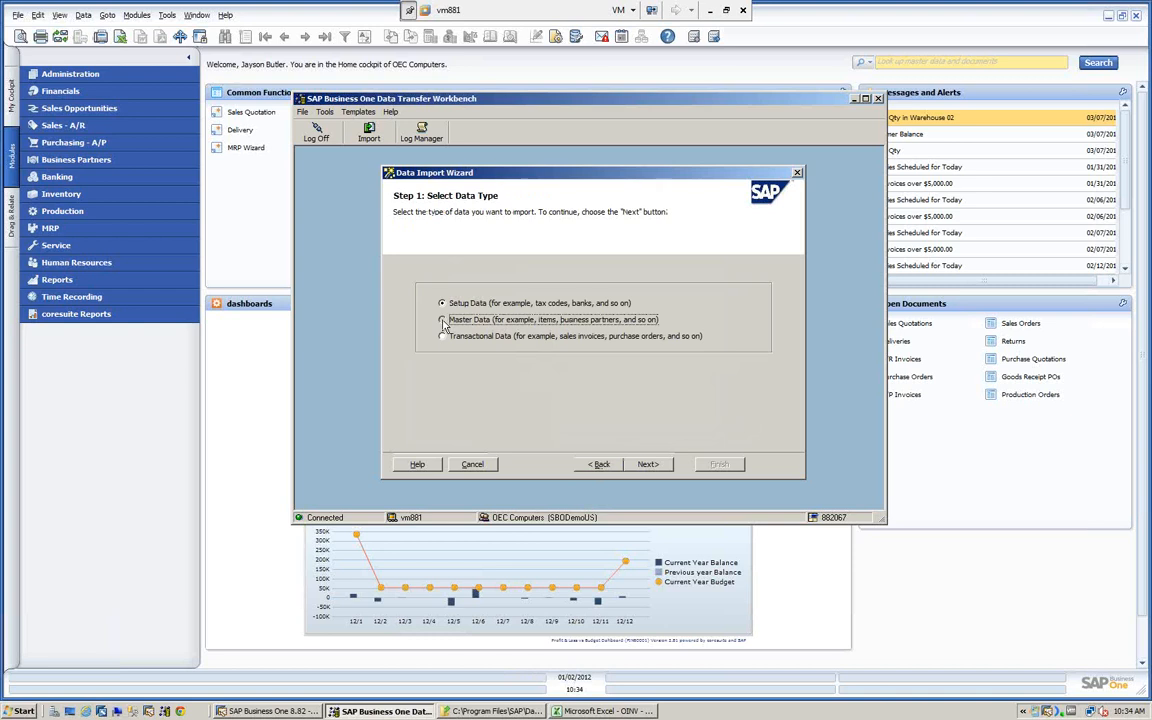
pyautogui.click(649, 465)
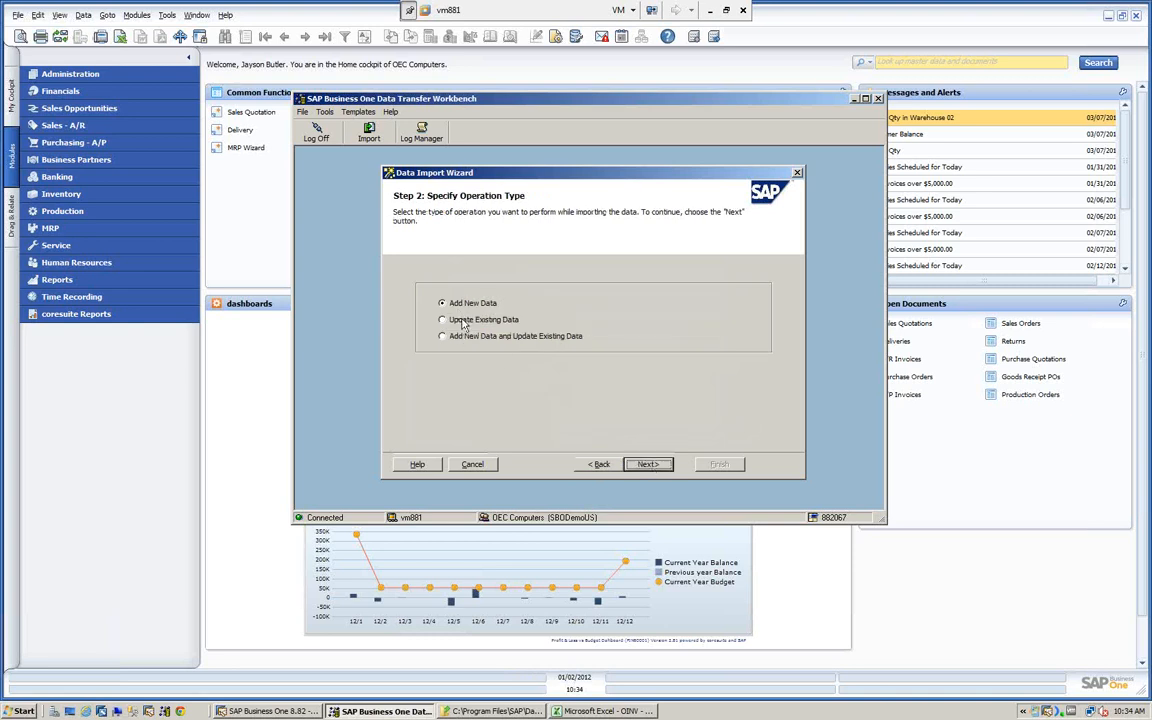
pyautogui.click(649, 465)
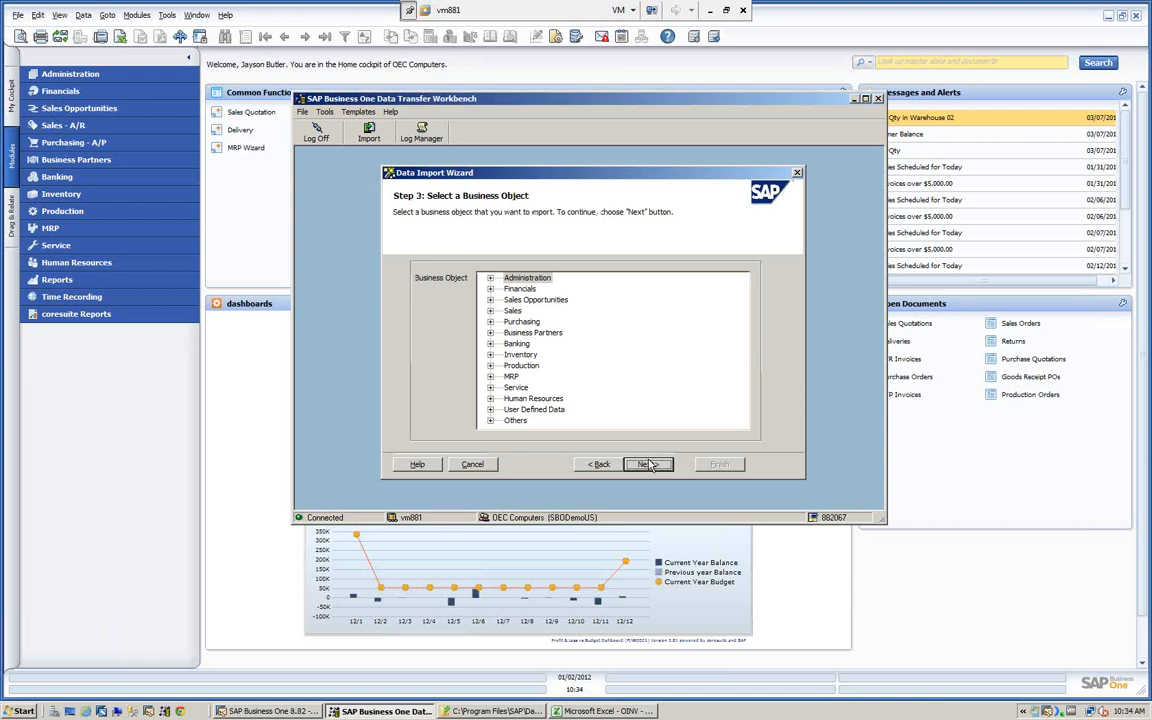
pyautogui.click(490, 332)
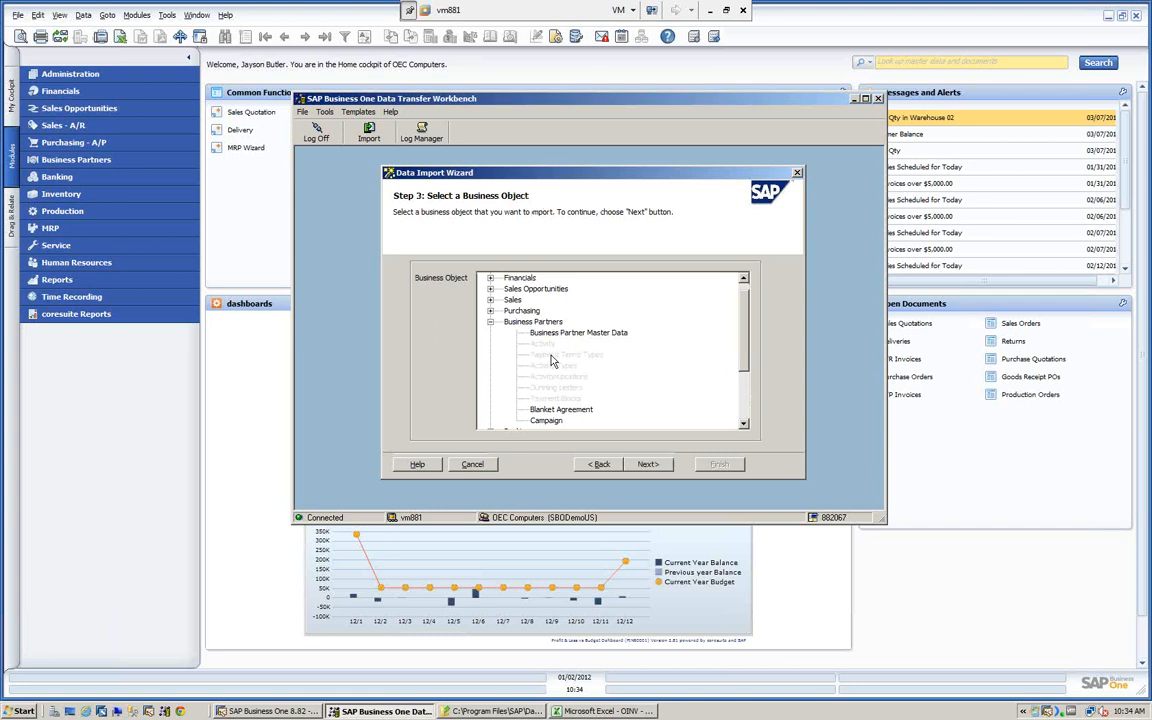
pyautogui.click(599, 465)
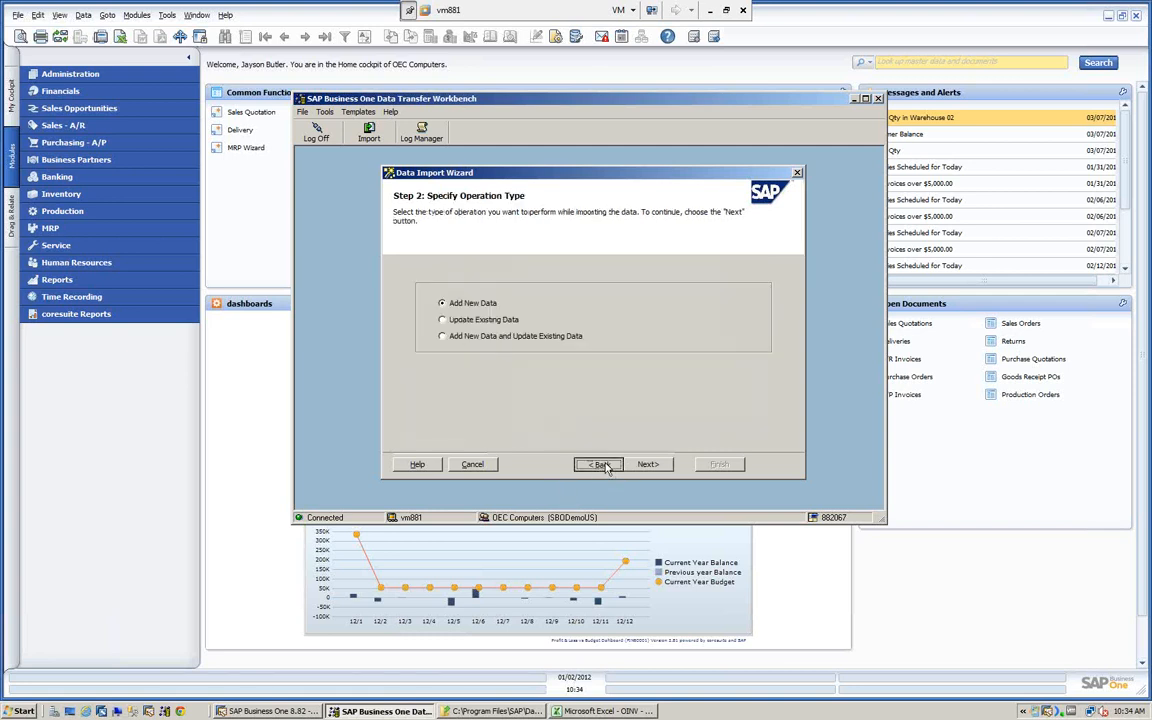
pyautogui.click(603, 465)
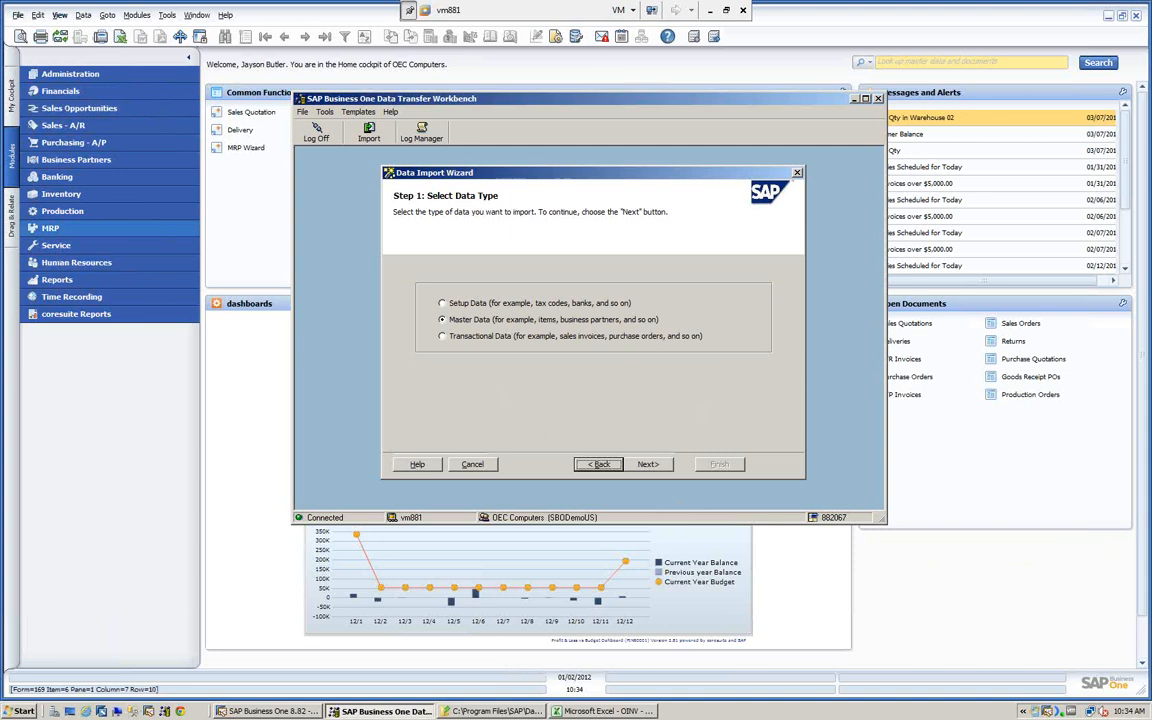
# - Switch to SAP Business One, examine the Banks setup under Administration's banking setup and the System Information view option, and close the setup
pyautogui.click(70, 80)
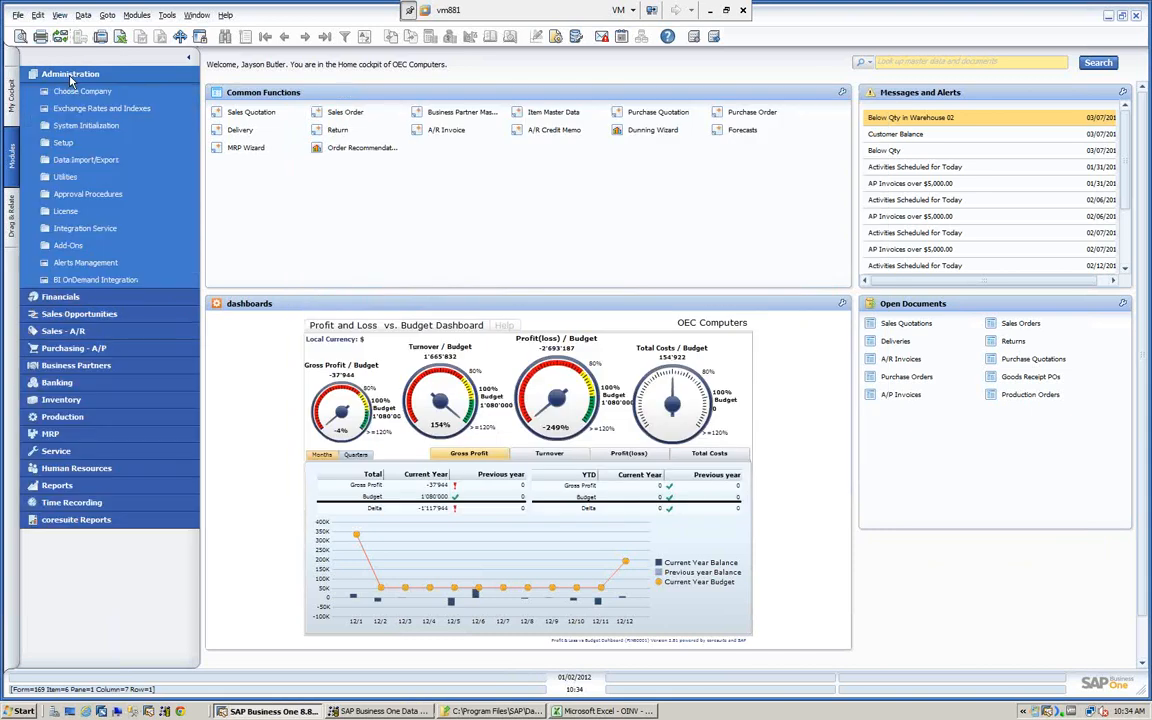
pyautogui.click(61, 143)
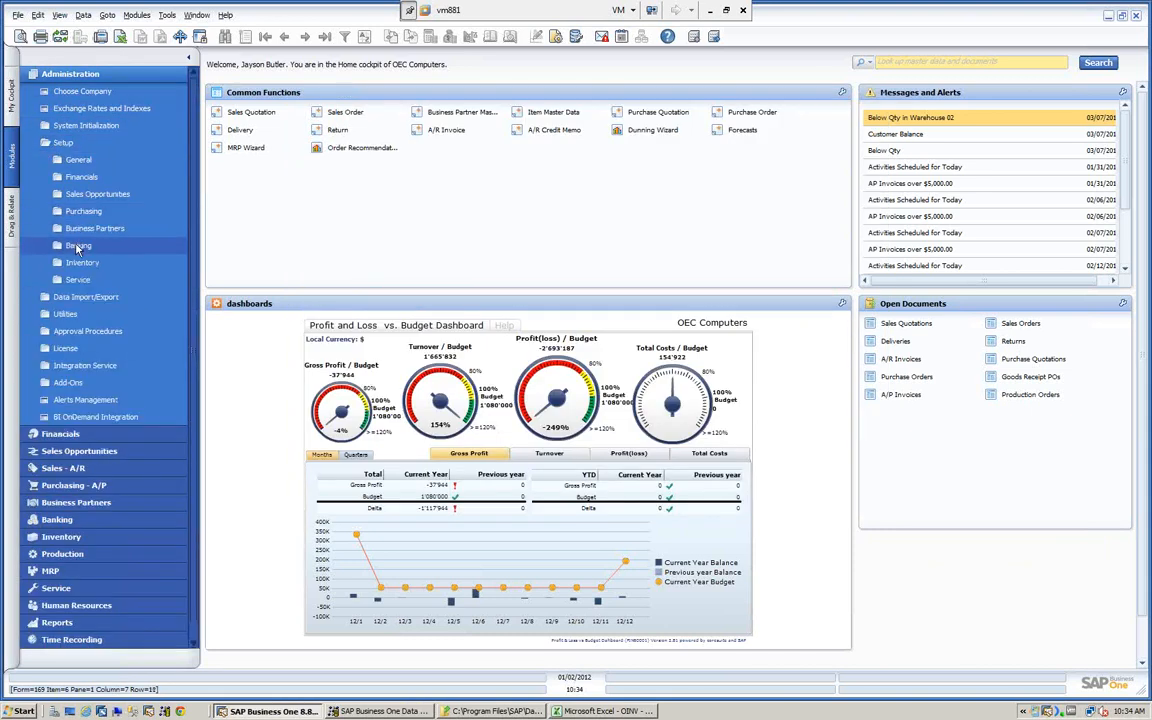
pyautogui.click(70, 245)
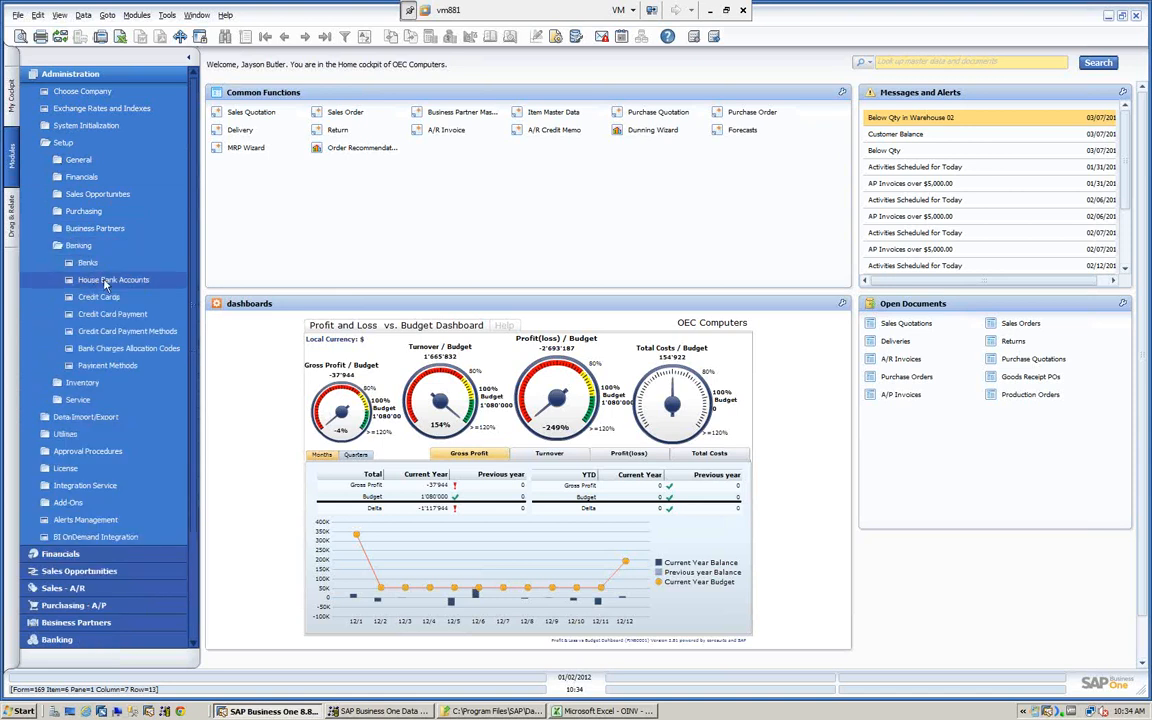
pyautogui.click(87, 263)
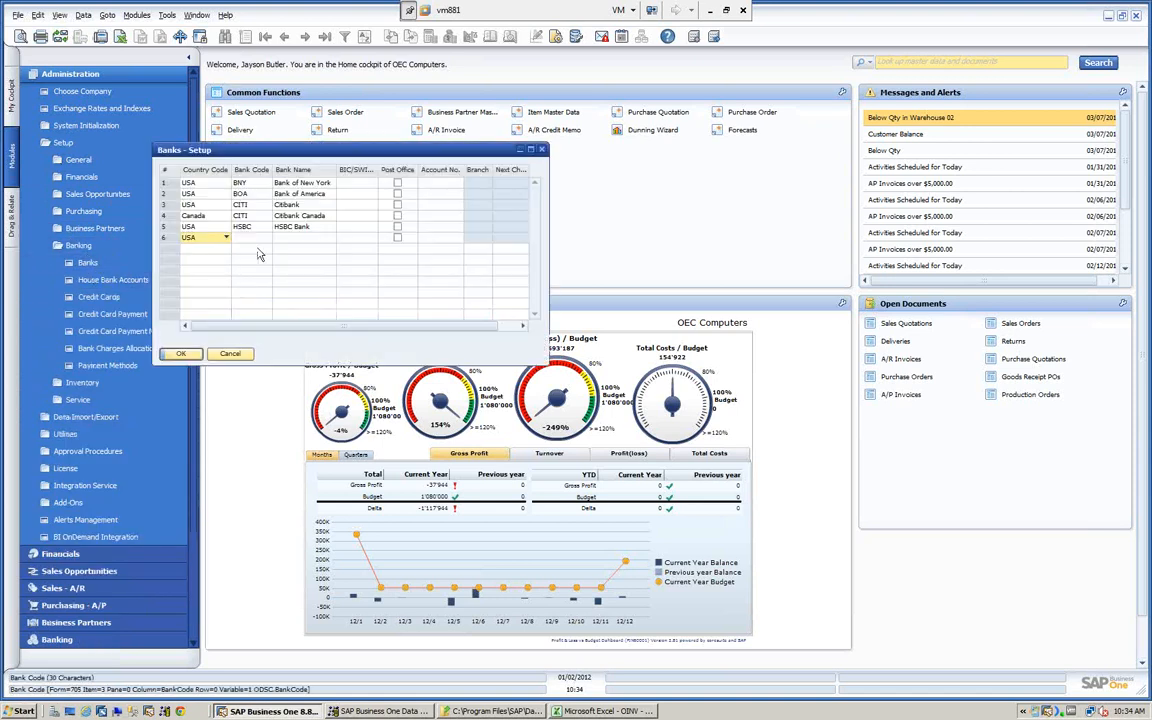
pyautogui.moveTo(330, 158); pyautogui.dragTo(491, 133)
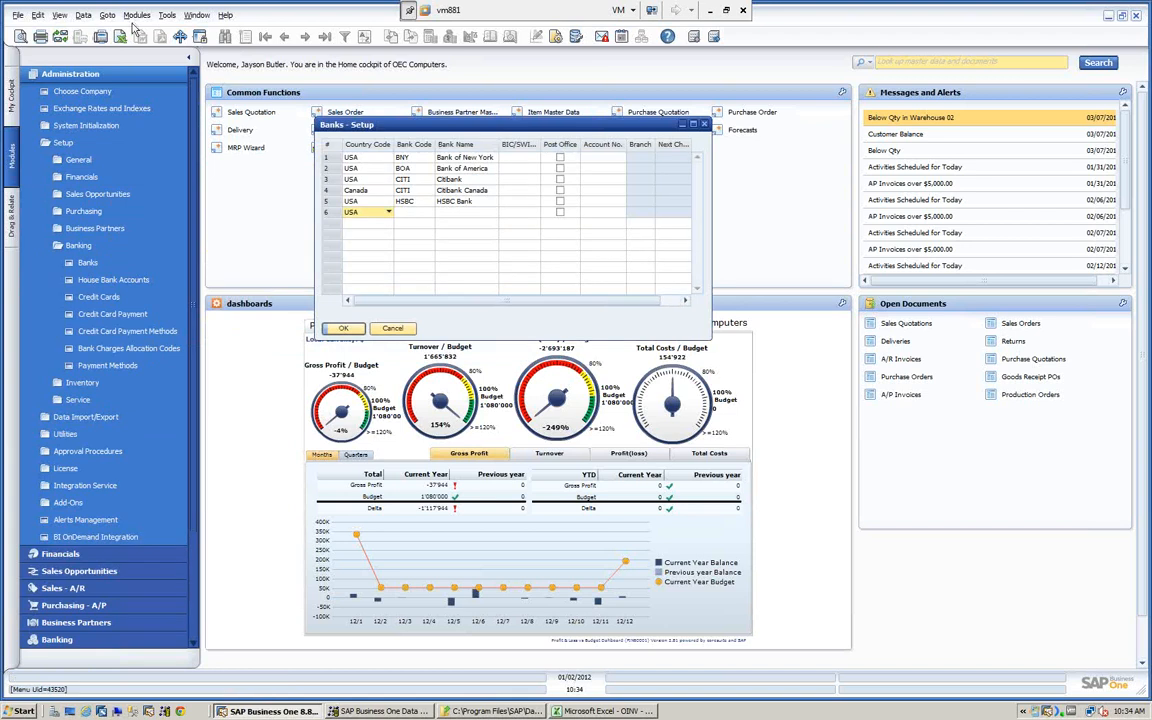
pyautogui.click(60, 16)
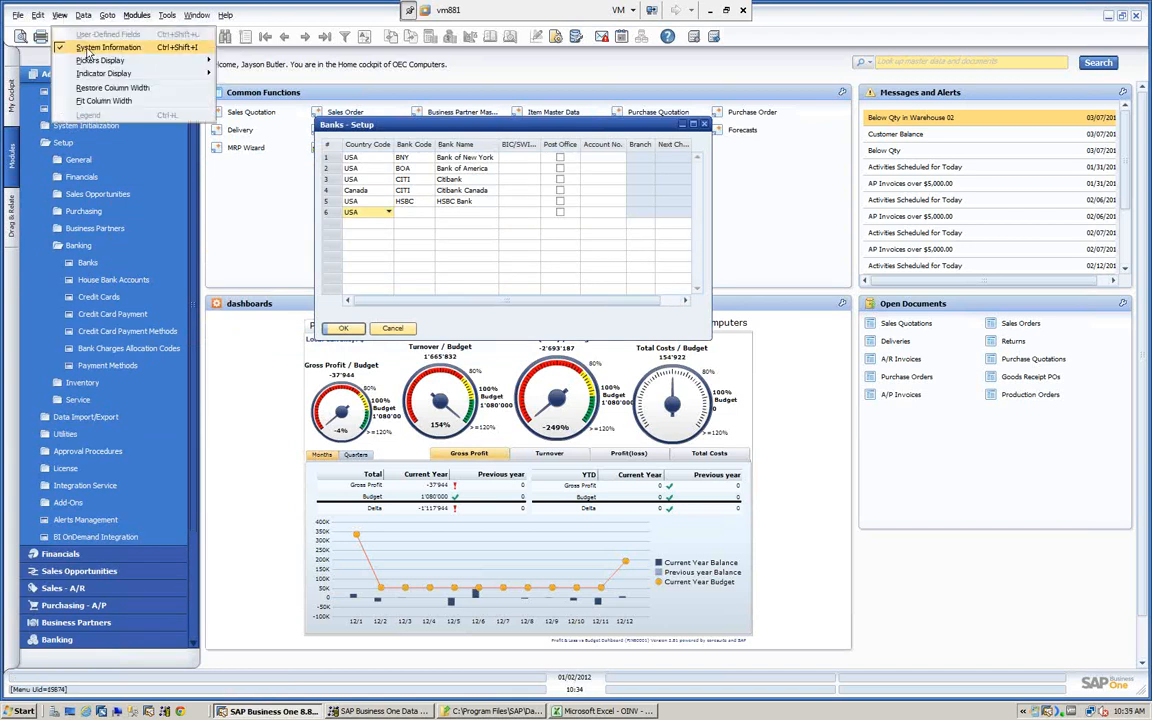
pyautogui.click(436, 127)
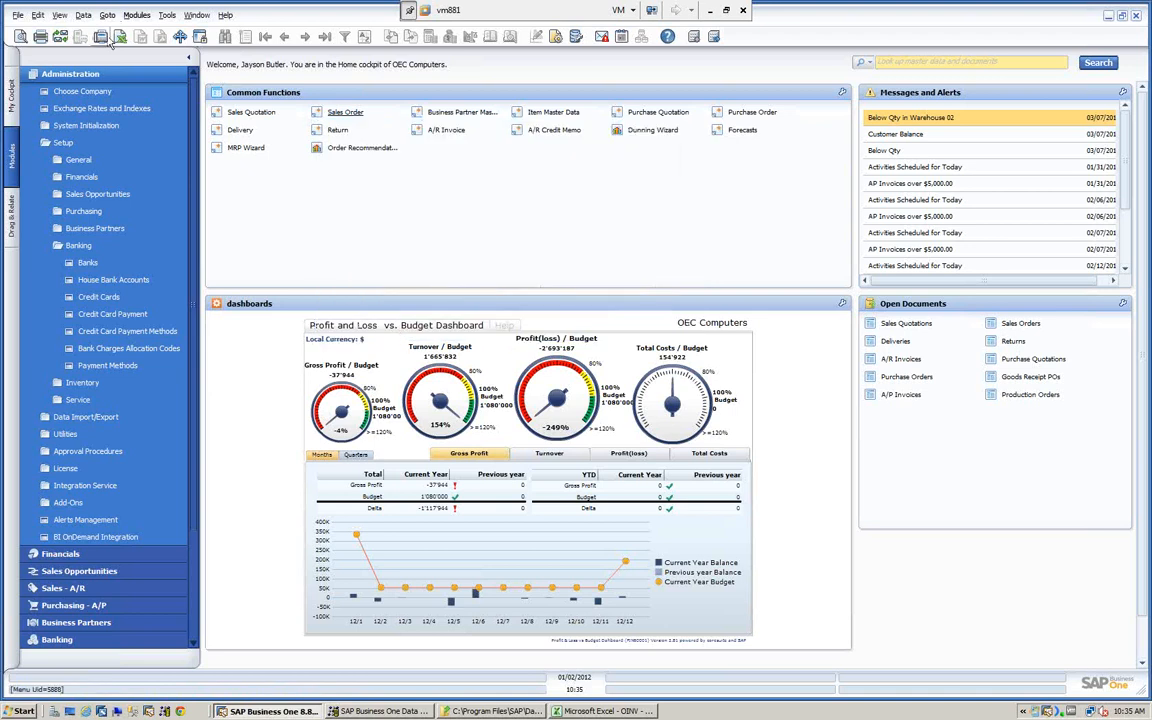
# - Collapse the Administration module and open the A/R Invoice form from the Sales - A/R module
pyautogui.click(103, 76)
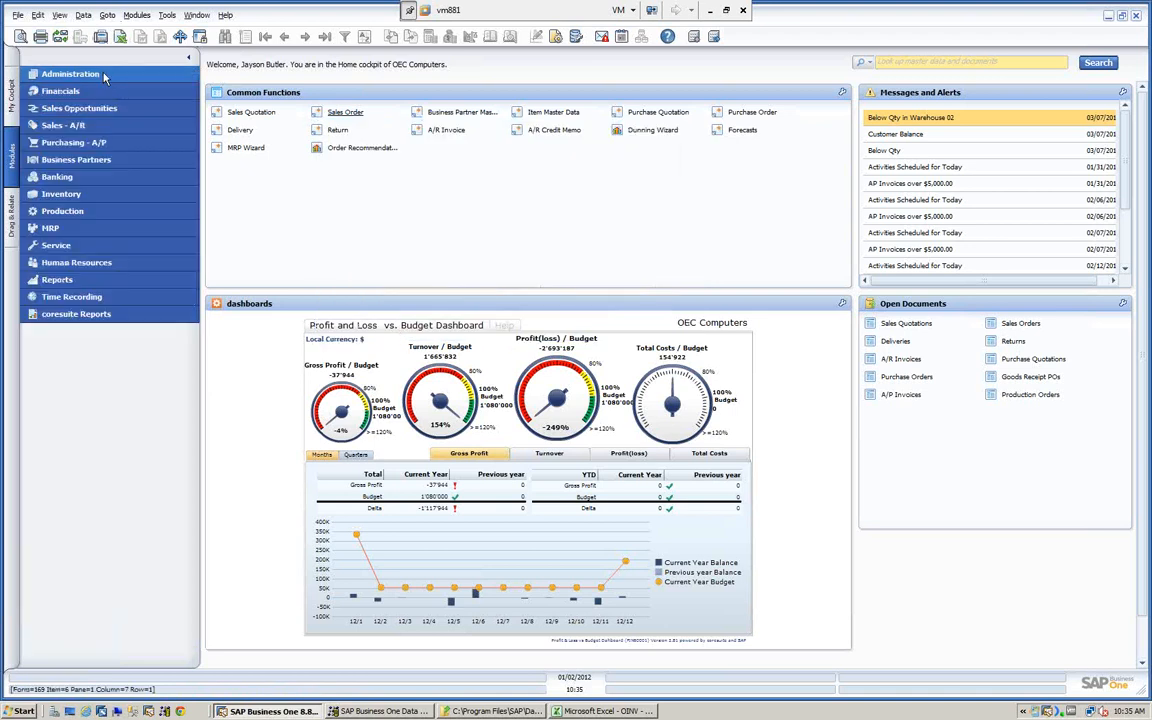
pyautogui.click(64, 126)
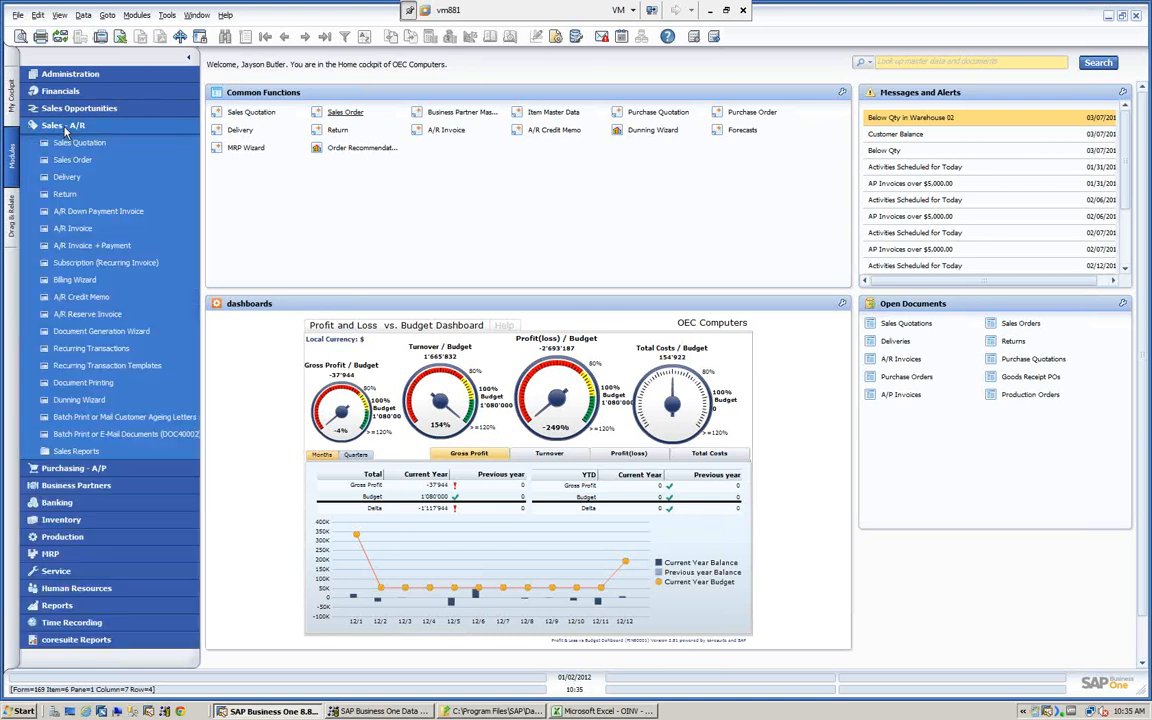
pyautogui.click(78, 228)
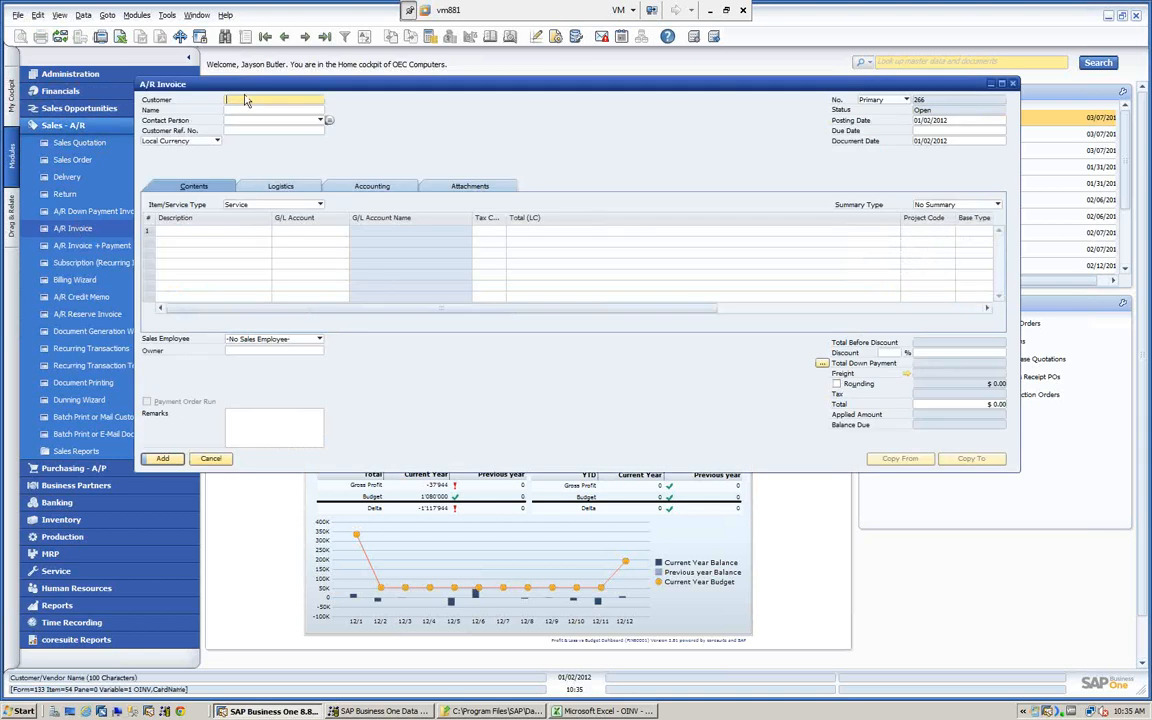
# - Display the last A/R invoice record, examine its imported values, and close the form
pyautogui.click(325, 37)
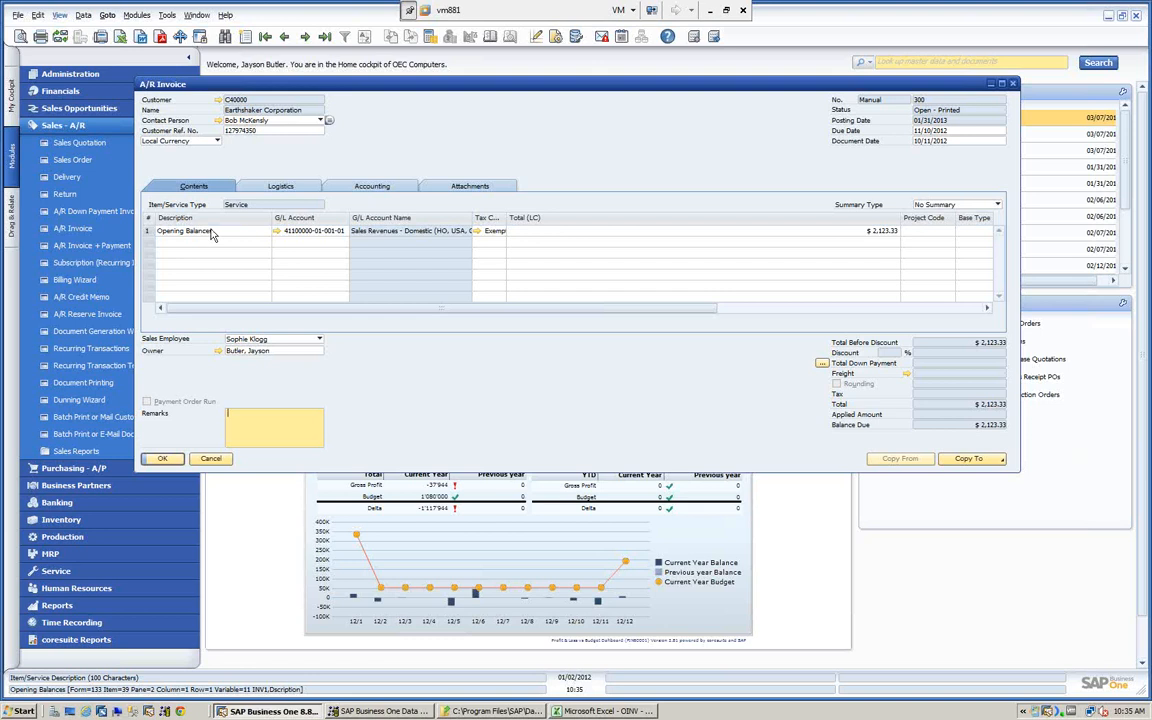
pyautogui.click(213, 460)
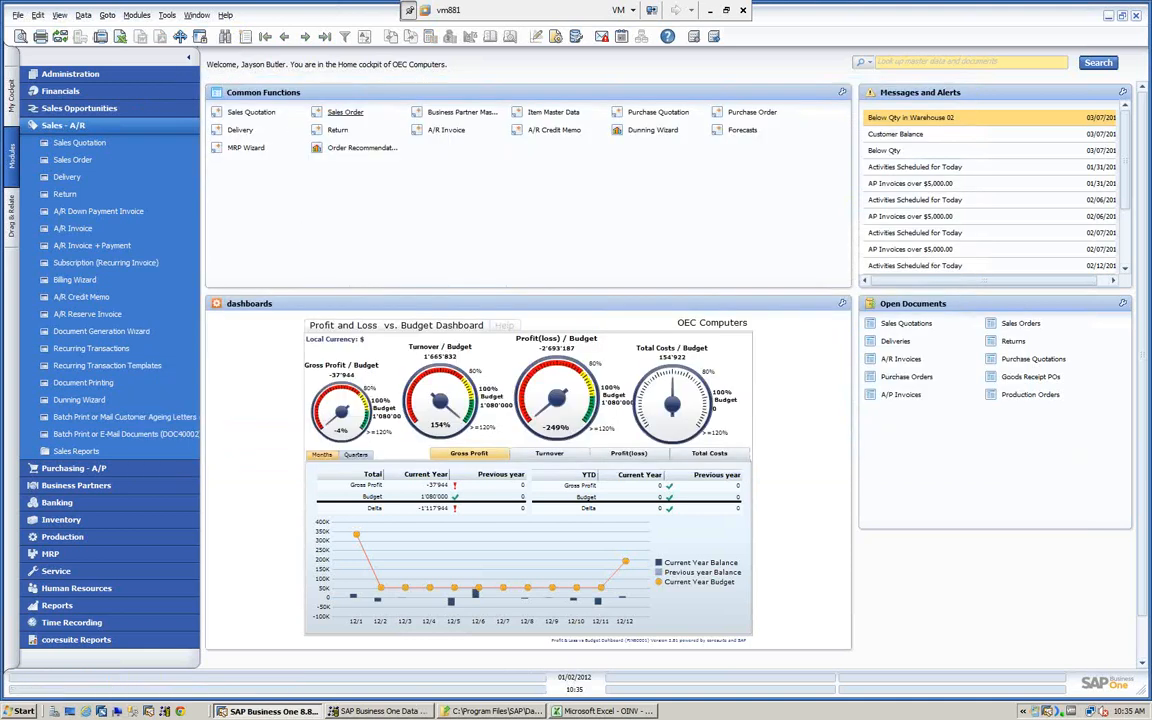
# - Switch to Windows Explorer, widen the window, go up from AR Invoice to the second-level Templates folder, select Administration, and move the window clear of the modules
pyautogui.click(500, 711)
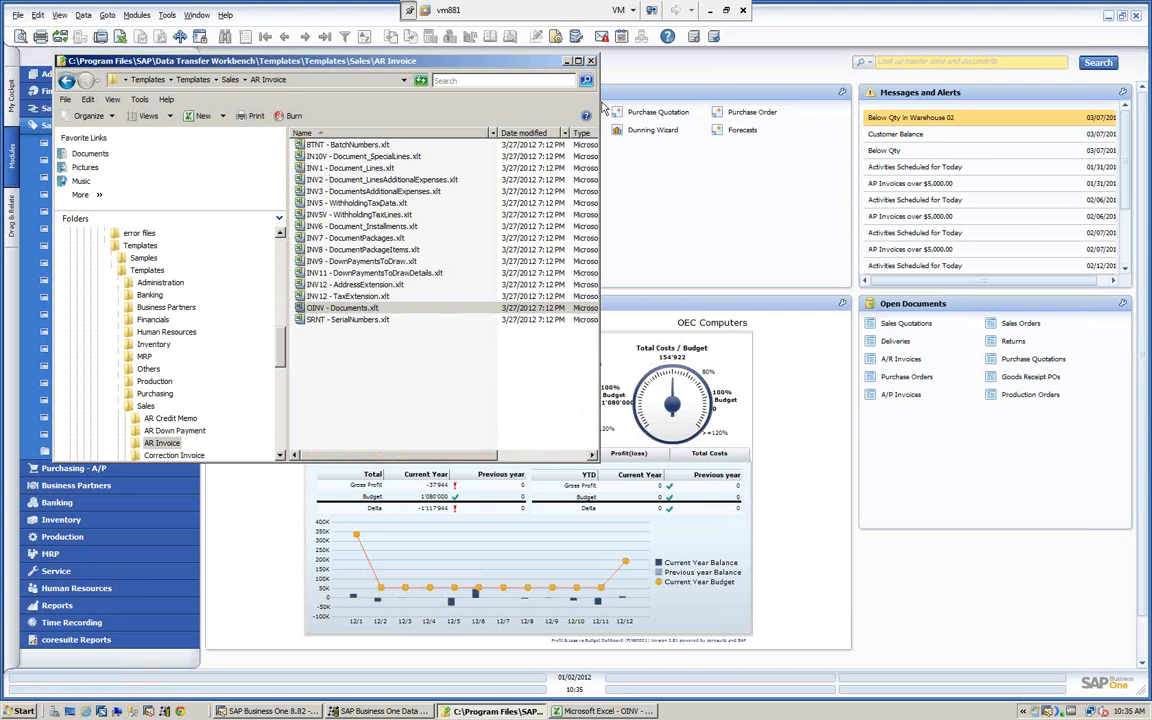
pyautogui.moveTo(597, 105); pyautogui.dragTo(1030, 105)
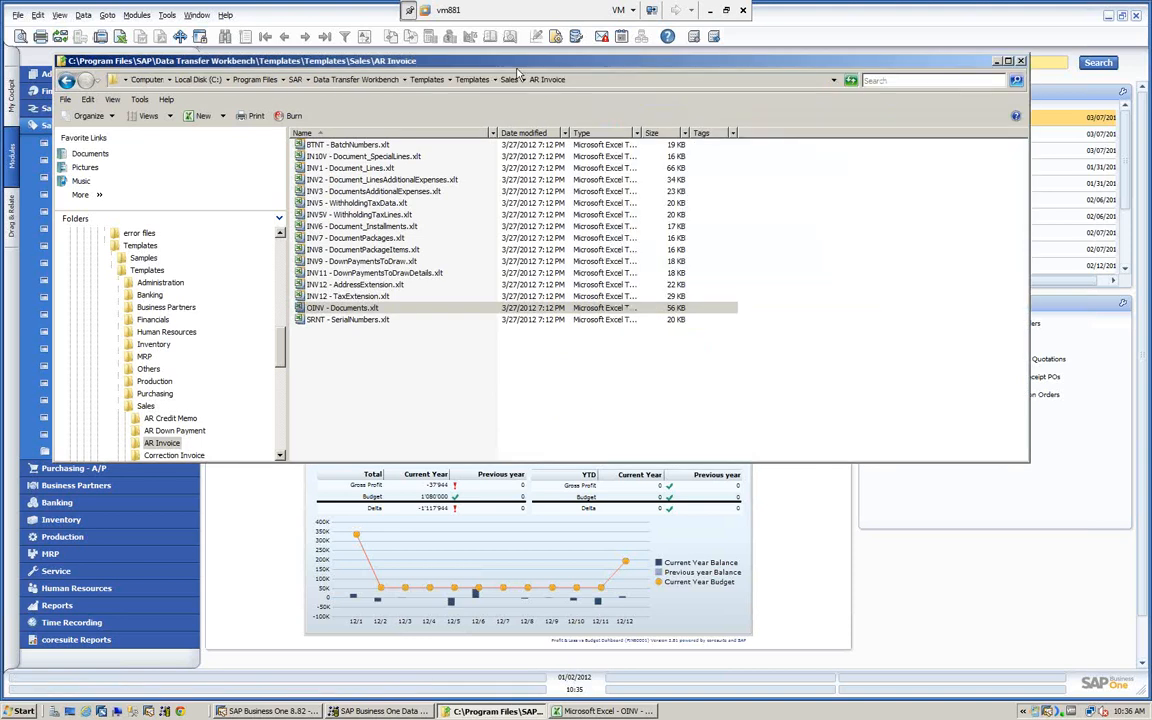
pyautogui.click(460, 80)
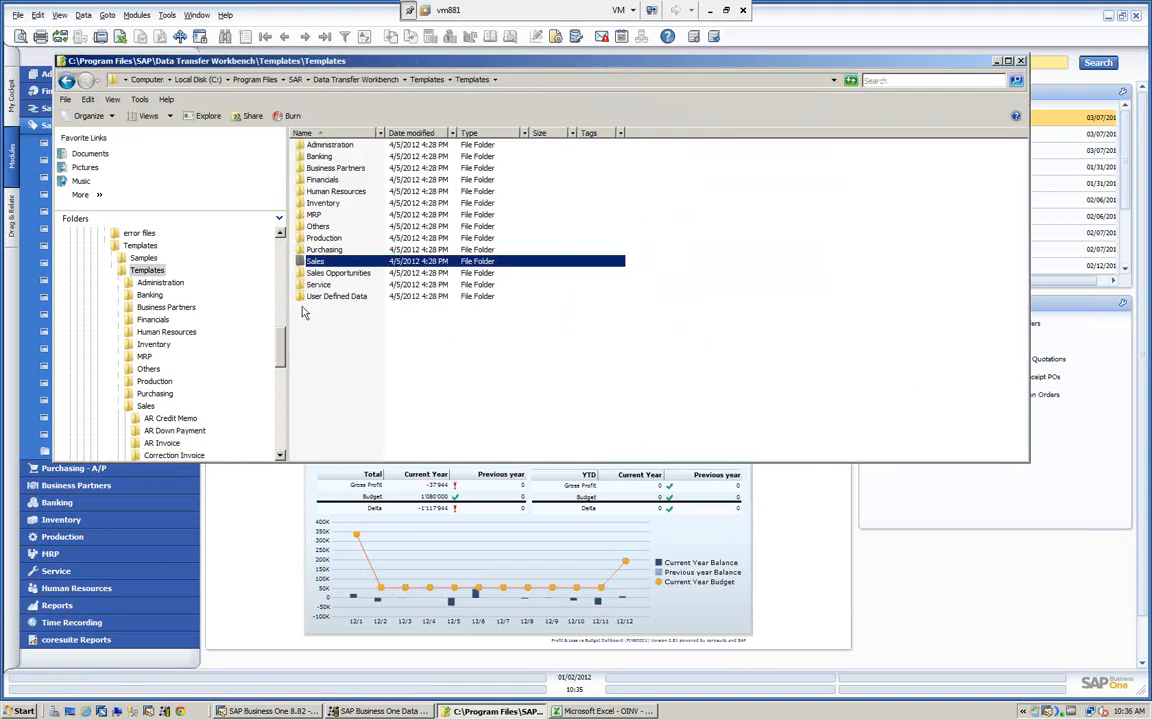
pyautogui.click(299, 145)
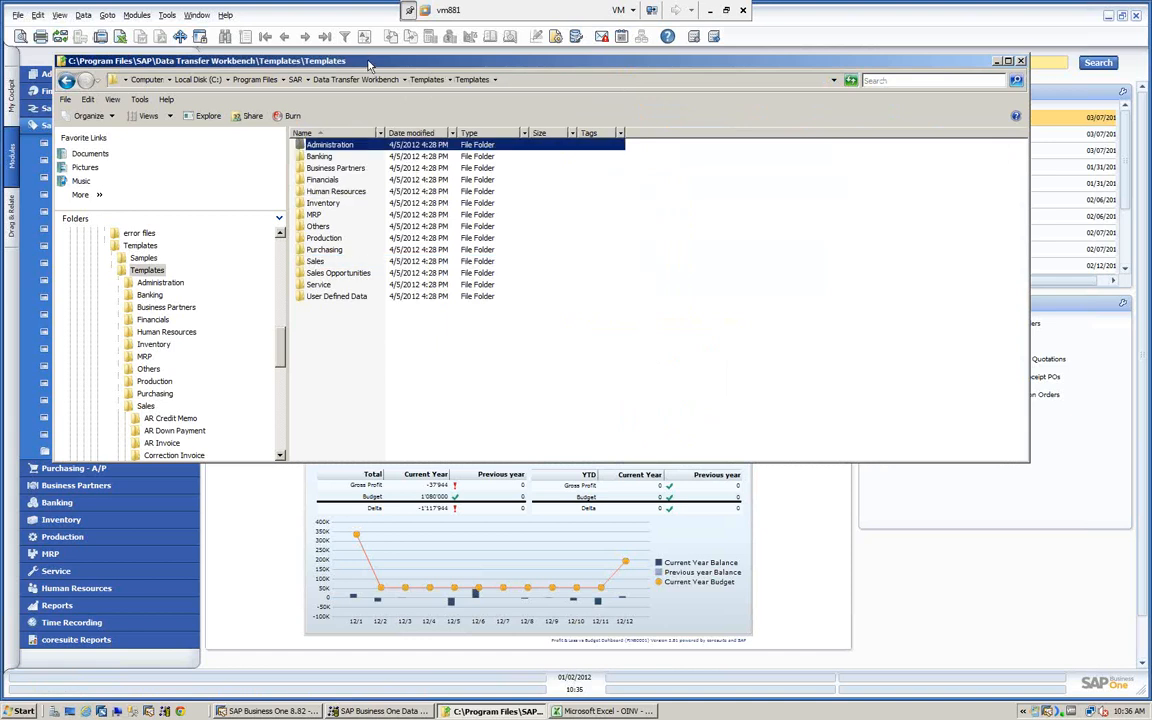
pyautogui.moveTo(370, 63); pyautogui.dragTo(625, 122)
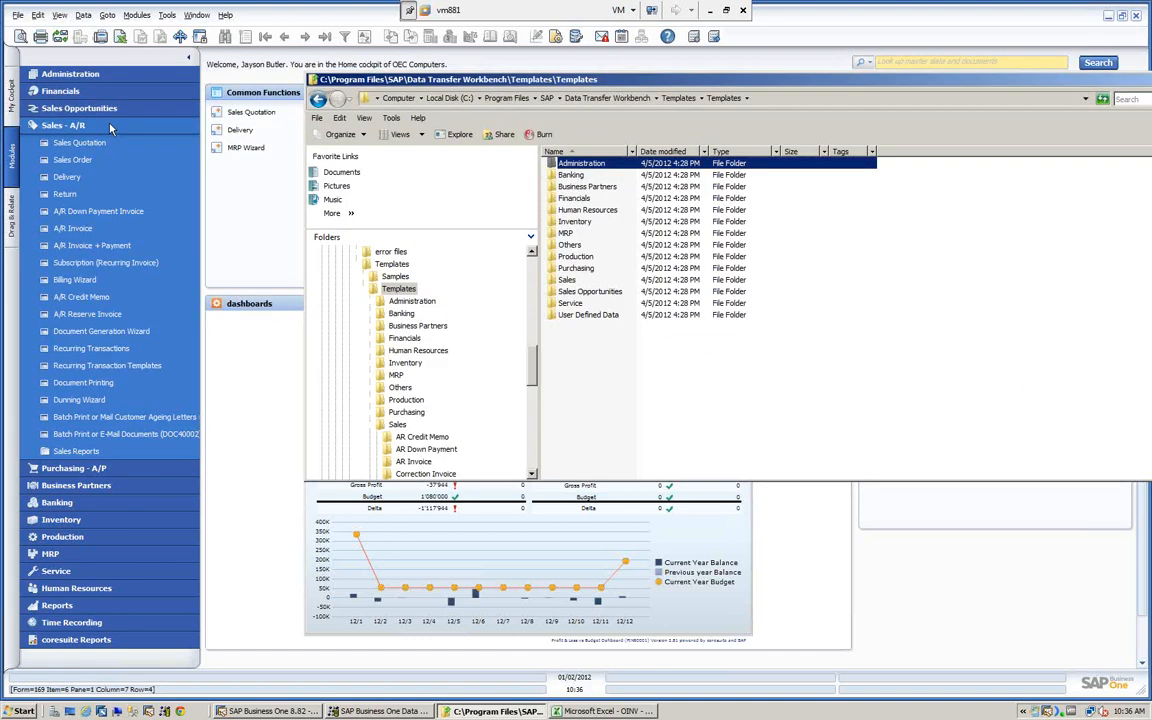
# - Switch to SAP Business One and expand Administration, Setup and Banking to examine the module structure
pyautogui.click(65, 78)
pyautogui.click(65, 76)
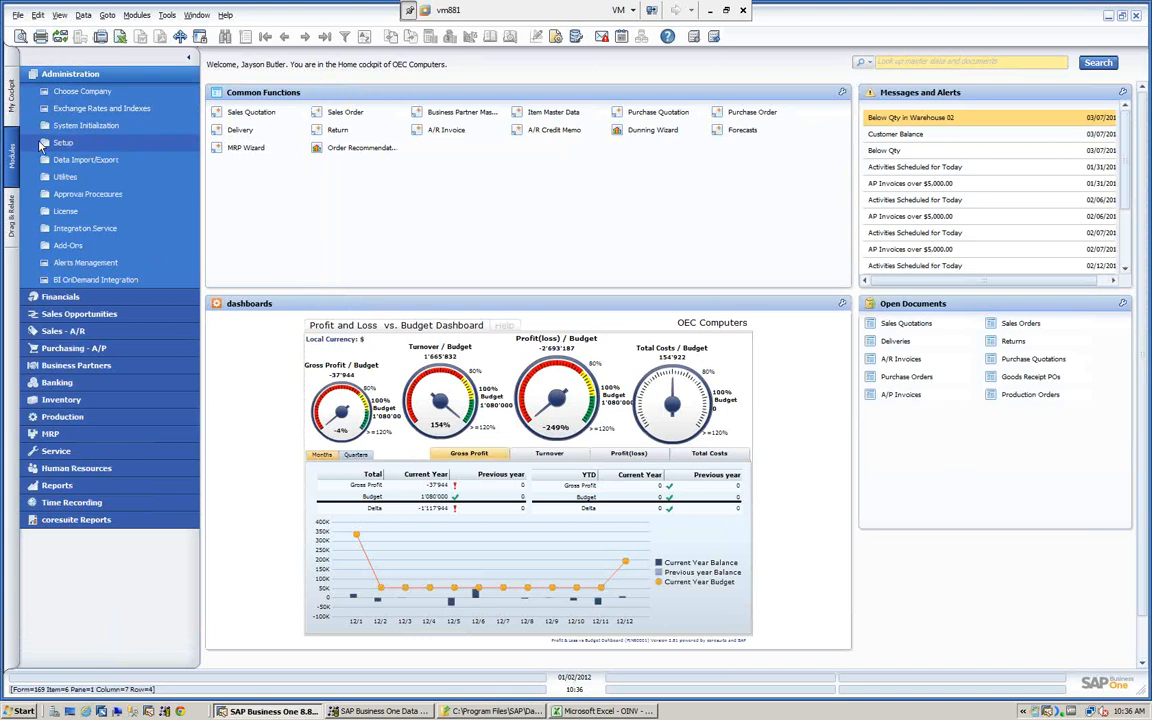
pyautogui.click(59, 142)
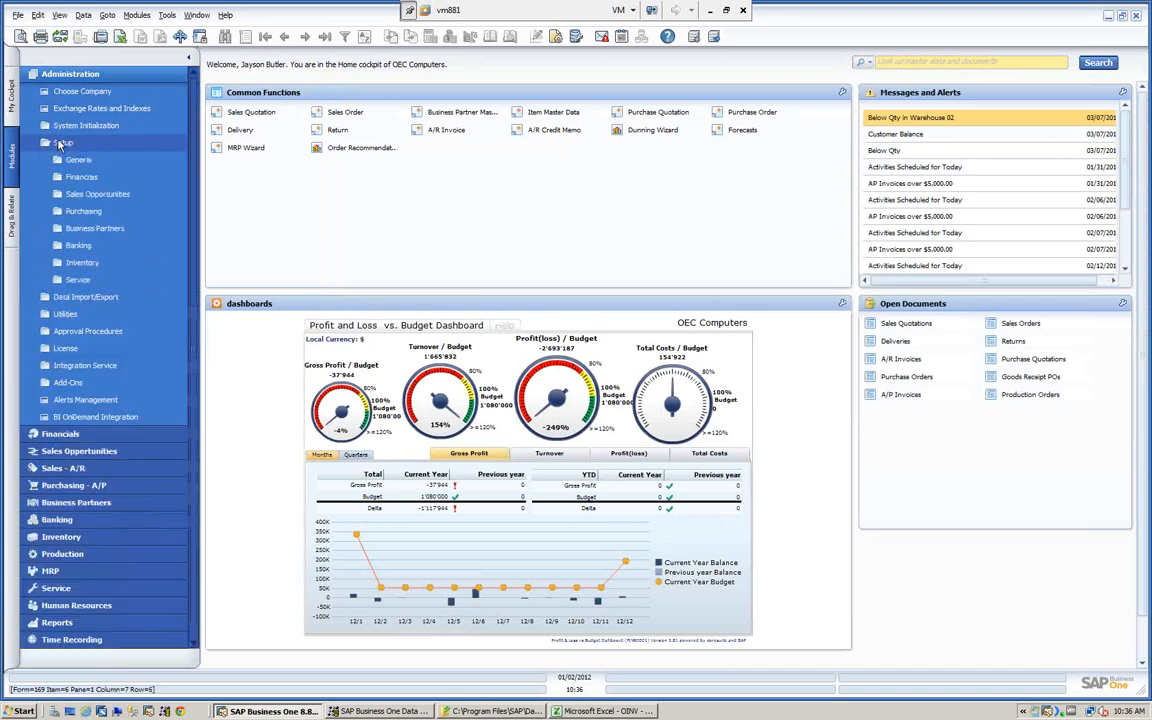
pyautogui.click(60, 244)
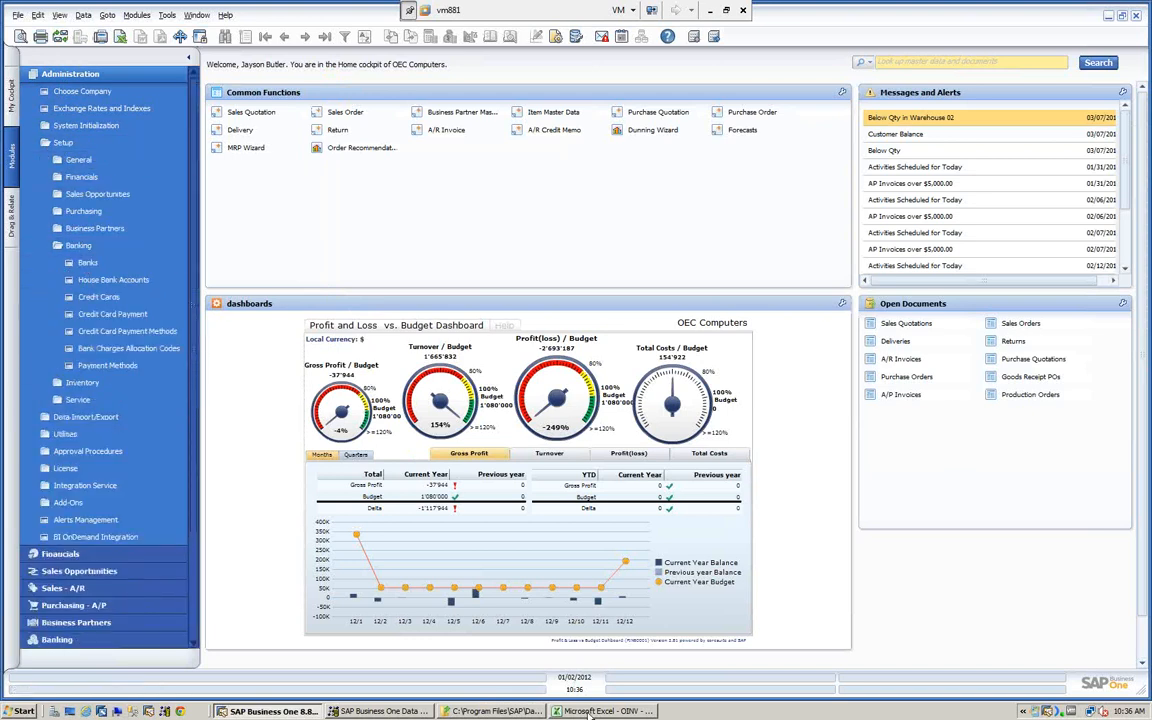
# - Return to Windows Explorer, open the Administration\Setup\Banking\Banks template folder, and select ODSC - Banks.xlt
pyautogui.click(498, 711)
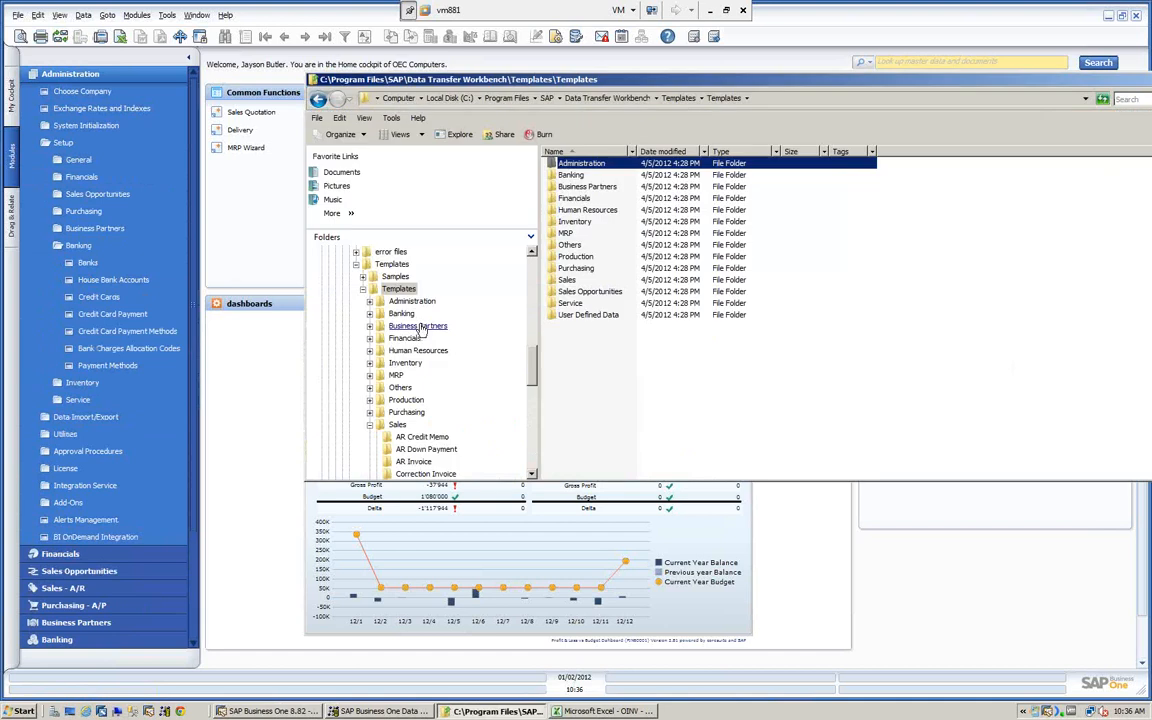
pyautogui.doubleClick(552, 164)
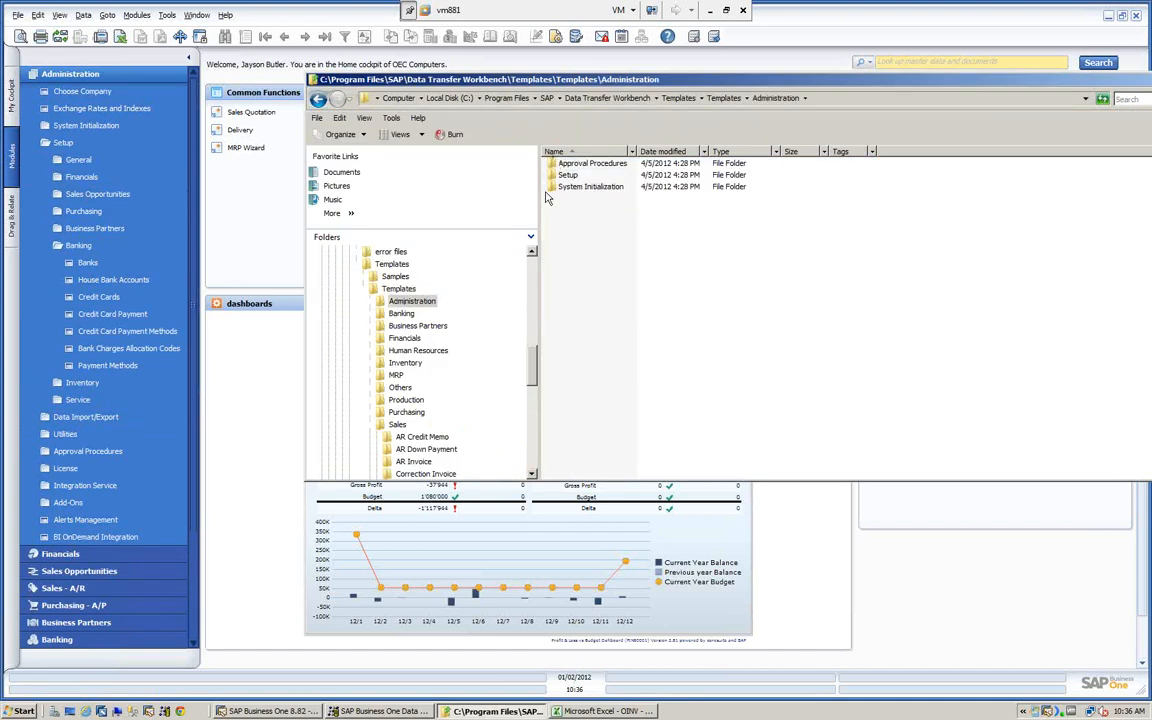
pyautogui.doubleClick(562, 174)
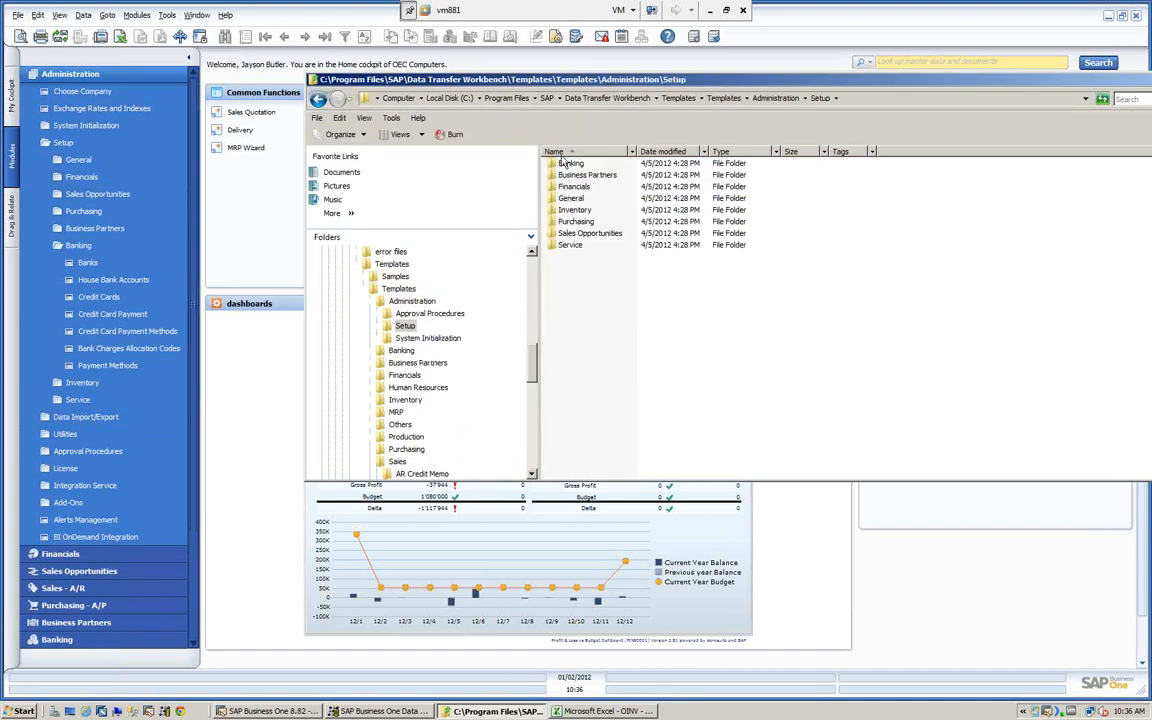
pyautogui.doubleClick(549, 166)
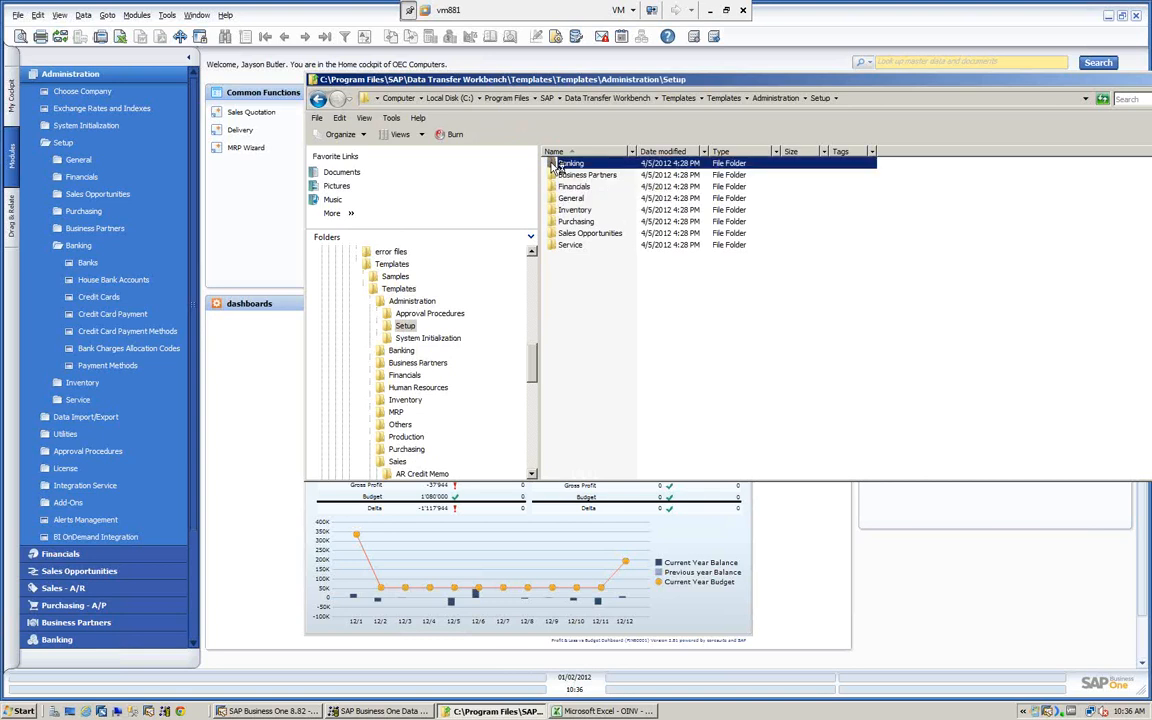
pyautogui.doubleClick(550, 166)
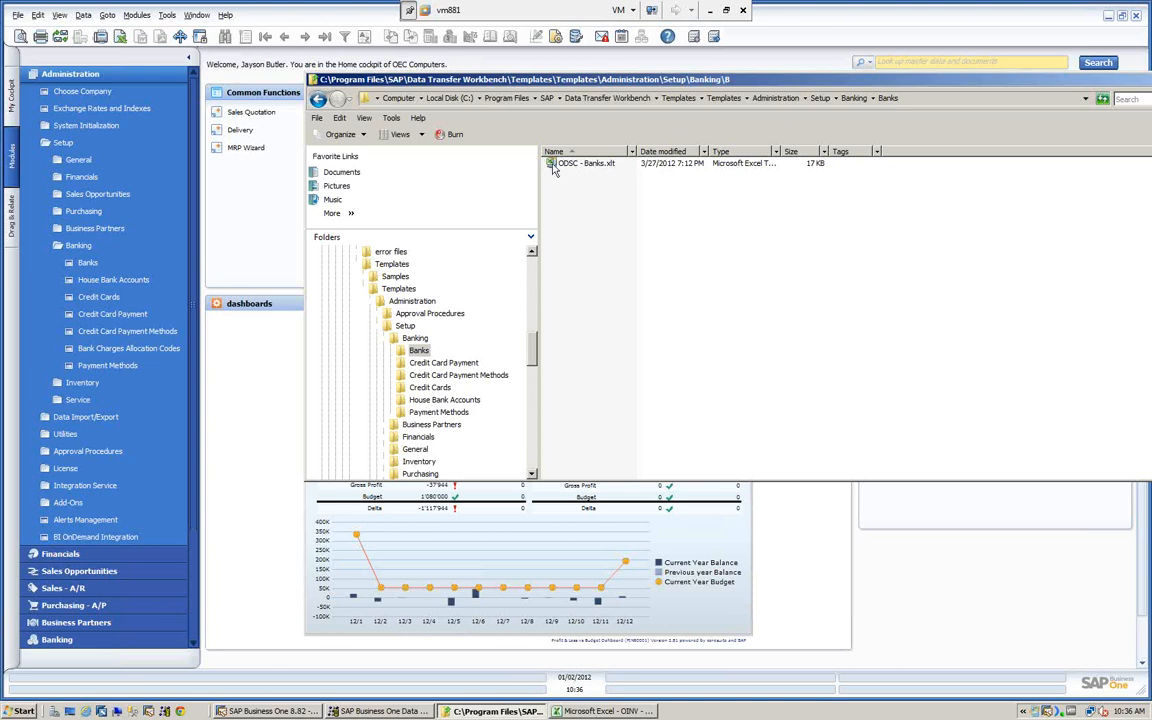
pyautogui.click(553, 168)
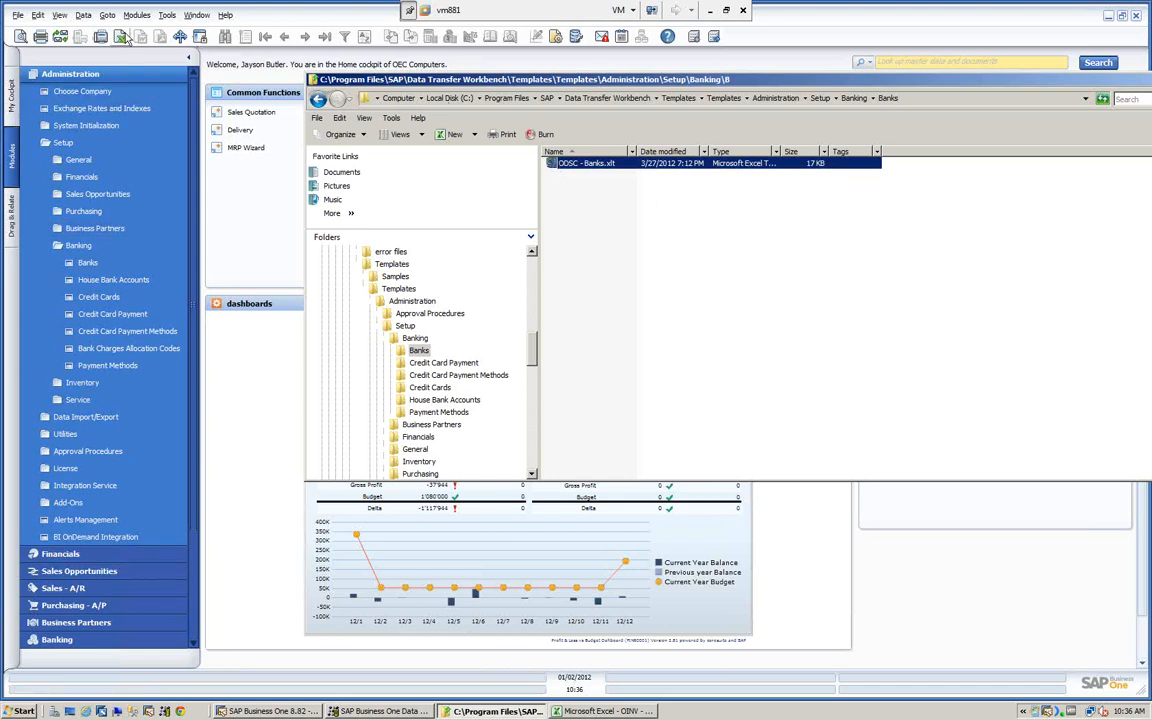
# - Return to the Templates folder, open Sales\AR Invoice, examine its templates, and close the Explorer window
pyautogui.click(679, 98)
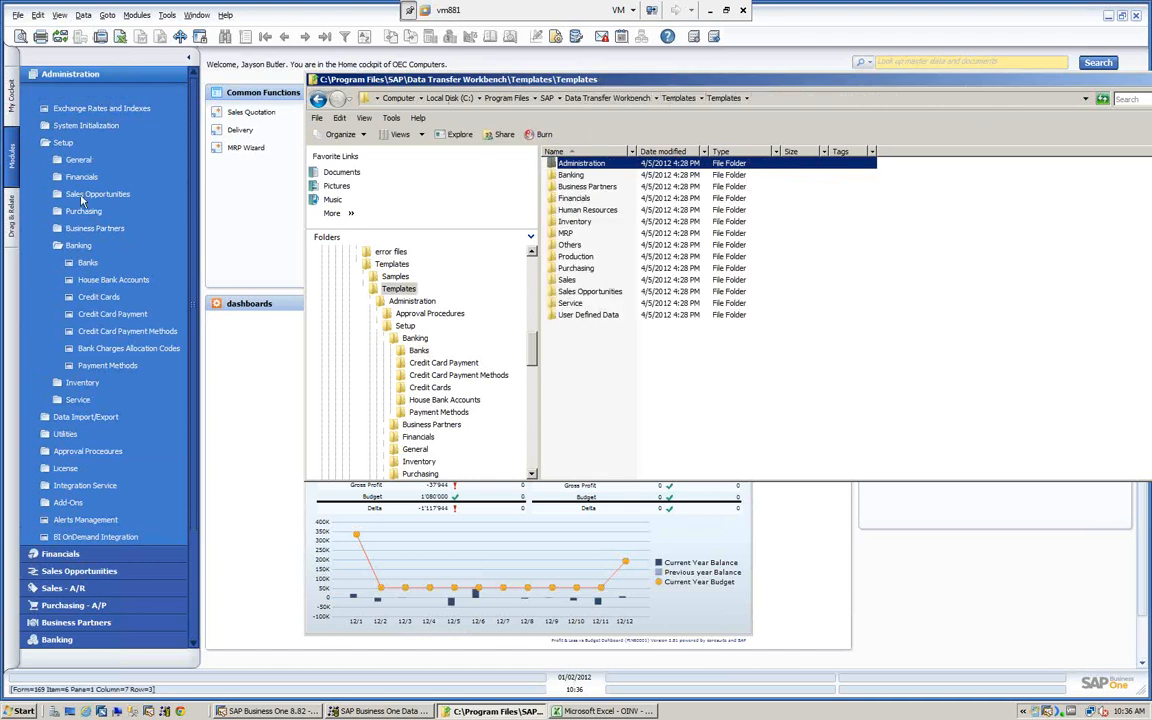
pyautogui.click(554, 283)
pyautogui.doubleClick(554, 283)
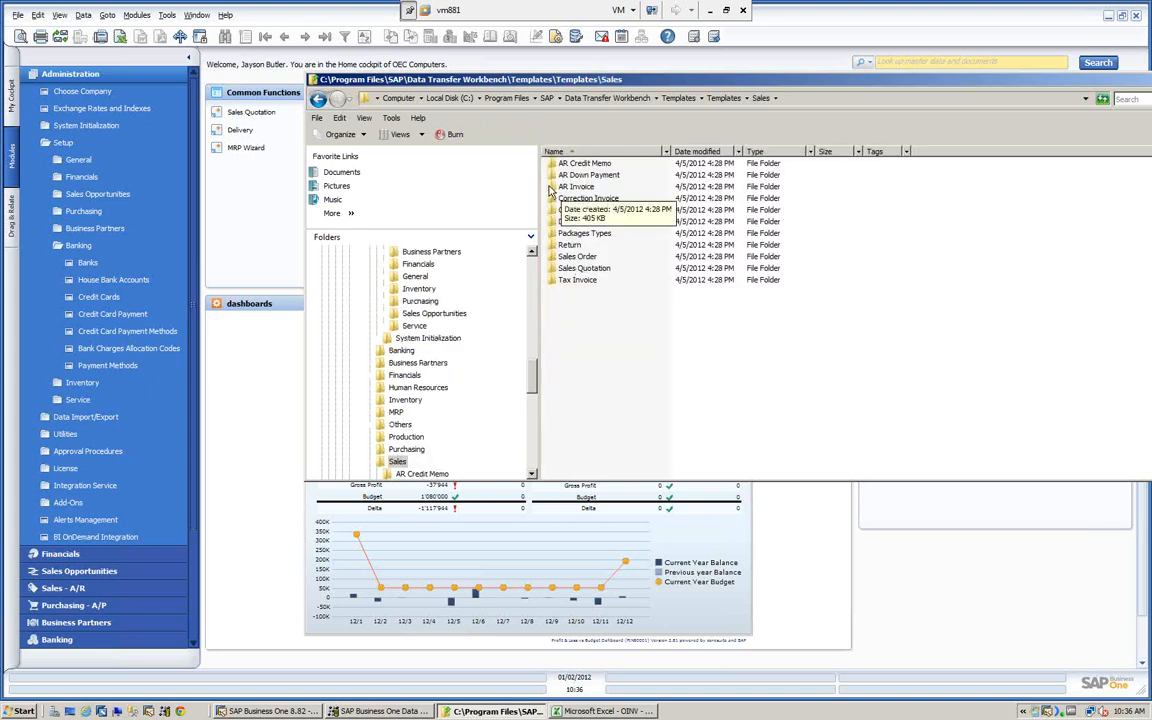
pyautogui.doubleClick(553, 186)
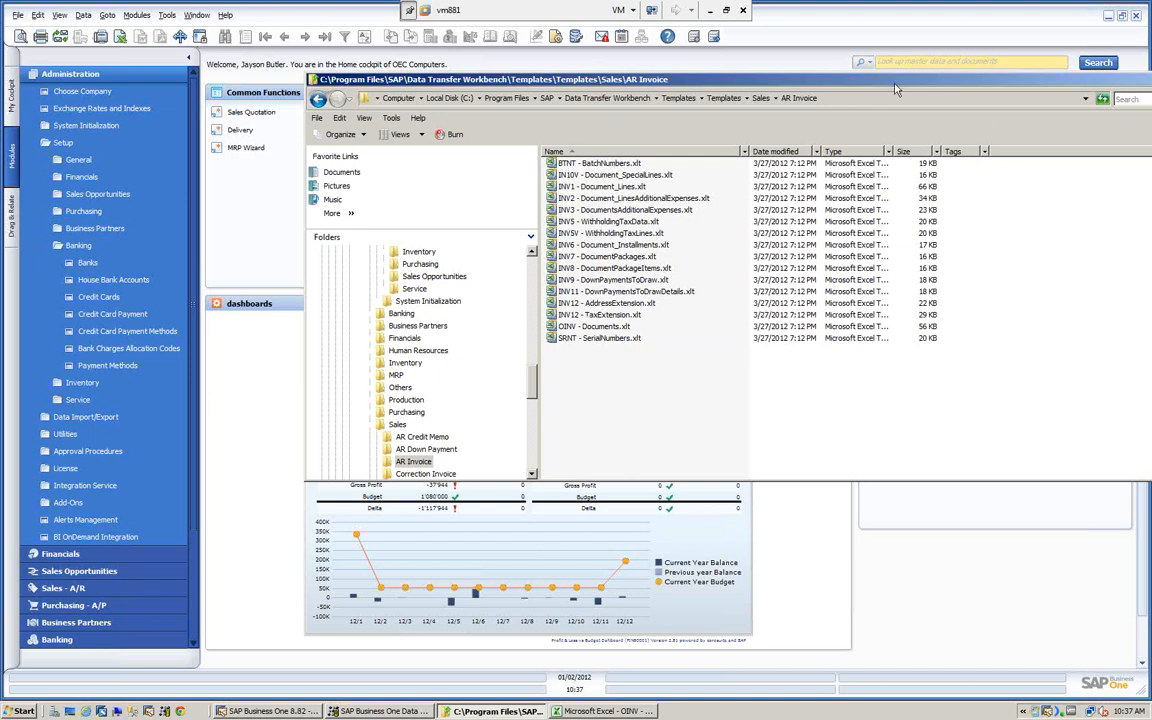
pyautogui.moveTo(883, 83); pyautogui.dragTo(761, 78)
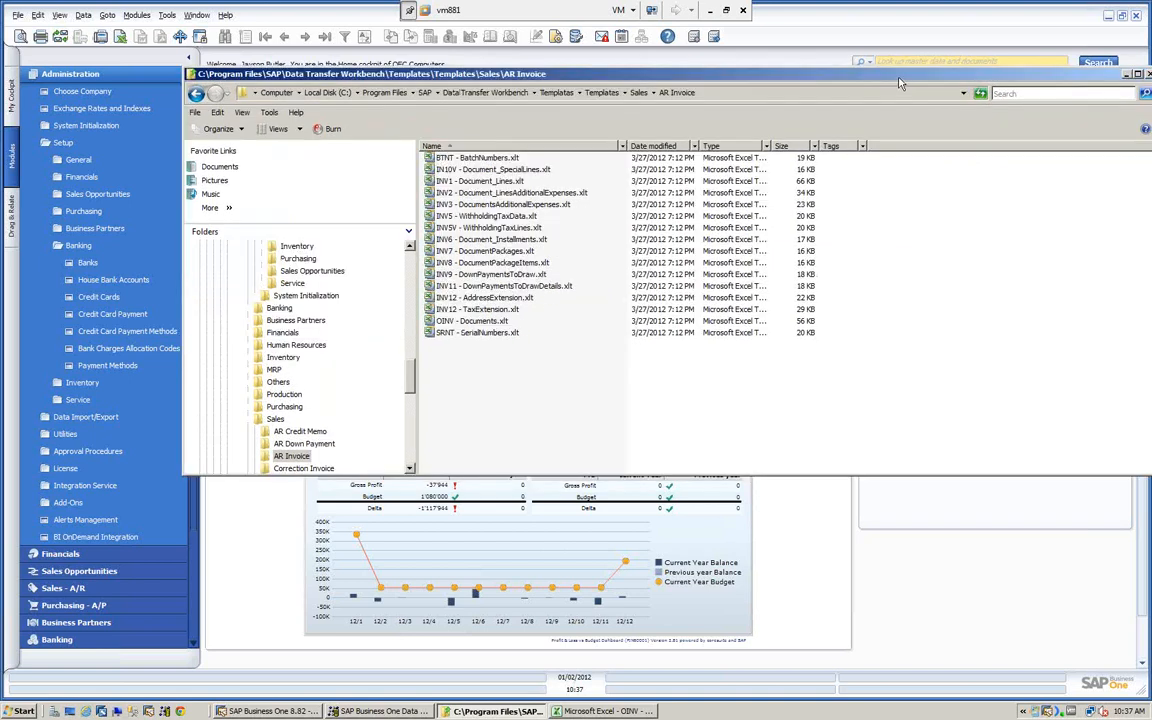
pyautogui.moveTo(899, 79); pyautogui.dragTo(729, 95)
pyautogui.click(981, 90)
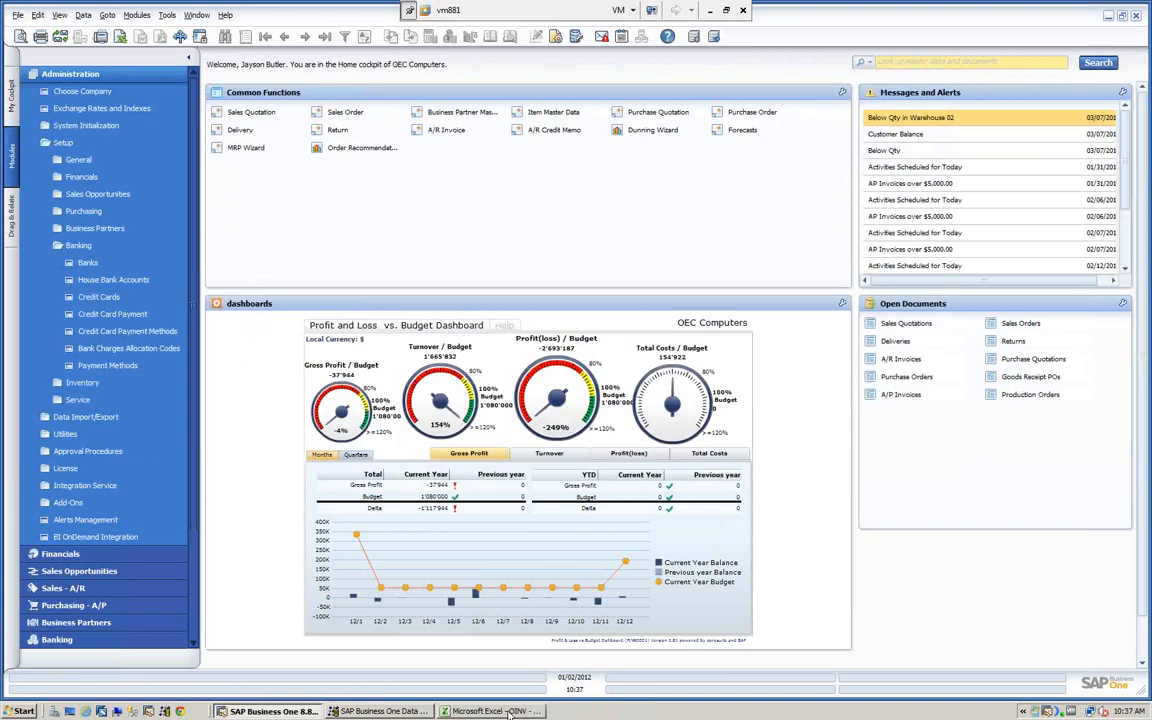
# - Switch to the OINV - Documents1 workbook in Excel, examine the header rows of importable invoice fields, and close it
pyautogui.click(508, 712)
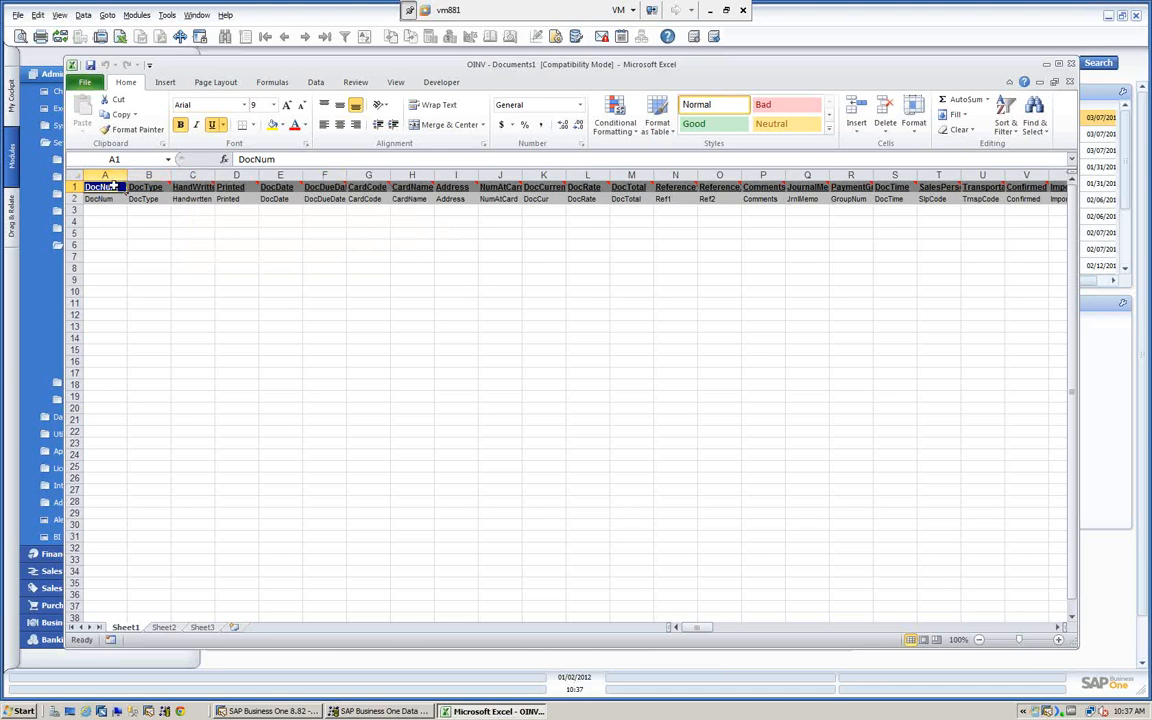
pyautogui.moveTo(116, 188)
pyautogui.moveTo(338, 188)
pyautogui.click(1070, 64)
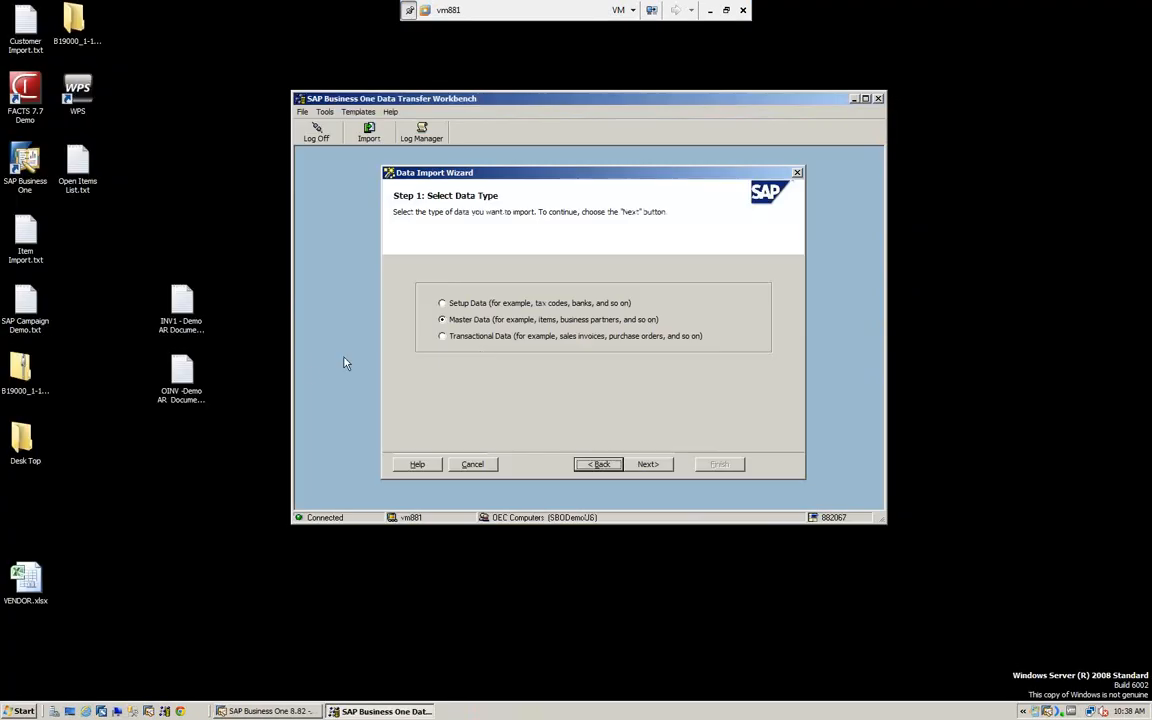
# - Minimize the Data Transfer Workbench, examine the OINV -Demo AR Documents.txt file from the desktop, and close it
pyautogui.click(853, 98)
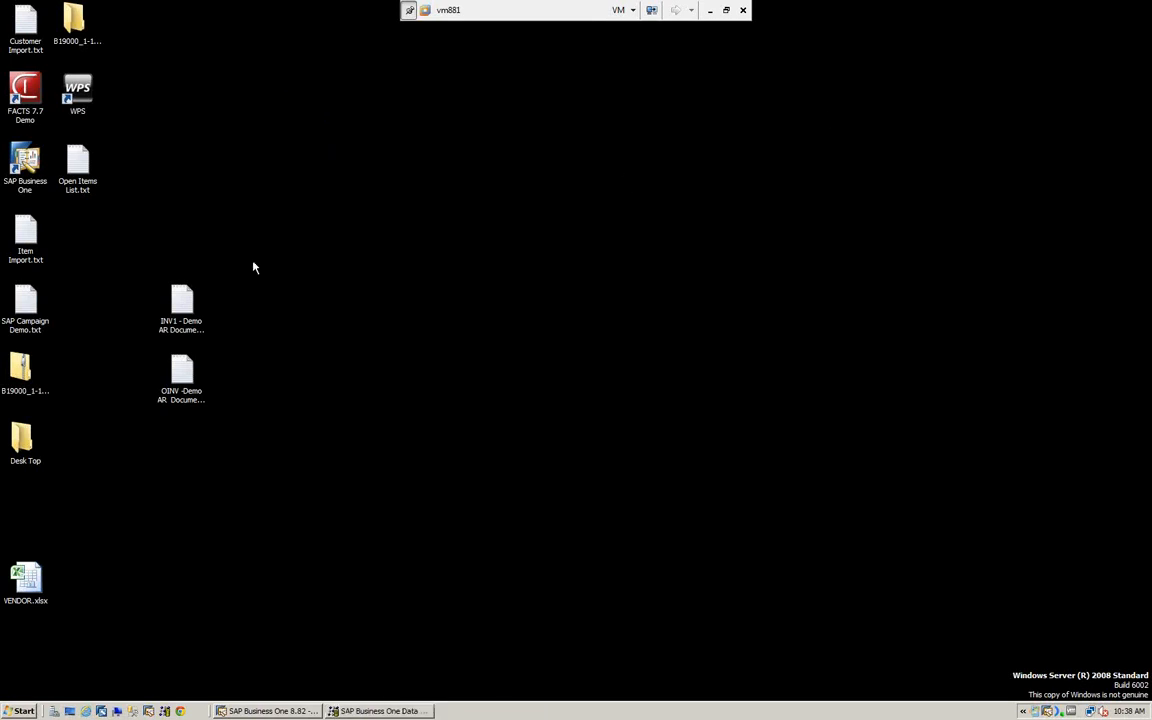
pyautogui.doubleClick(181, 380)
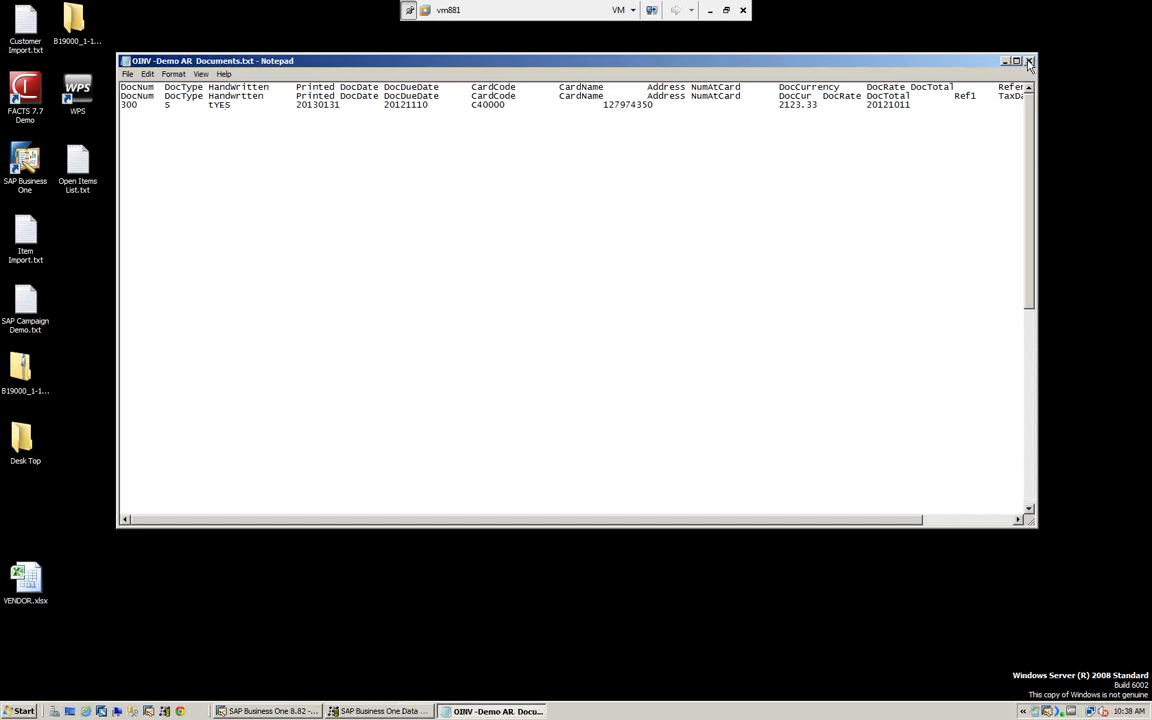
pyautogui.hotkey('alt', 'F4')
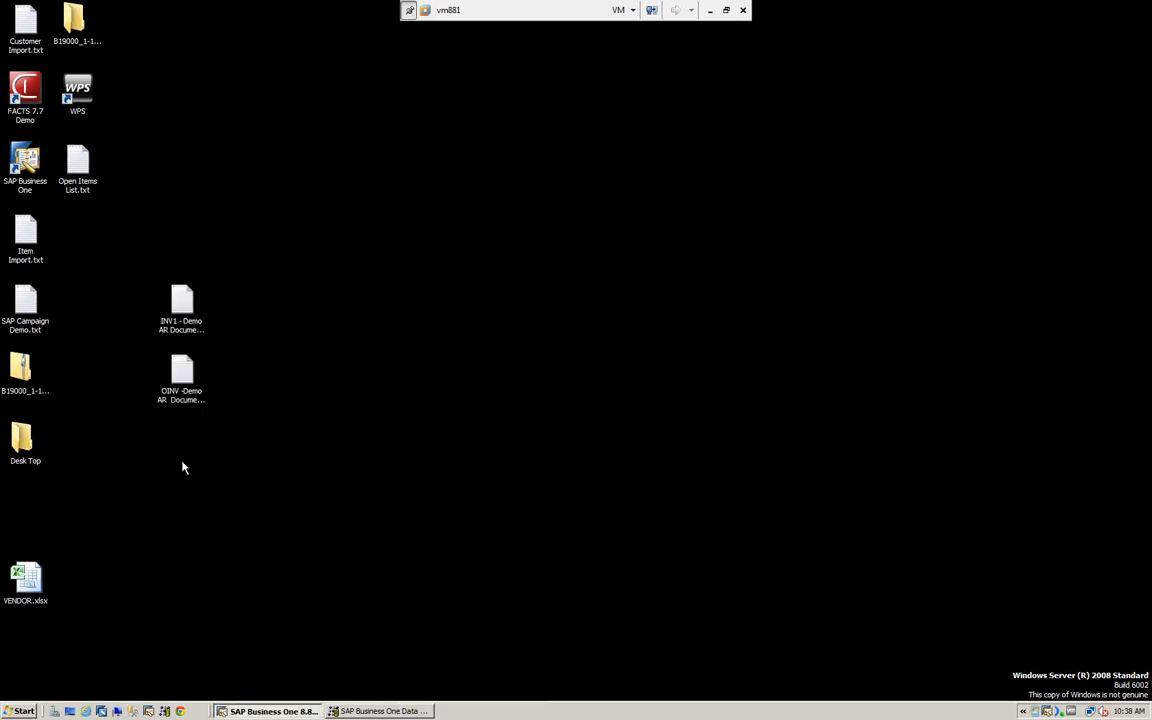
# - Return to the Data Transfer Workbench and choose Transactional Data with Update Existing Data in the Data Import Wizard
pyautogui.click(378, 711)
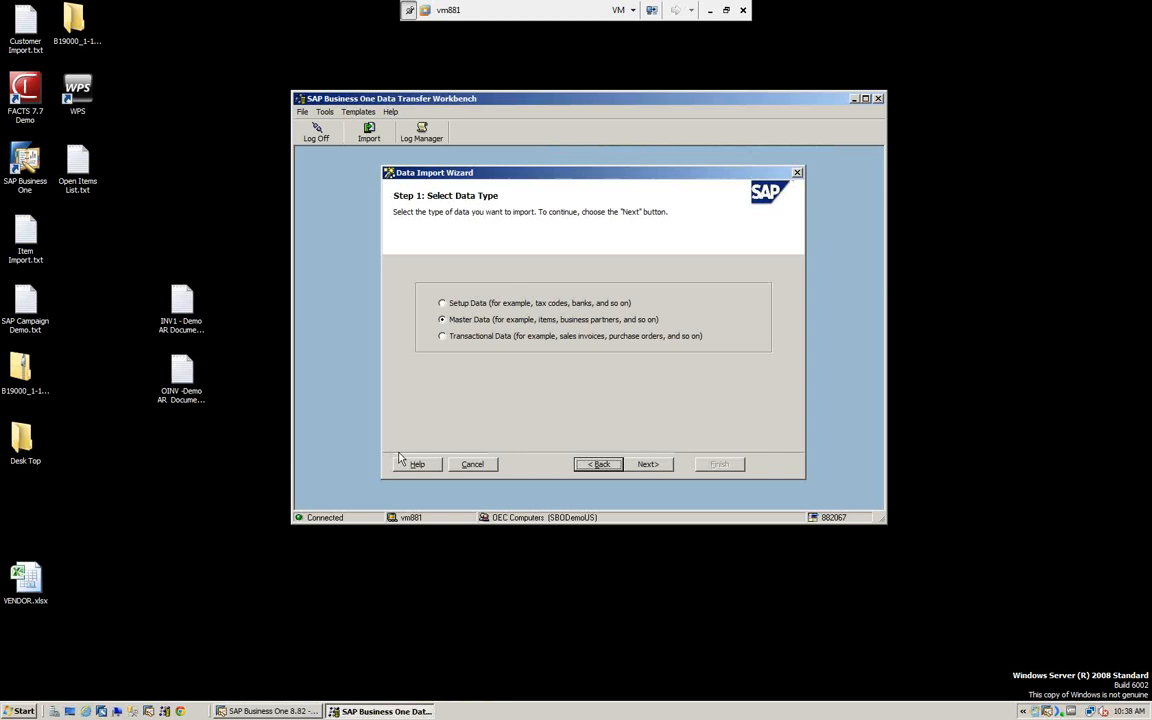
pyautogui.click(443, 337)
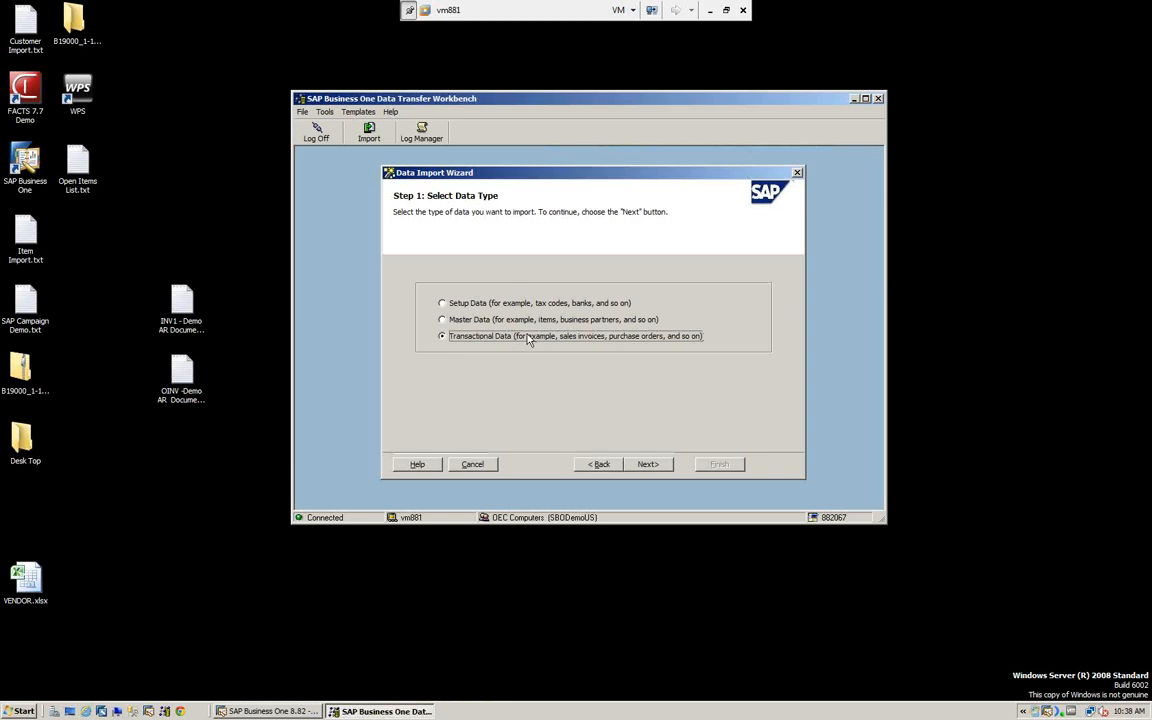
pyautogui.click(650, 467)
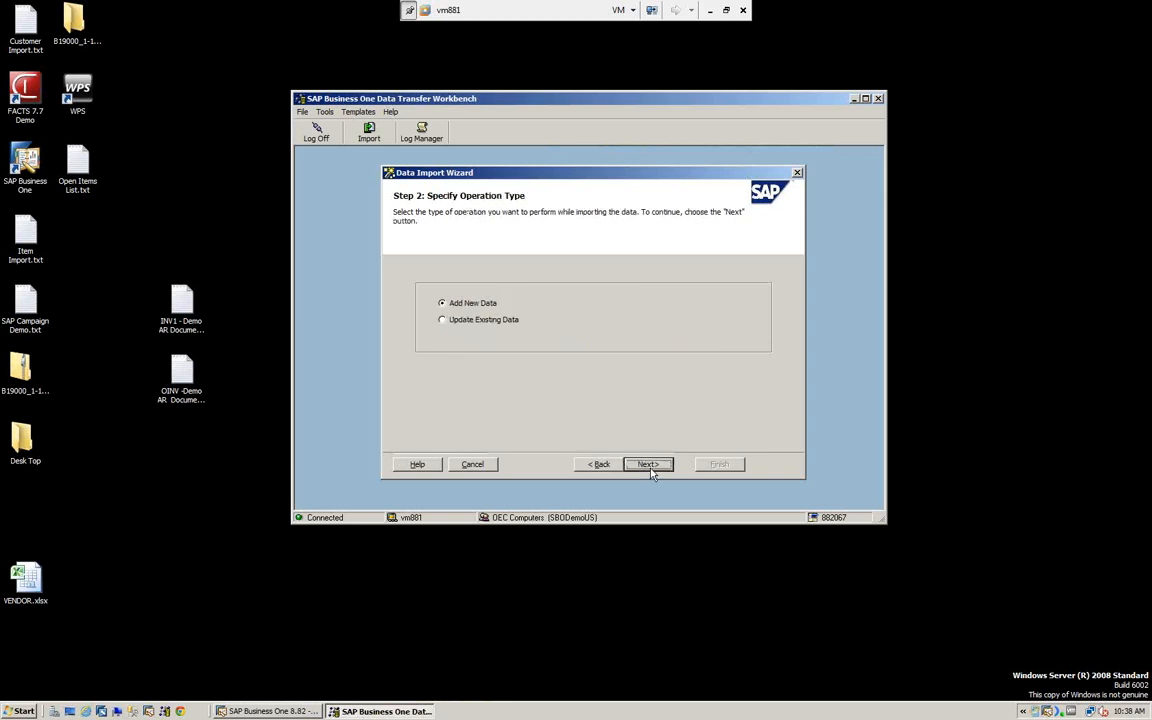
pyautogui.click(443, 322)
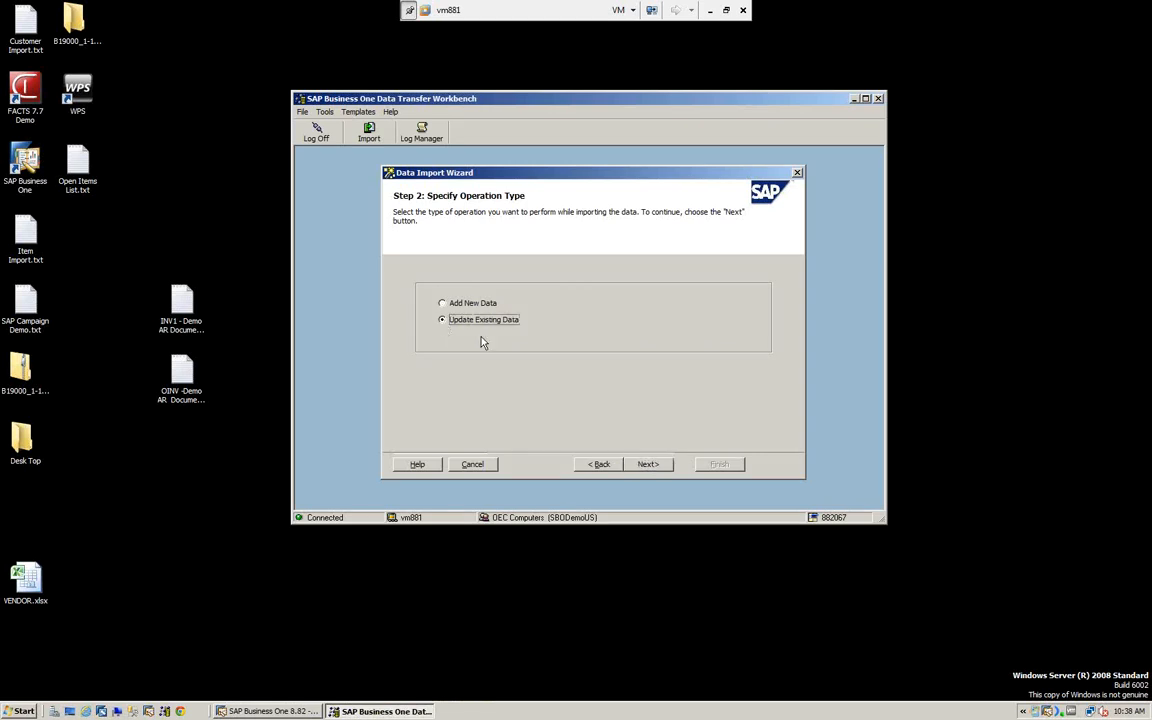
pyautogui.click(649, 465)
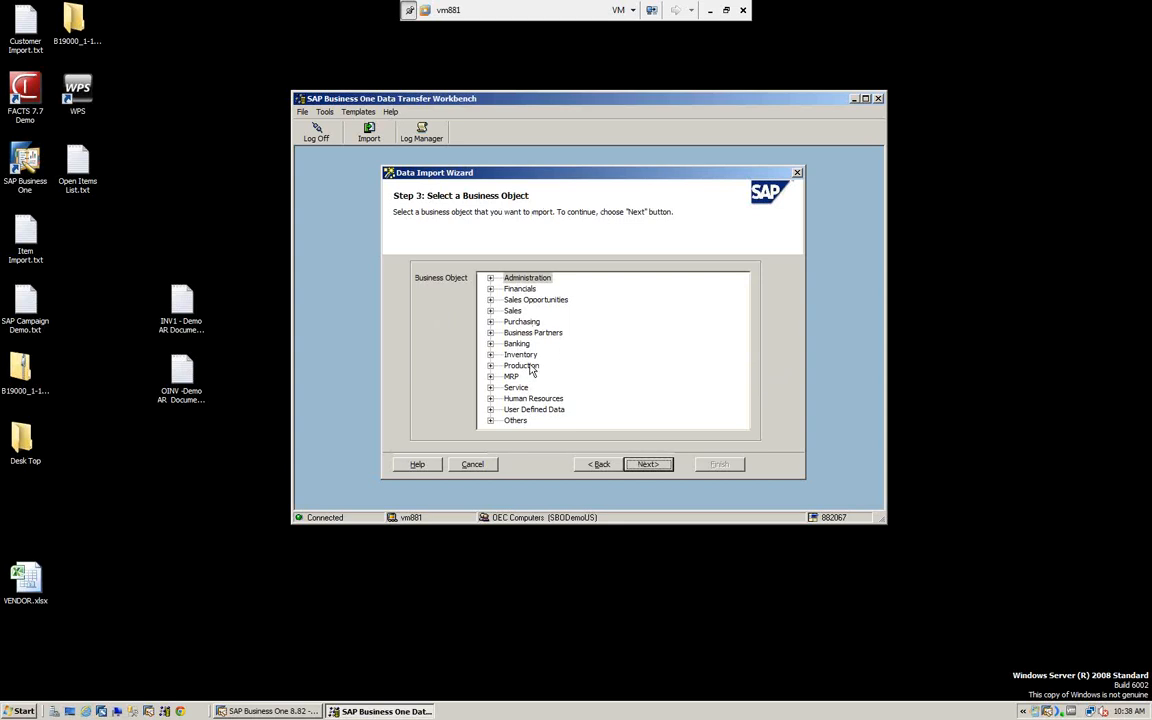
# - Select AR Invoice under Sales as the business object and continue to the data source selection
pyautogui.click(490, 311)
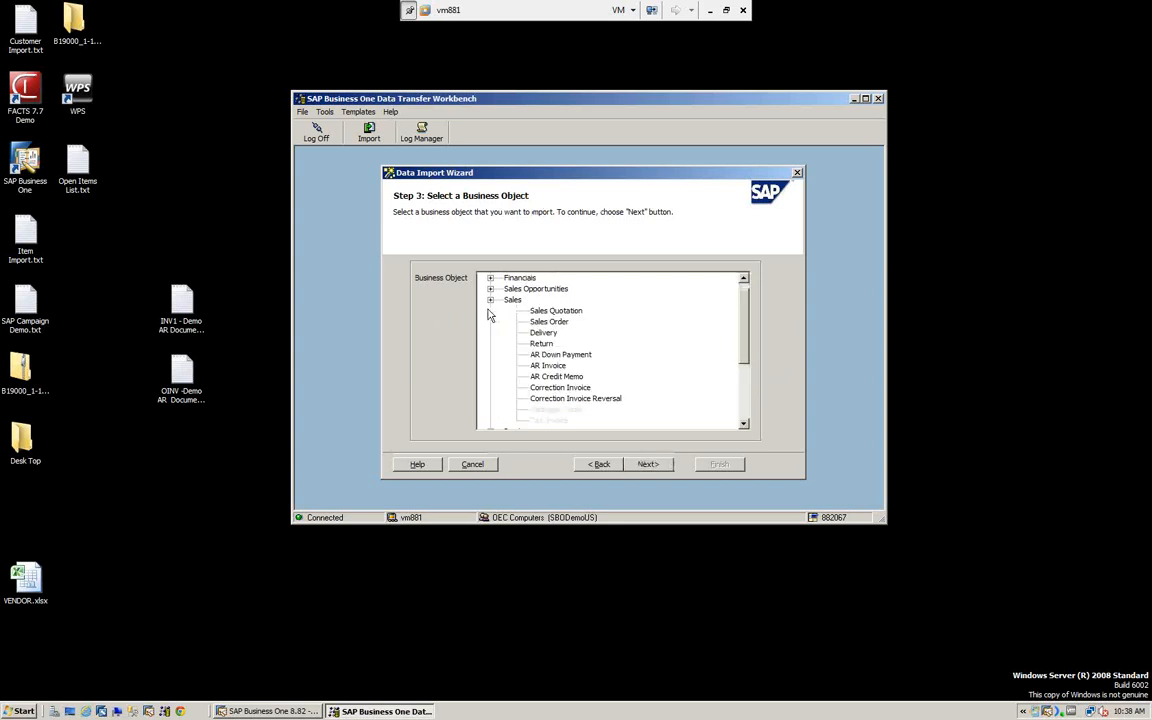
pyautogui.click(547, 366)
pyautogui.click(648, 464)
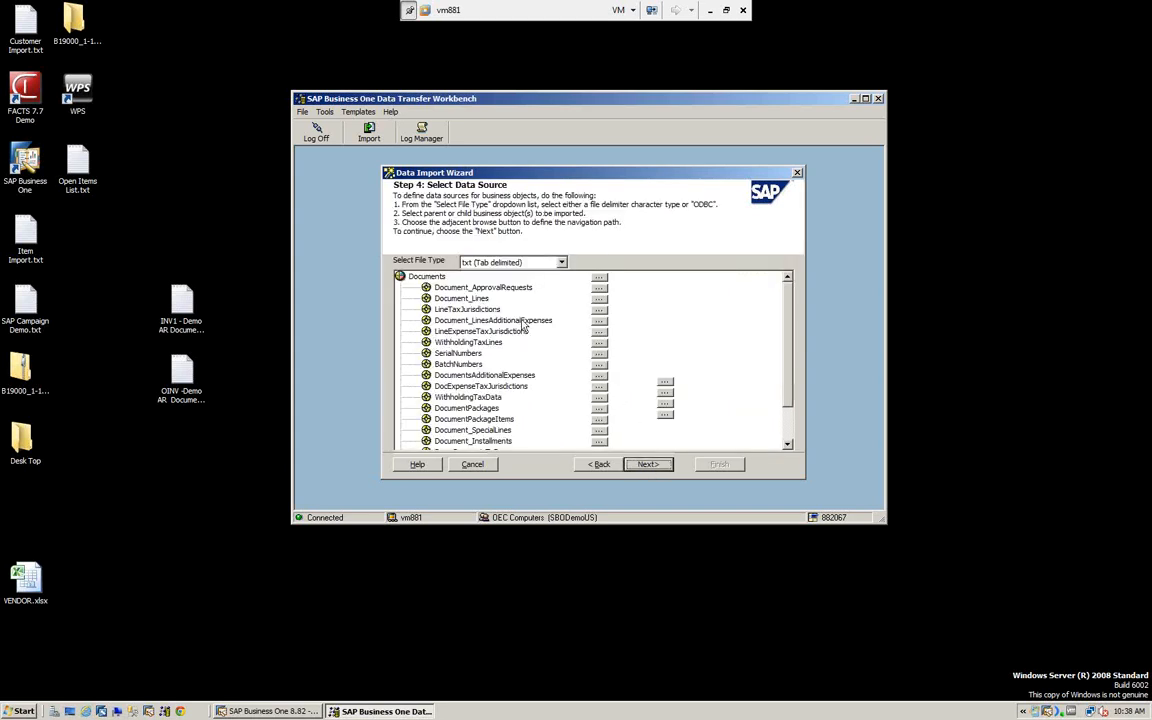
# - Set the file type to txt (Tab delimited) and assign OINV -Demo AR Documents.txt from the Desktop as the Documents source
pyautogui.click(561, 263)
pyautogui.click(495, 292)
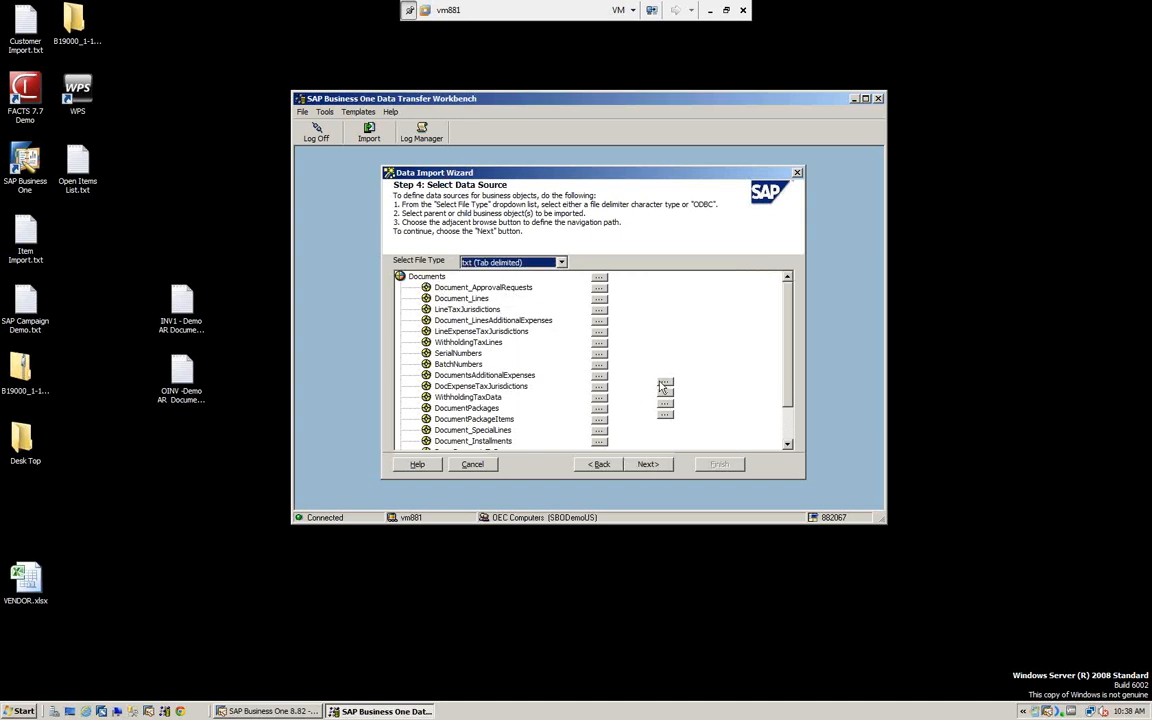
pyautogui.click(599, 283)
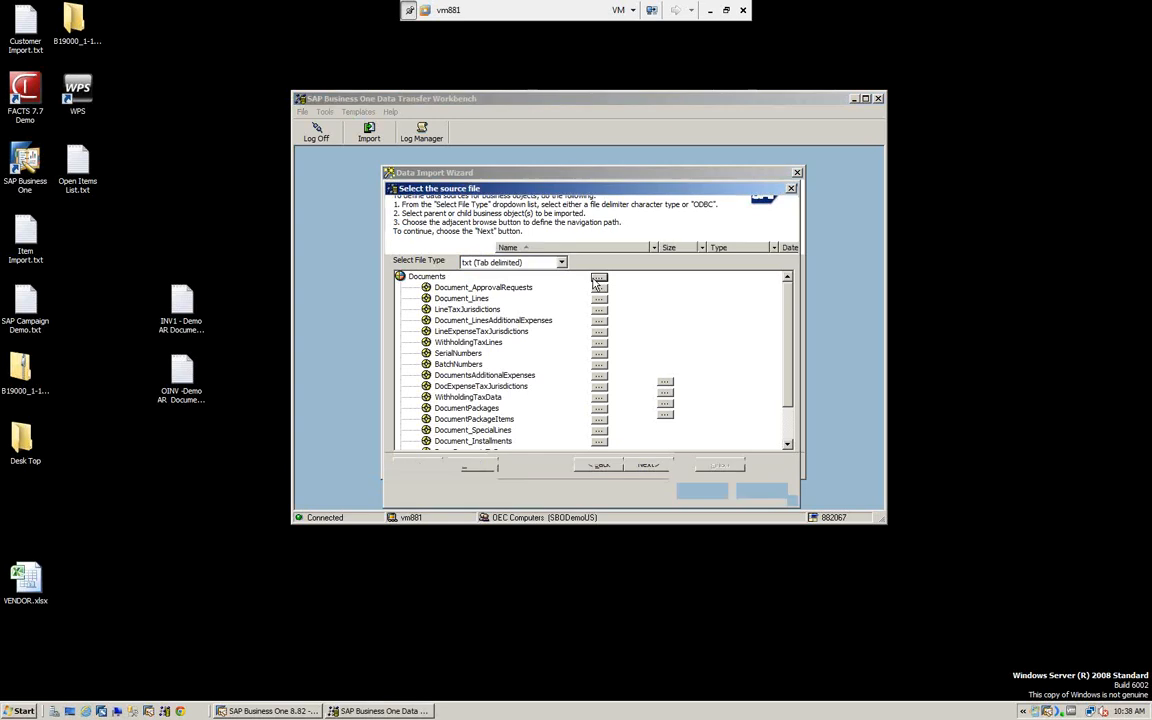
pyautogui.click(421, 269)
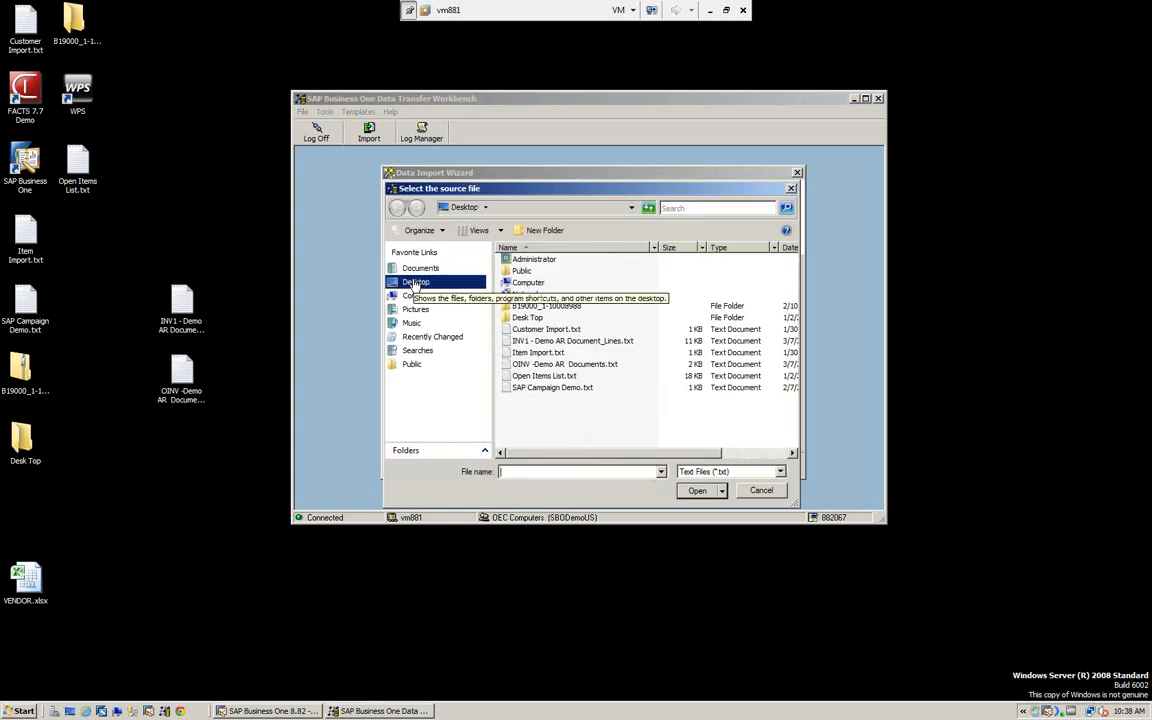
pyautogui.click(545, 365)
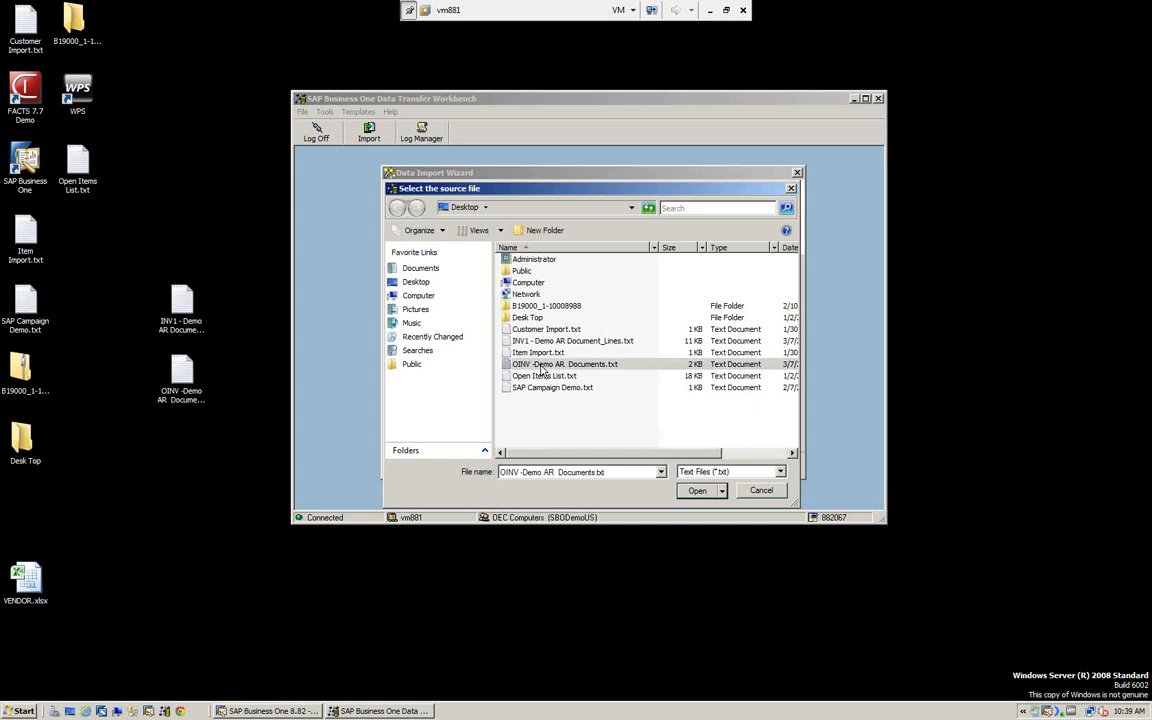
pyautogui.click(697, 490)
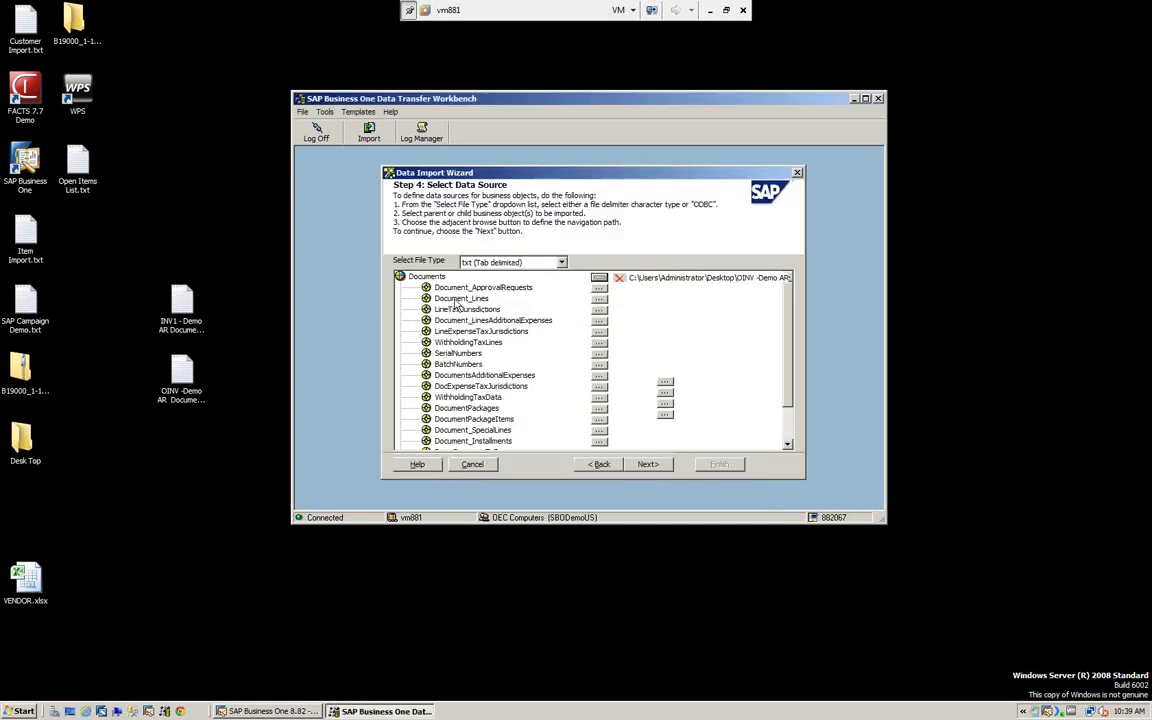
# - Assign INV1 - Demo AR Document_Lines.txt as the Document_Lines source and continue to the object field mapping
pyautogui.click(602, 299)
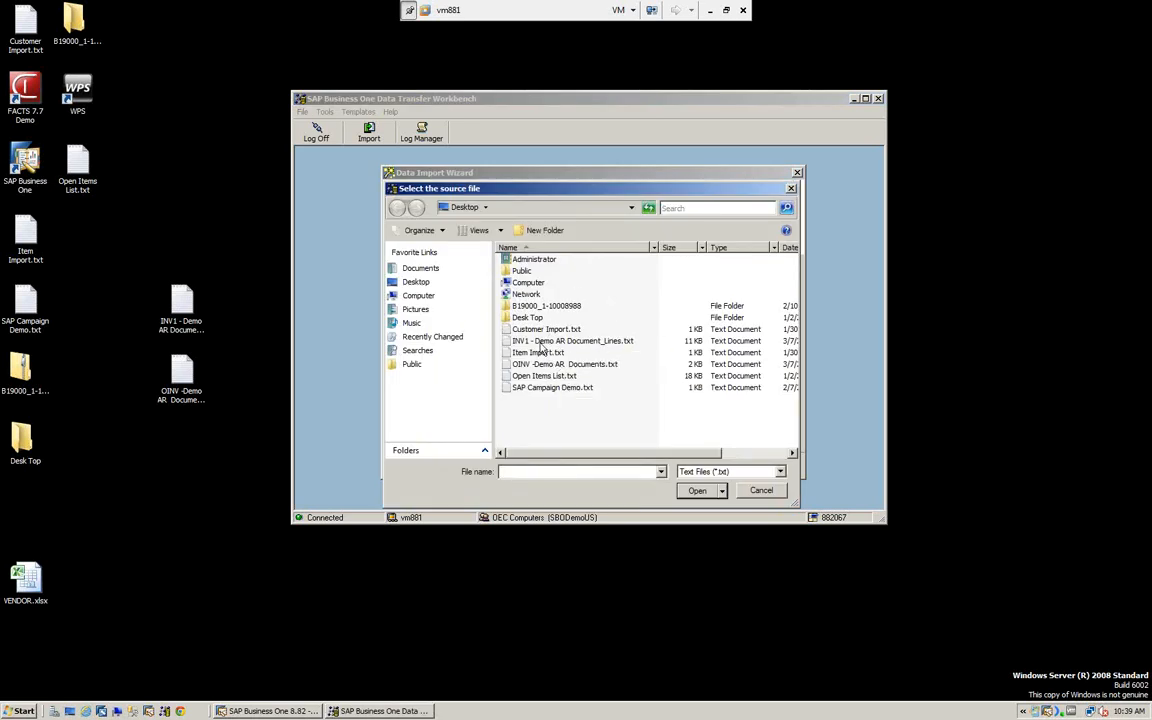
pyautogui.click(565, 341)
pyautogui.click(697, 492)
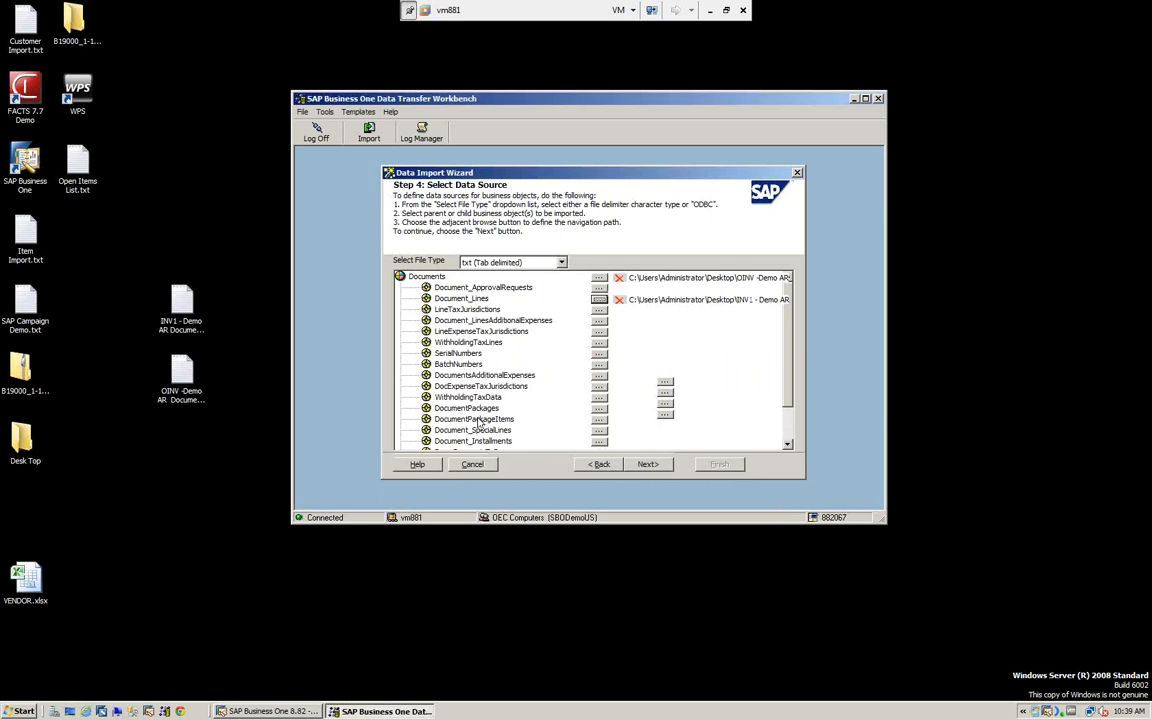
pyautogui.click(649, 465)
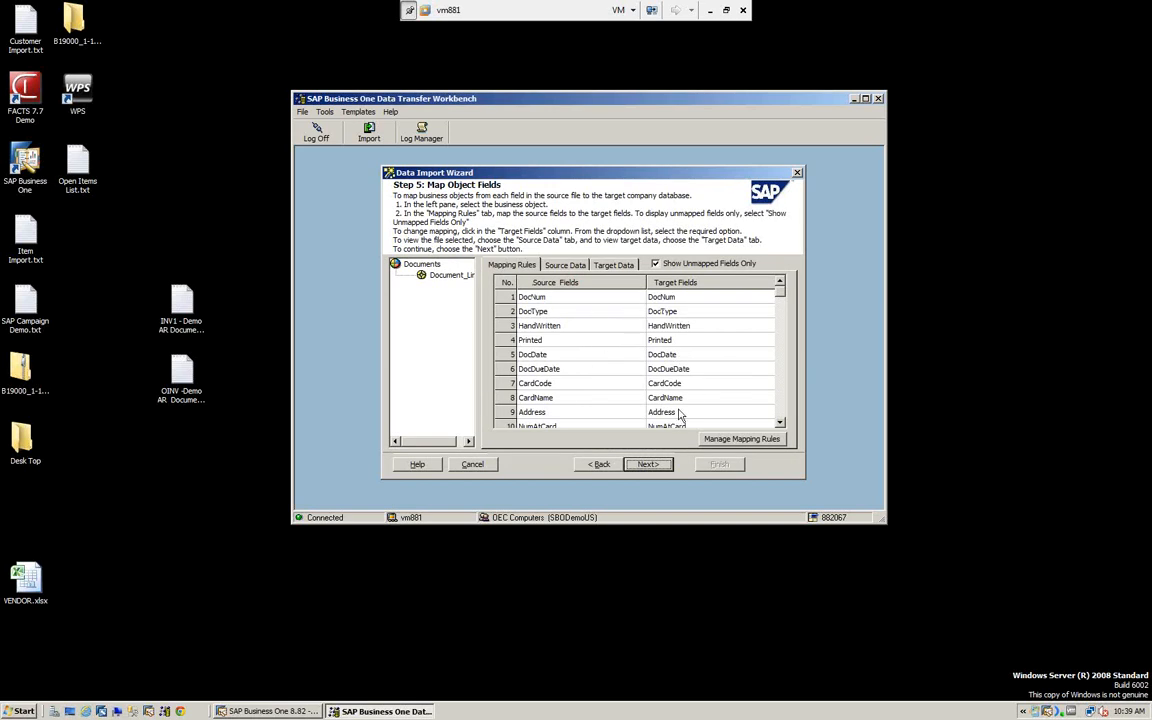
# - Examine the DocDueDate target field mapping and the source data for both Documents and Document_Lines
pyautogui.click(693, 369)
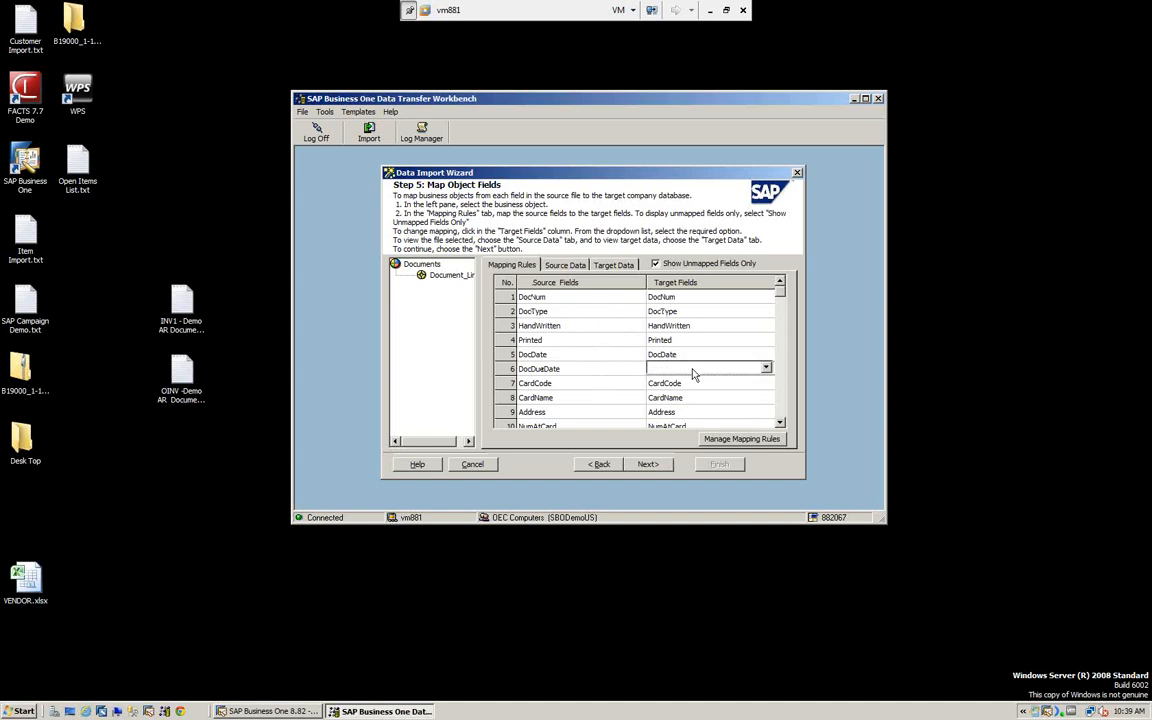
pyautogui.click(565, 266)
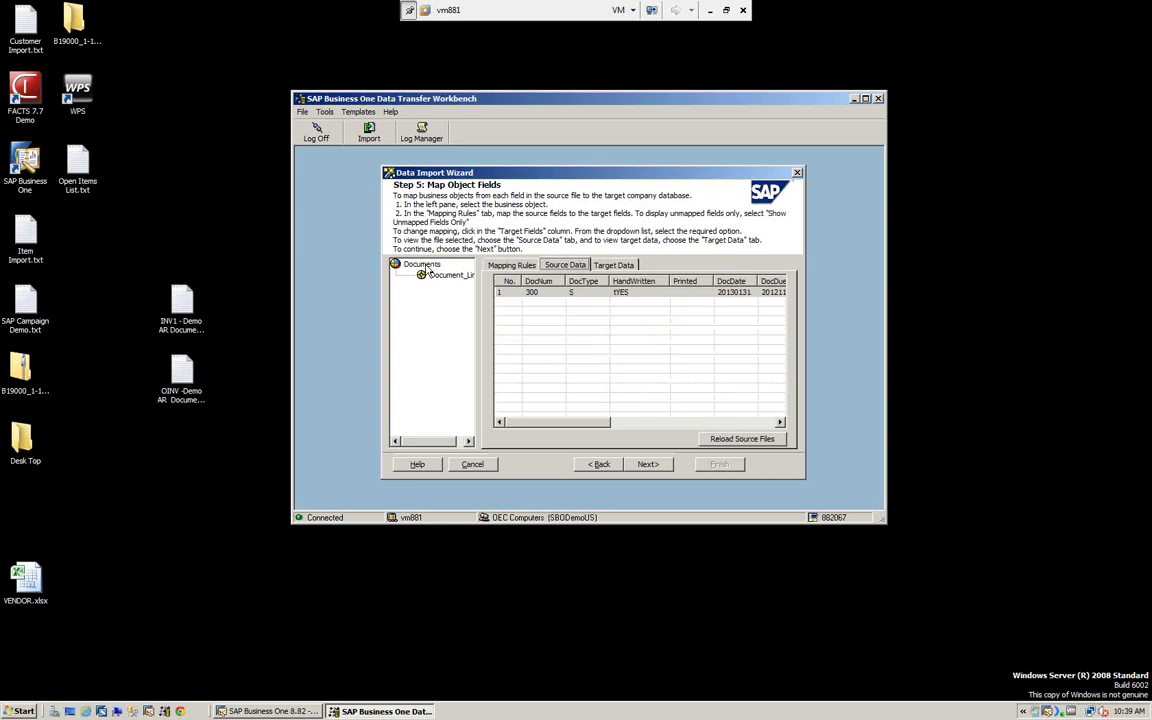
pyautogui.click(428, 266)
pyautogui.moveTo(577, 424); pyautogui.dragTo(618, 424)
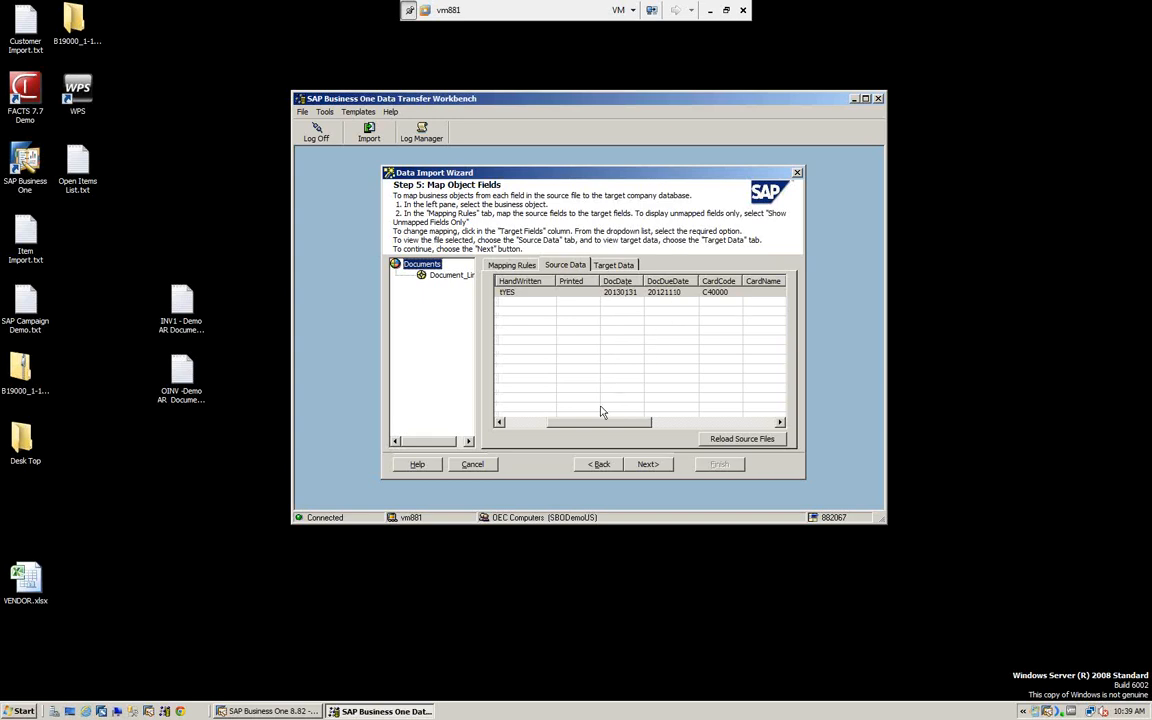
pyautogui.click(455, 276)
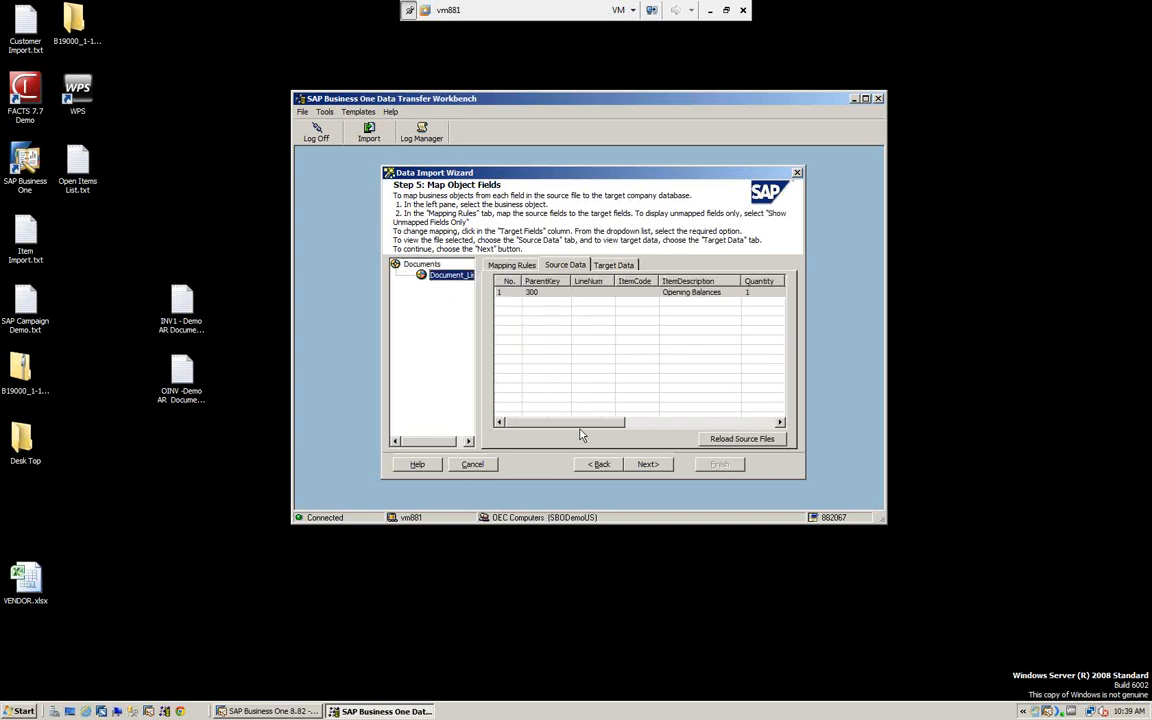
pyautogui.moveTo(579, 423)
pyautogui.mouseDown()
pyautogui.moveTo(672, 432)
pyautogui.moveTo(573, 435)
pyautogui.mouseUp()
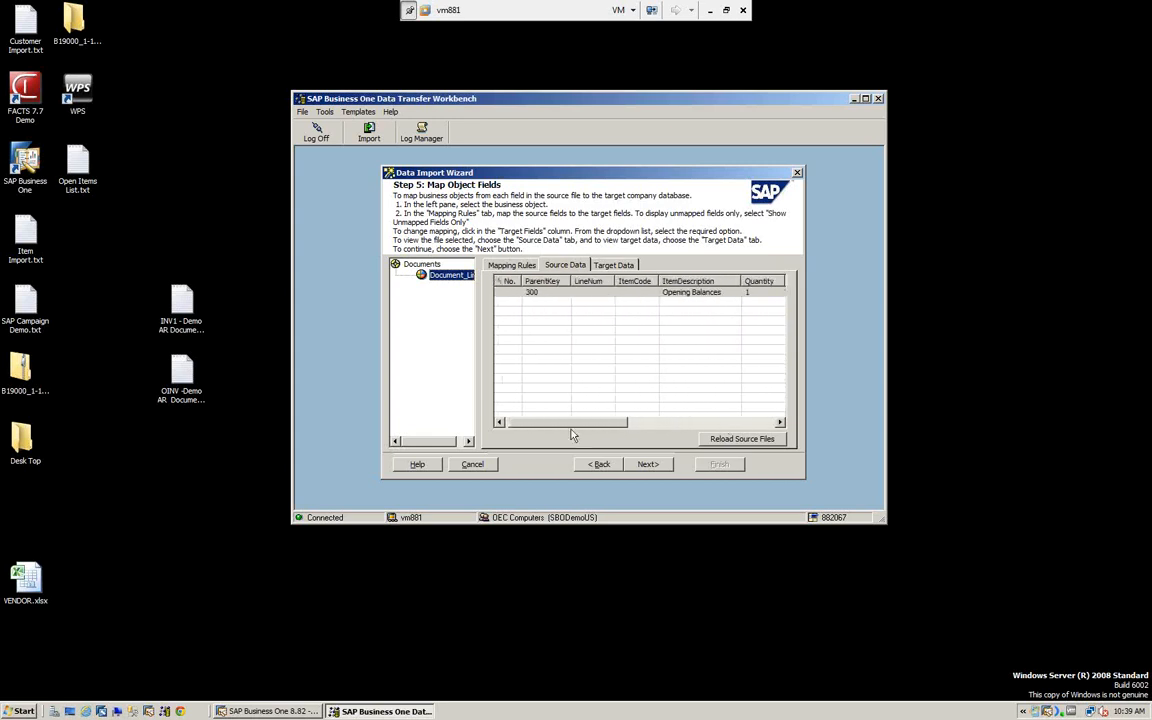
# - Show the target data and expand the BOM tree down to the fields of the Documents row
pyautogui.click(616, 266)
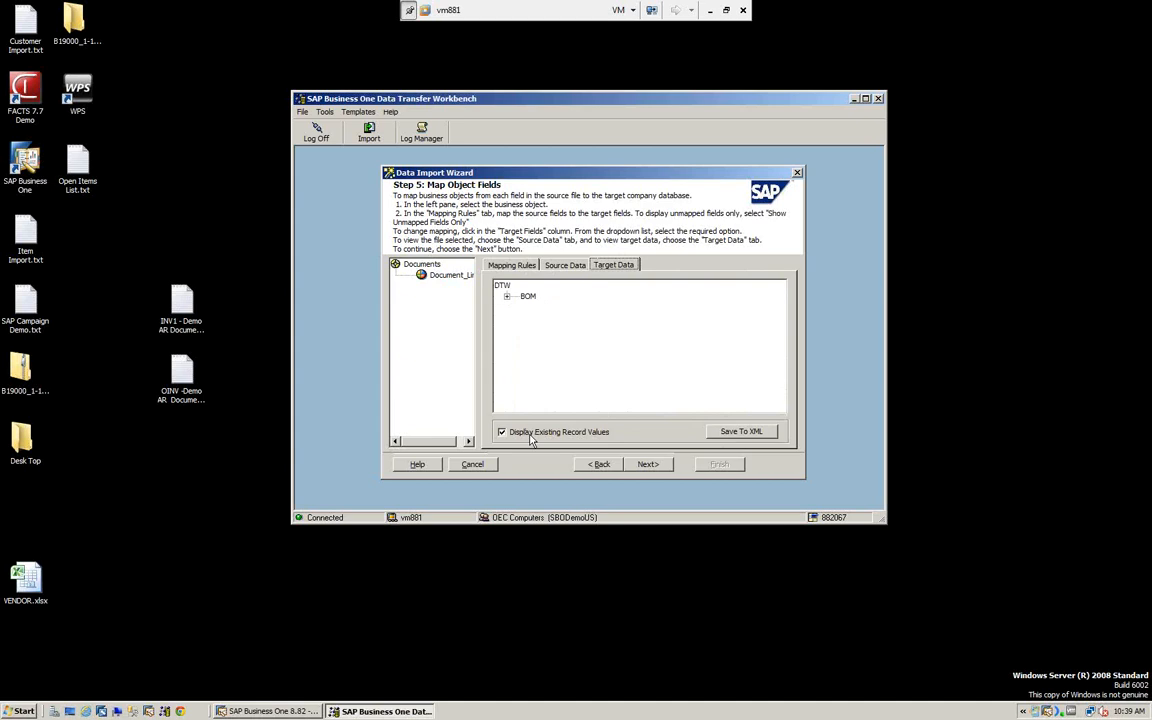
pyautogui.click(507, 301)
pyautogui.click(532, 307)
pyautogui.click(559, 329)
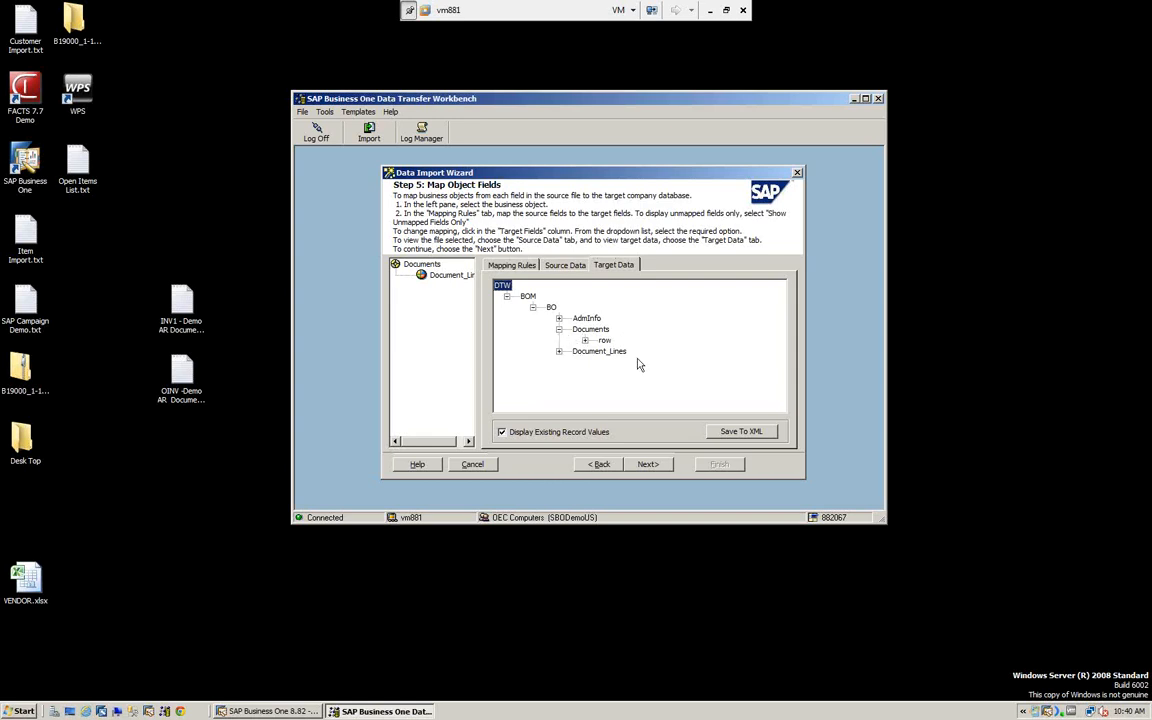
pyautogui.click(585, 341)
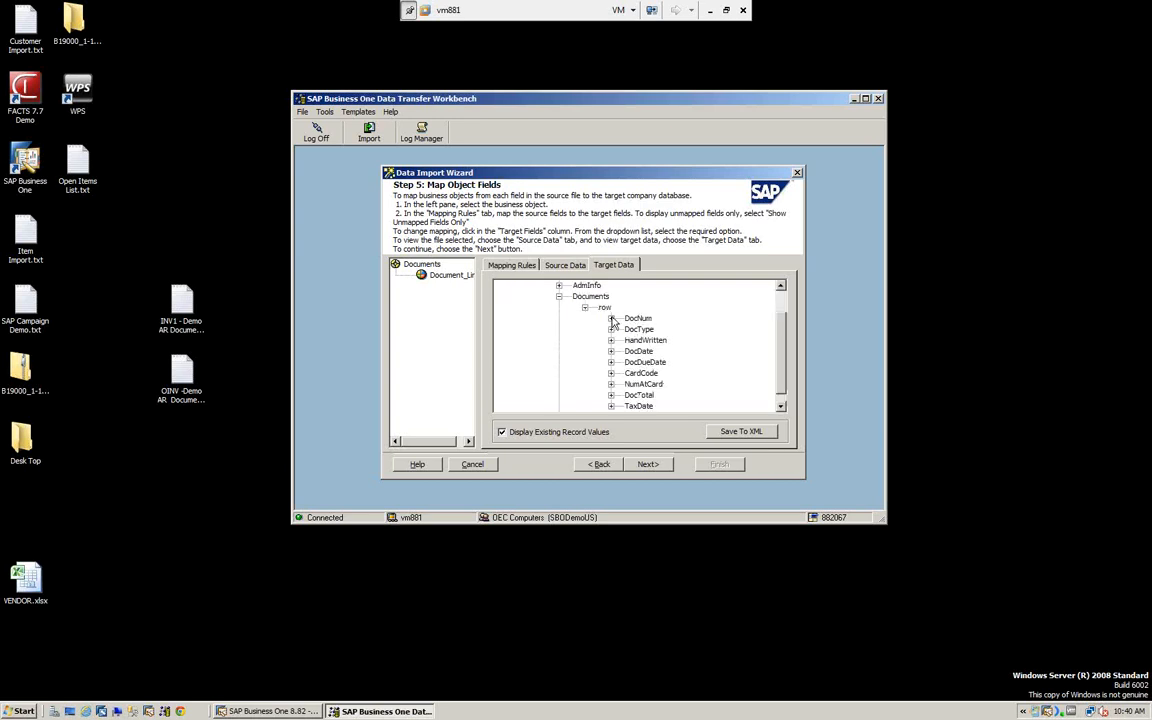
pyautogui.scroll(2, 640, 370)
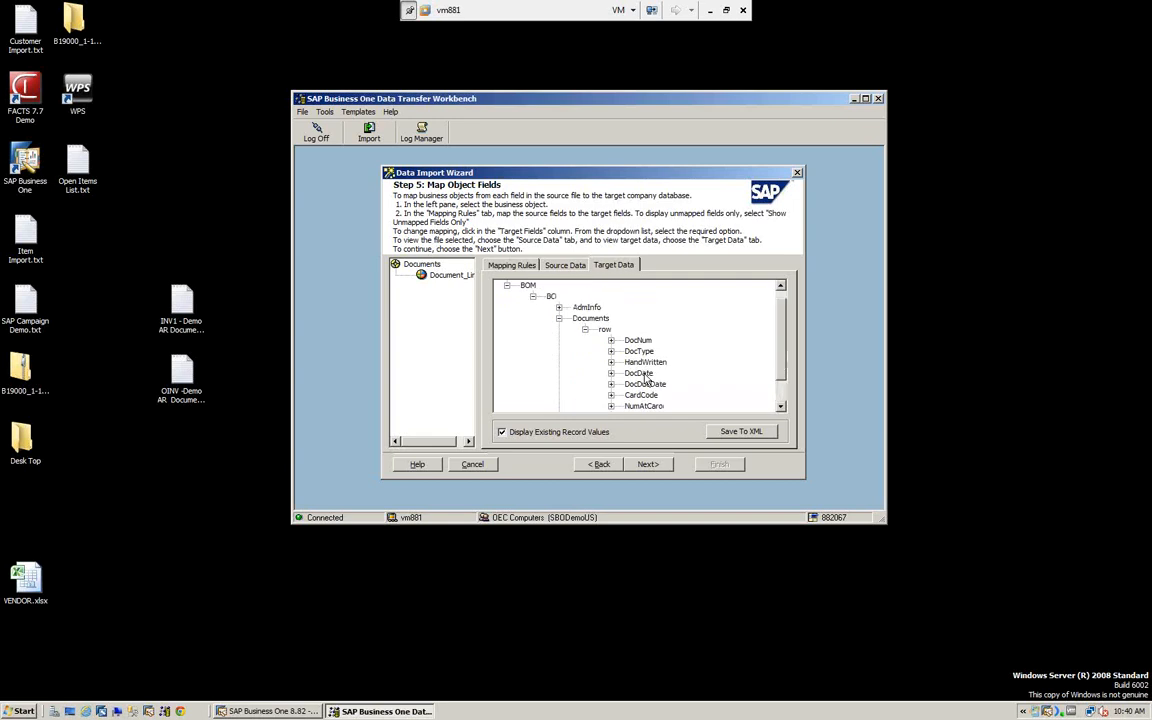
# - Expand the Documents row's fields from DocNum through TaxDate to examine the invoice header values
pyautogui.click(611, 340)
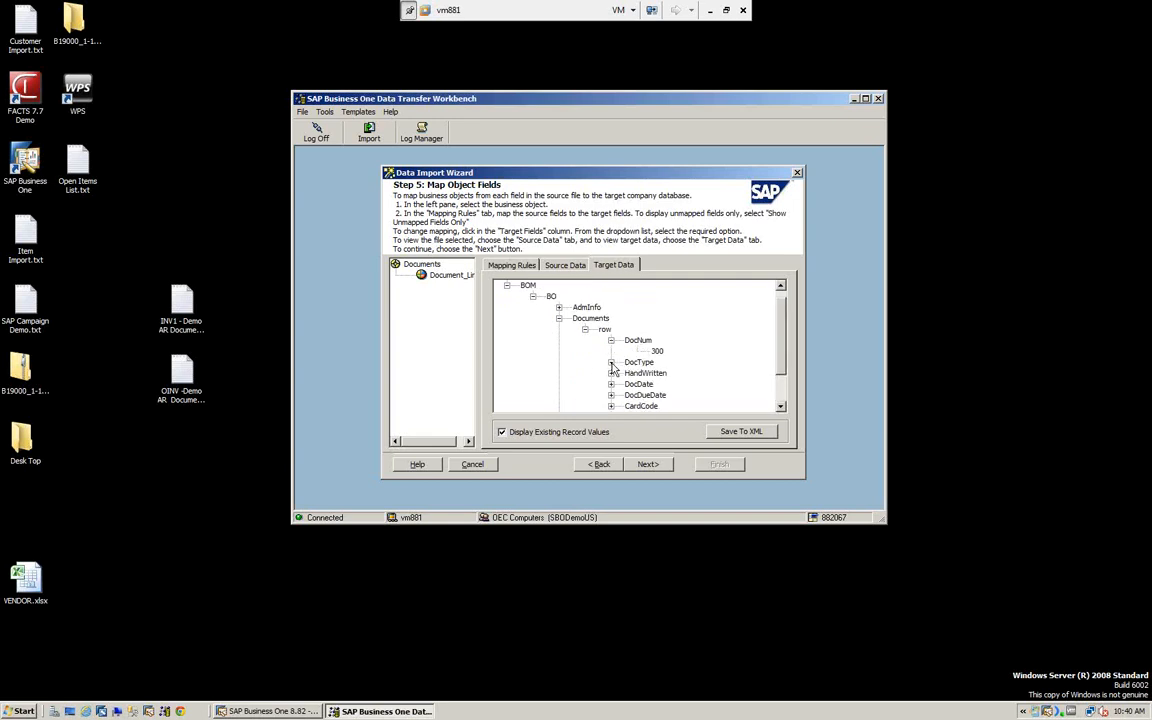
pyautogui.click(611, 363)
pyautogui.scroll(-5, 625, 340)
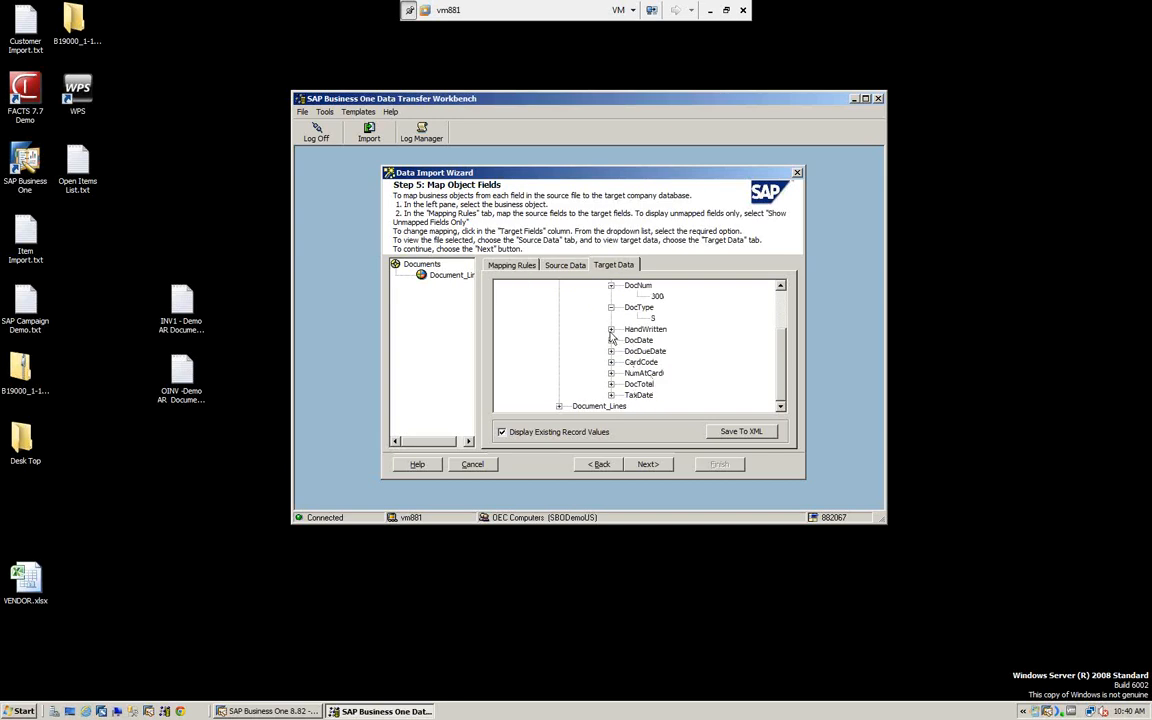
pyautogui.click(611, 330)
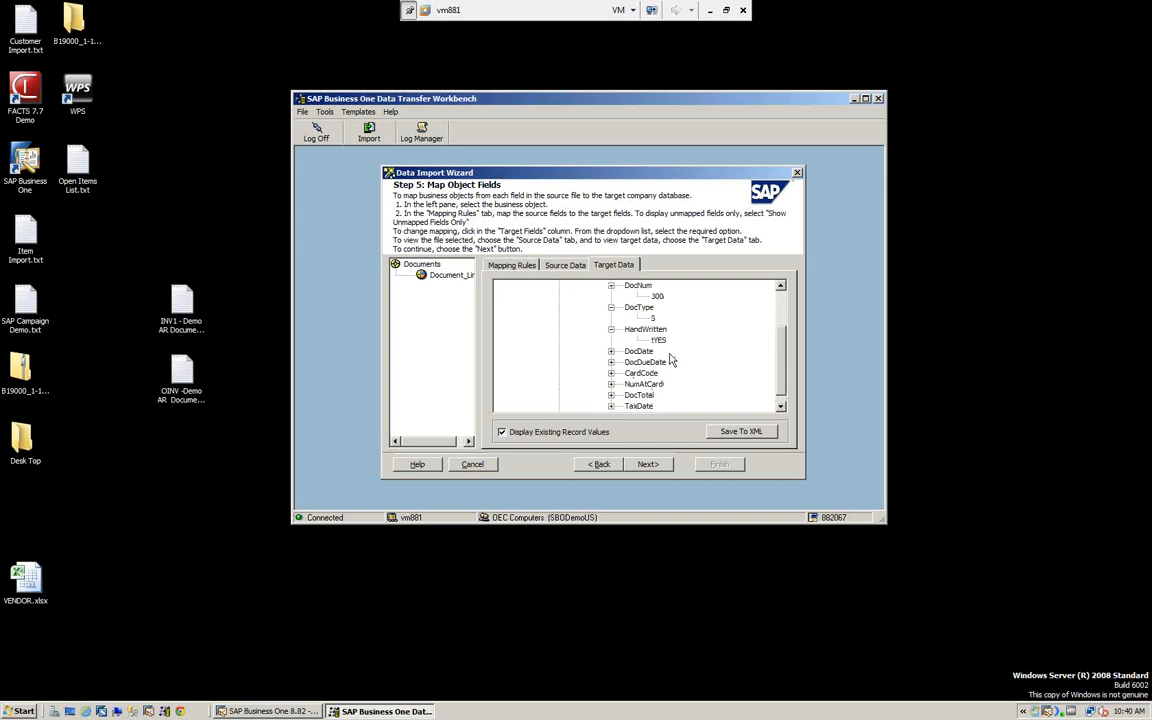
pyautogui.click(611, 351)
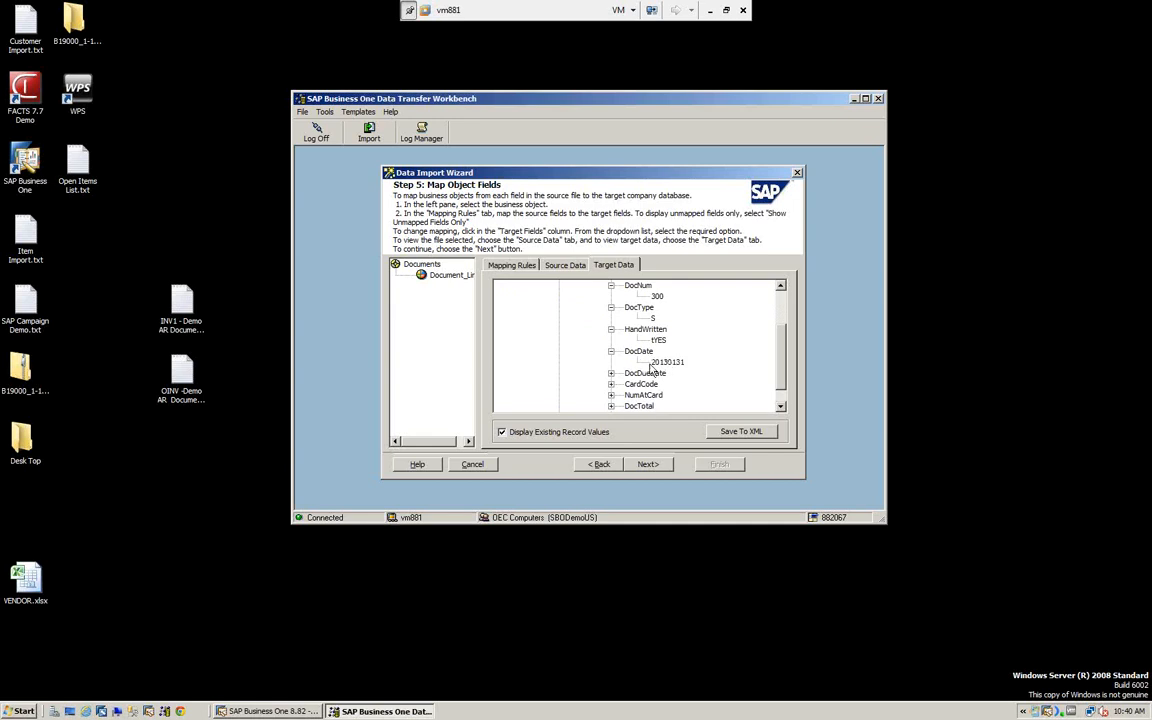
pyautogui.click(611, 373)
pyautogui.scroll(-1, 613, 379)
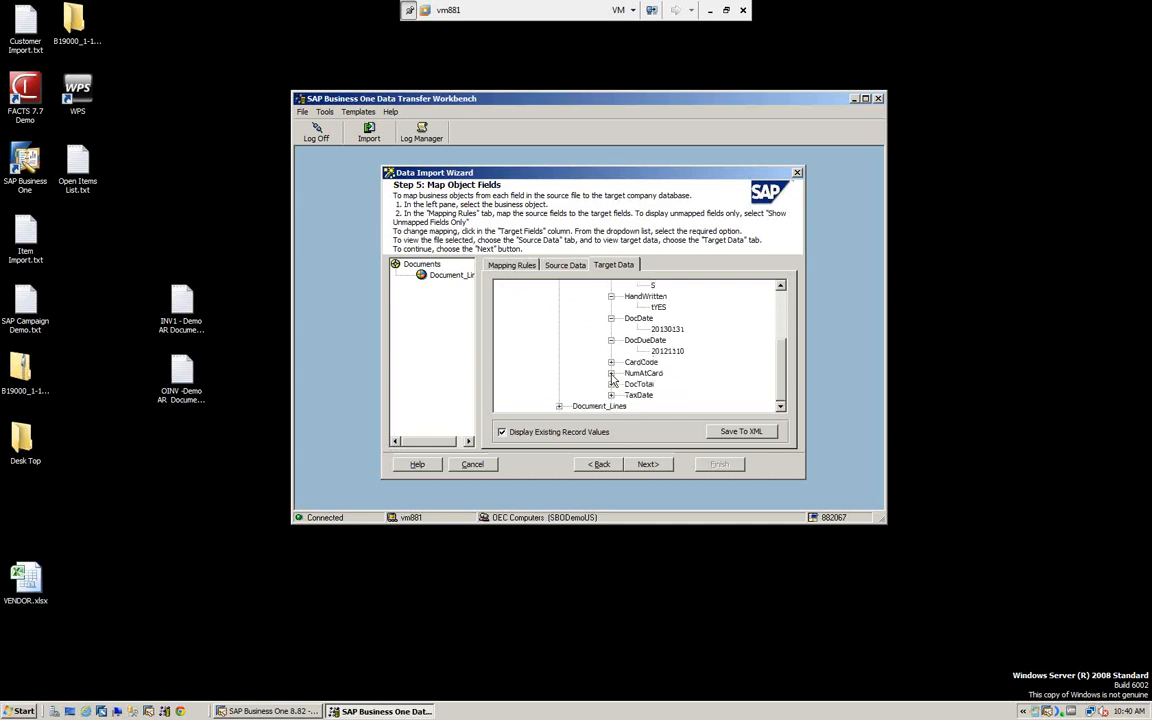
pyautogui.click(611, 362)
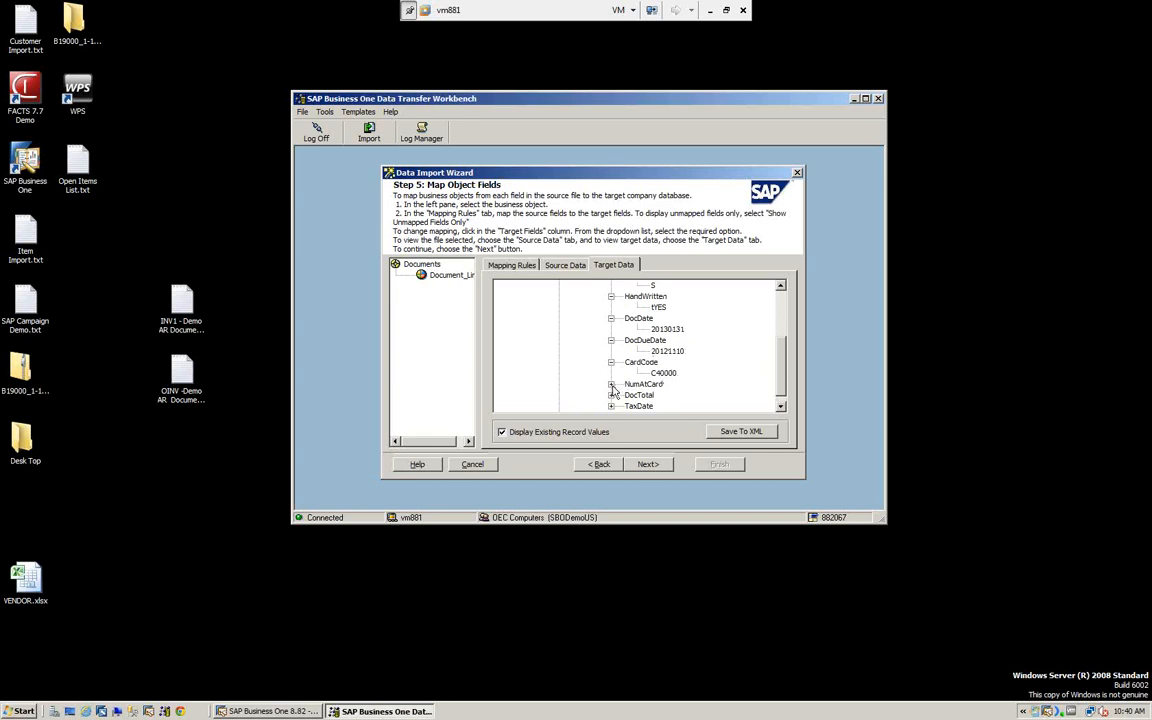
pyautogui.click(611, 385)
pyautogui.scroll(-1, 613, 392)
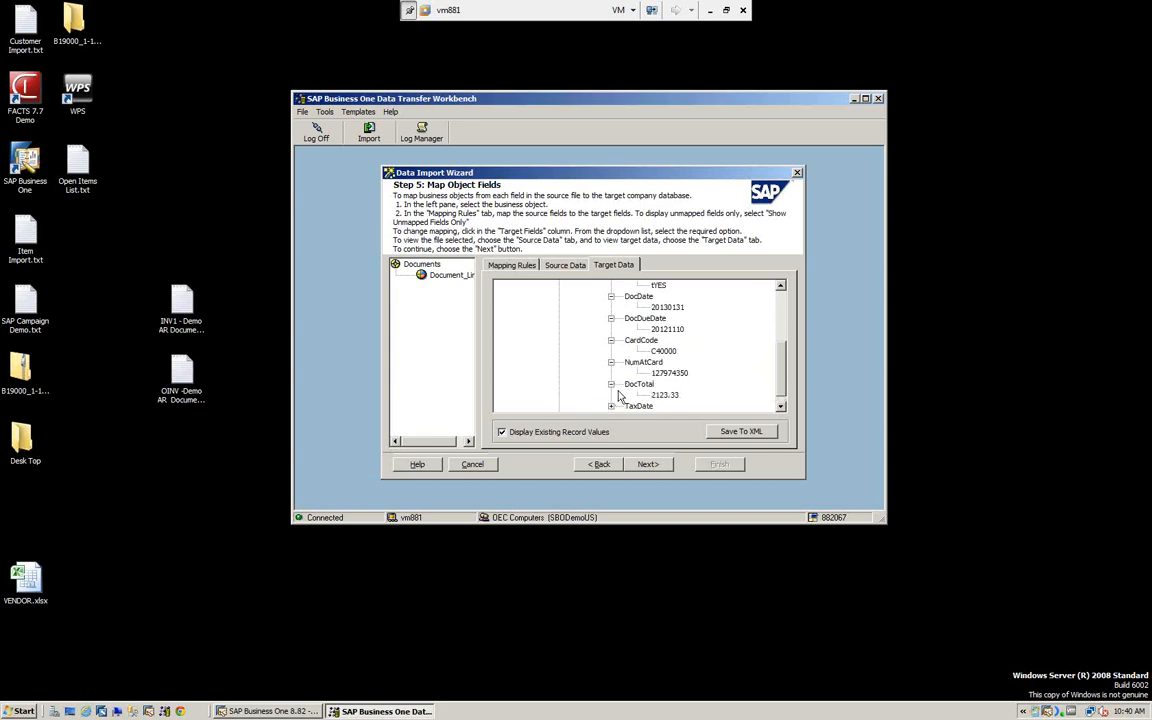
pyautogui.click(611, 384)
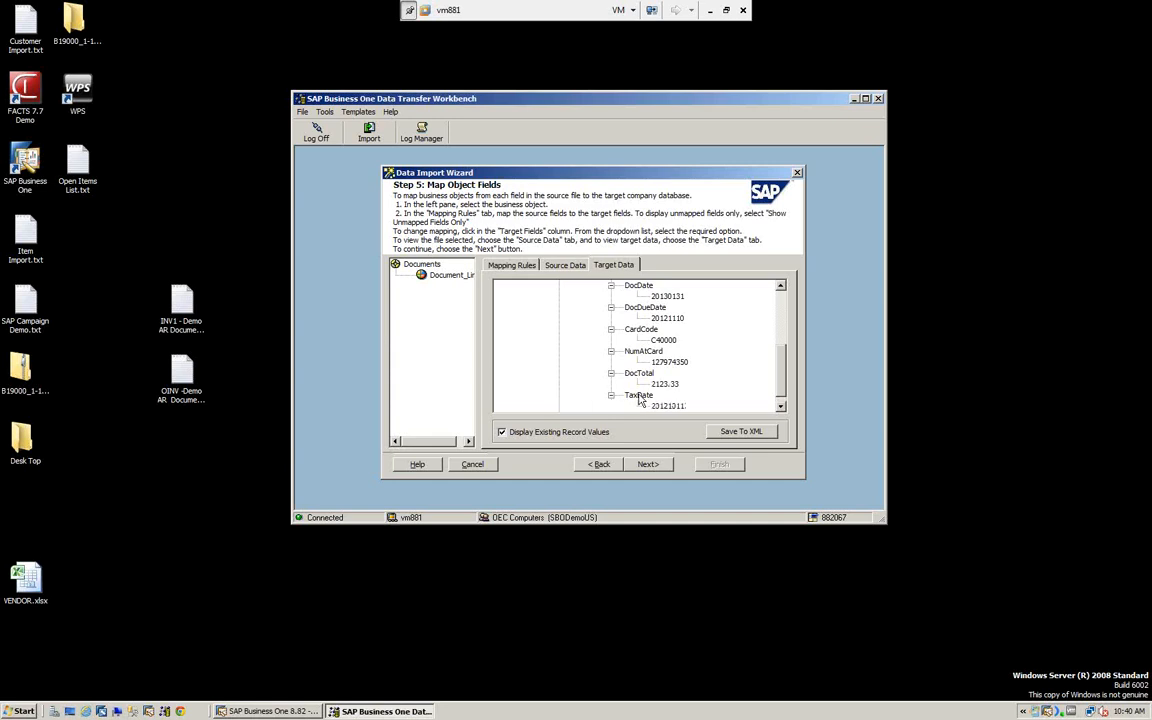
pyautogui.click(611, 395)
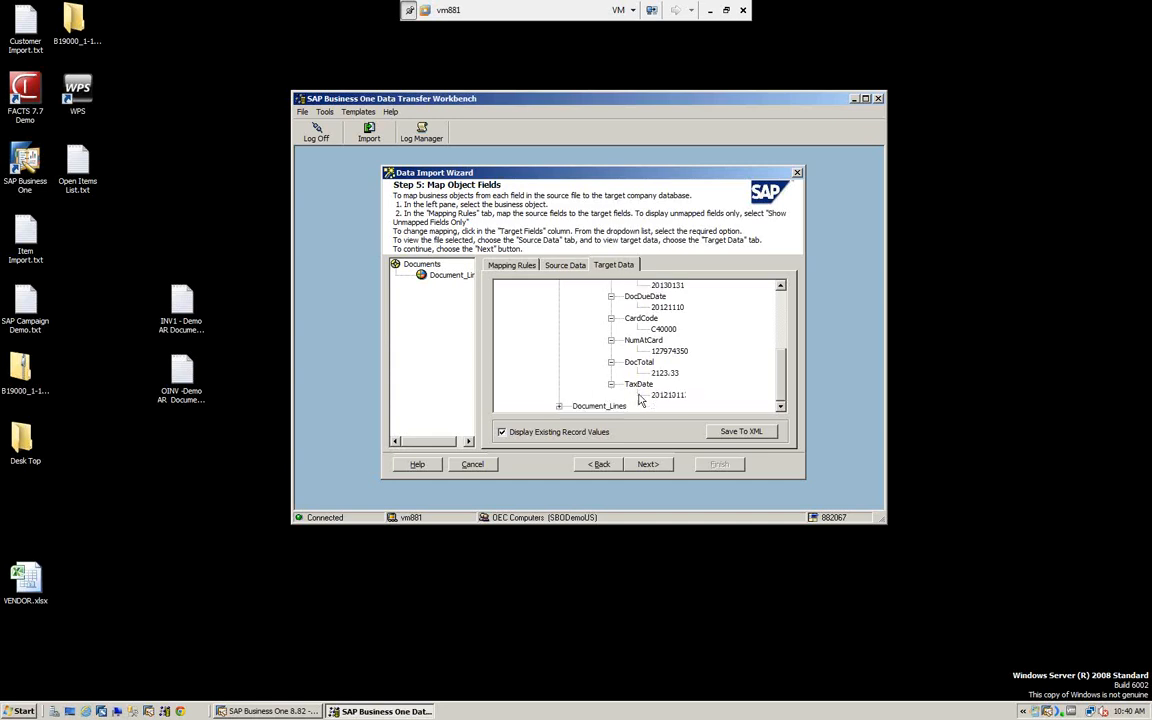
# - Expand the Document_Lines row and its fields from ItemDescription through LineTotal to examine the invoice line values
pyautogui.click(560, 406)
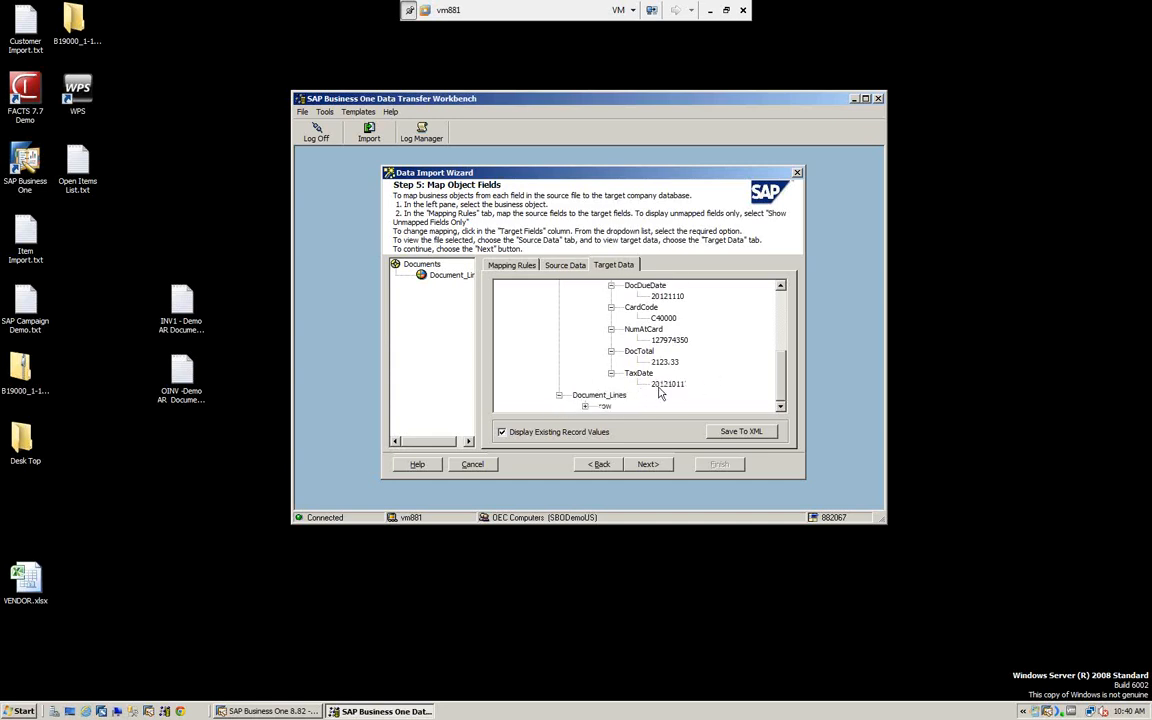
pyautogui.click(586, 407)
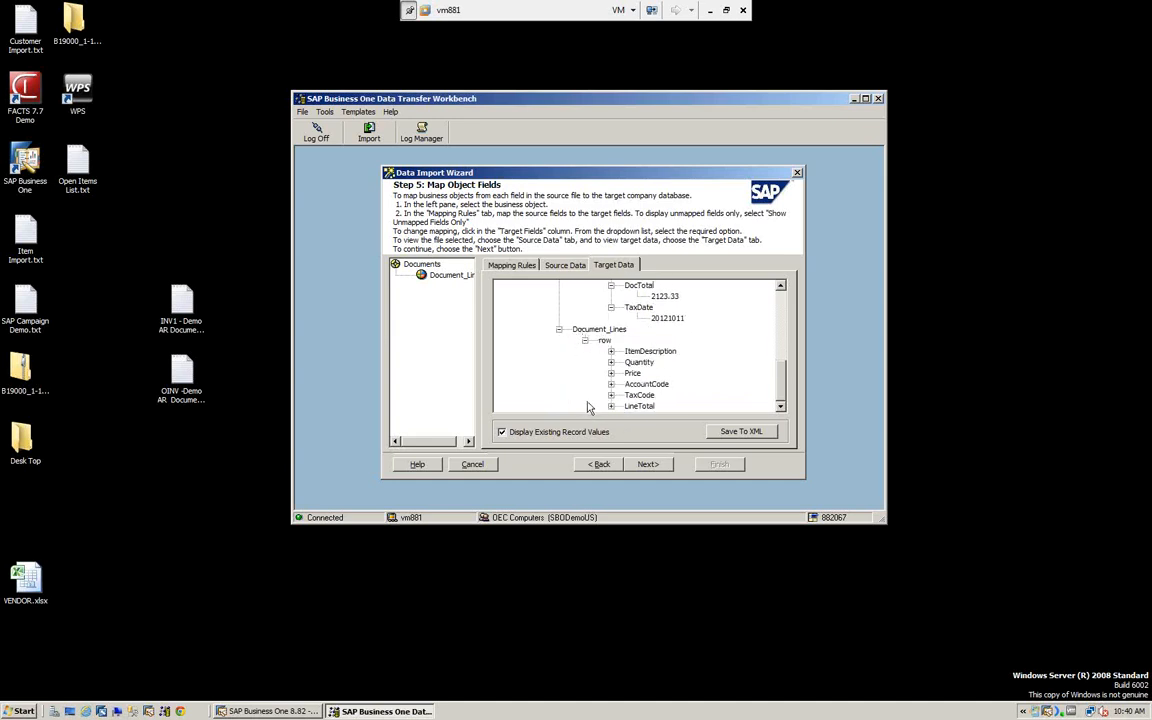
pyautogui.click(611, 352)
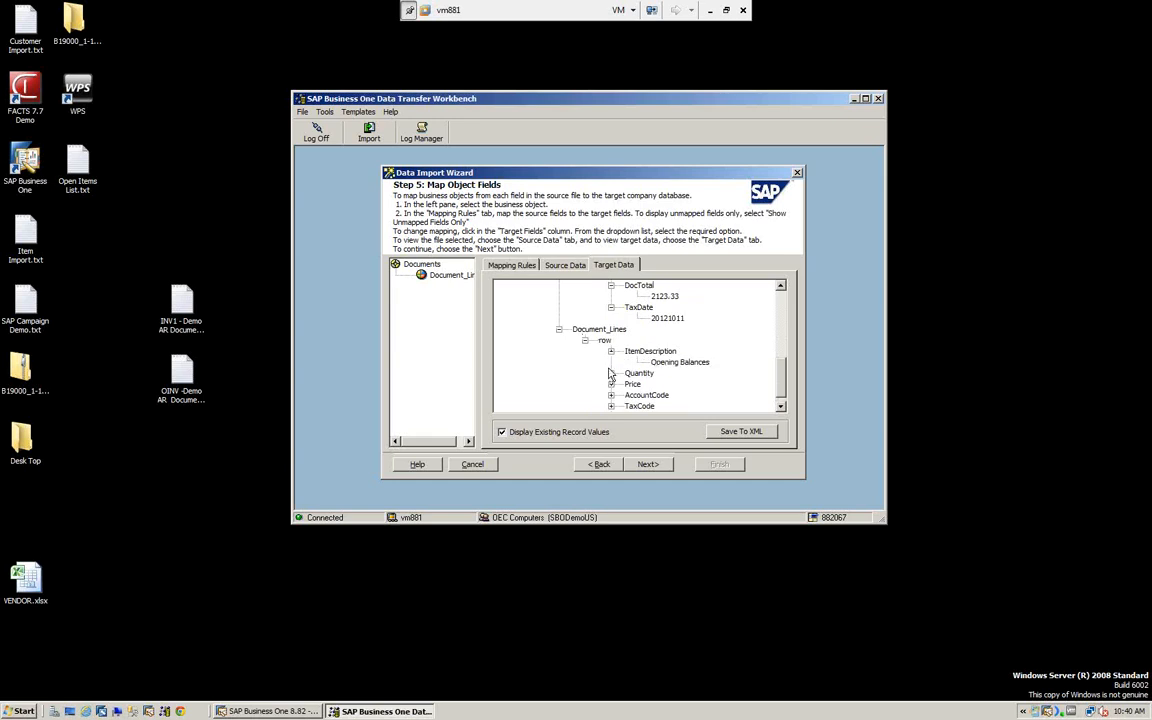
pyautogui.click(611, 373)
pyautogui.click(611, 395)
pyautogui.scroll(-1, 615, 399)
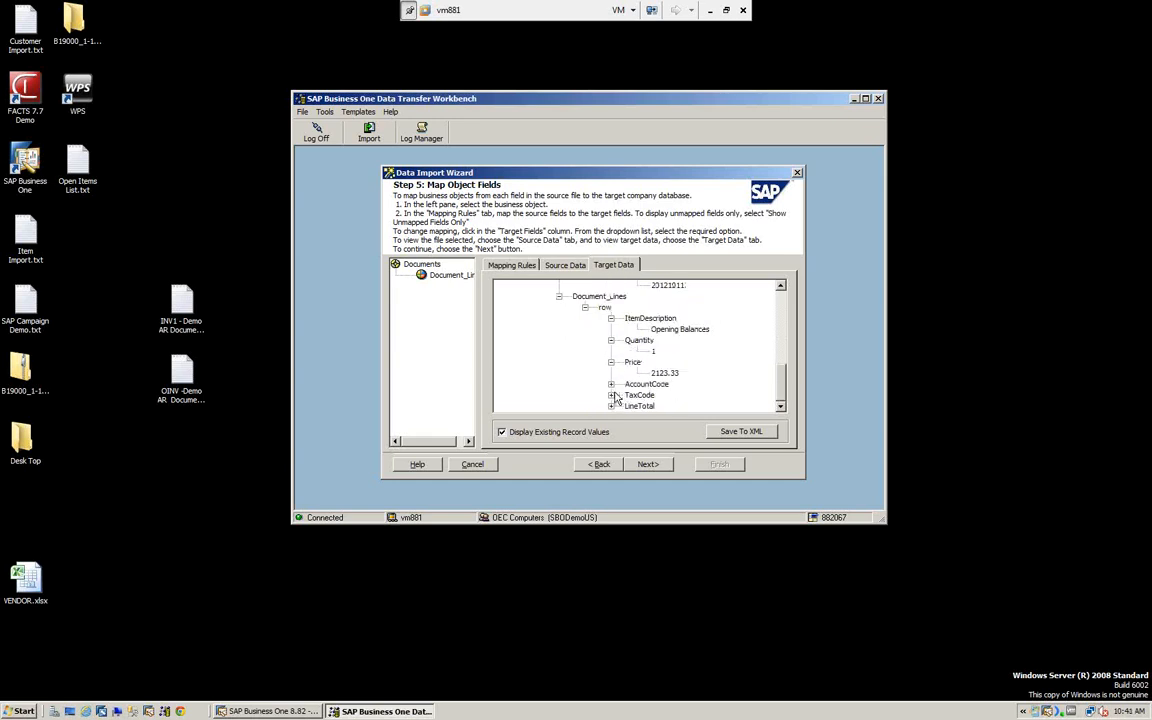
pyautogui.click(611, 388)
pyautogui.click(611, 395)
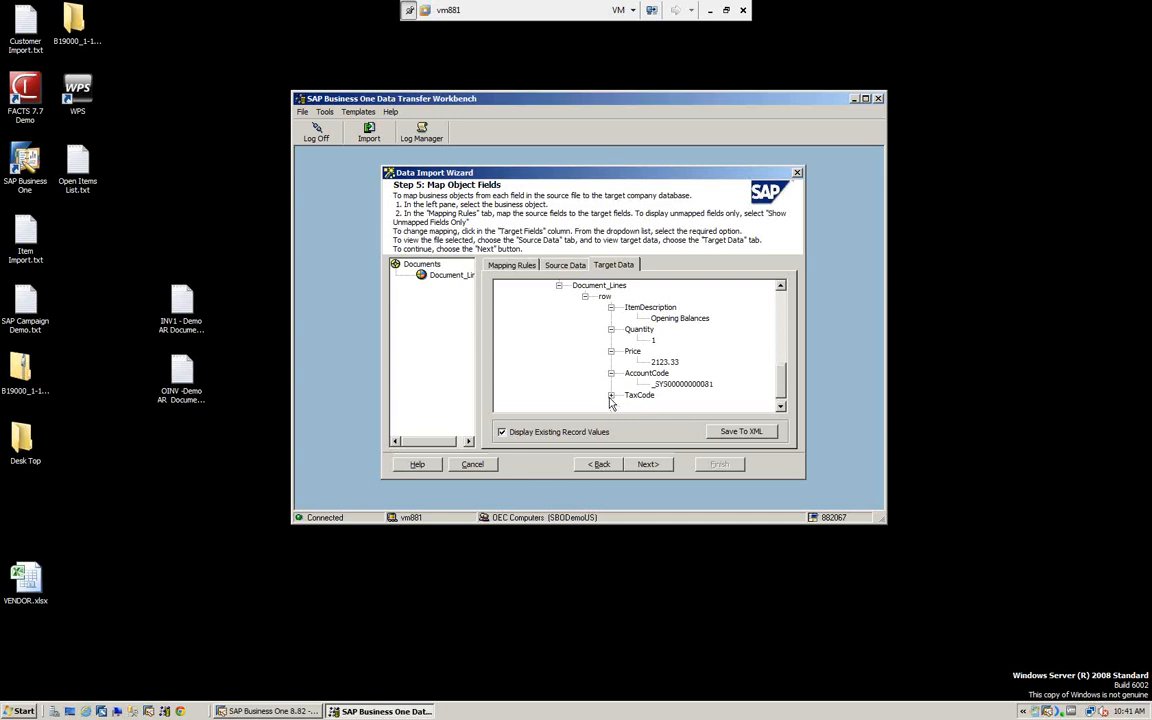
pyautogui.click(611, 406)
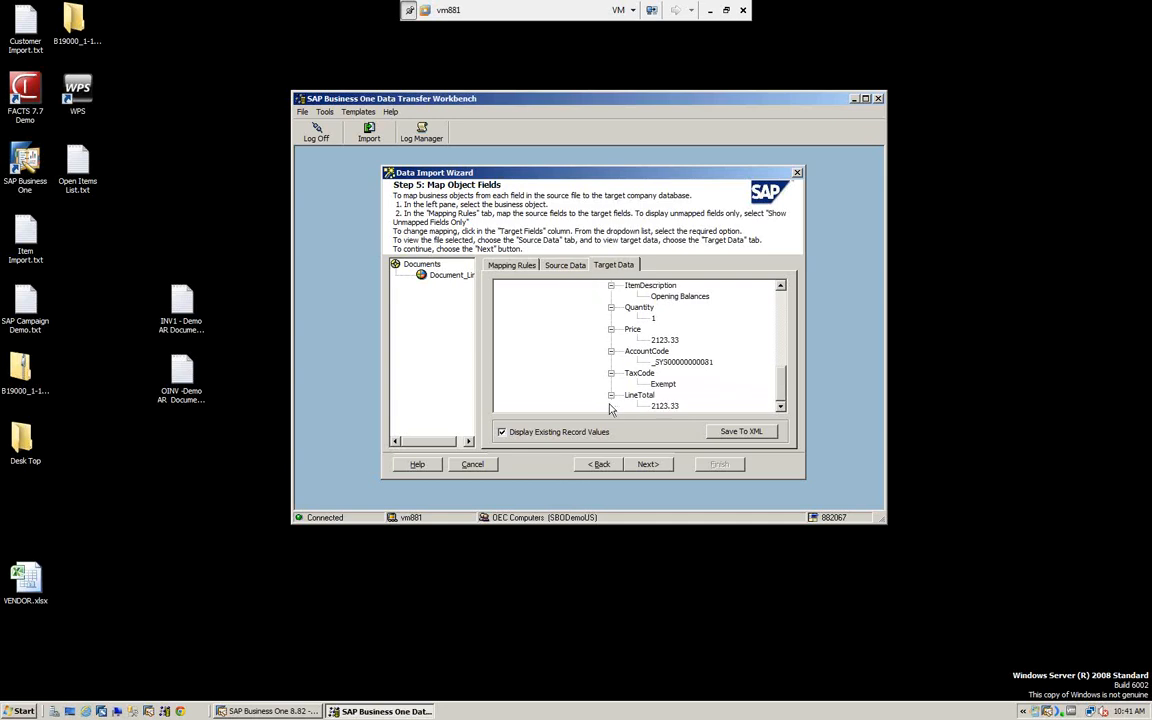
# - Continue to the error handling options, run an import simulation, and close its progress report and detailed log
pyautogui.click(648, 466)
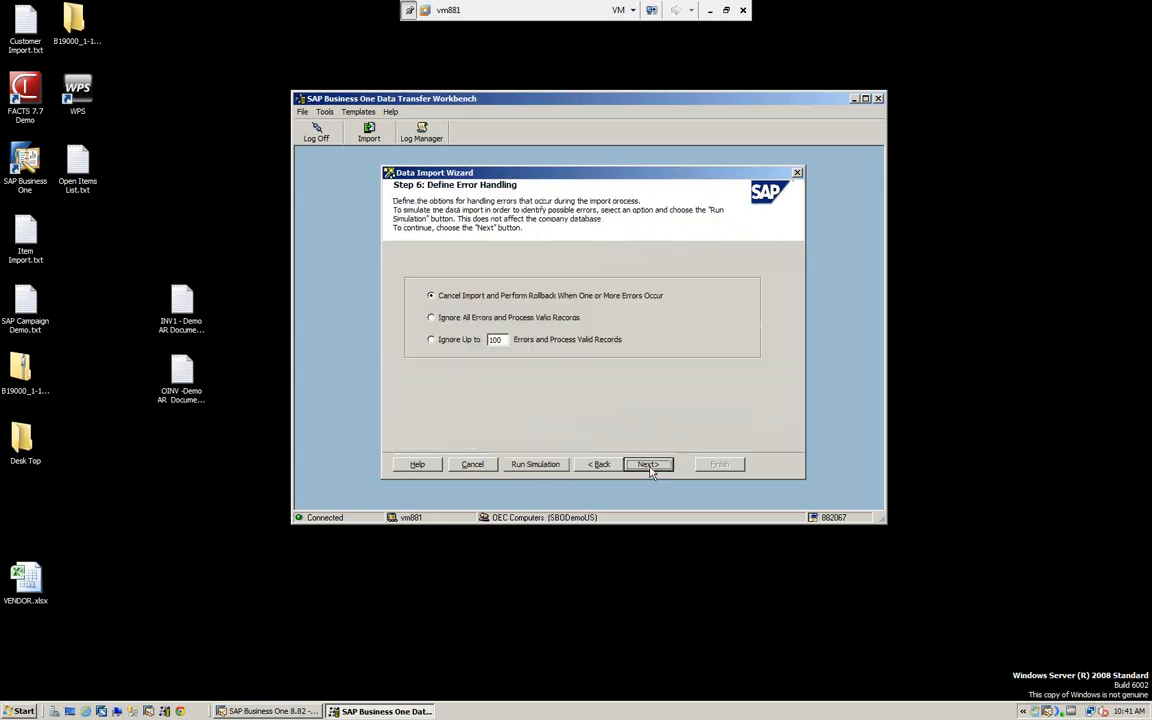
pyautogui.click(546, 464)
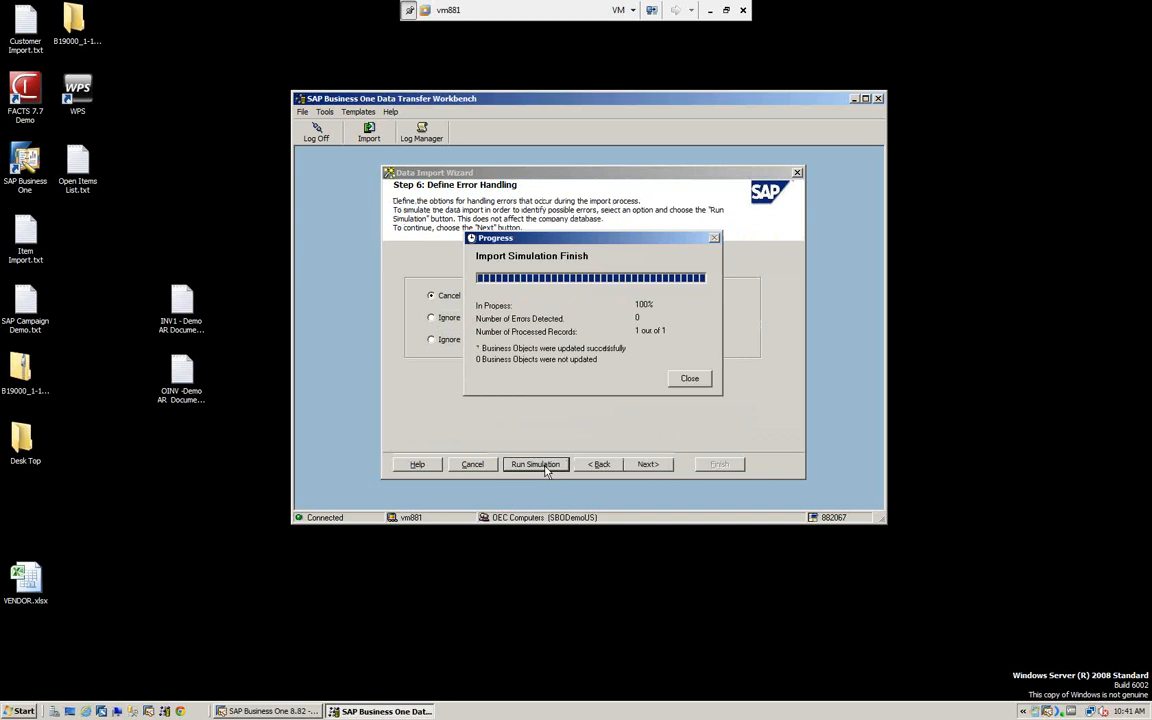
pyautogui.click(689, 378)
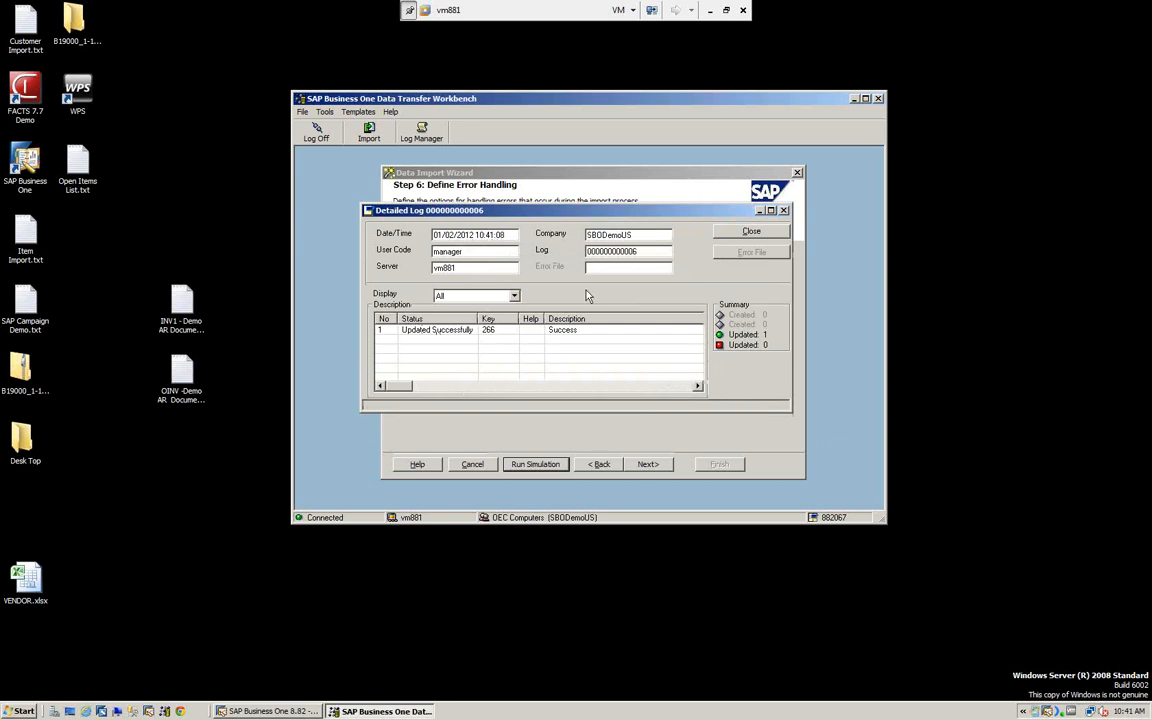
pyautogui.click(750, 232)
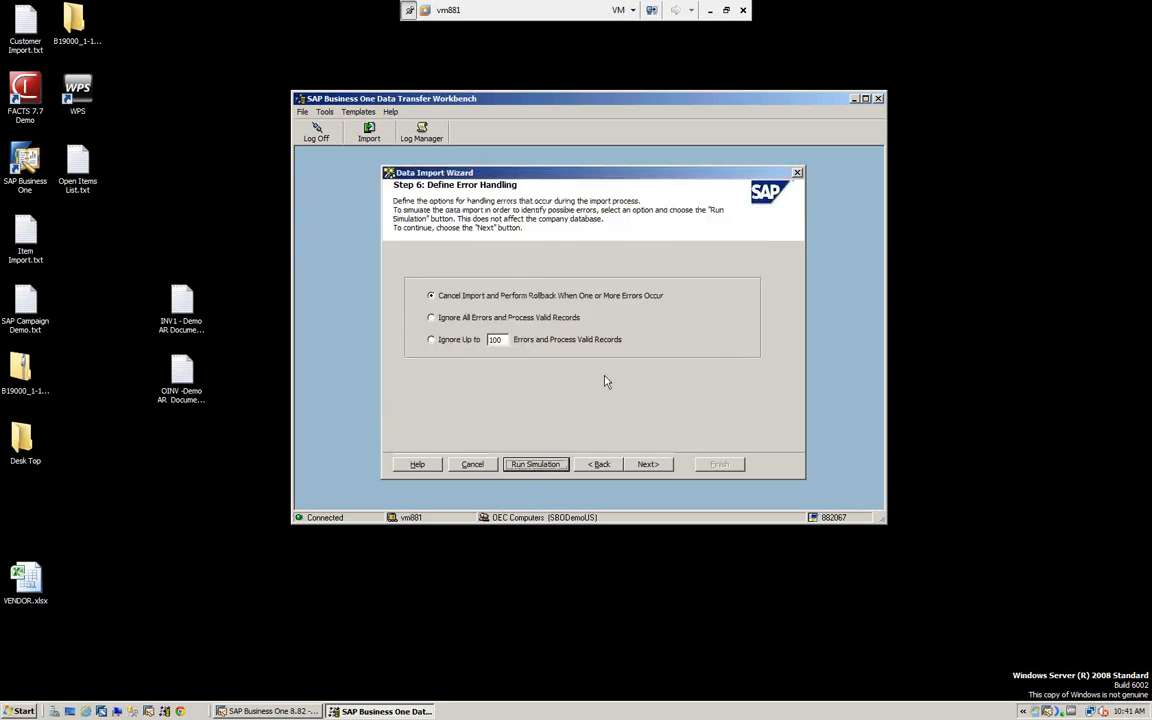
# - Continue to the import summary, run the actual A/R invoice import, and close its progress report and detailed log
pyautogui.click(649, 466)
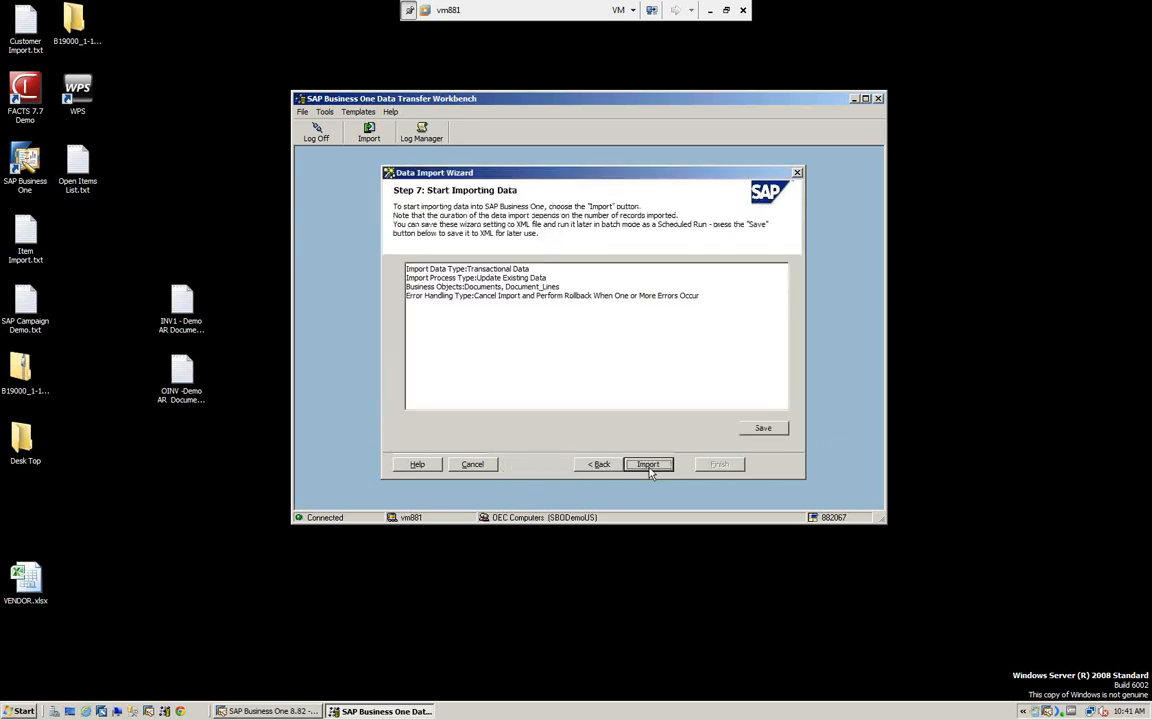
pyautogui.click(648, 465)
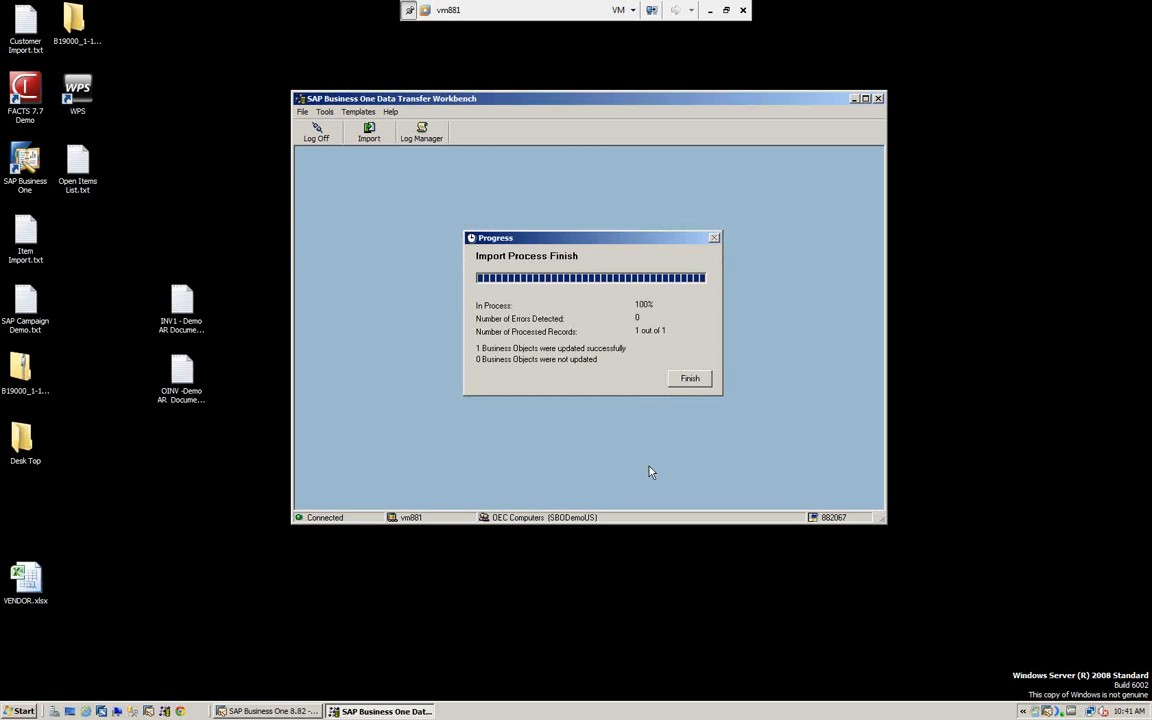
pyautogui.click(690, 379)
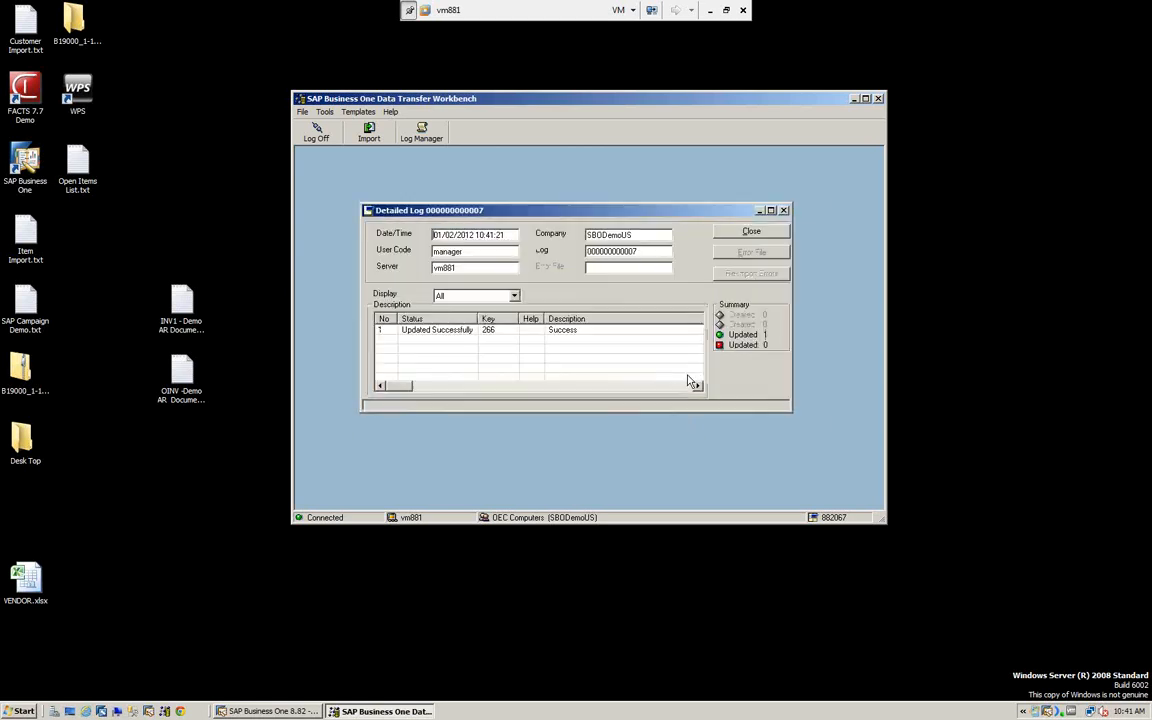
pyautogui.click(750, 233)
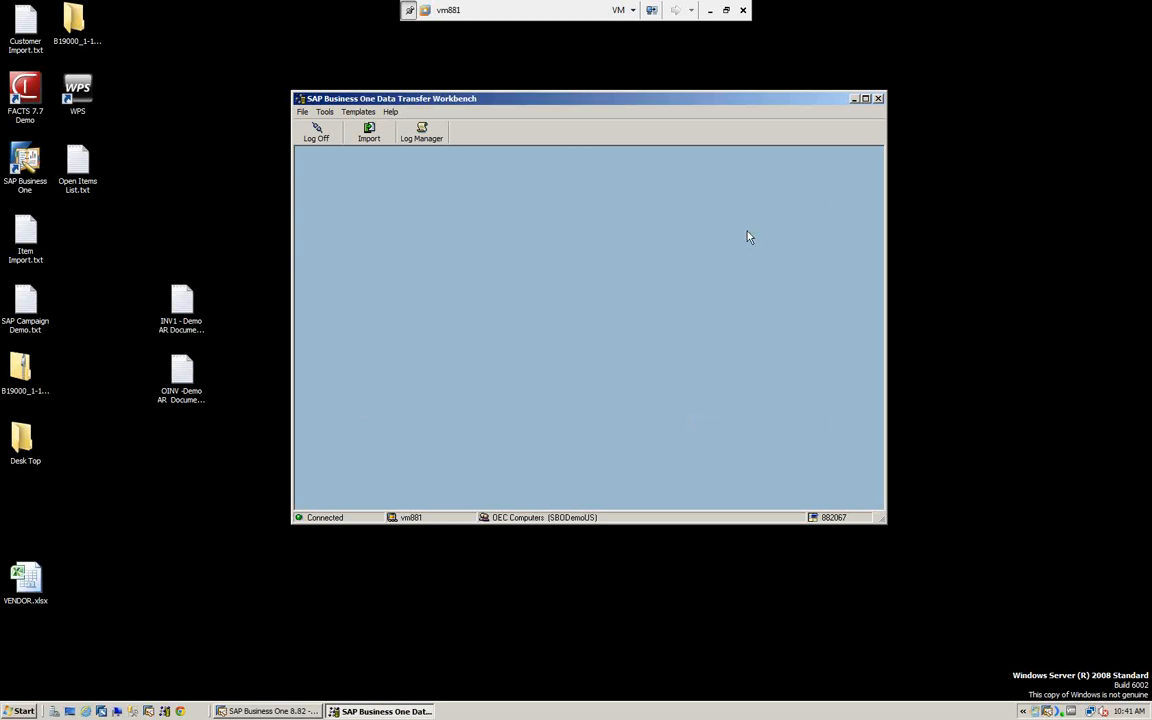
# - Log off and close the Data Transfer Workbench, and switch to SAP Business One
pyautogui.click(317, 134)
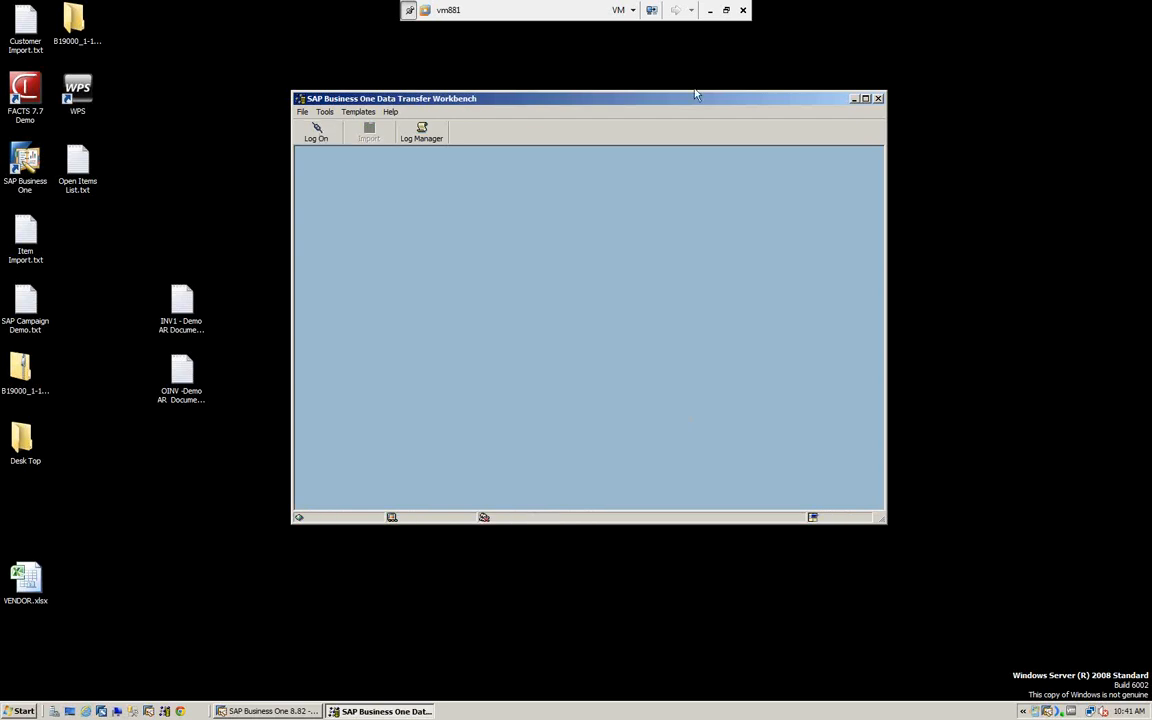
pyautogui.click(878, 99)
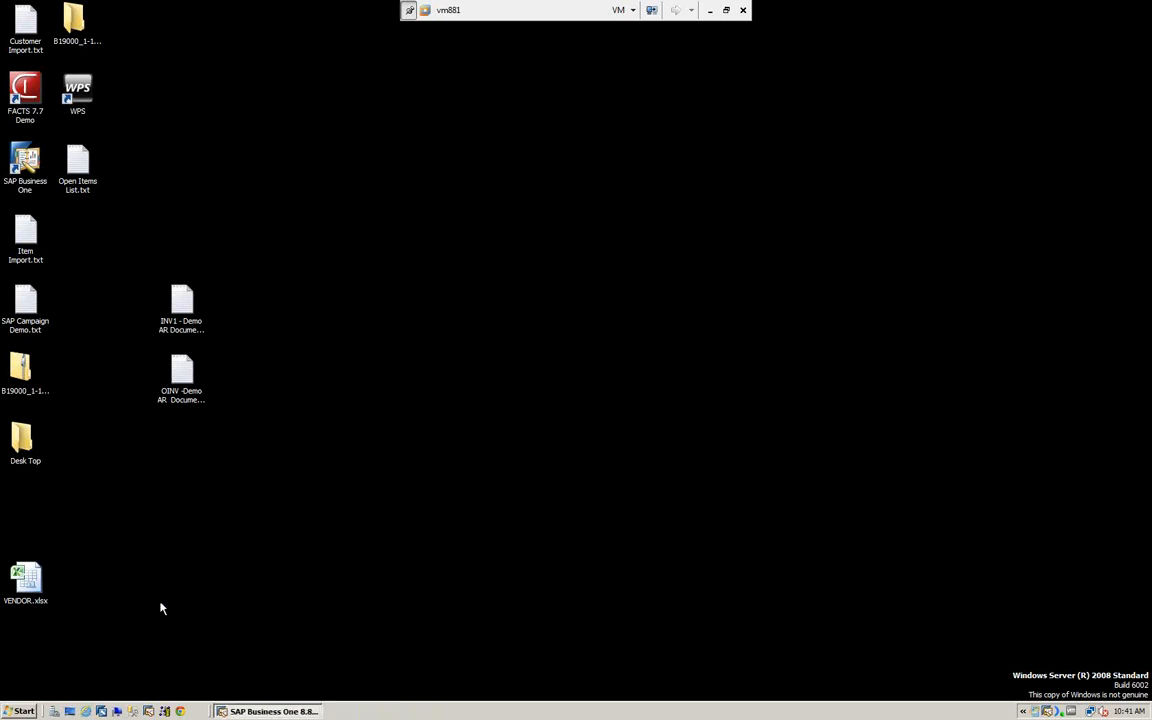
pyautogui.click(223, 710)
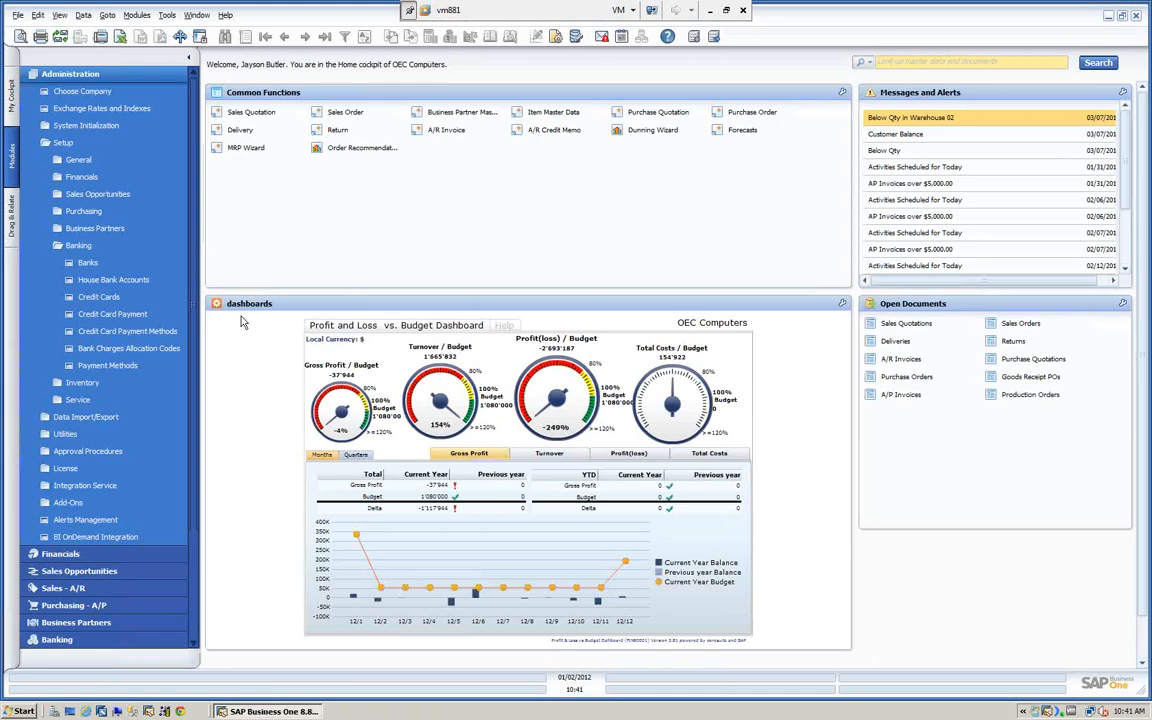
# - Collapse Administration, open the A/R Invoice form under Sales - A/R, examine the last invoice record, and close the form
pyautogui.click(75, 74)
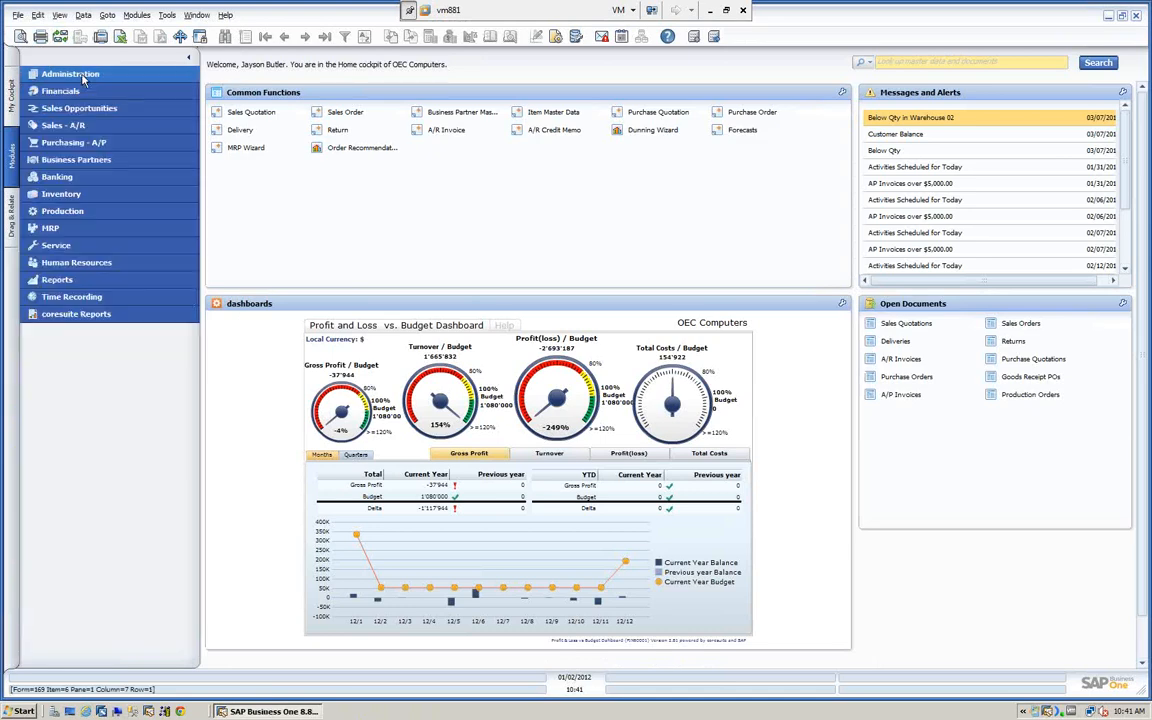
pyautogui.click(64, 126)
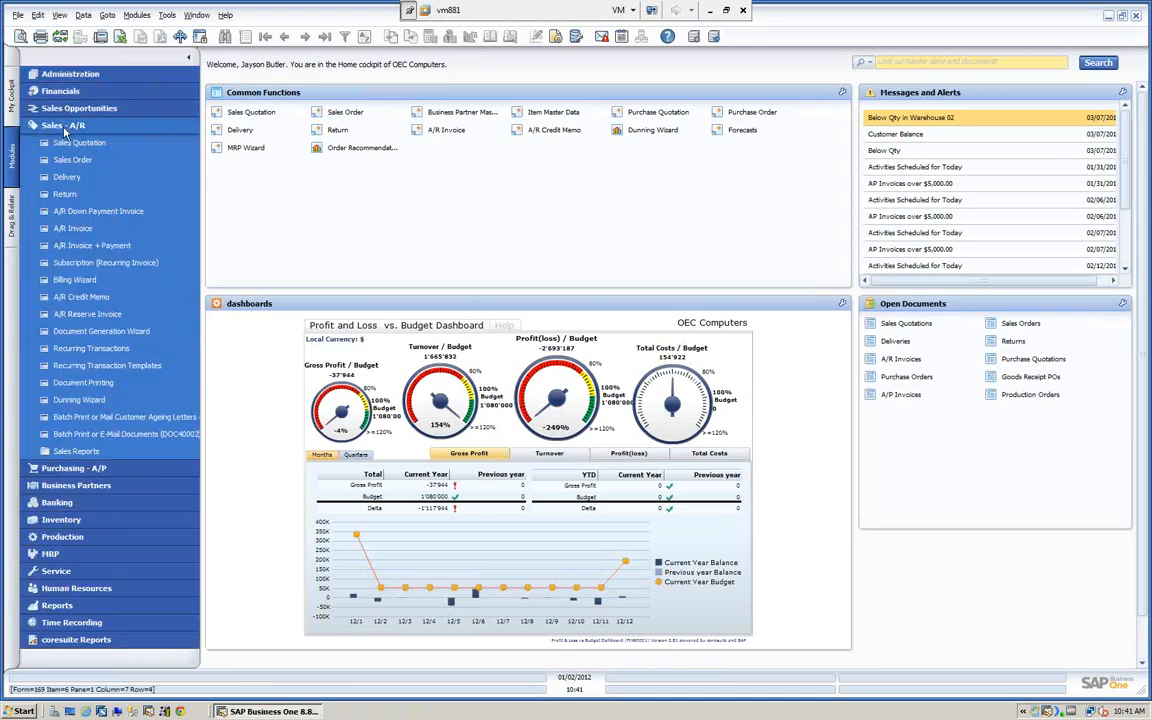
pyautogui.click(75, 229)
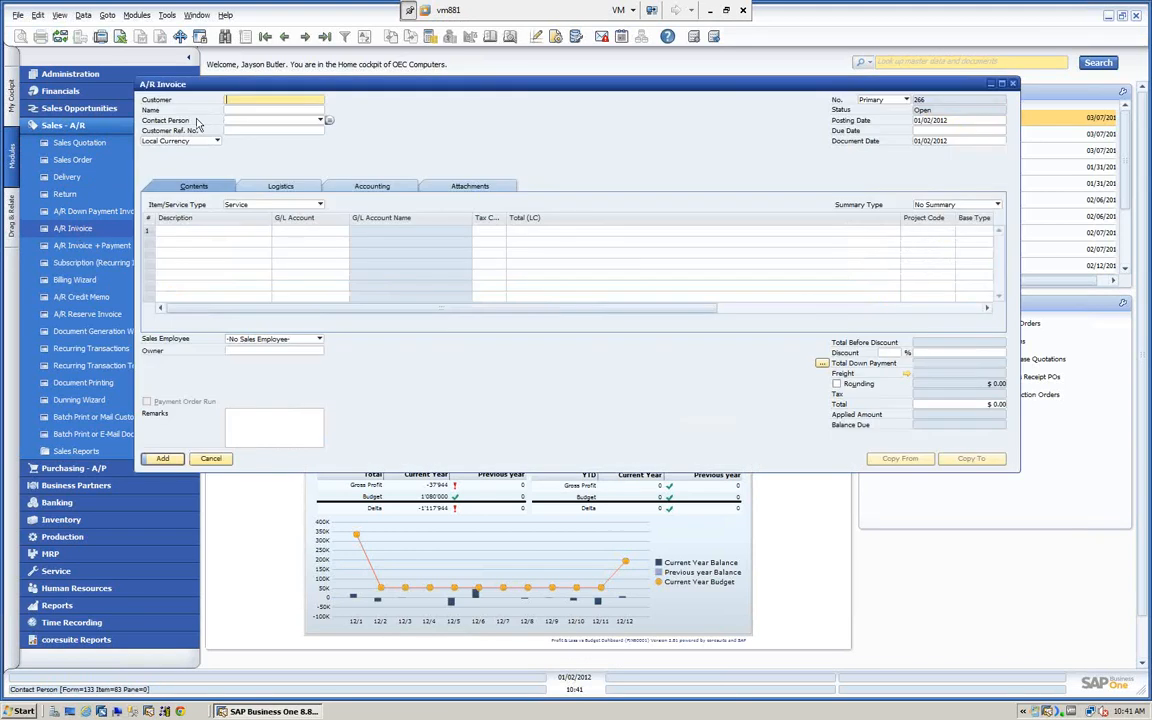
pyautogui.click(325, 37)
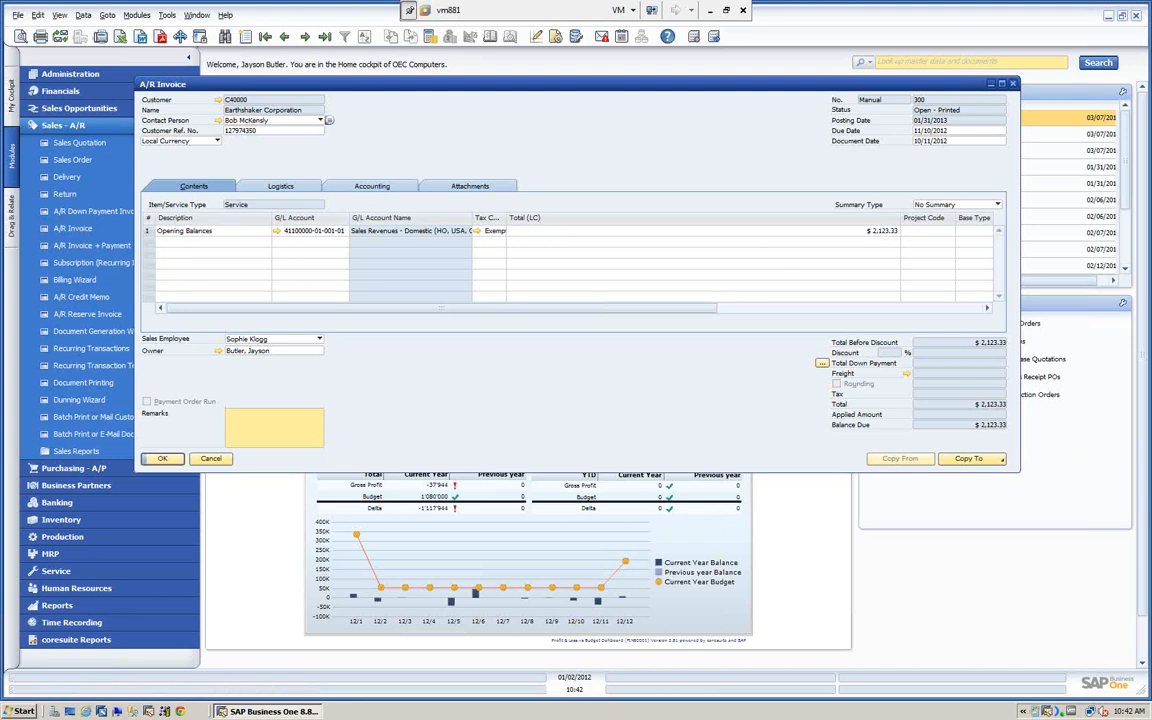
pyautogui.click(211, 461)
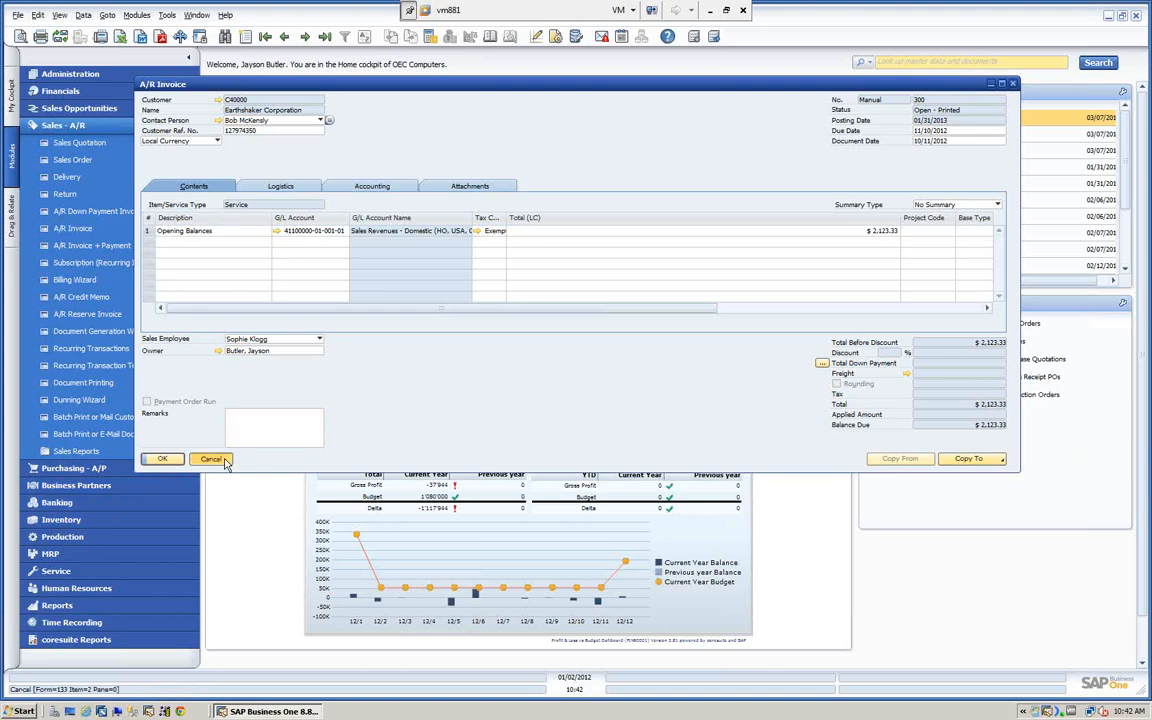